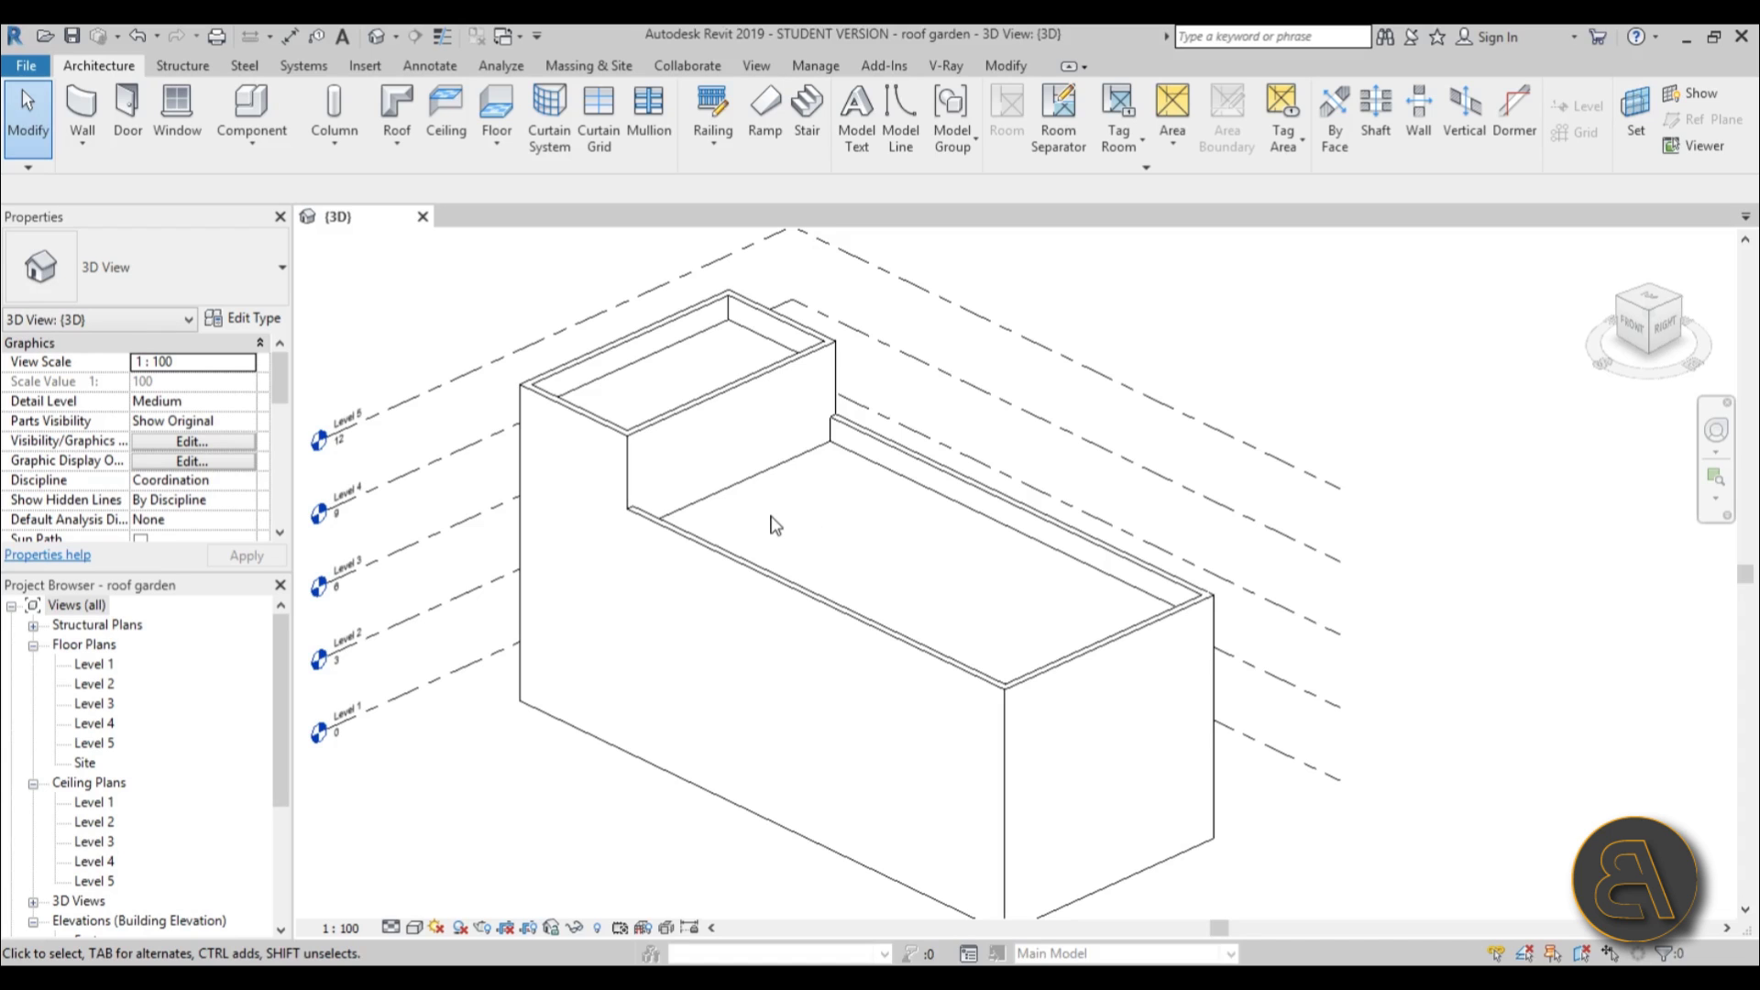
# Orbit, zoom and pan the 3D view to bring the roof area into focus.
pyautogui.keyDown('shift'); pyautogui.moveTo(923, 601); pyautogui.dragTo(844, 577, button='middle'); pyautogui.keyUp('shift')
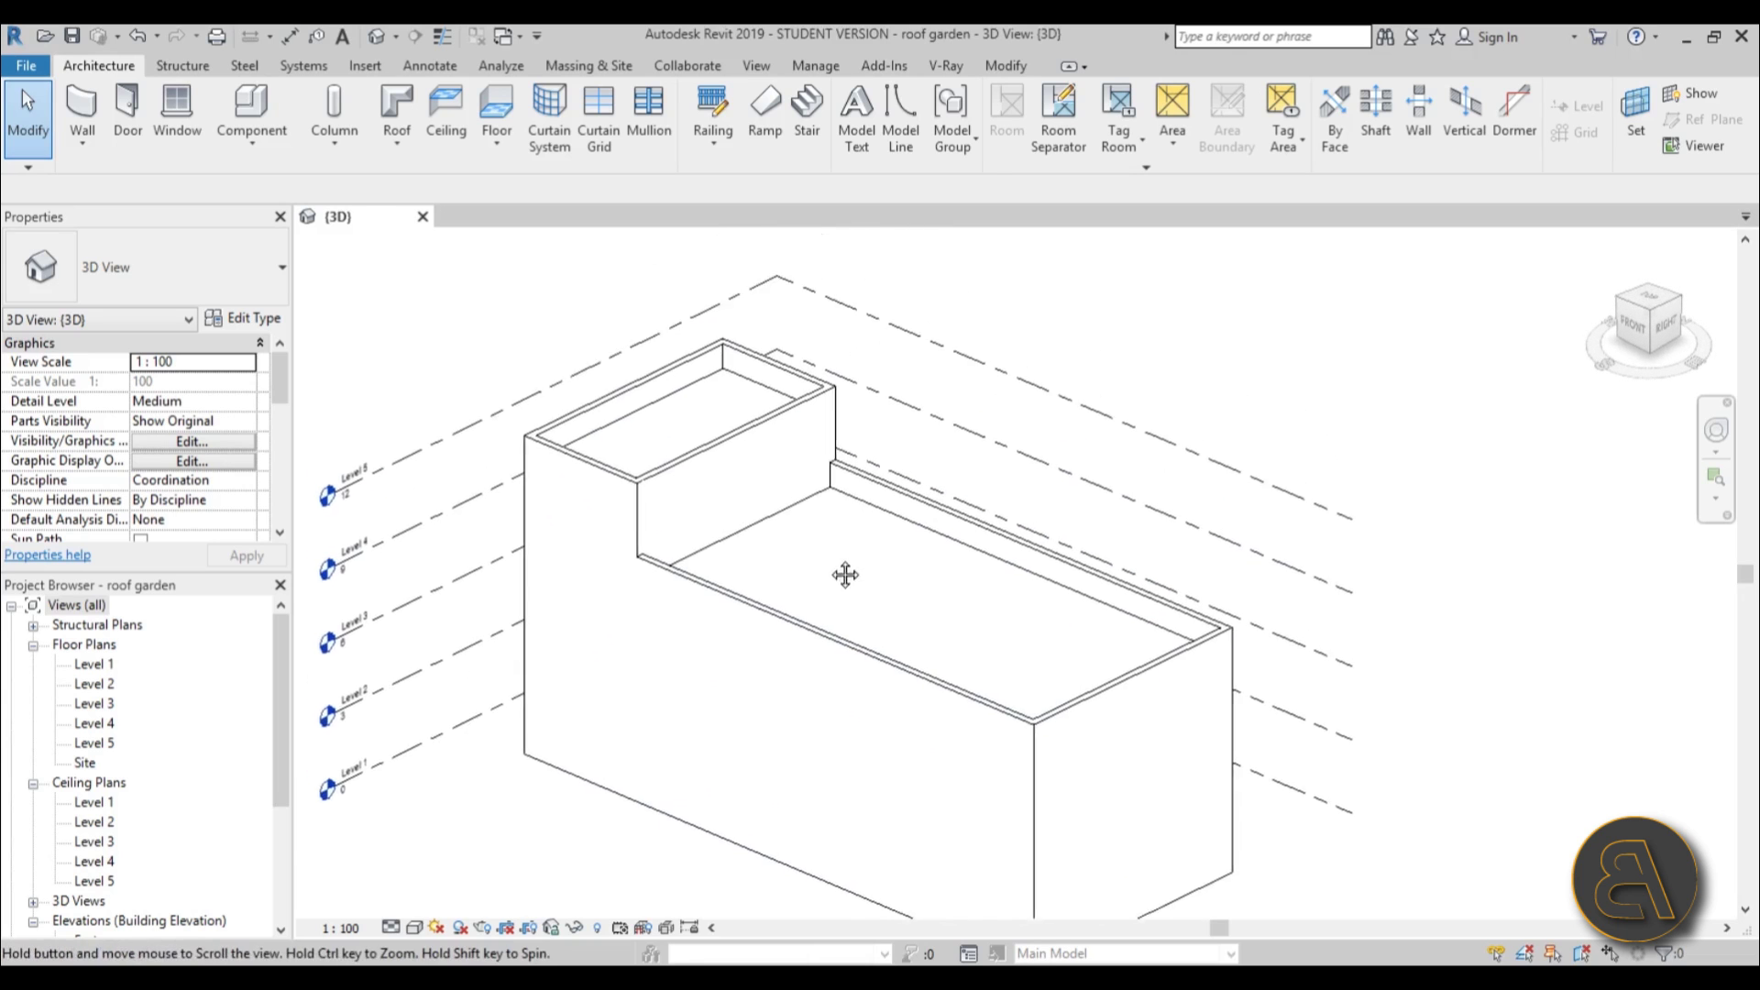
pyautogui.scroll(2, 825, 550)
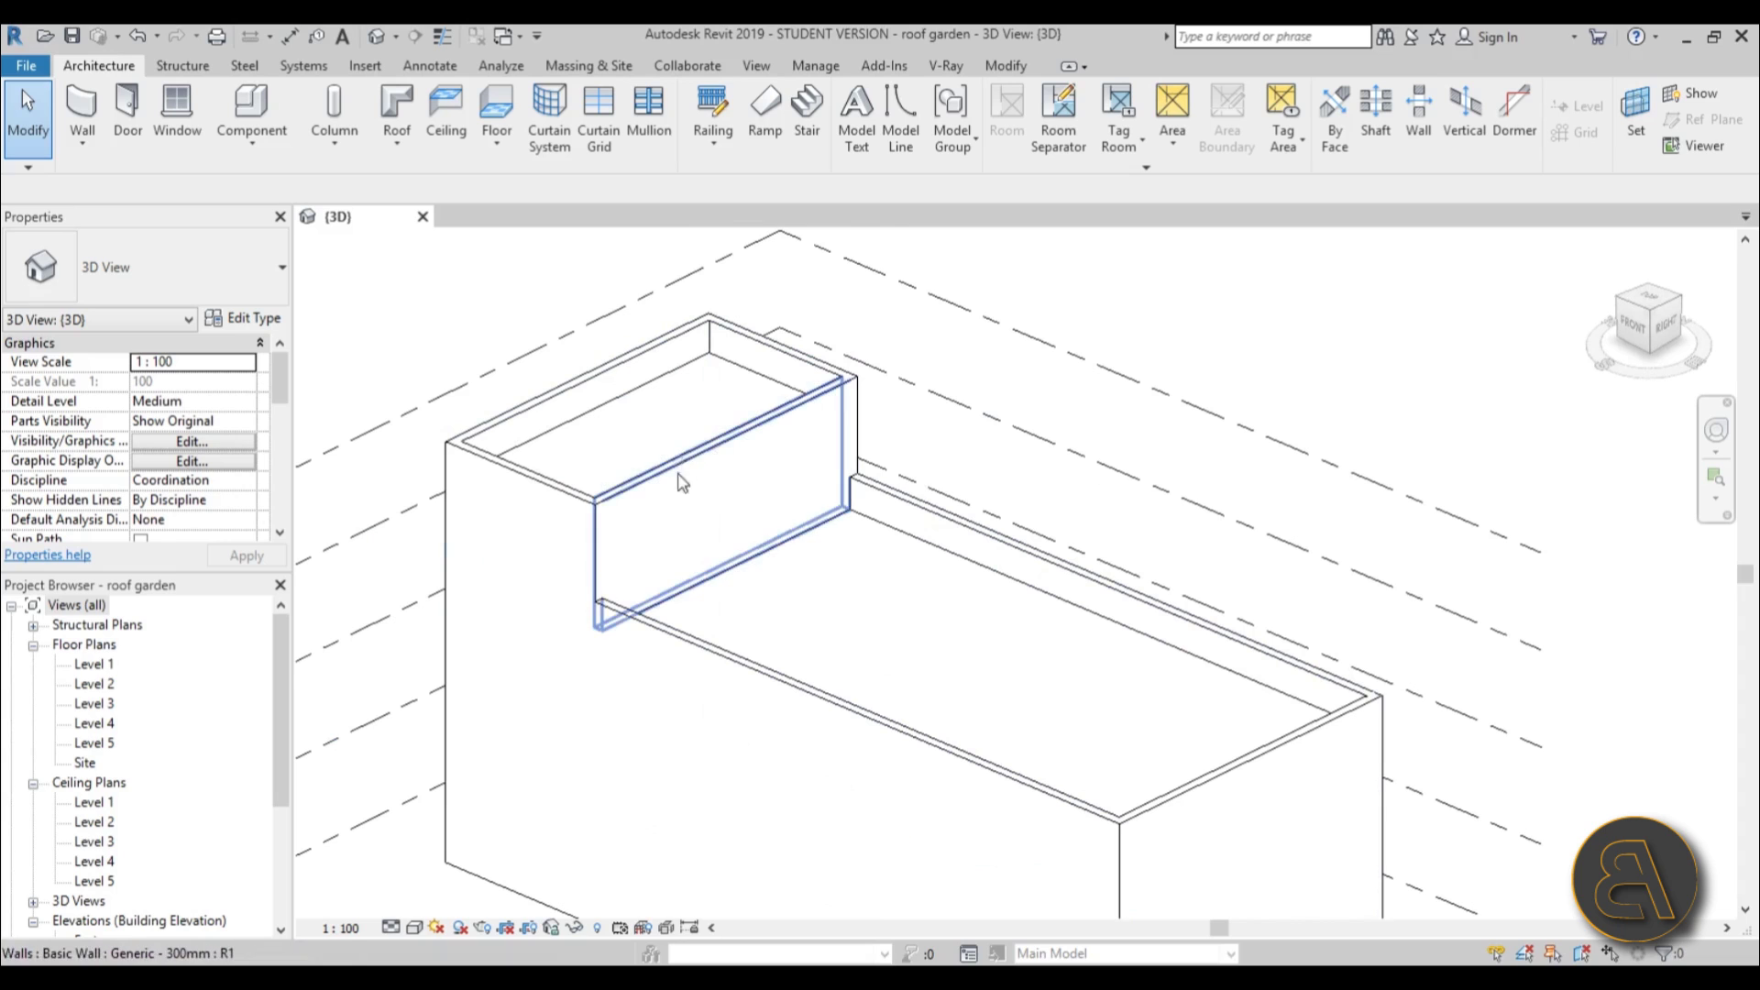
pyautogui.moveTo(799, 570); pyautogui.dragTo(765, 474, button='middle')
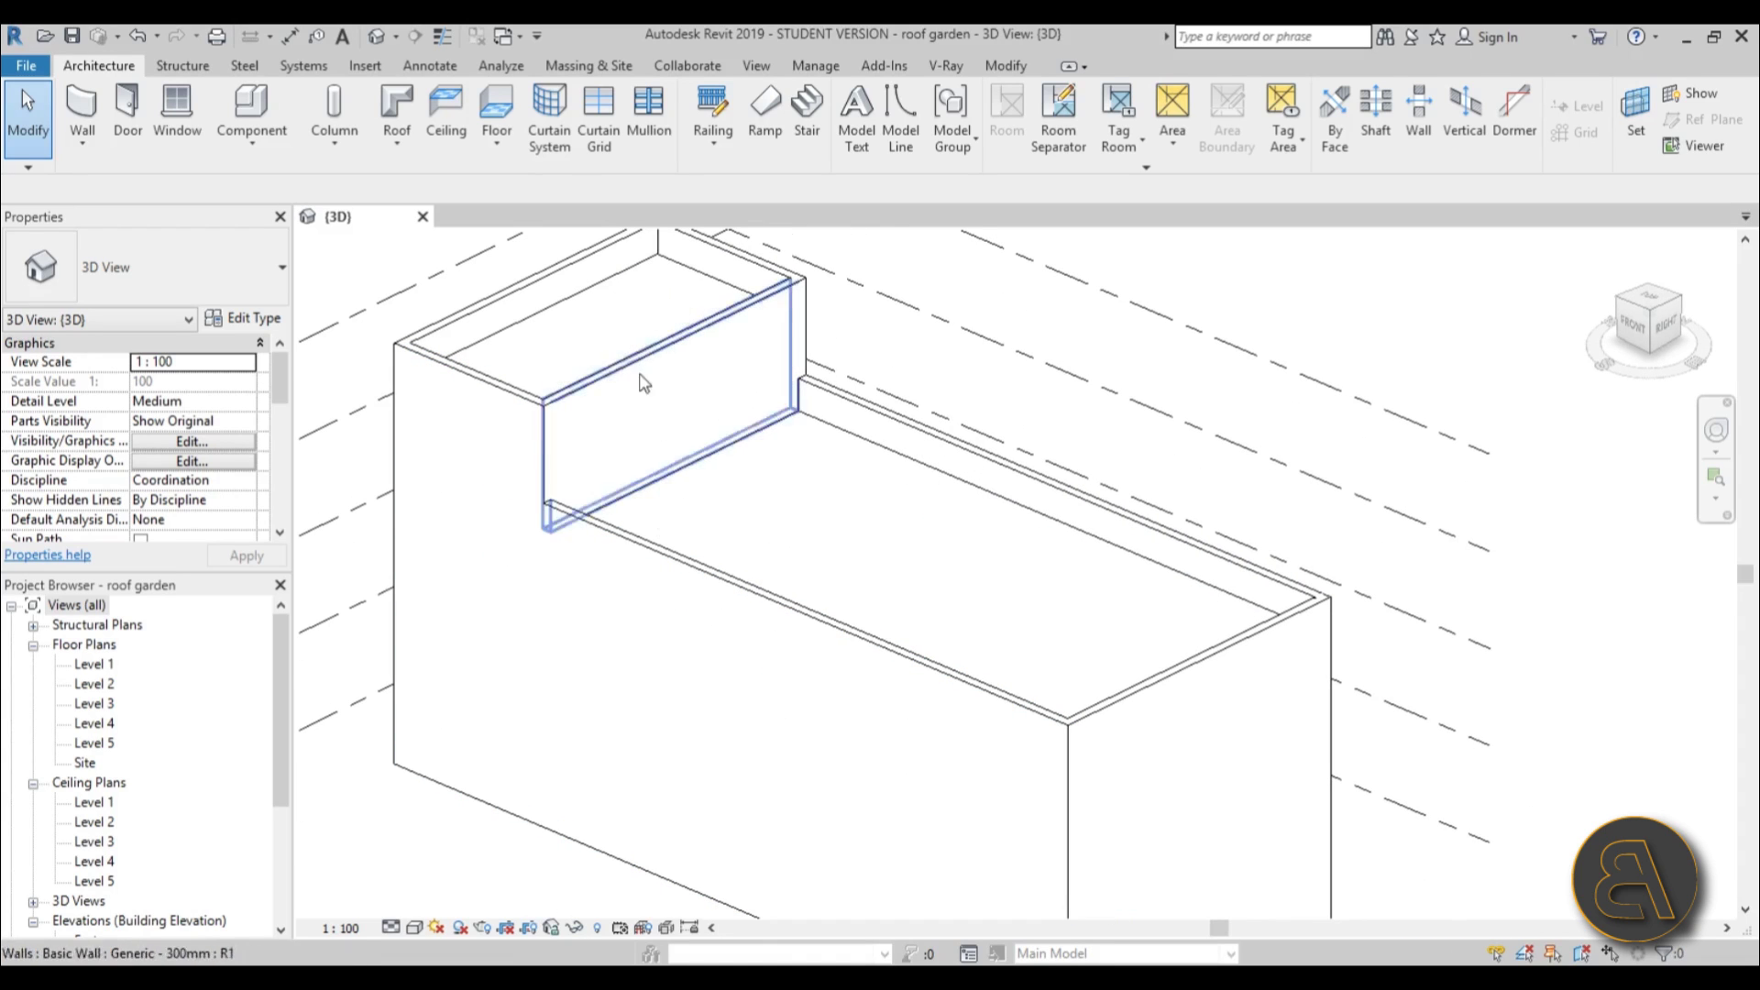
pyautogui.moveTo(691, 487); pyautogui.dragTo(653, 494, button='middle')
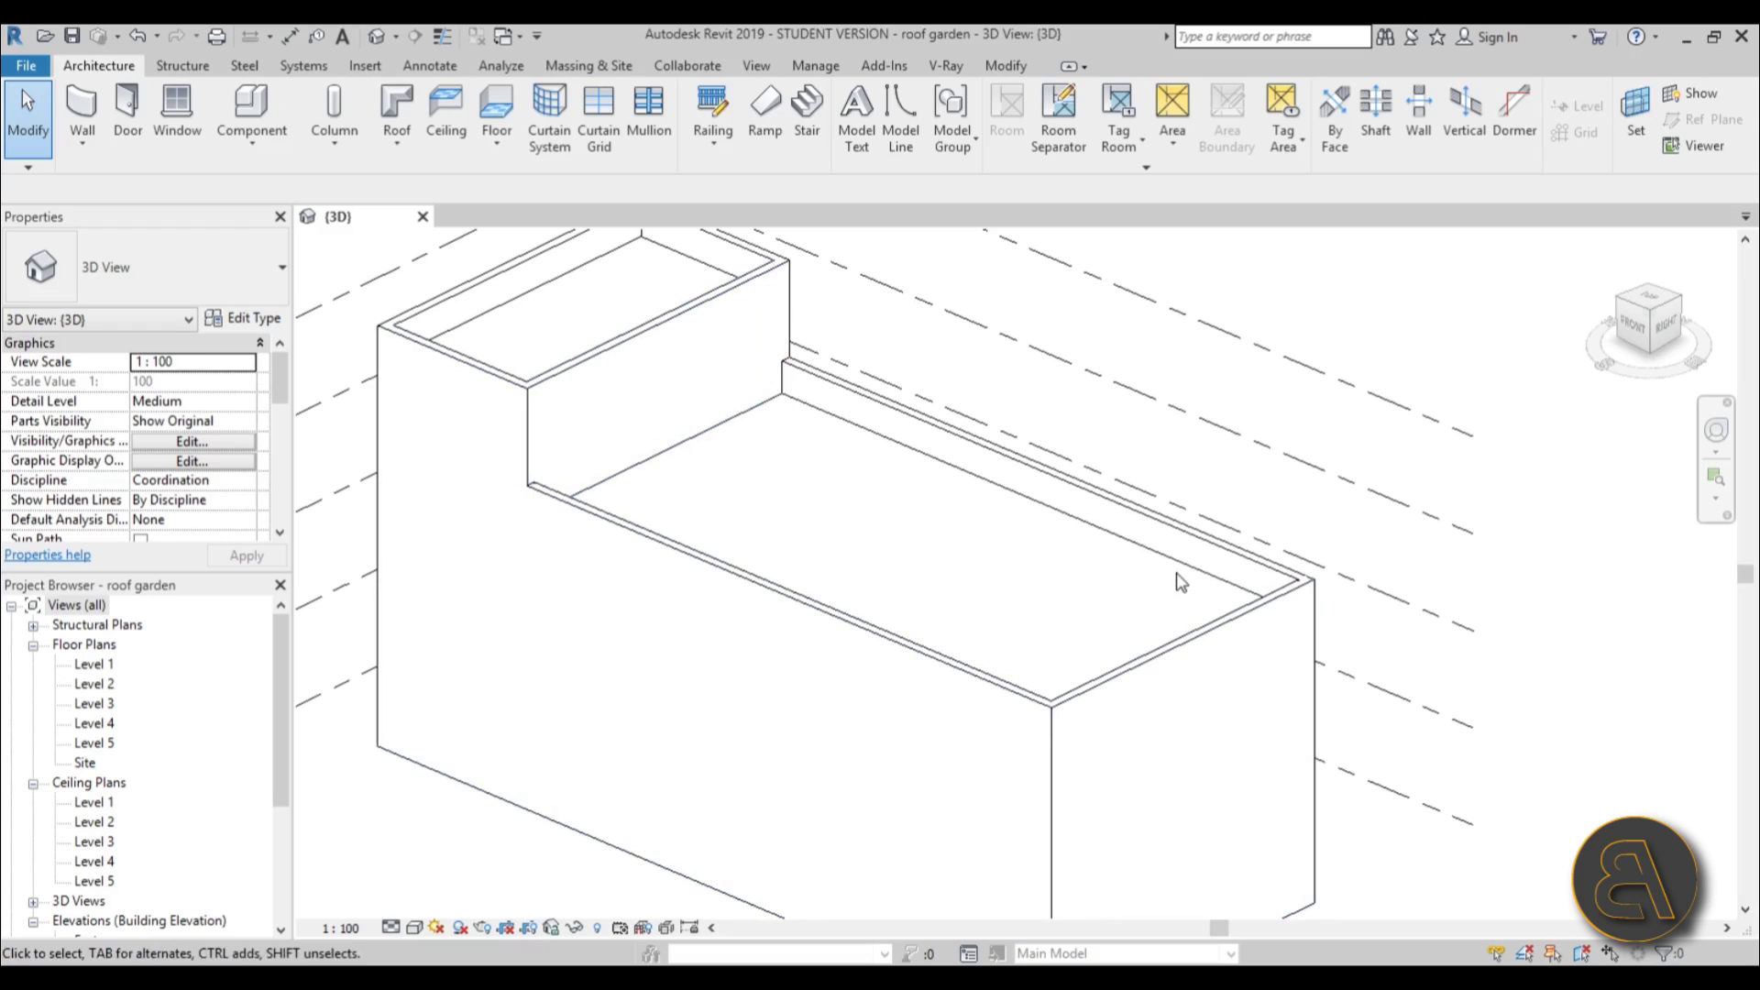
# Select the roof floor slab to inspect it, then clear the selection.
pyautogui.click(871, 542)
pyautogui.keyDown('shift'); pyautogui.moveTo(871, 542); pyautogui.dragTo(847, 588, button='middle'); pyautogui.keyUp('shift')
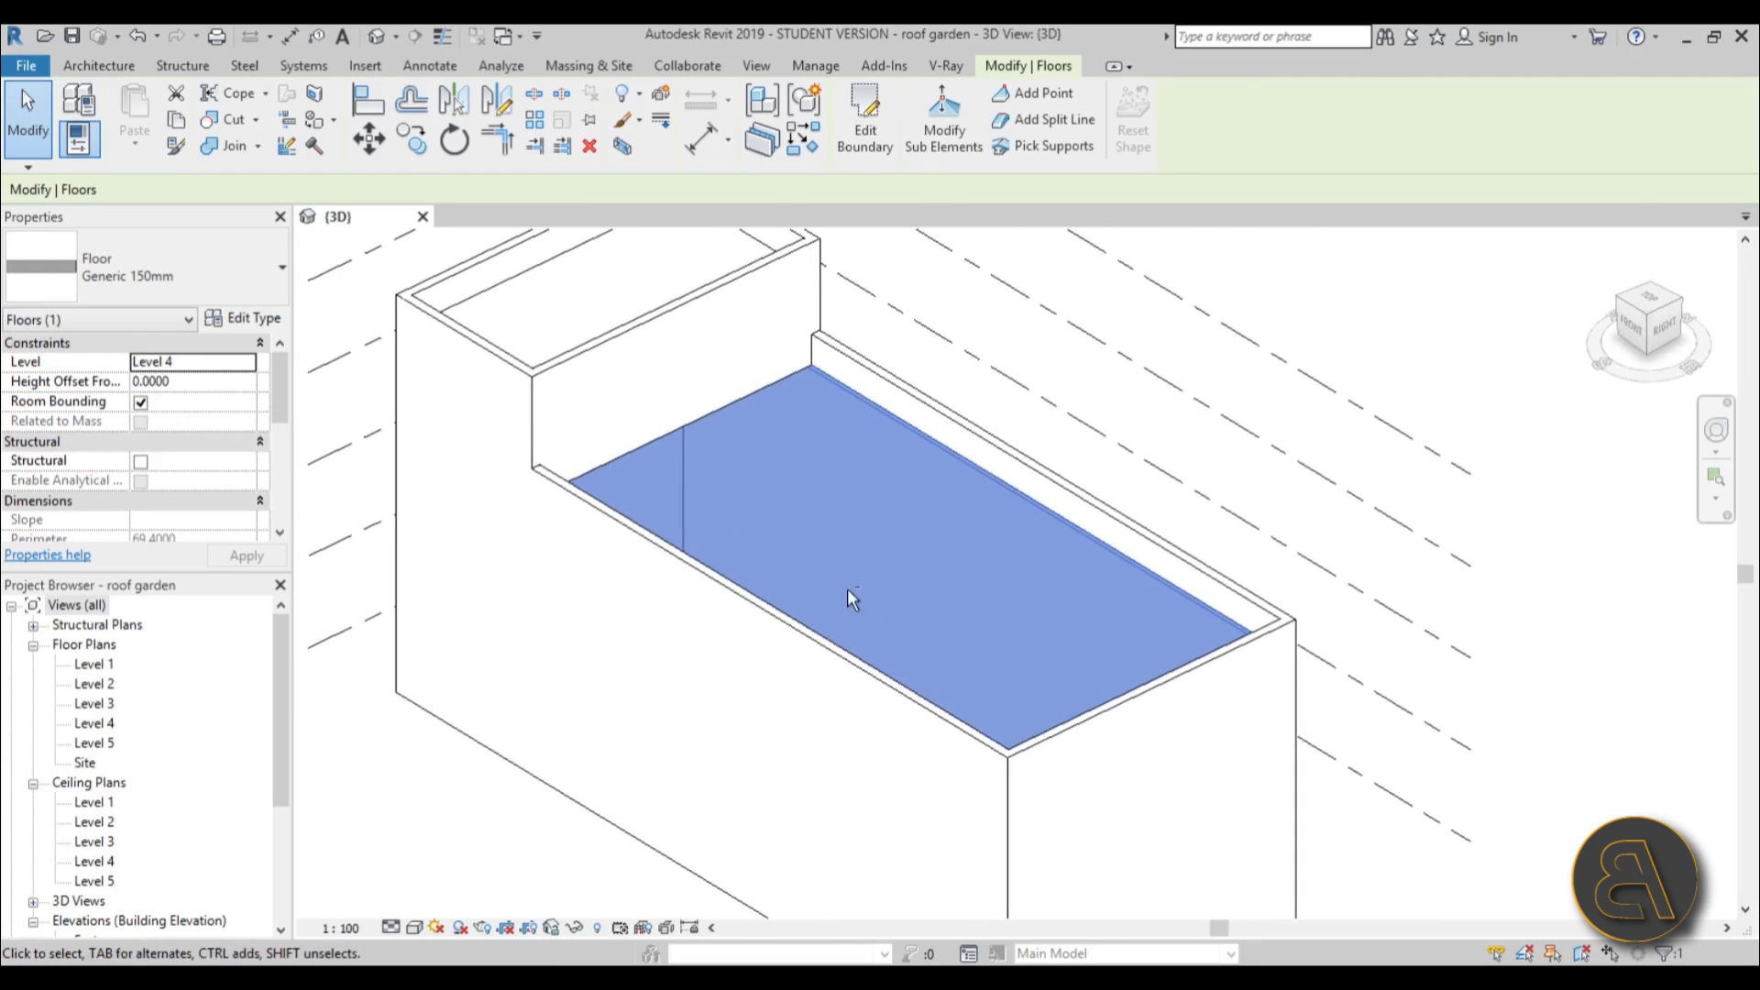
pyautogui.scroll(1, 853, 549)
pyautogui.press('Escape')
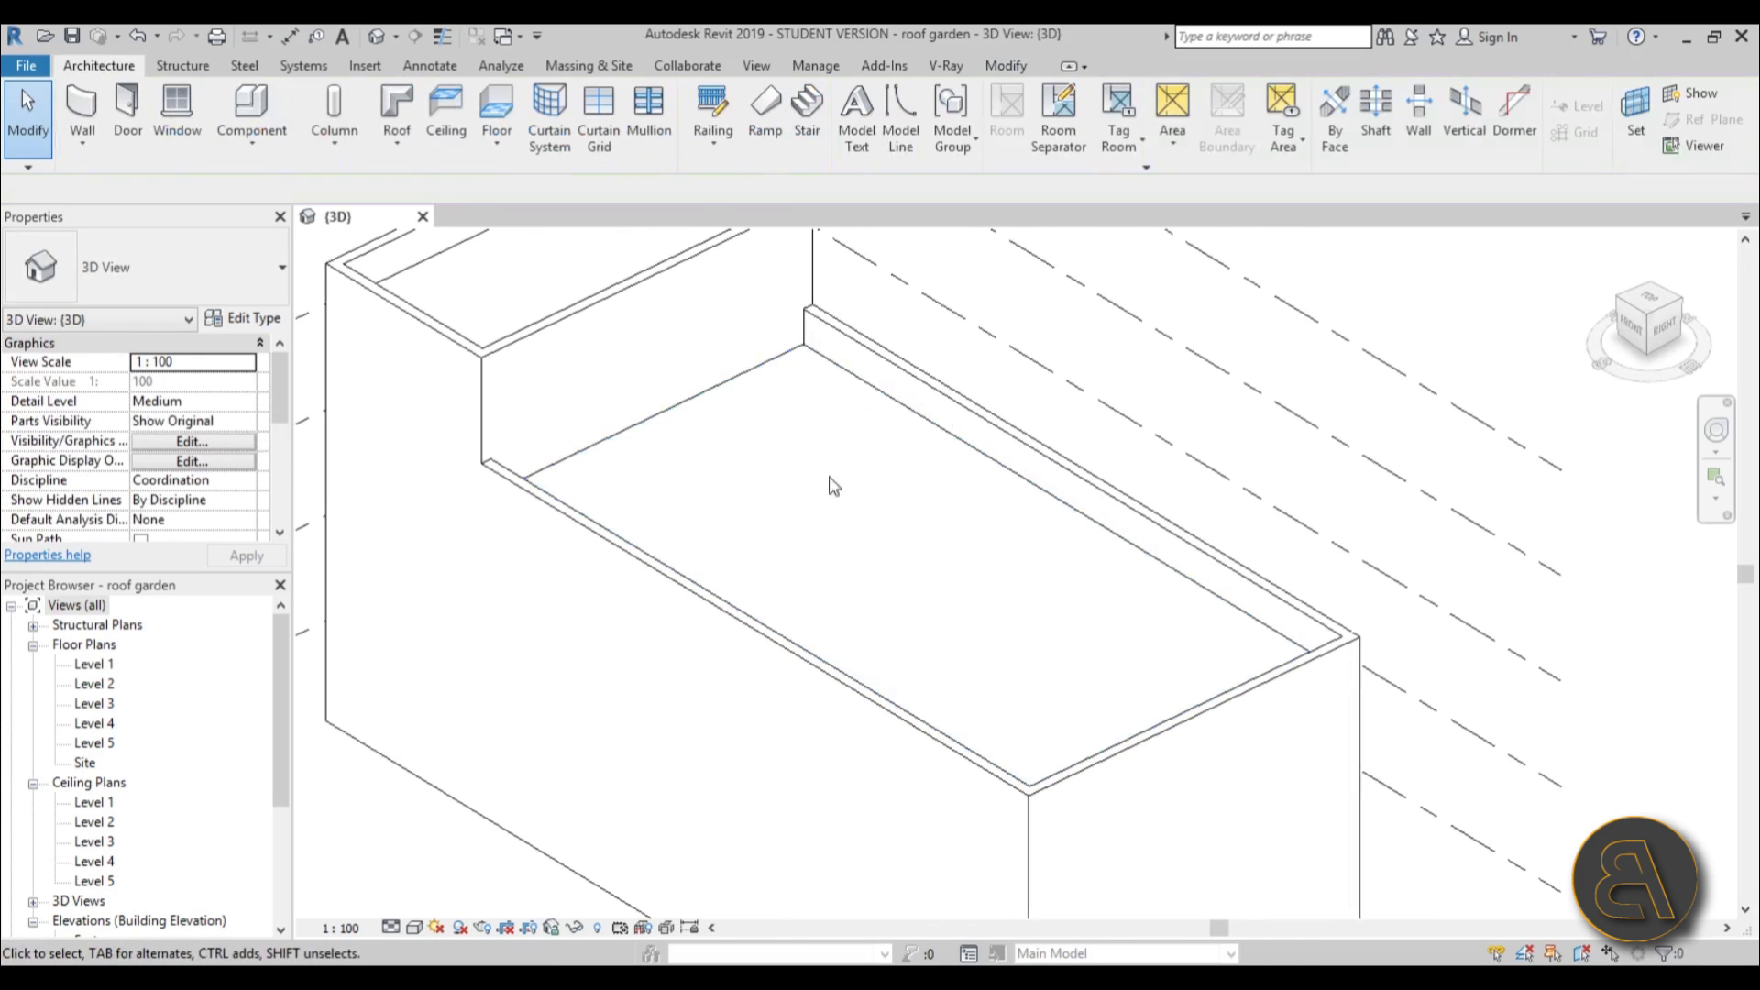
pyautogui.click(877, 405)
pyautogui.press('Escape')
# Shrink the Revit window to show the desktop files, then maximize it over the 3D roof view.
pyautogui.moveTo(670, 33); pyautogui.dragTo(800, 57)
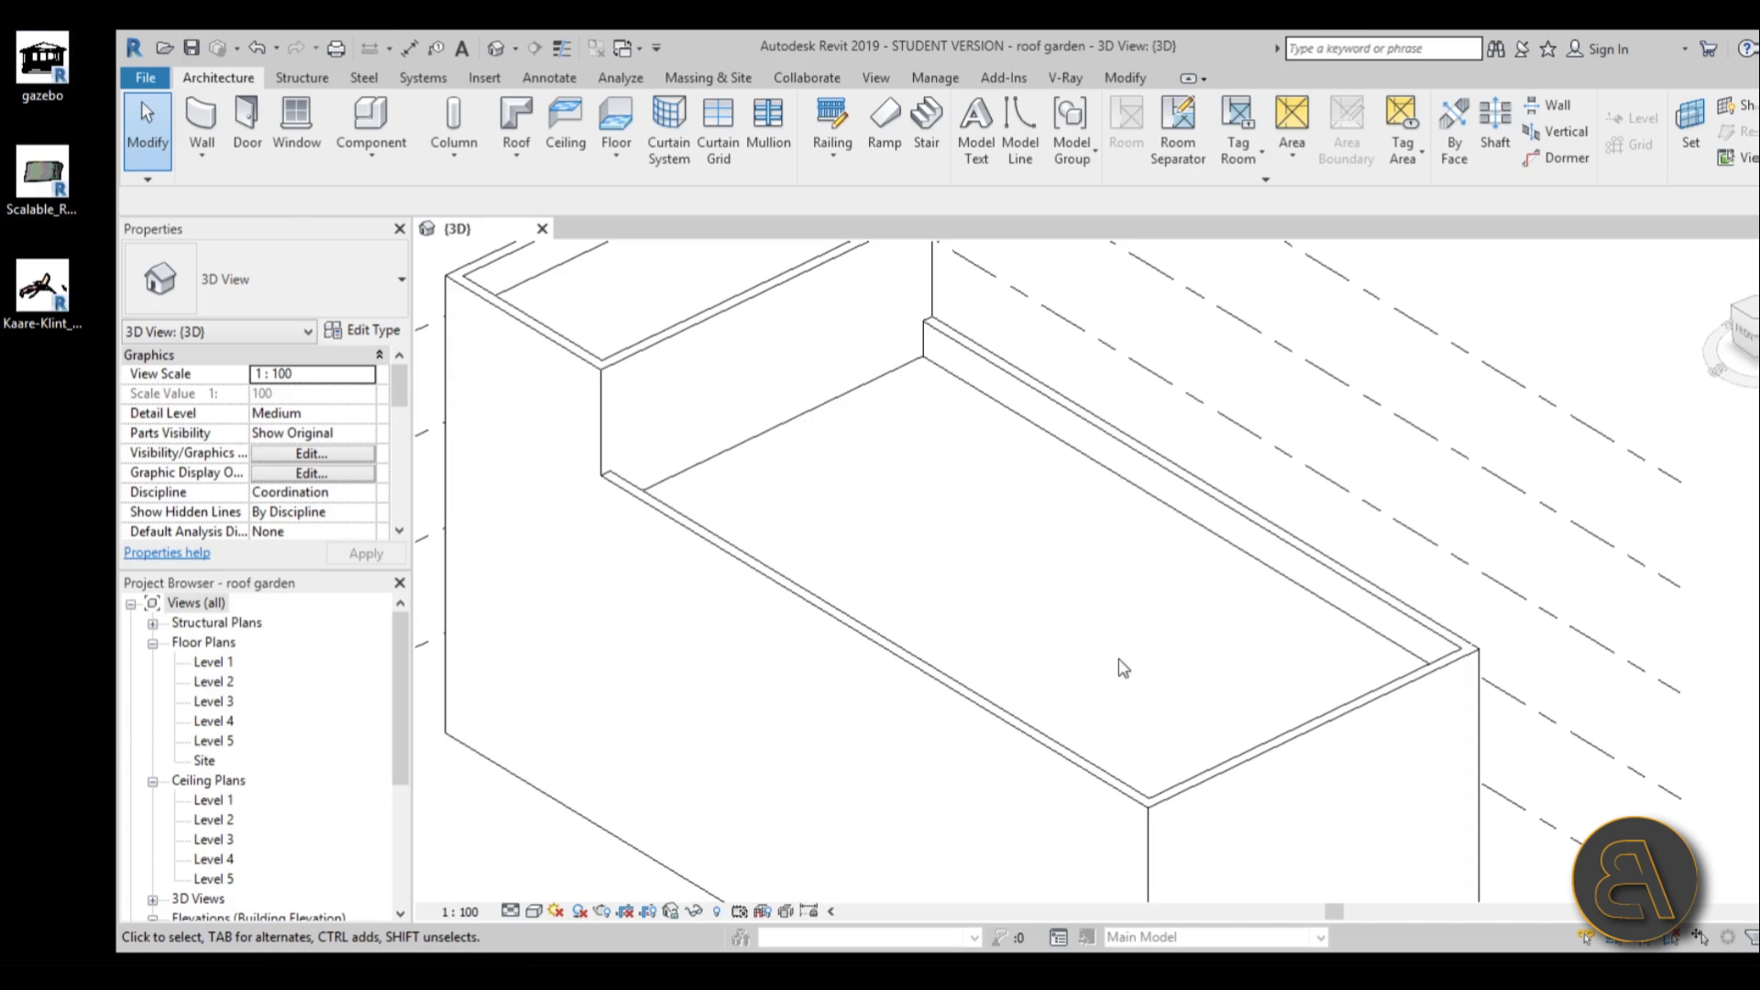
pyautogui.scroll(-2, 1091, 601)
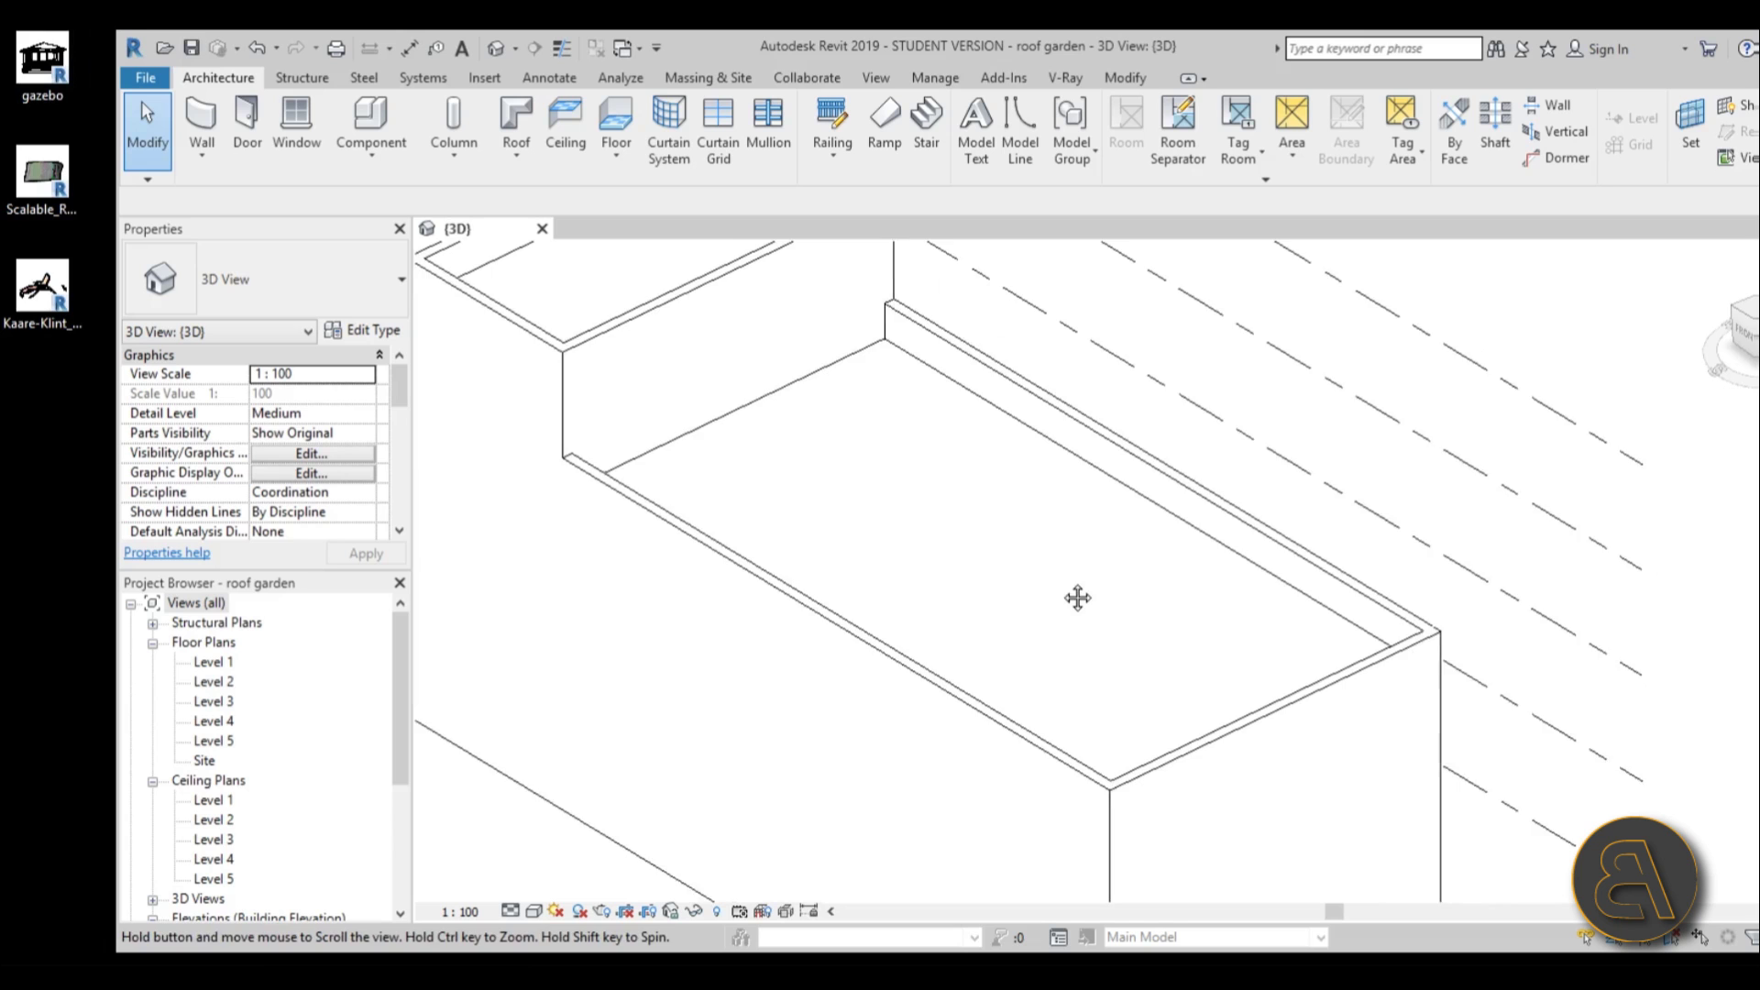
pyautogui.doubleClick(1224, 46)
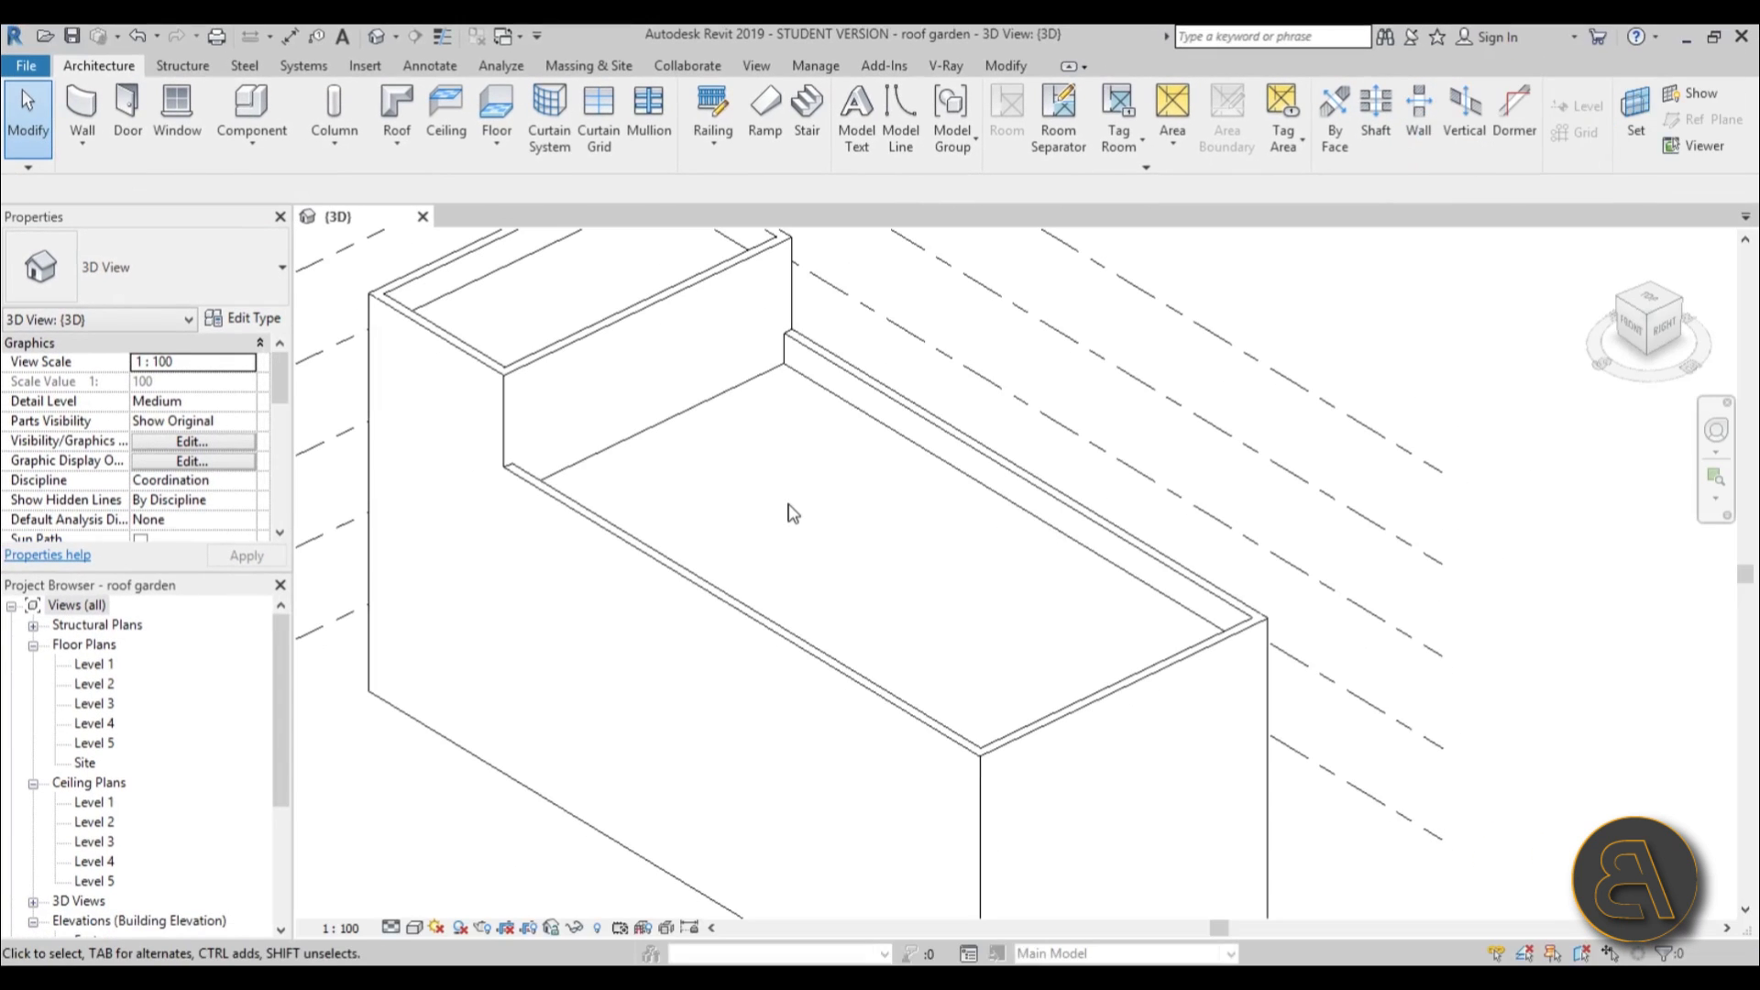
pyautogui.keyDown('shift'); pyautogui.moveTo(787, 561); pyautogui.dragTo(838, 577, button='middle'); pyautogui.keyUp('shift')
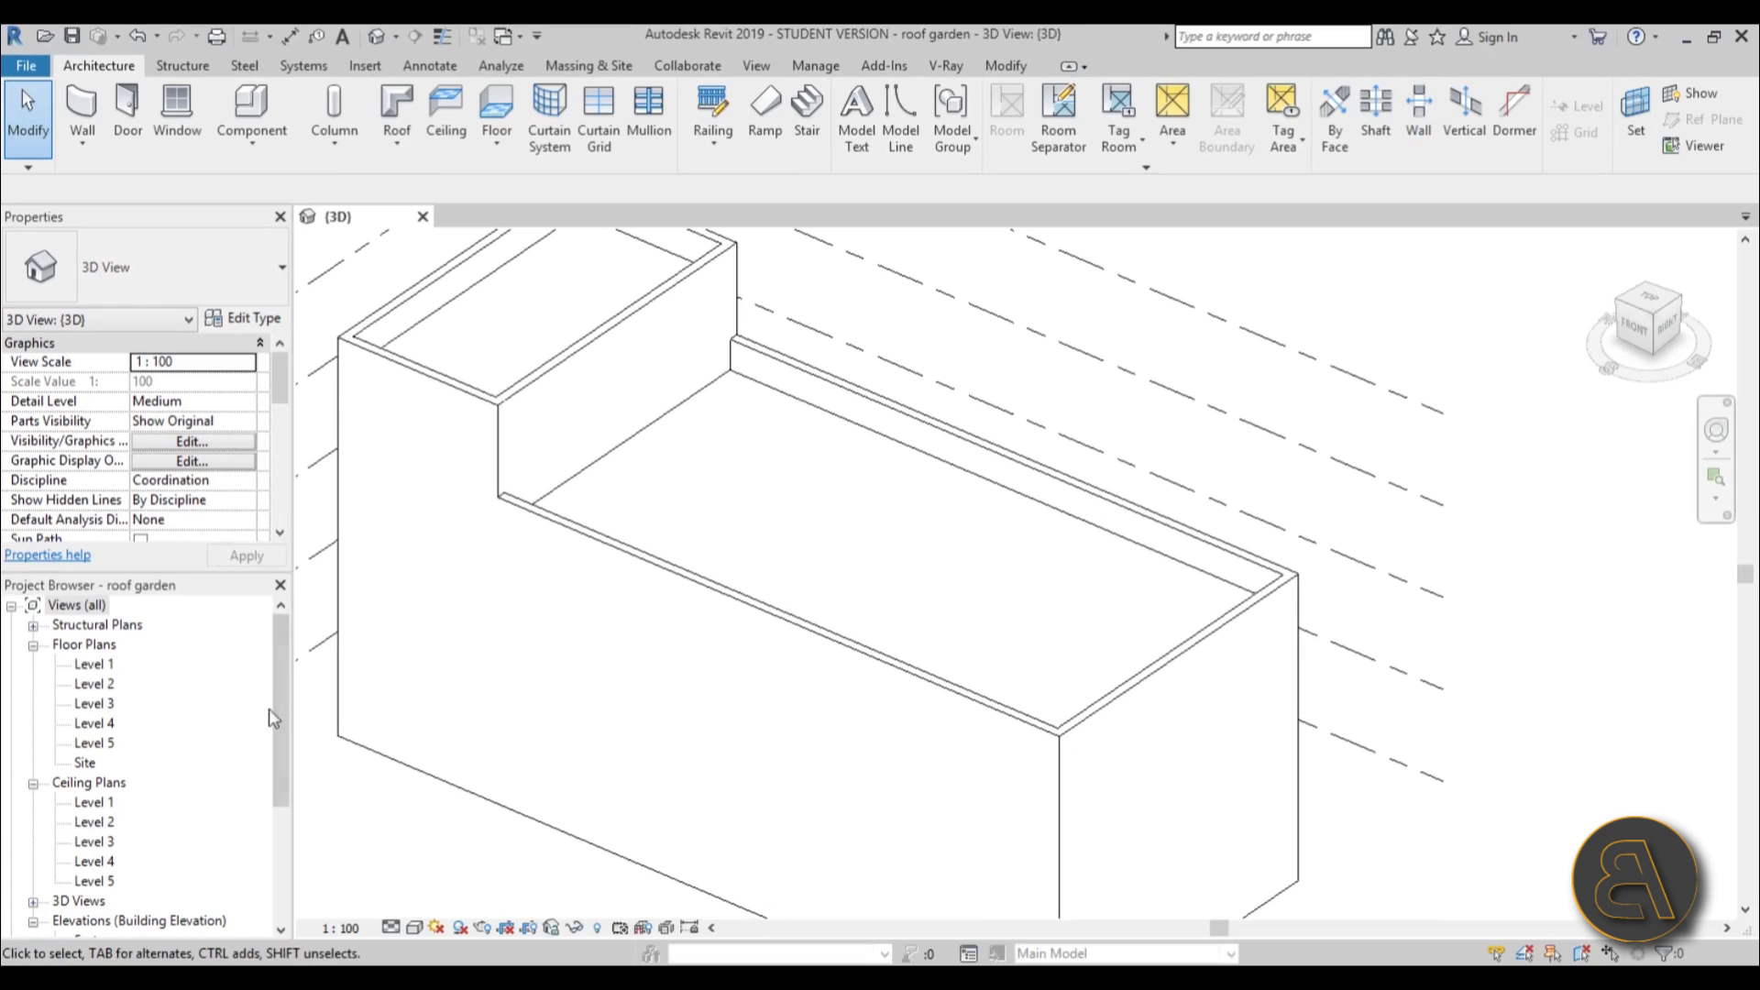
# Open the Level 4 floor plan and zoom in on the roof outline.
pyautogui.doubleClick(94, 723)
pyautogui.scroll(3, 1129, 567)
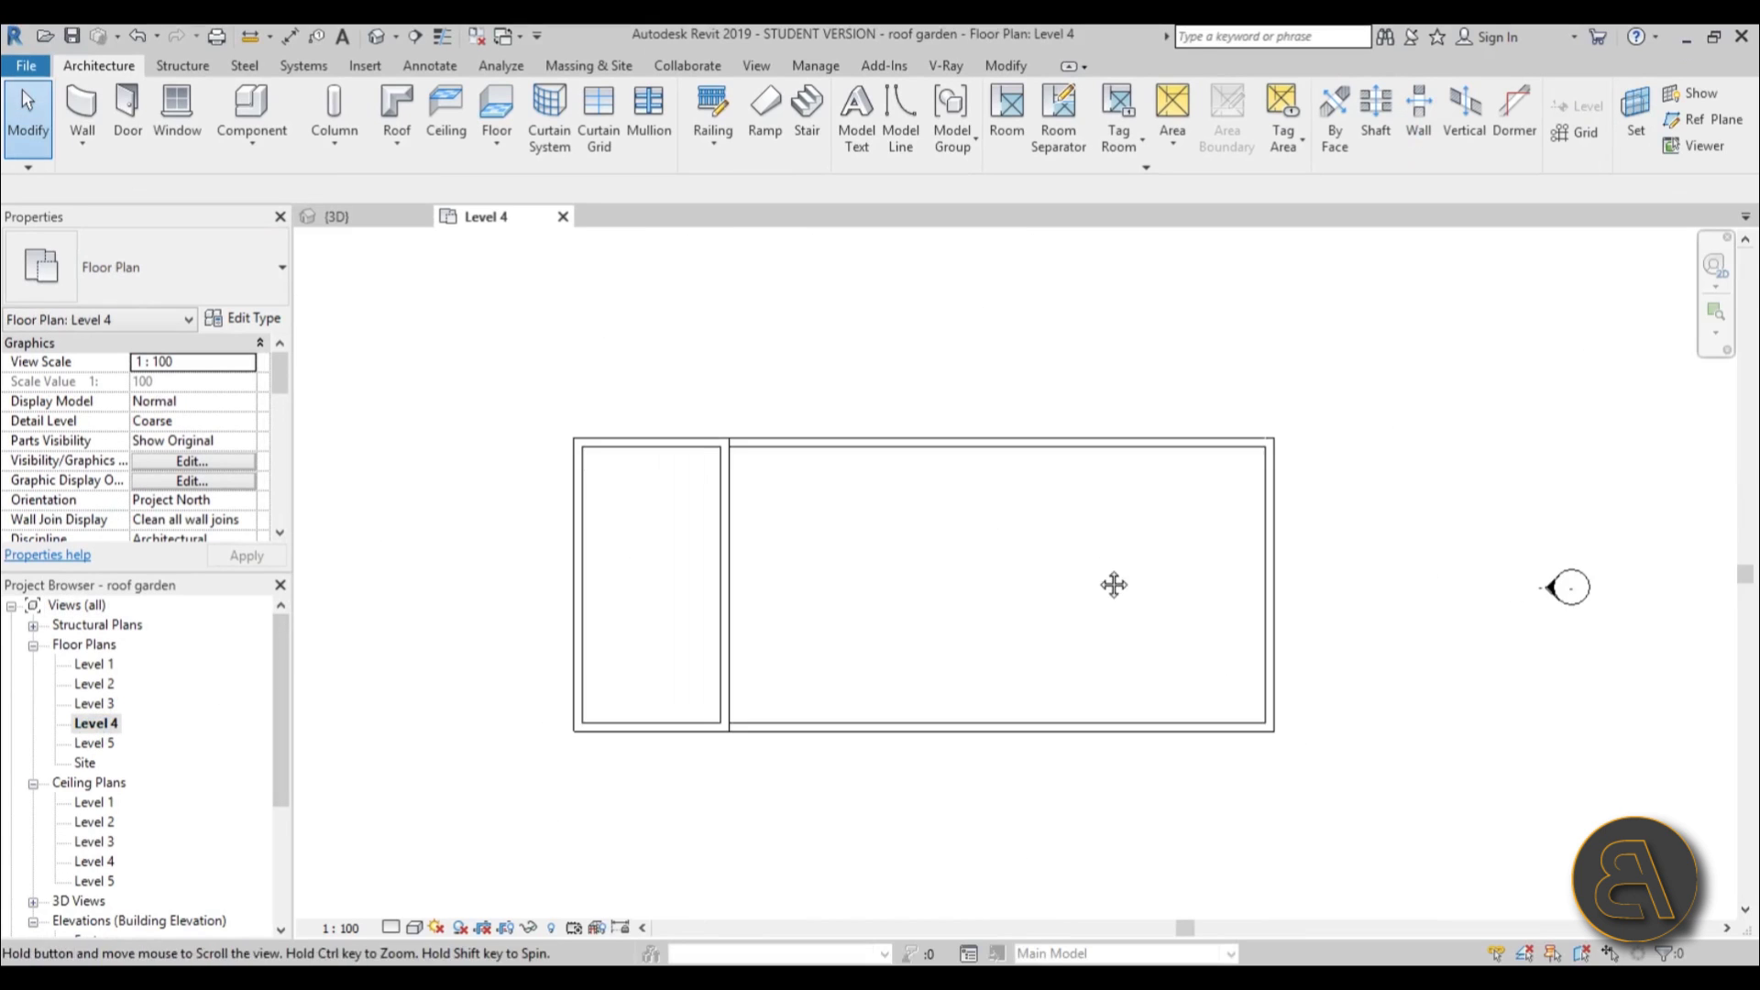
pyautogui.scroll(2, 1113, 584)
pyautogui.moveTo(978, 613); pyautogui.dragTo(896, 594, button='middle')
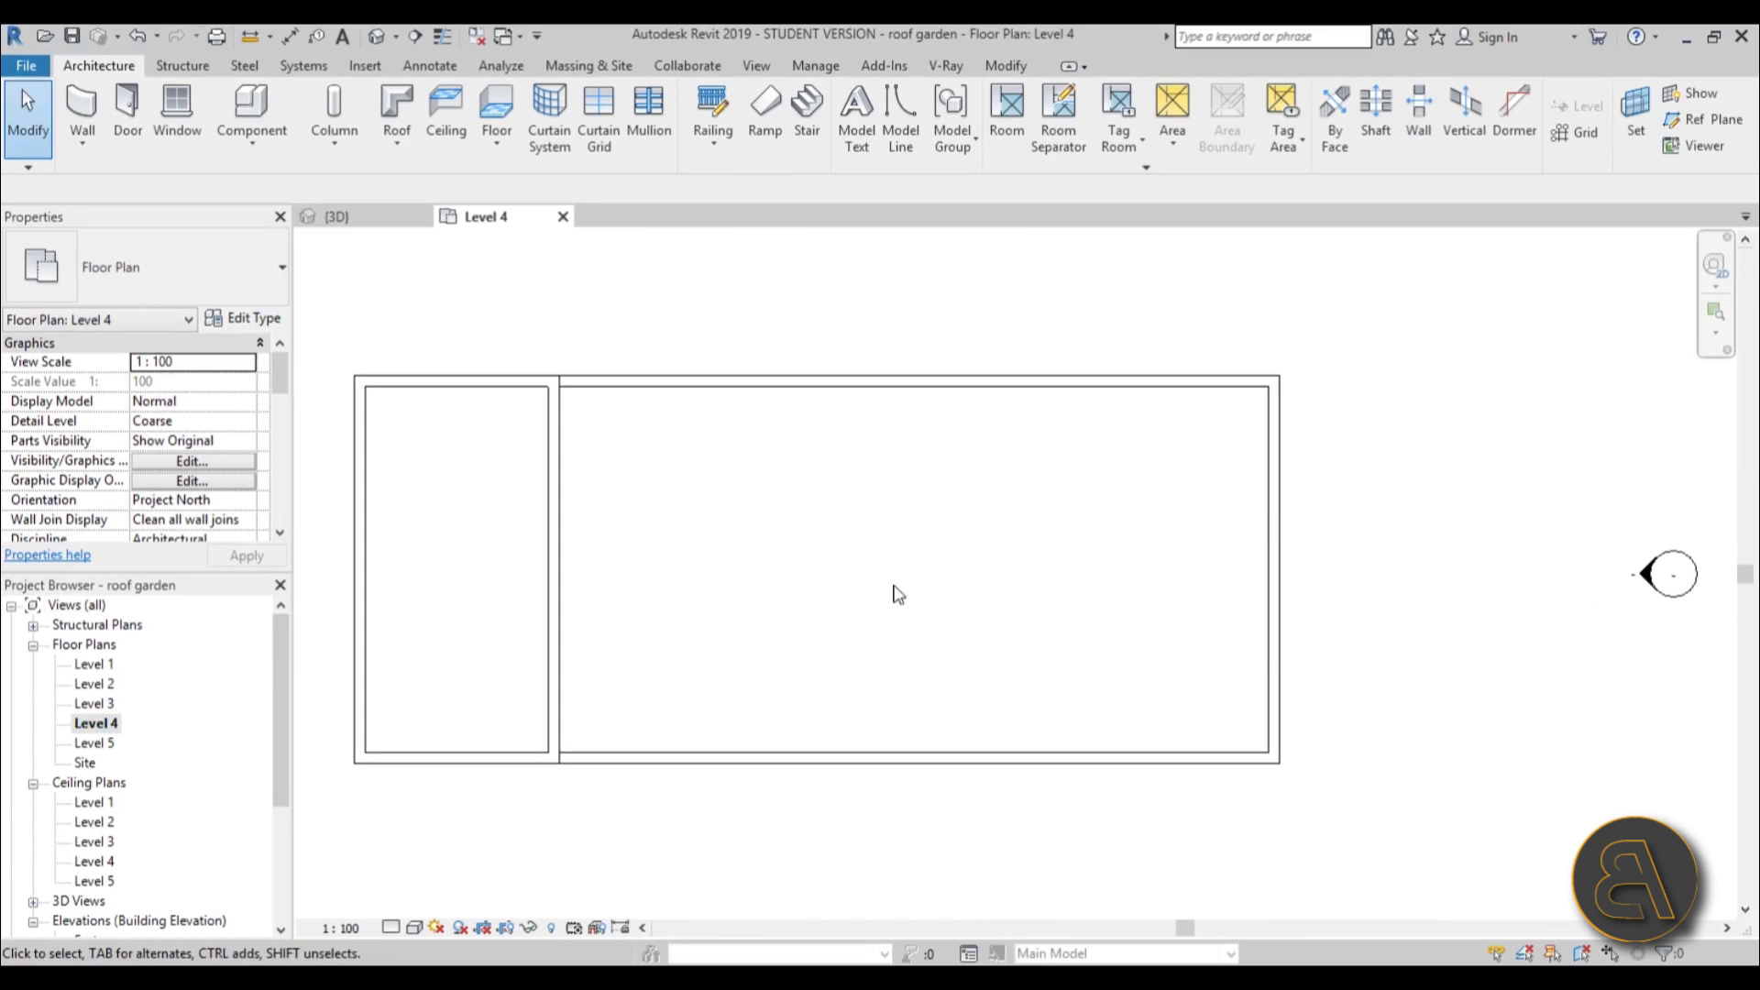
# Tab-select the roof floors to check their extent, then deselect them.
pyautogui.press('Tab')
pyautogui.click(727, 398)
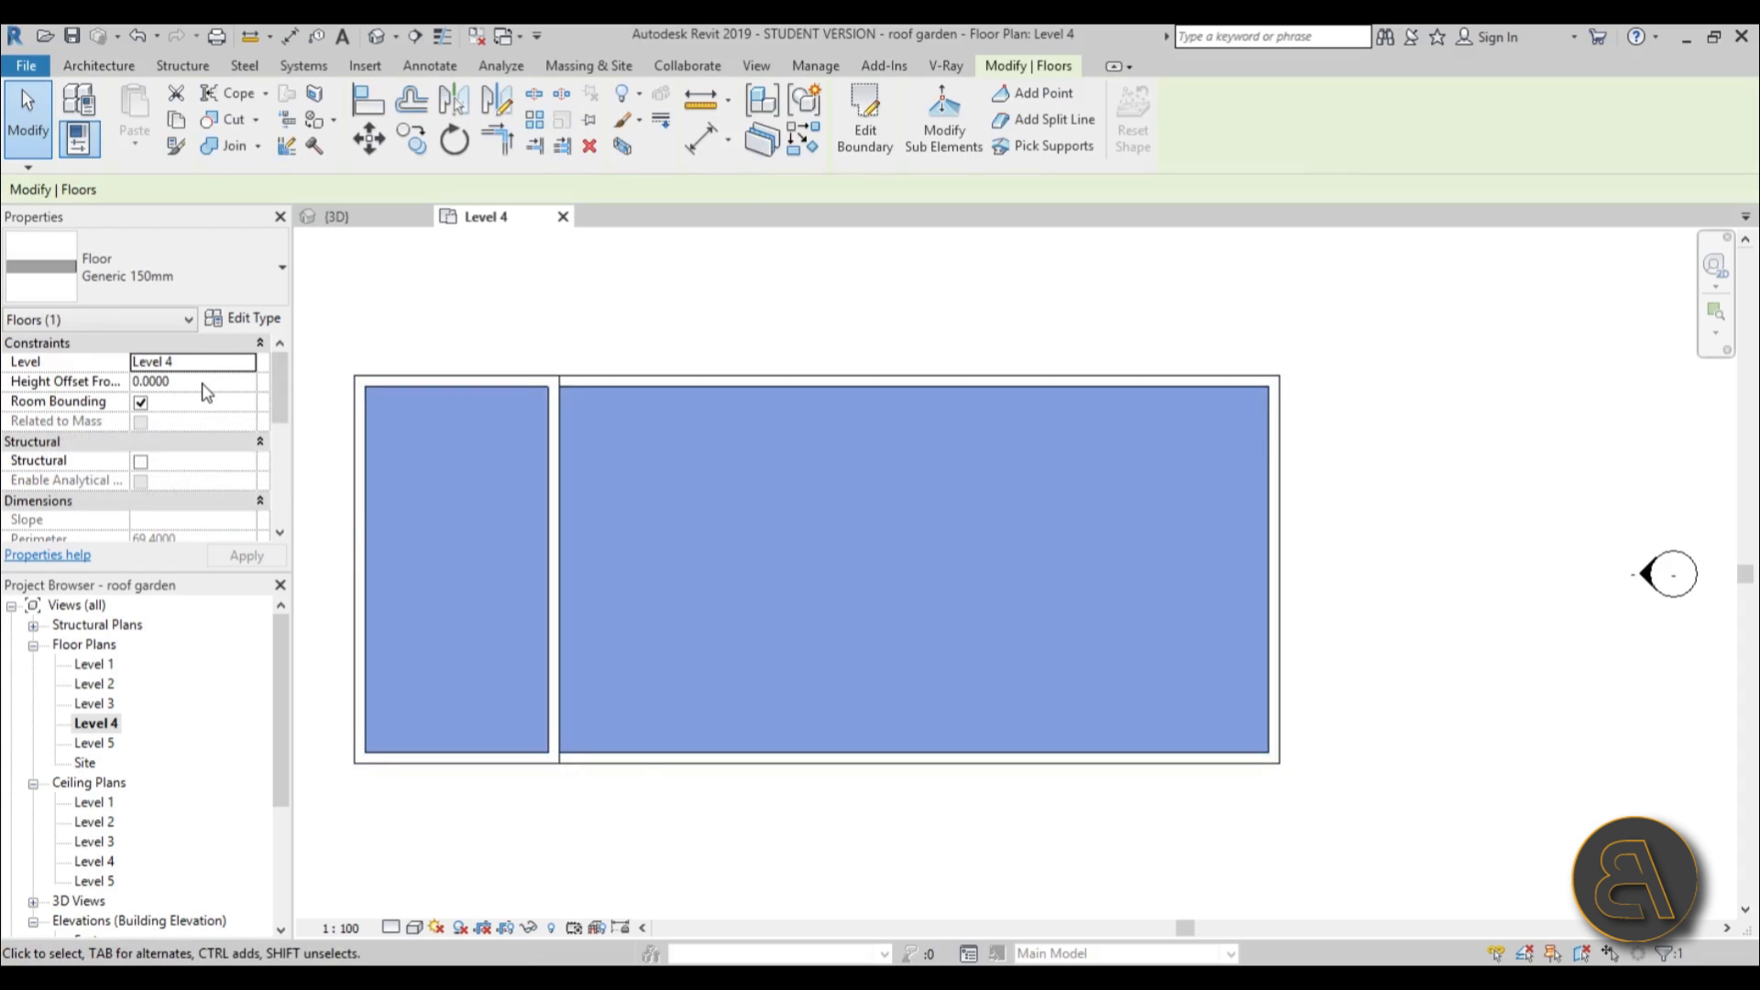
pyautogui.click(624, 346)
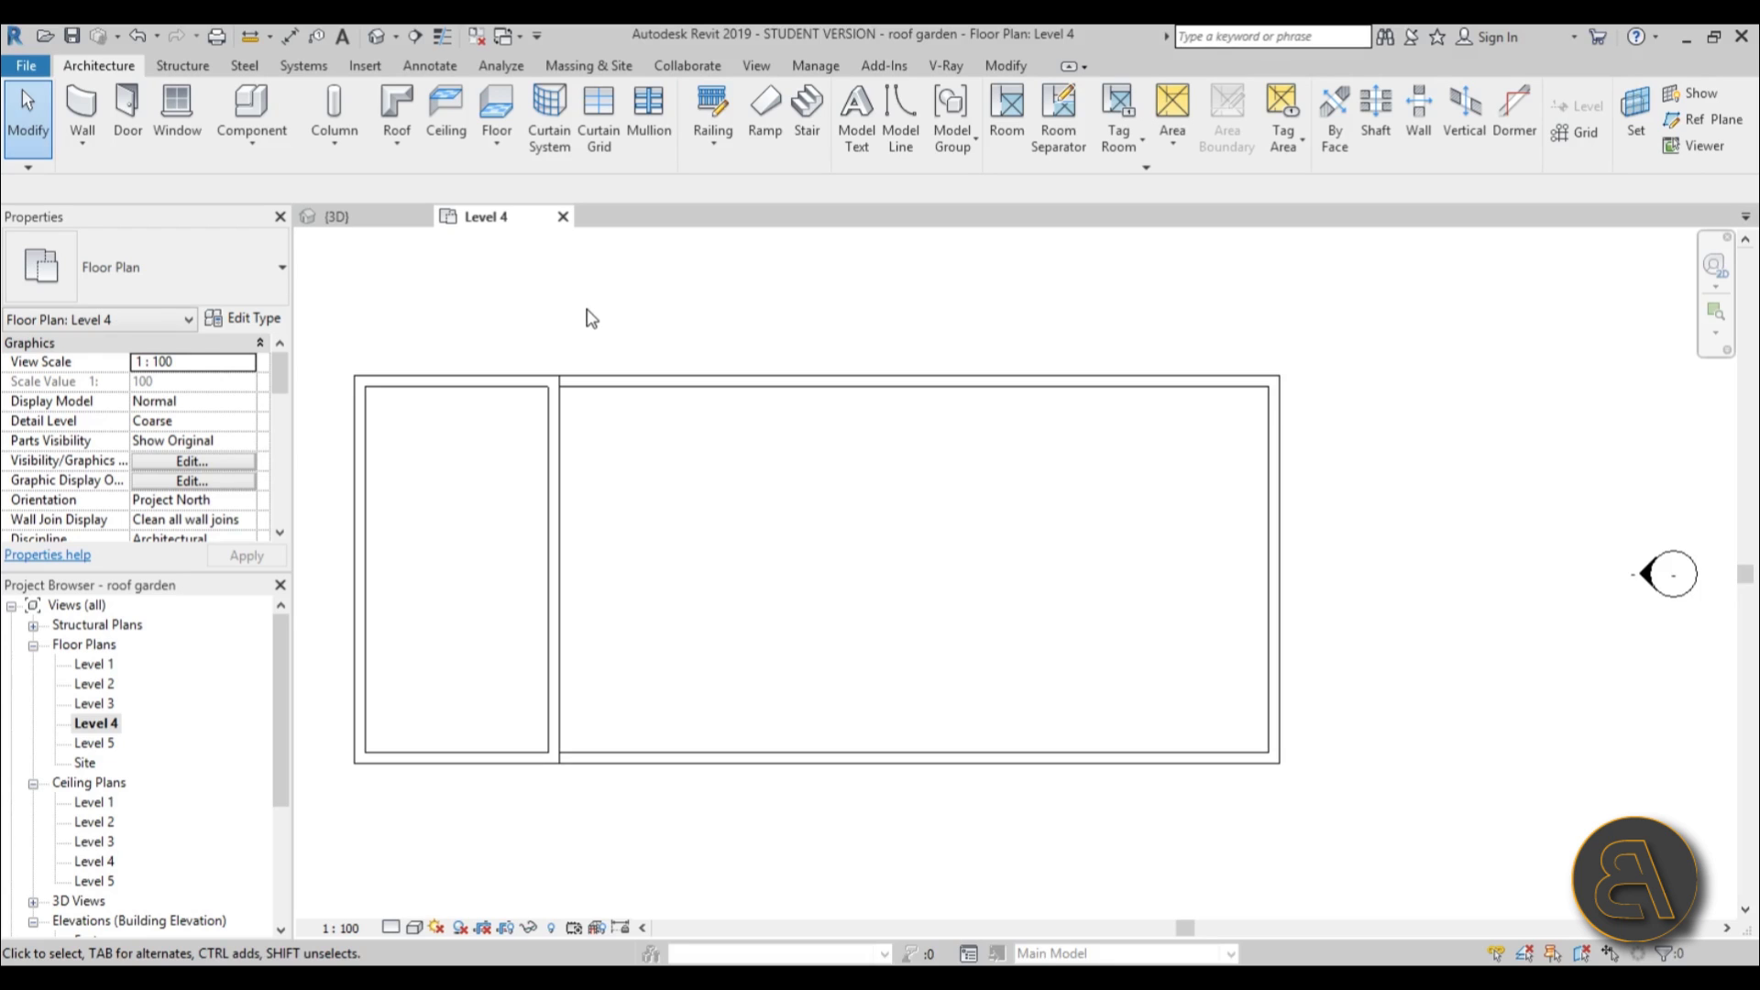
pyautogui.moveTo(930, 591); pyautogui.dragTo(923, 574, button='middle')
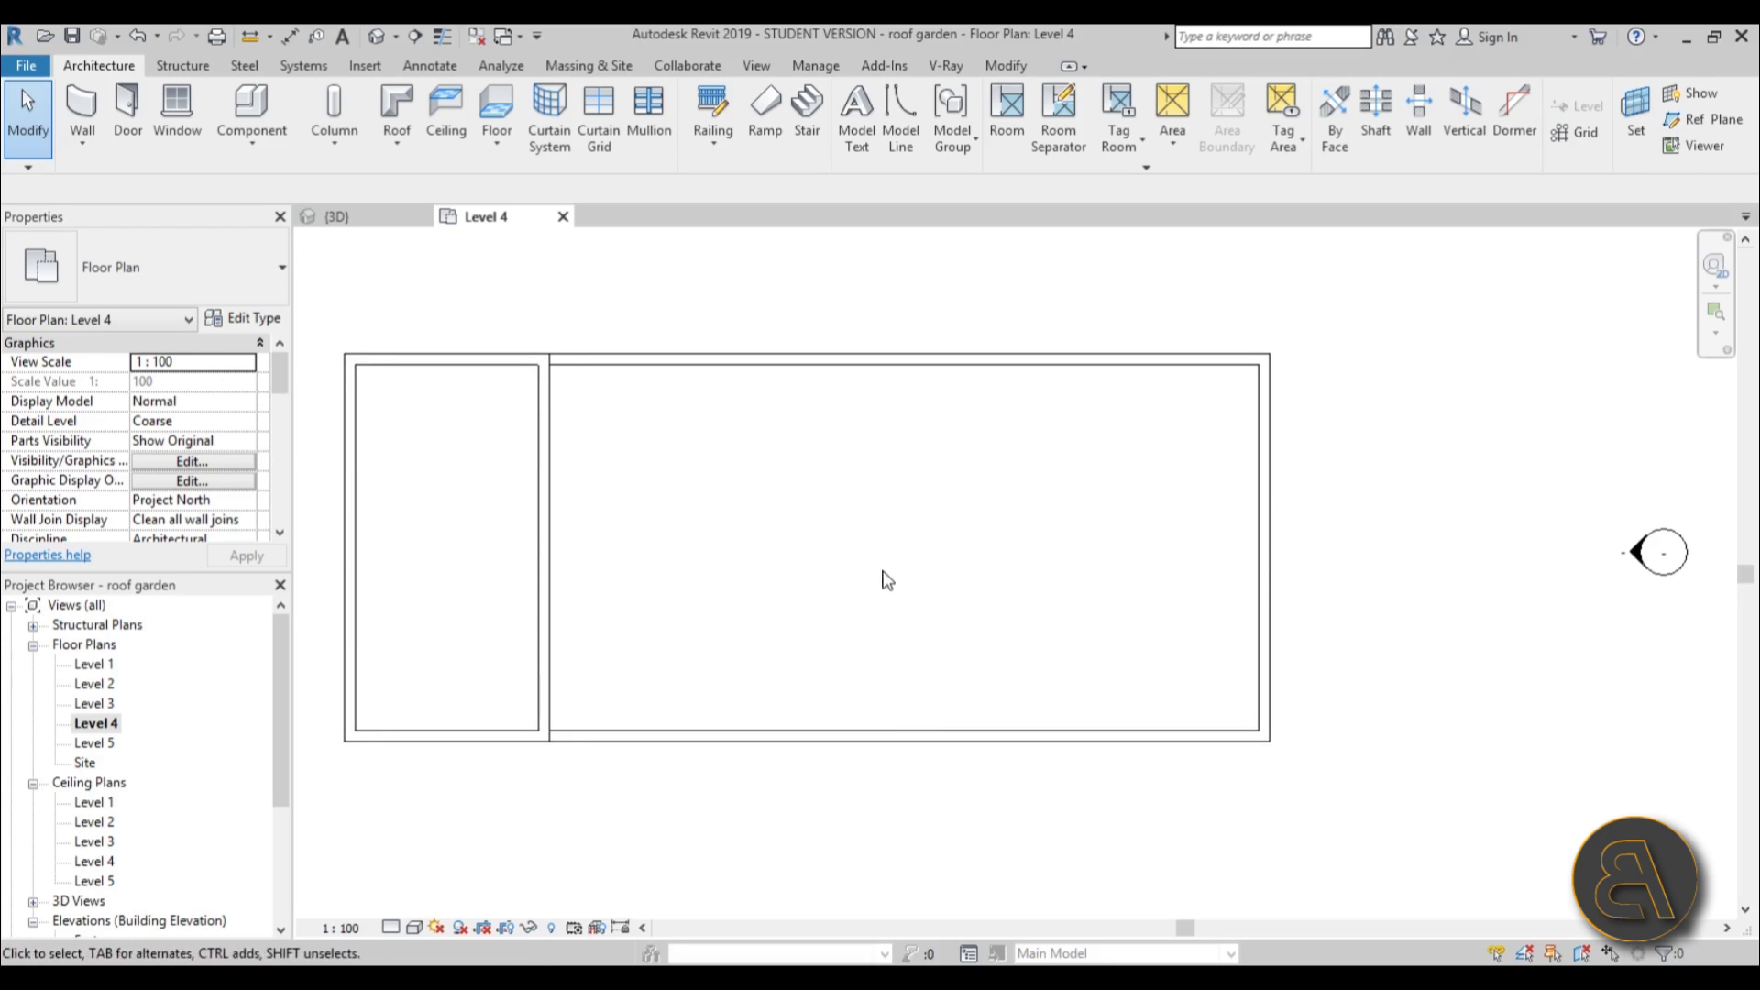
# Start a new floor and duplicate the Generic 150mm type as 'grass'.
pyautogui.click(496, 108)
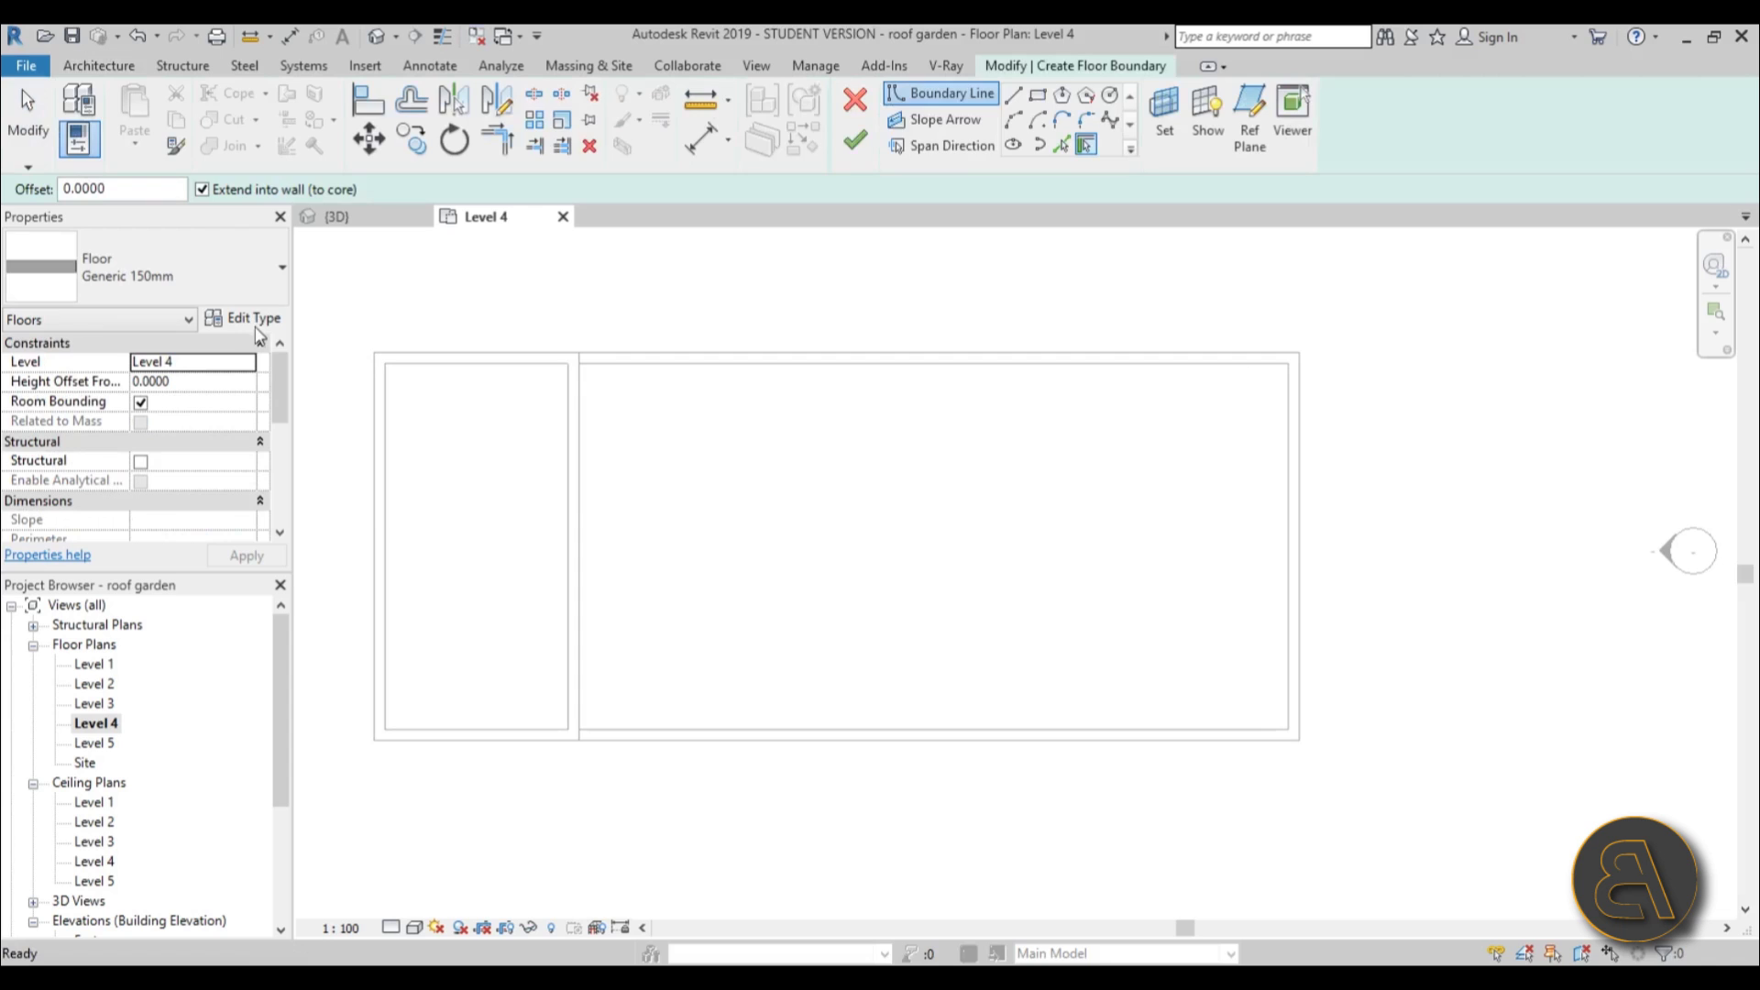
pyautogui.click(254, 318)
pyautogui.click(1075, 191)
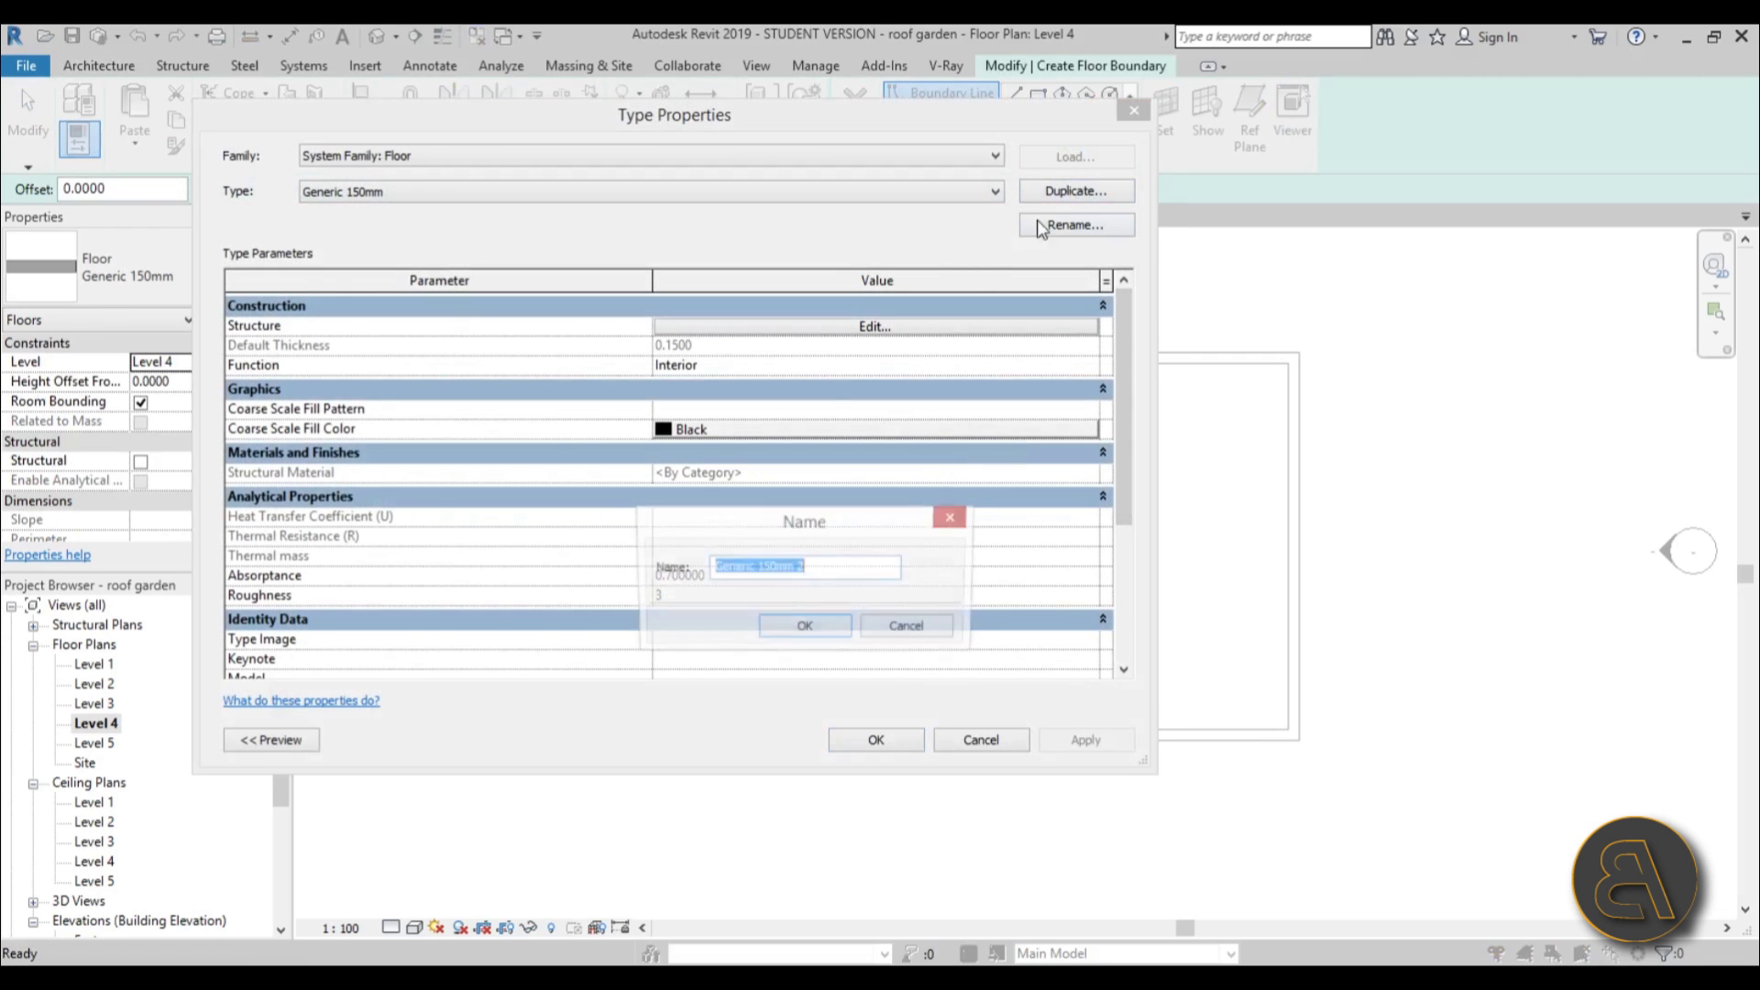
pyautogui.moveTo(844, 564); pyautogui.dragTo(414, 588)
pyautogui.write('g')
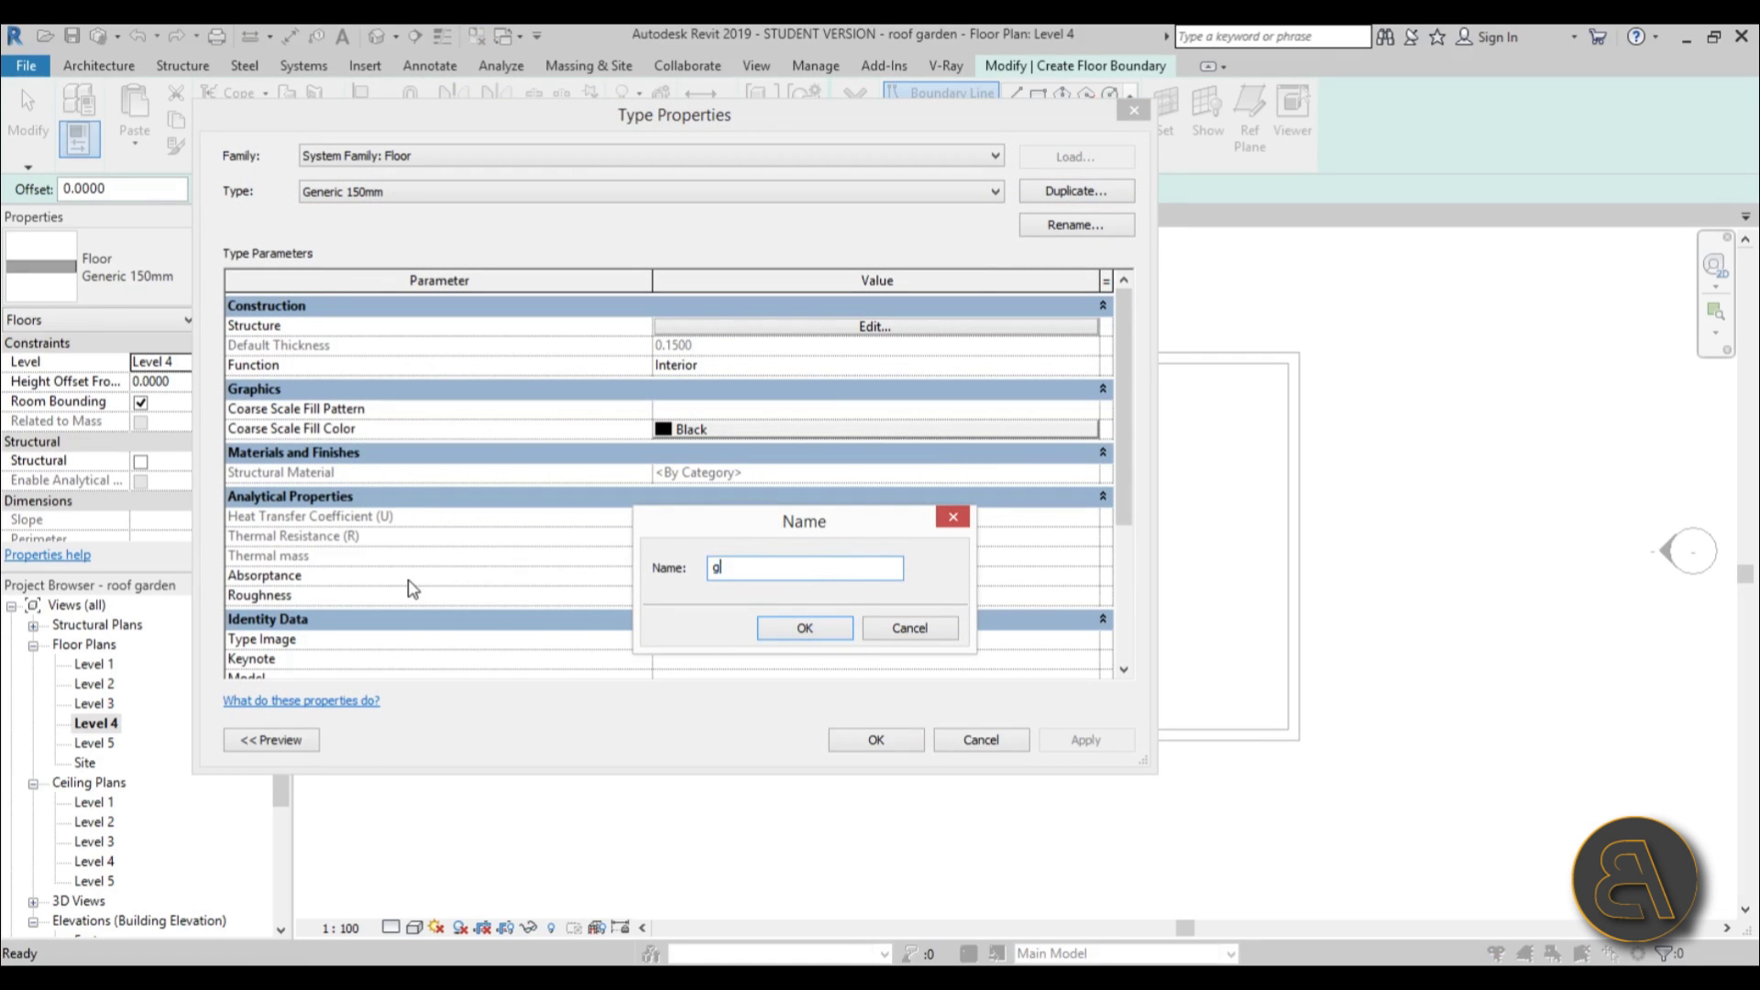
pyautogui.write('rass')
pyautogui.press('Return')
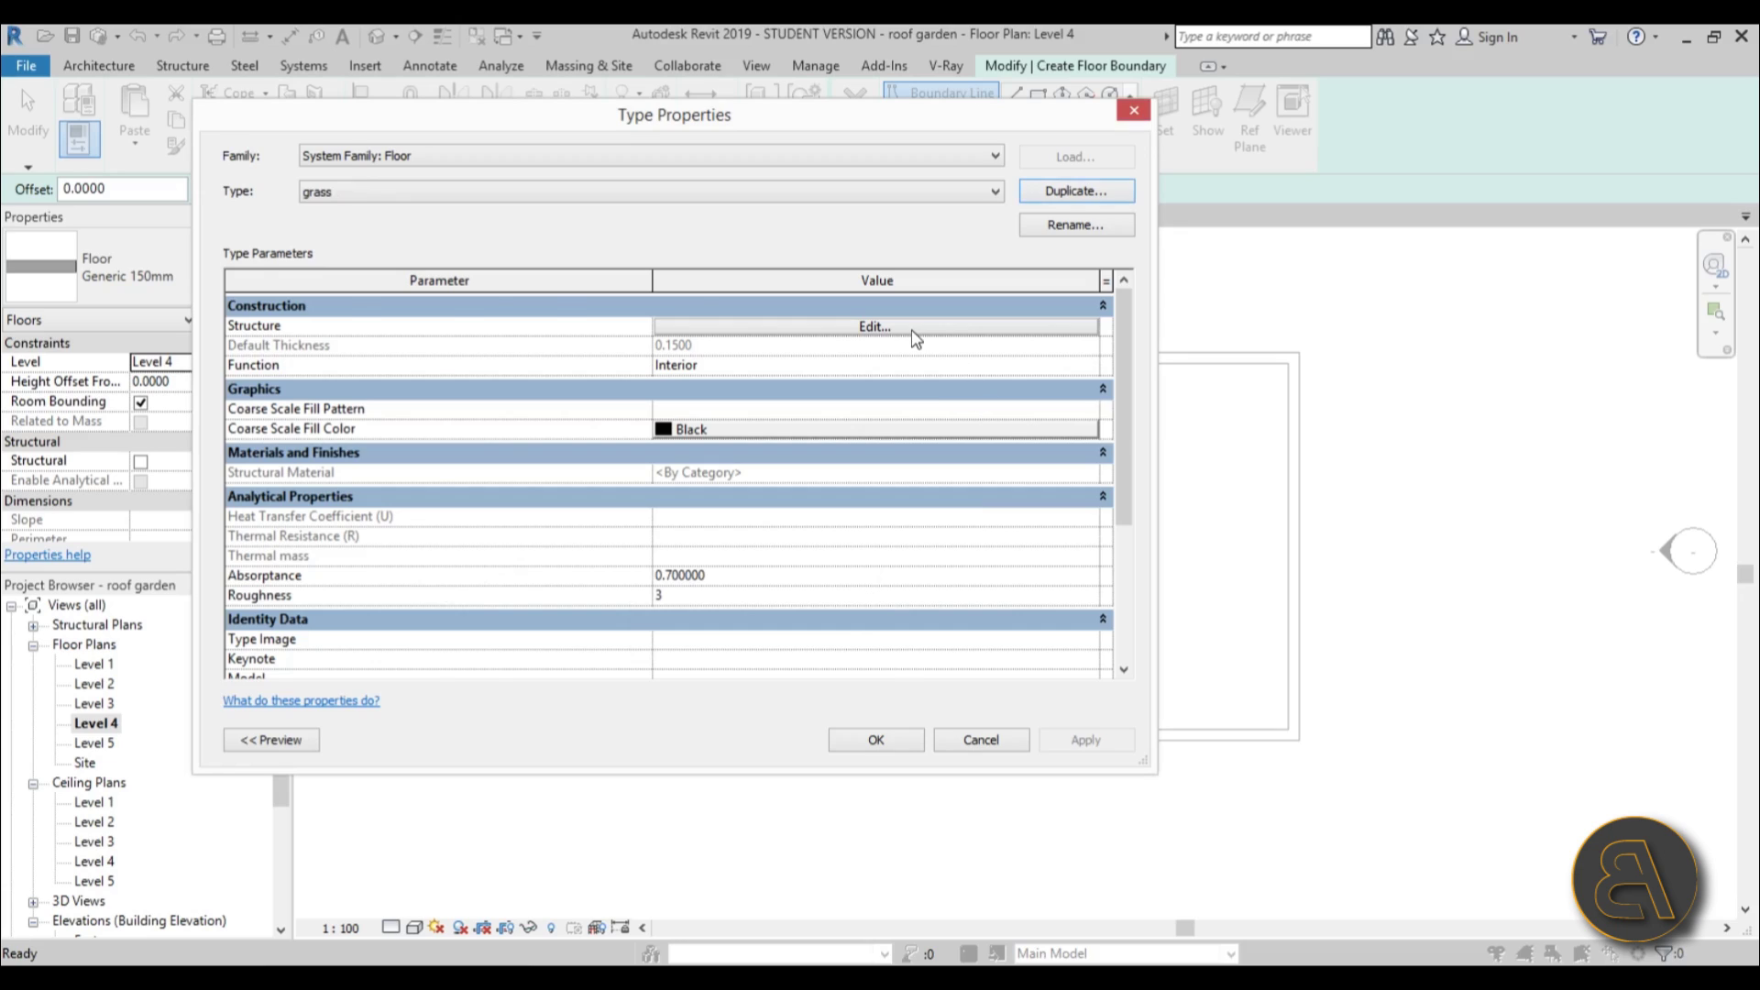
# Give the grass type one 0.05-thick structure layer using the Grass material.
pyautogui.click(912, 327)
pyautogui.click(712, 325)
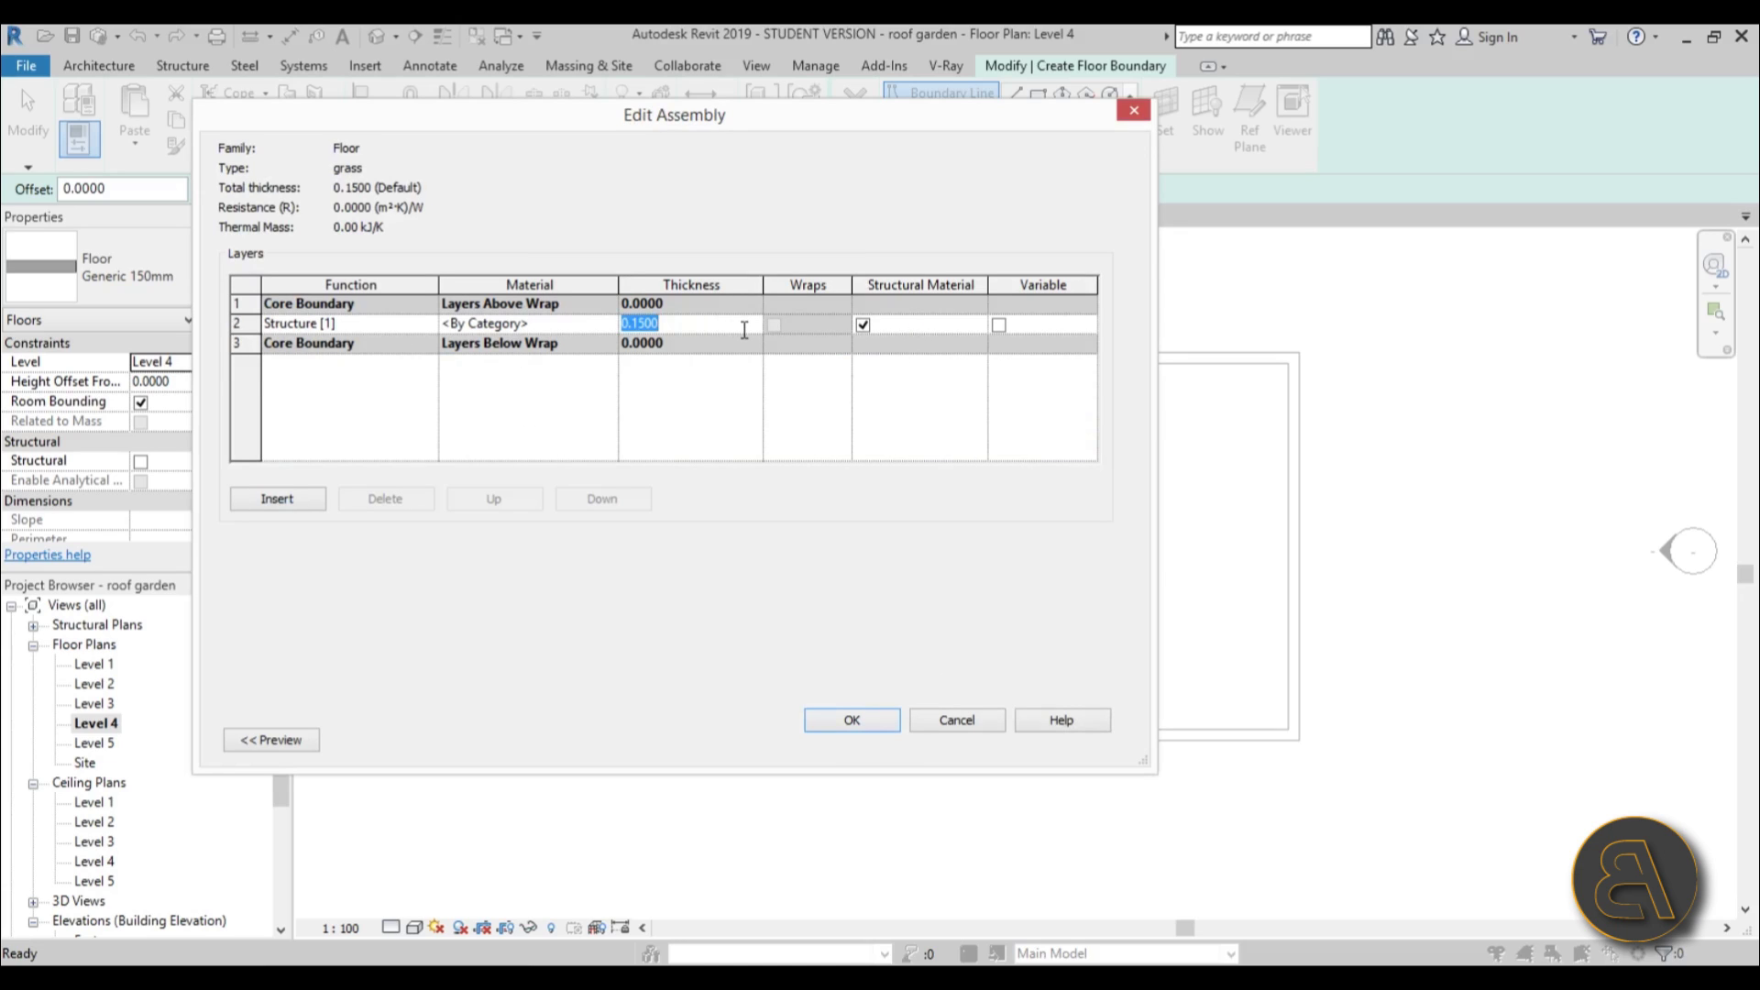
pyautogui.write('.05')
pyautogui.click(550, 323)
pyautogui.click(609, 323)
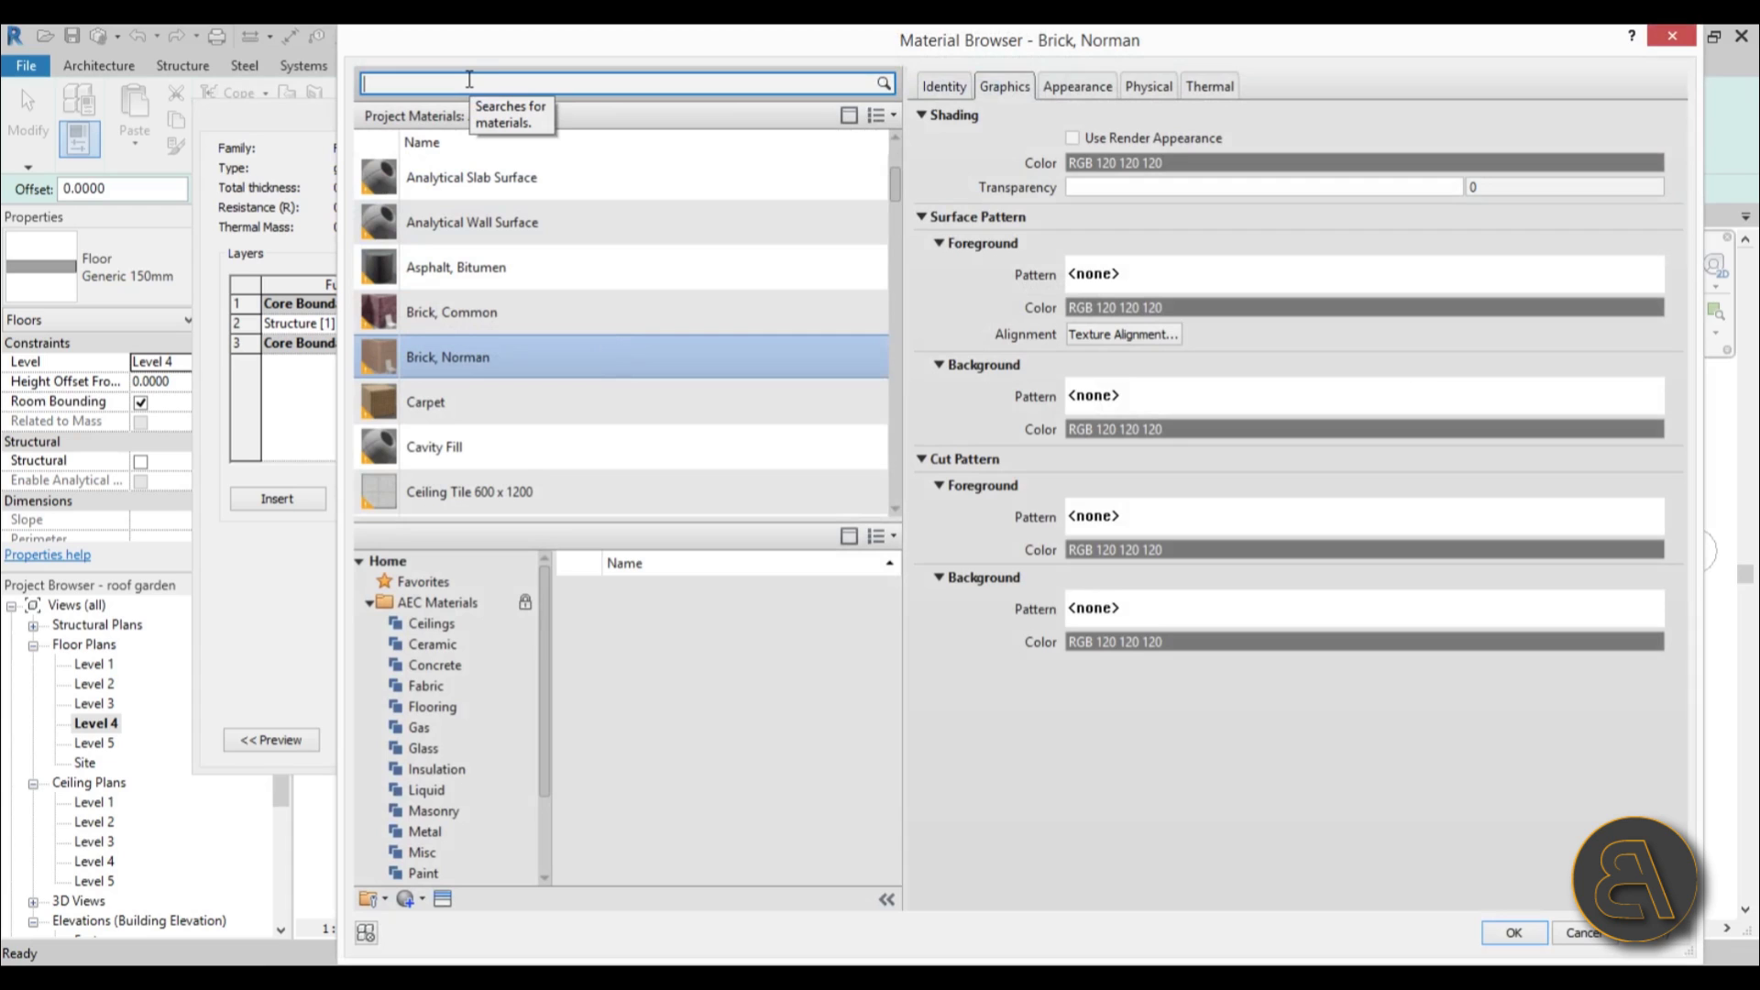
pyautogui.write('grass')
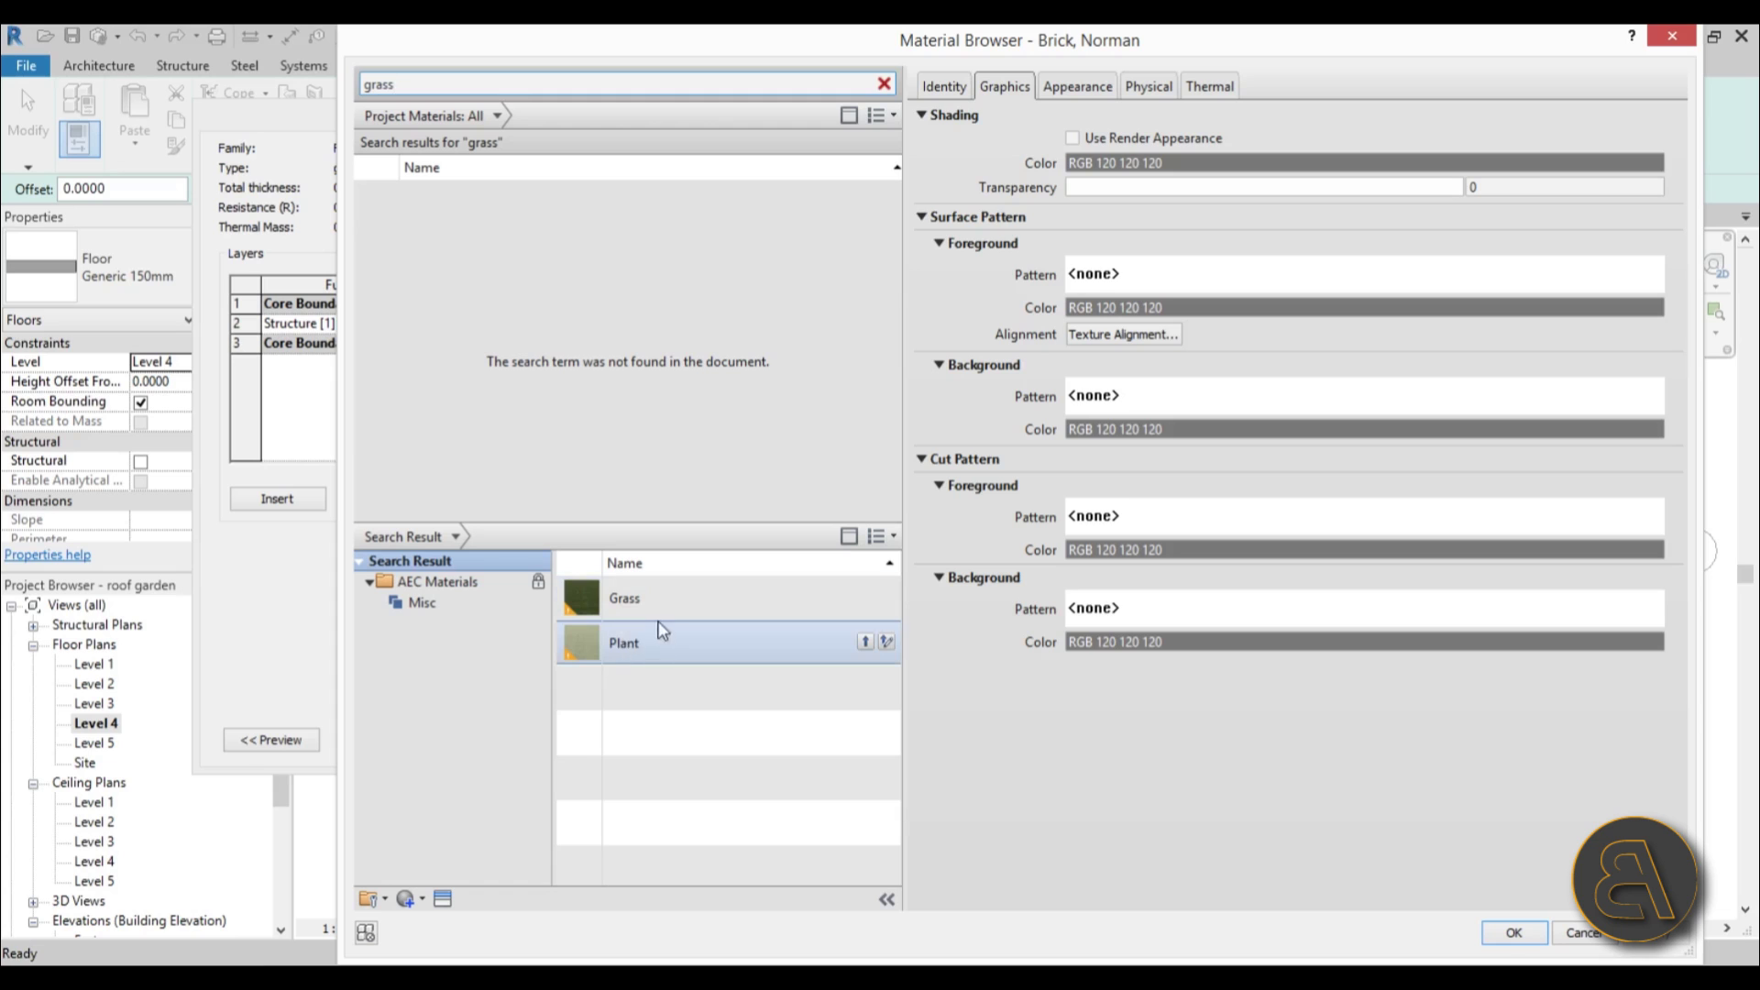
pyautogui.click(864, 597)
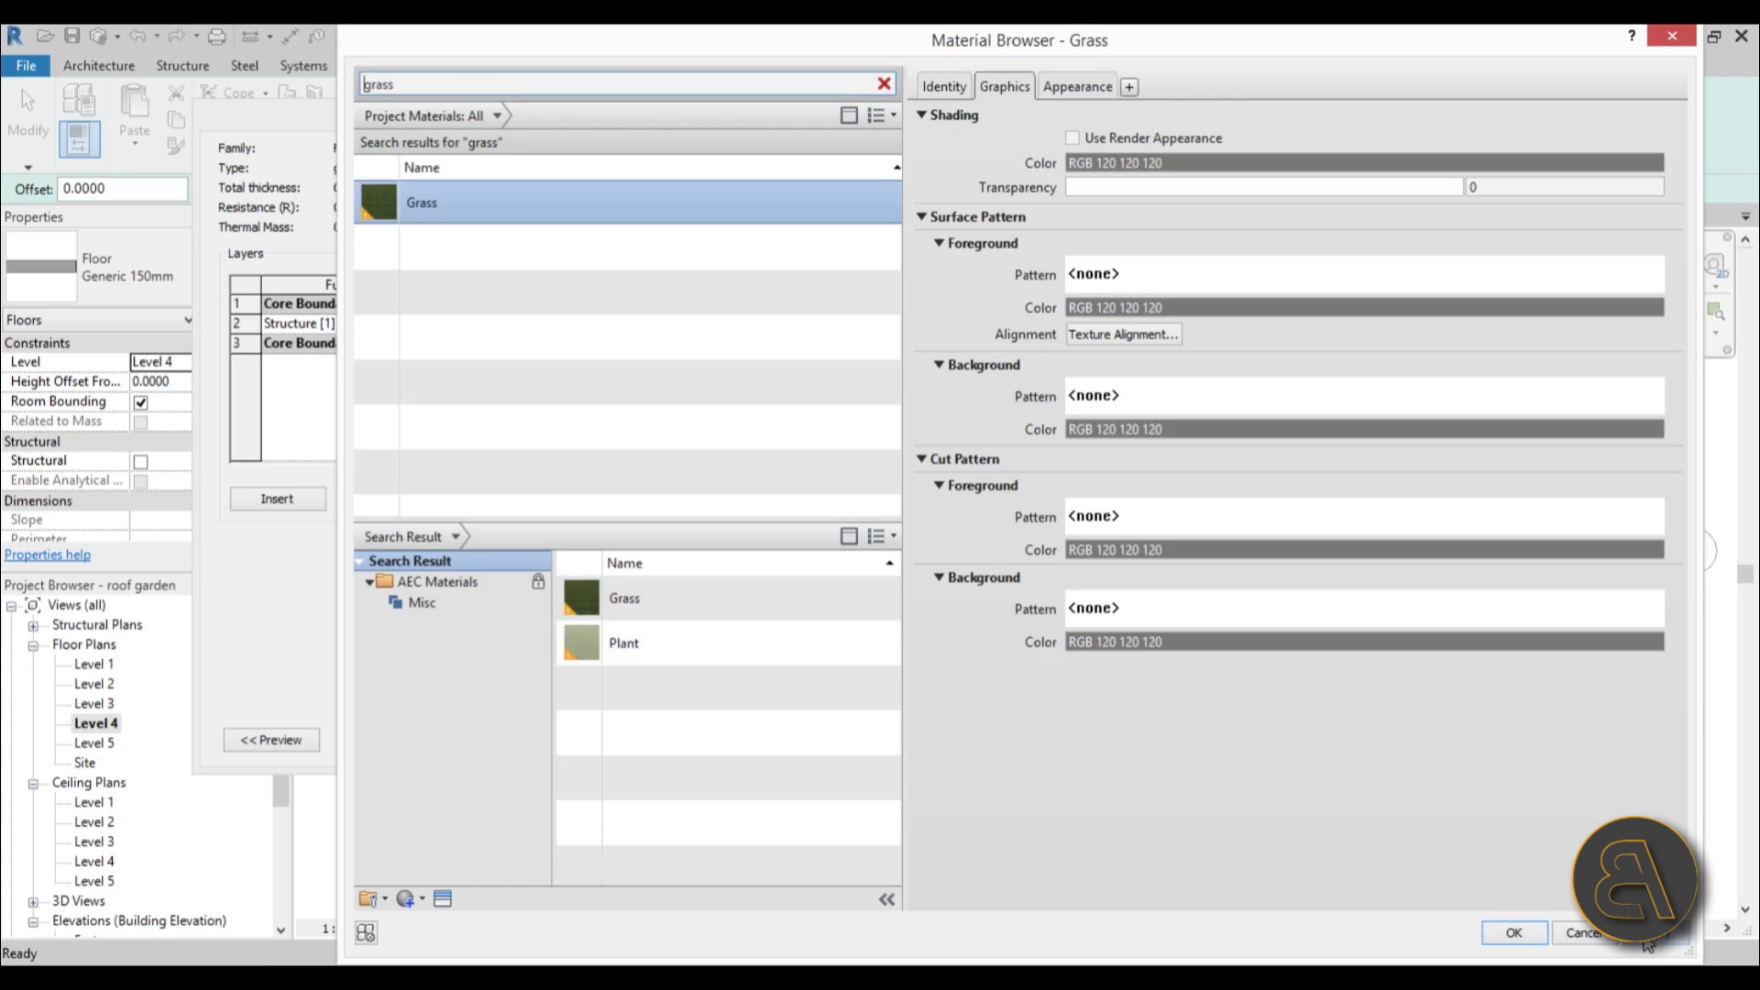
pyautogui.click(1512, 933)
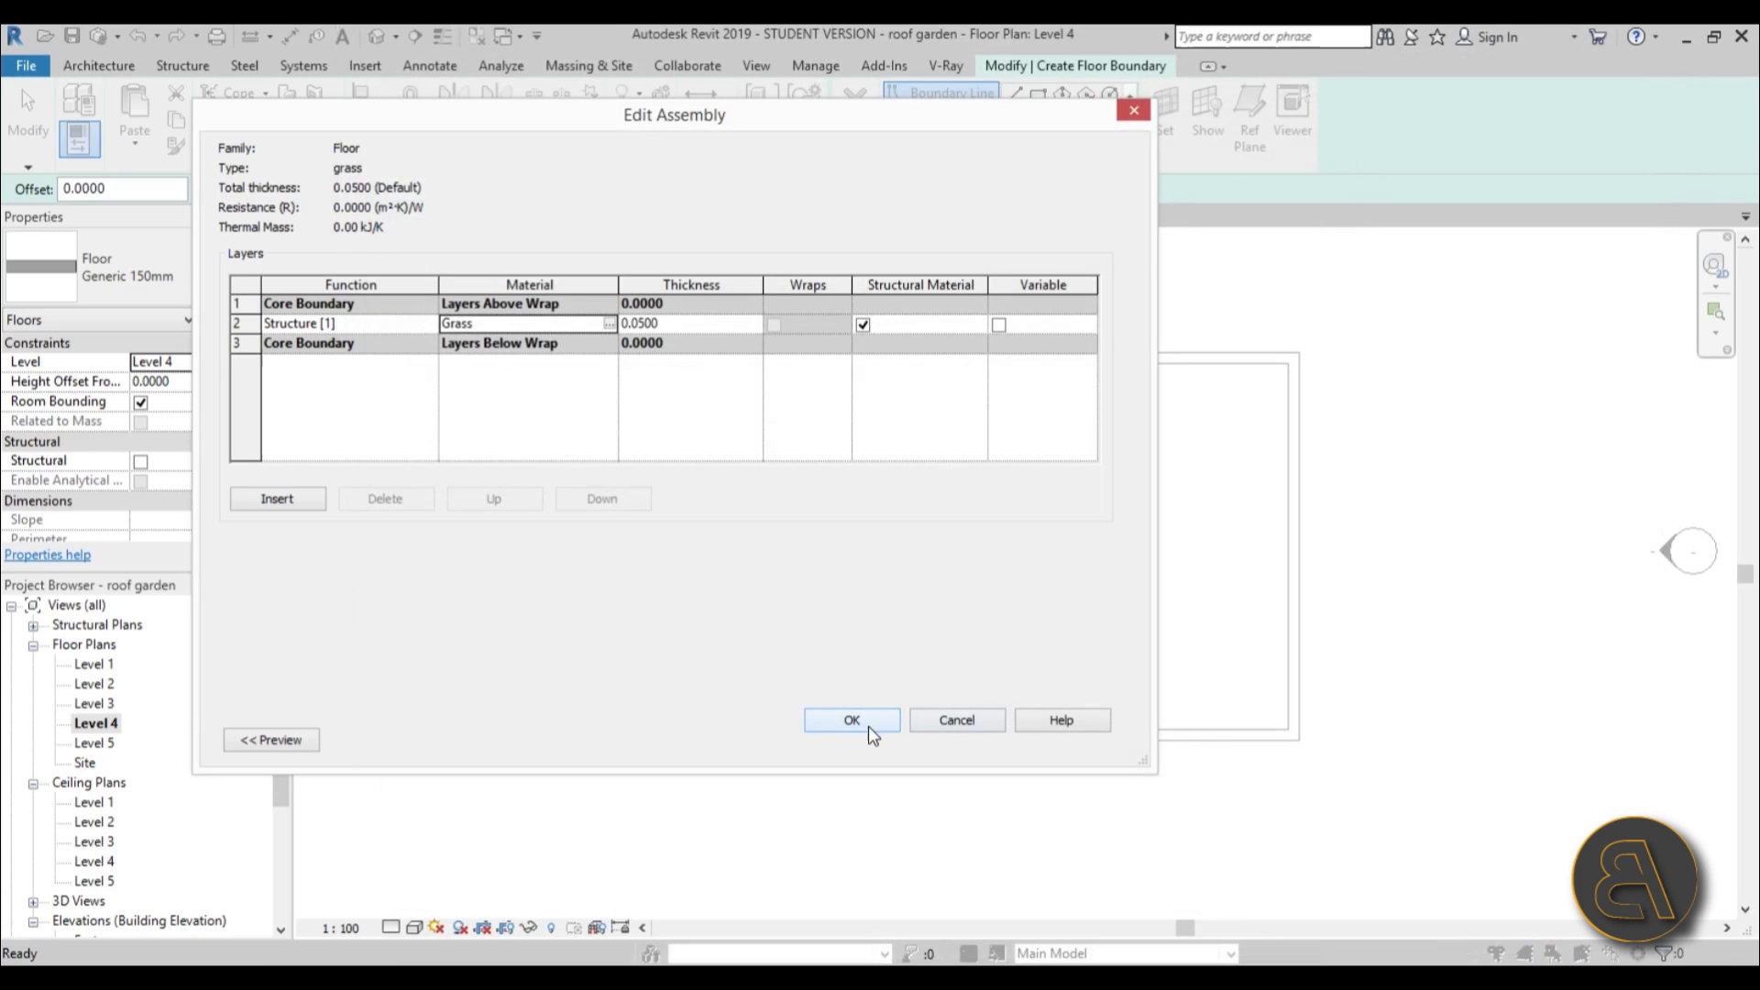
pyautogui.click(869, 726)
# Sketch a rectangular grass floor boundary over the wide right-hand roof bay.
pyautogui.click(886, 739)
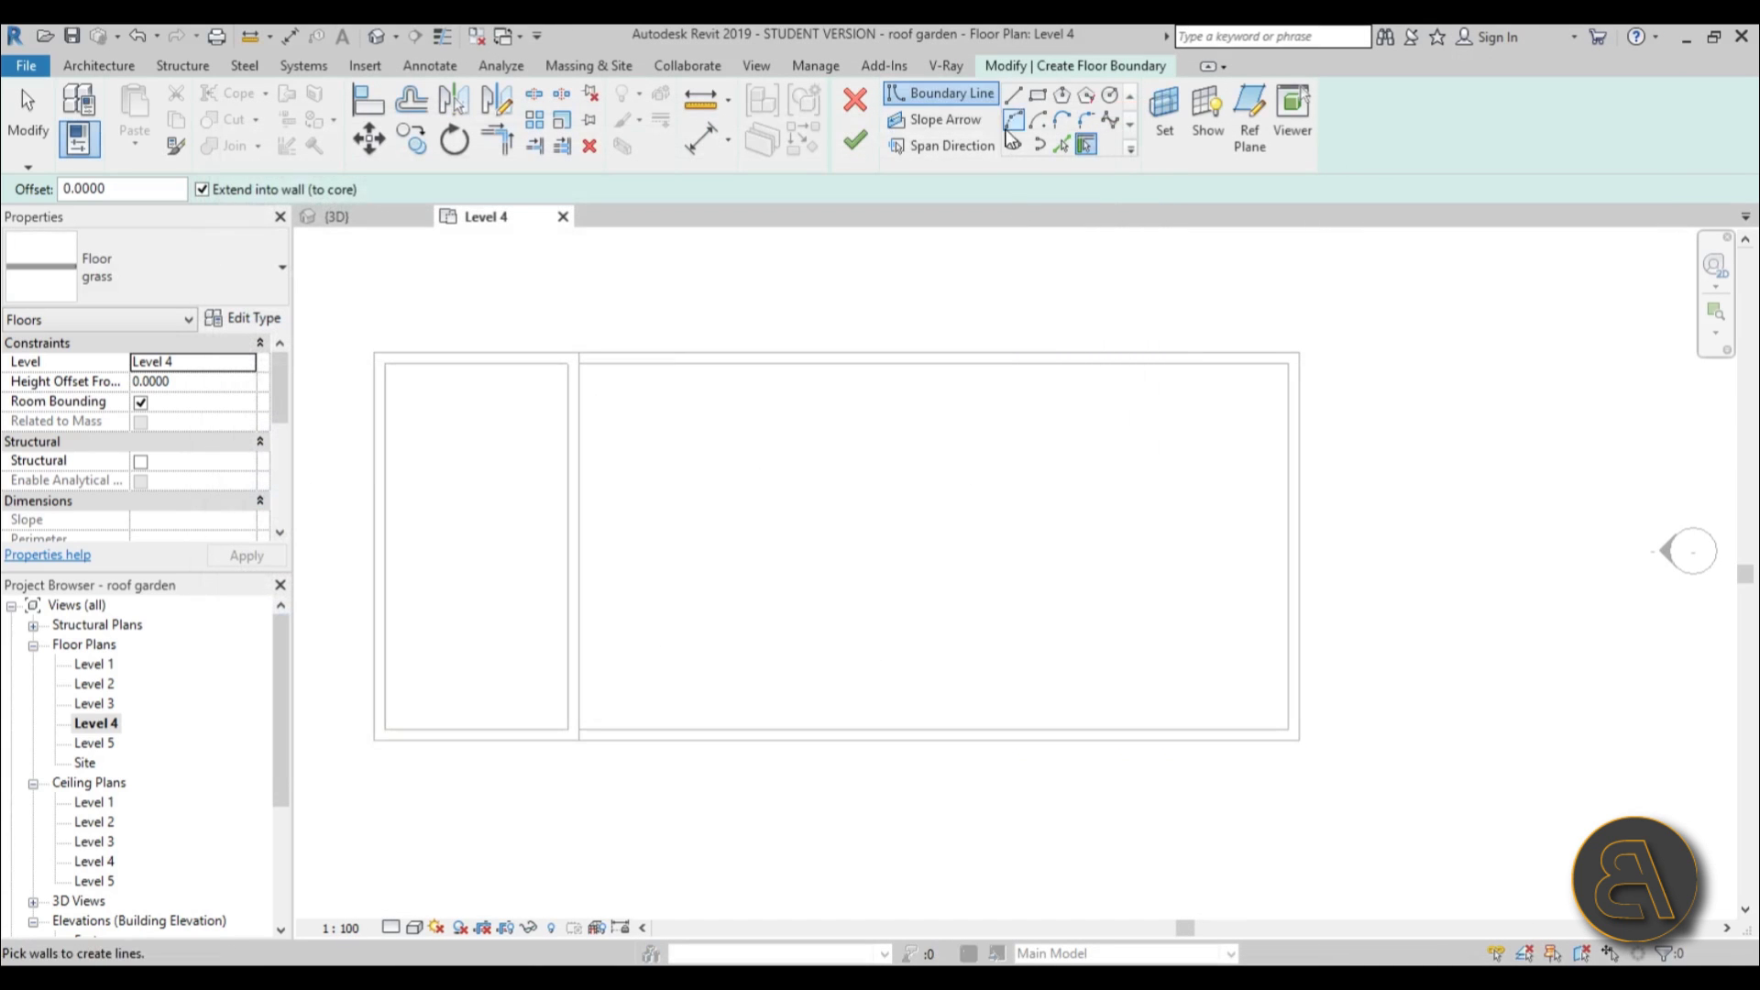
pyautogui.click(1036, 93)
pyautogui.click(665, 364)
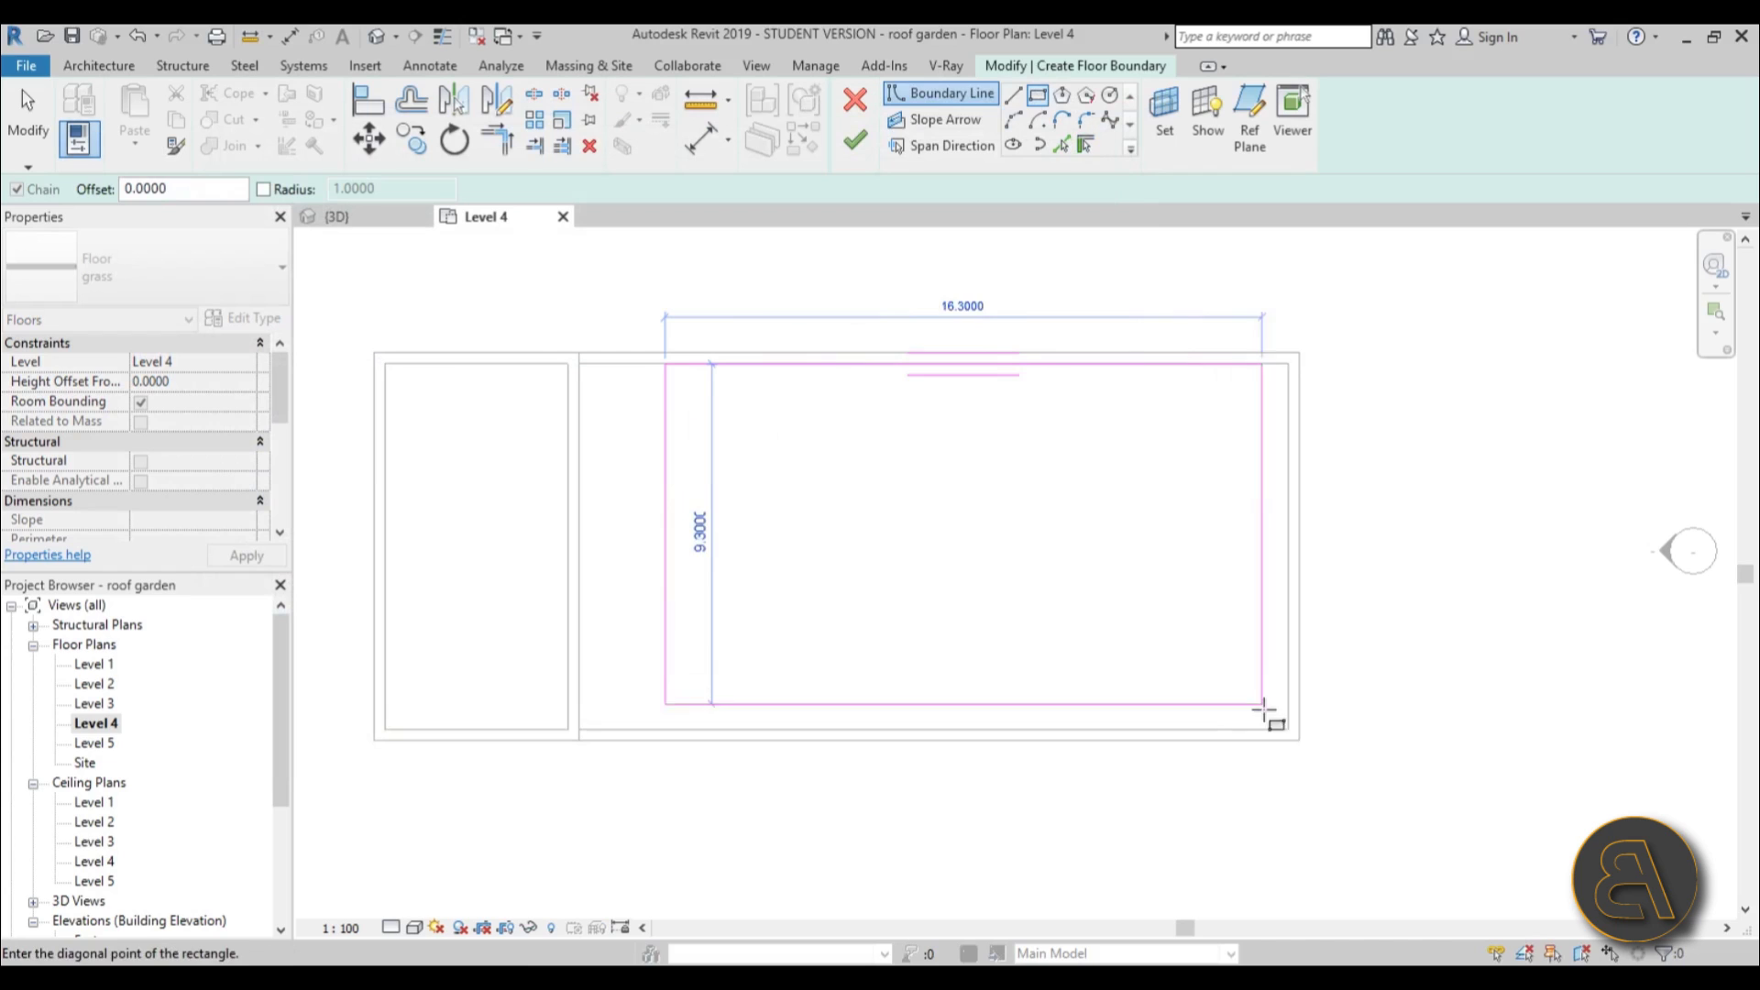
pyautogui.click(1288, 730)
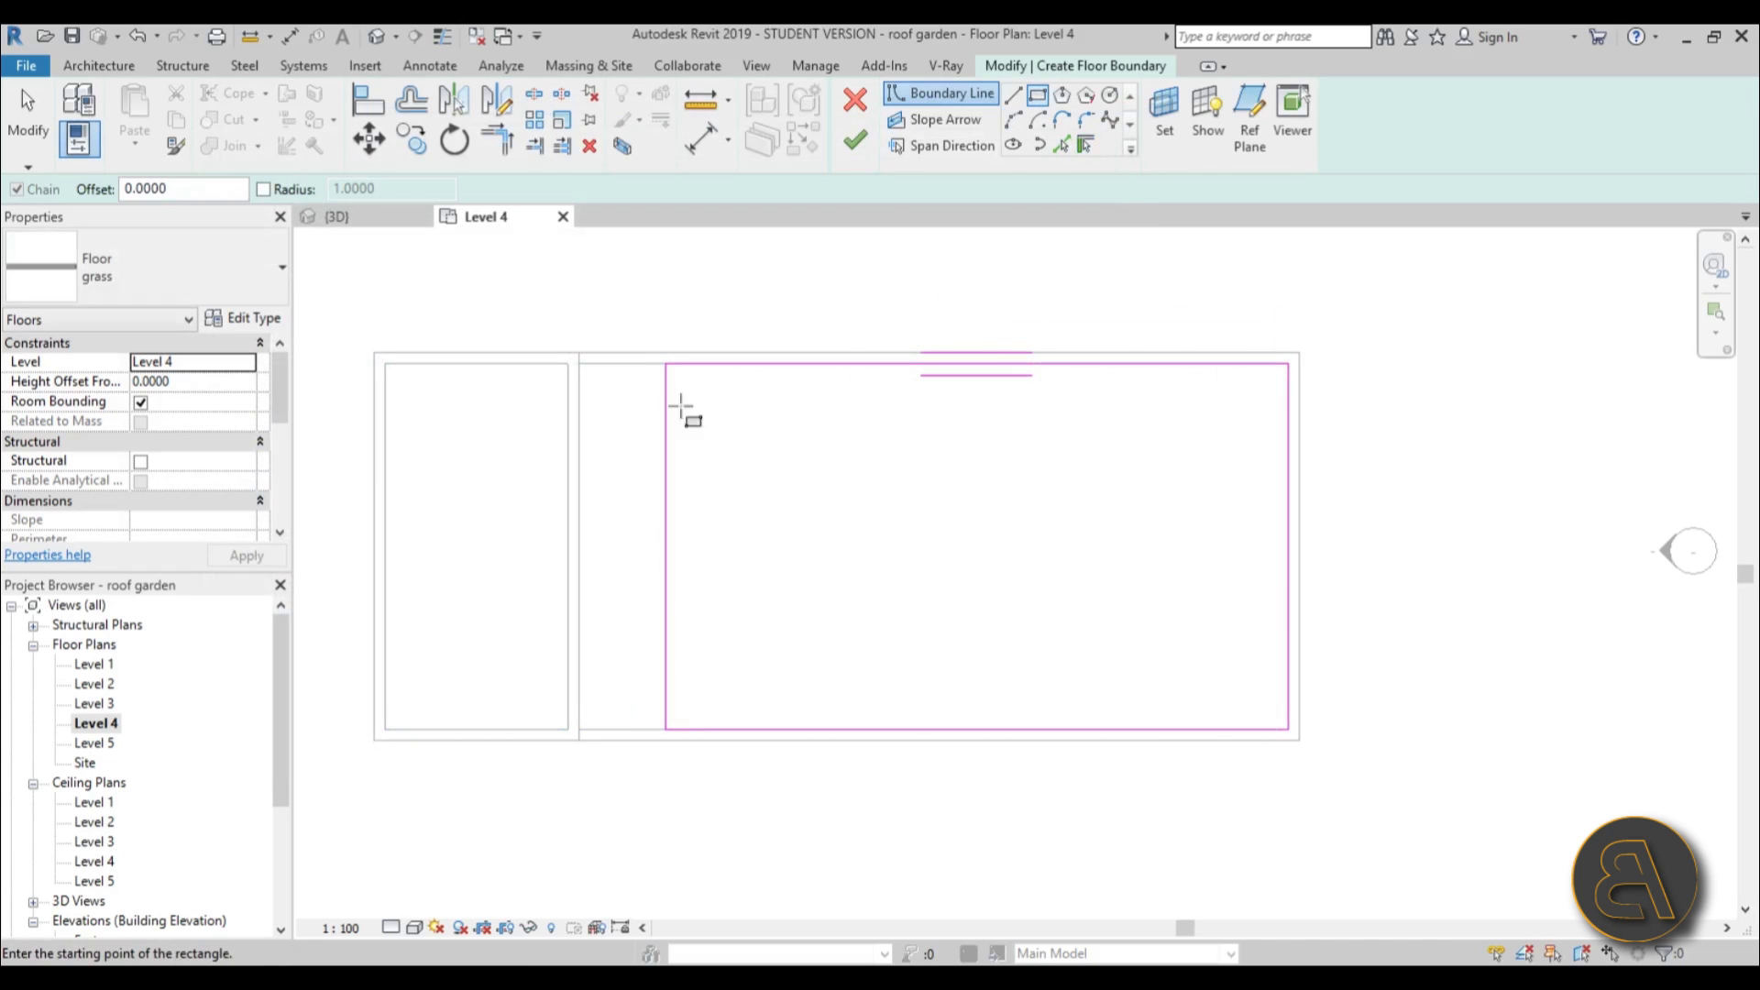
pyautogui.click(28, 114)
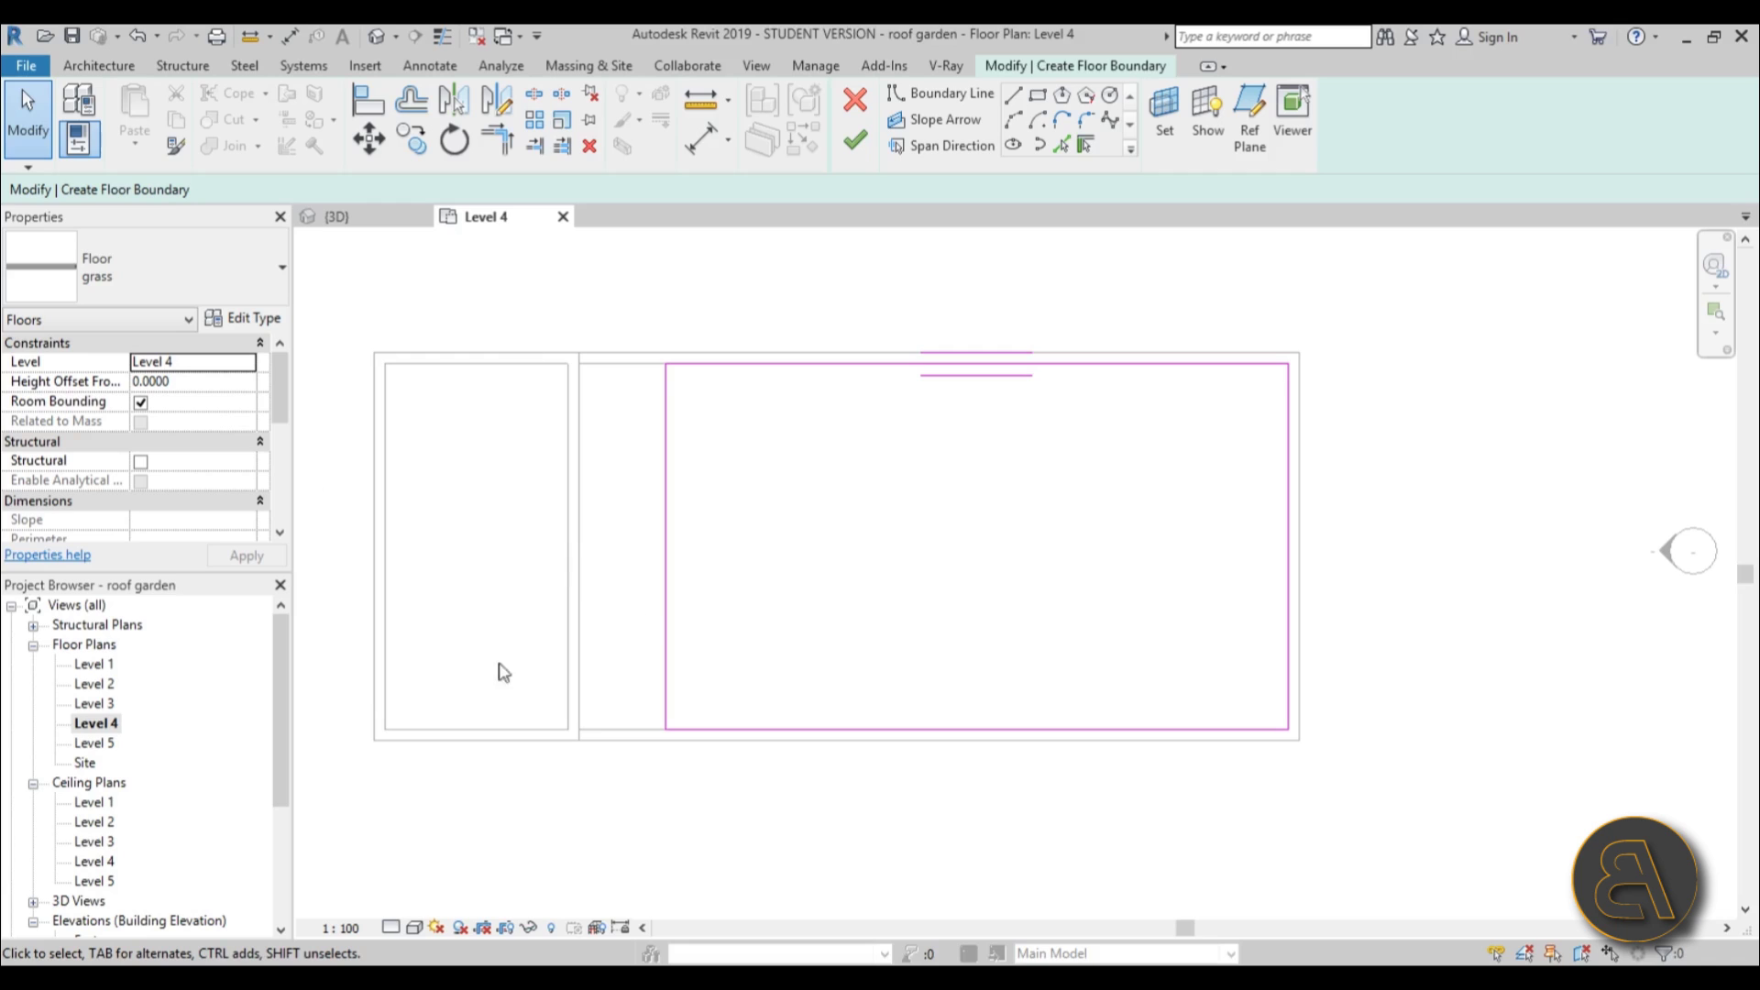
# Move the boundary's left edge to a distance of 20, then finish the floor without attaching walls.
pyautogui.click(663, 556)
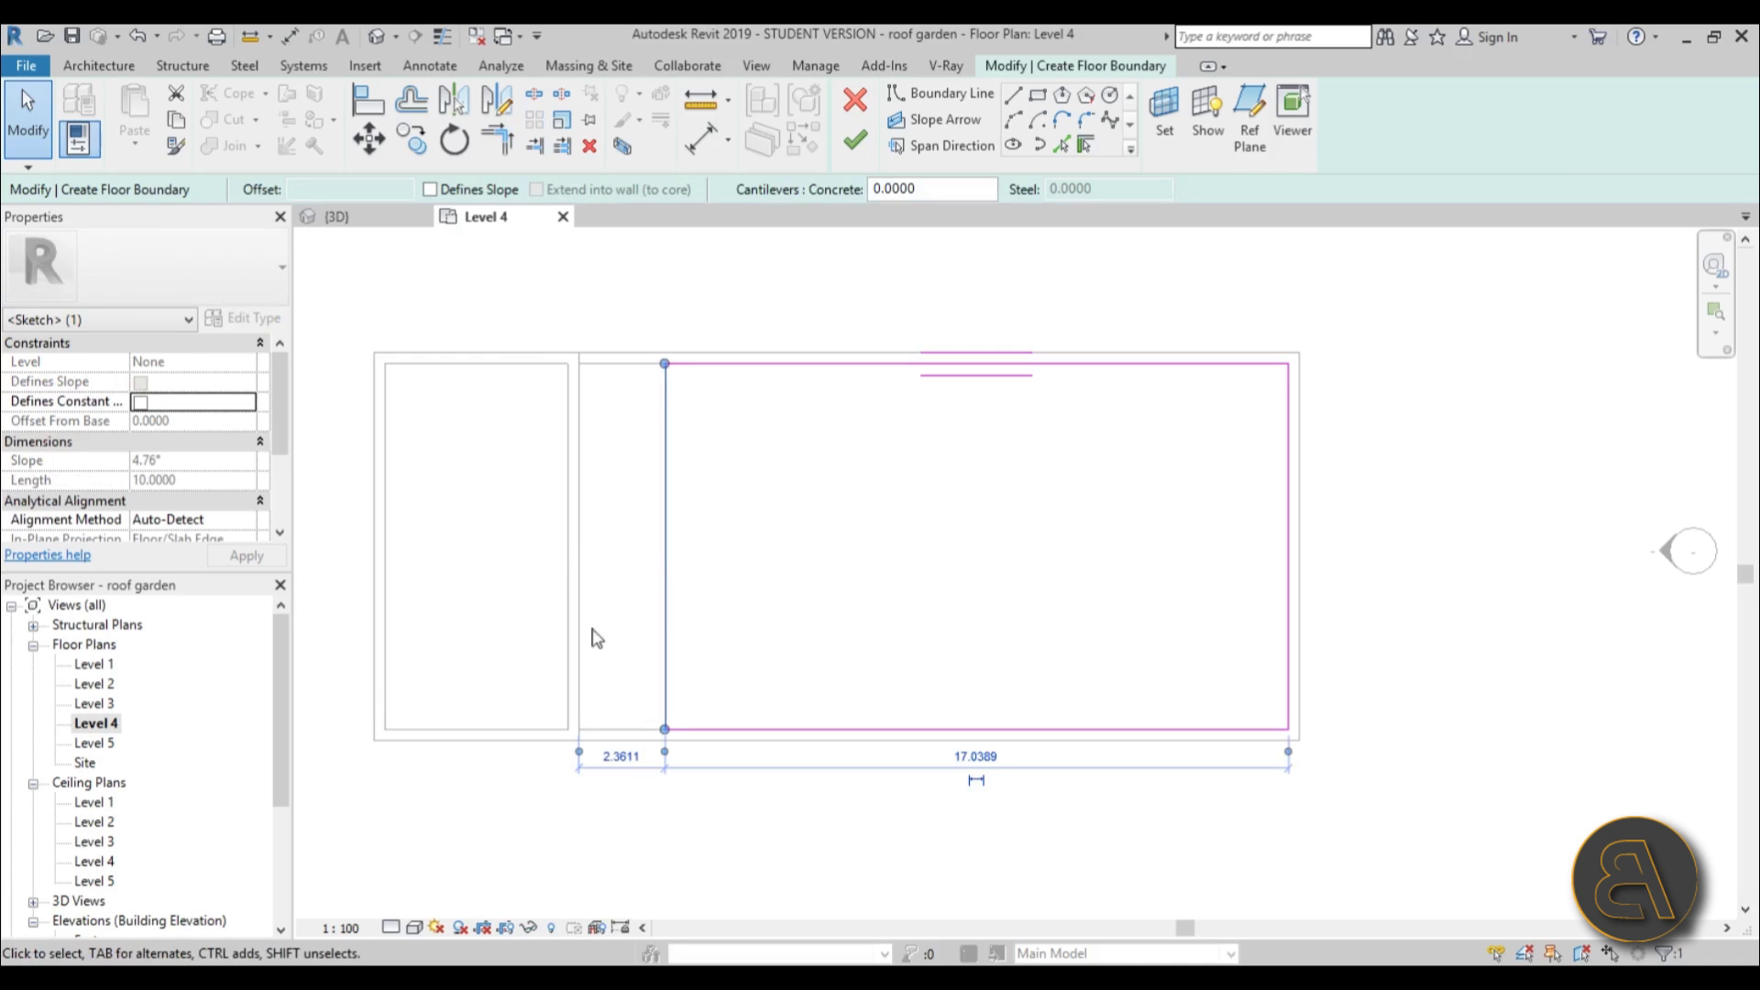
pyautogui.click(627, 757)
pyautogui.write('20')
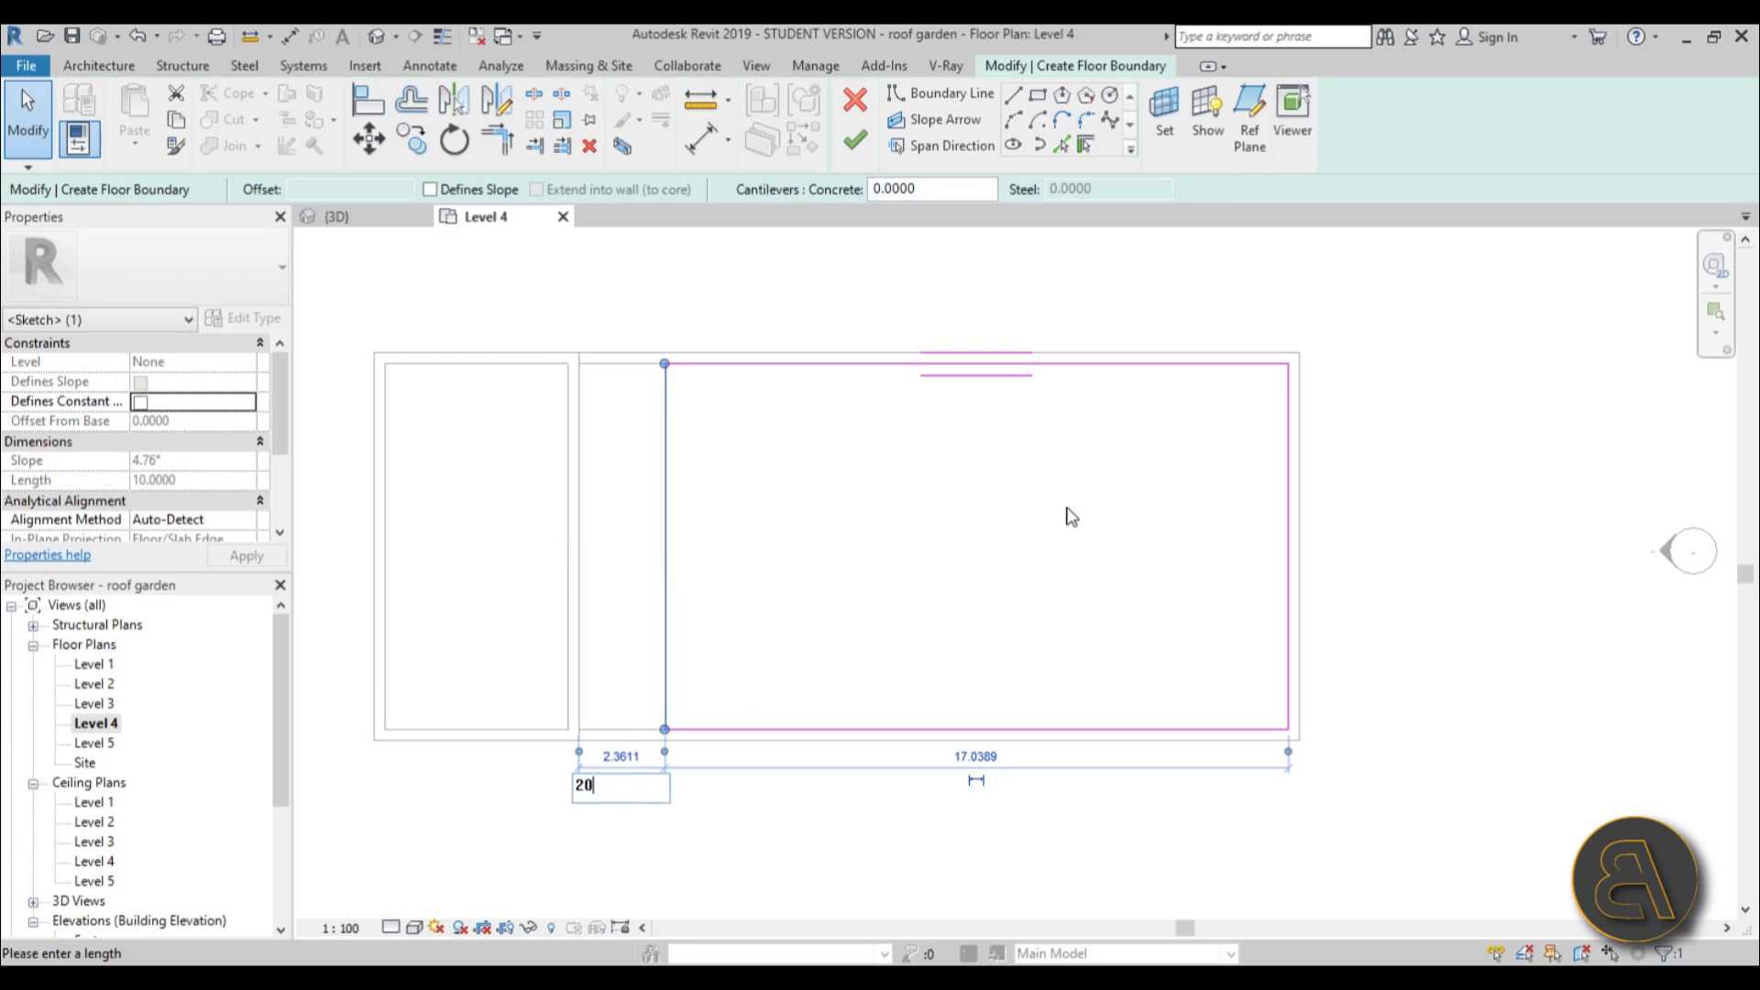
pyautogui.press('Return')
pyautogui.press('Escape')
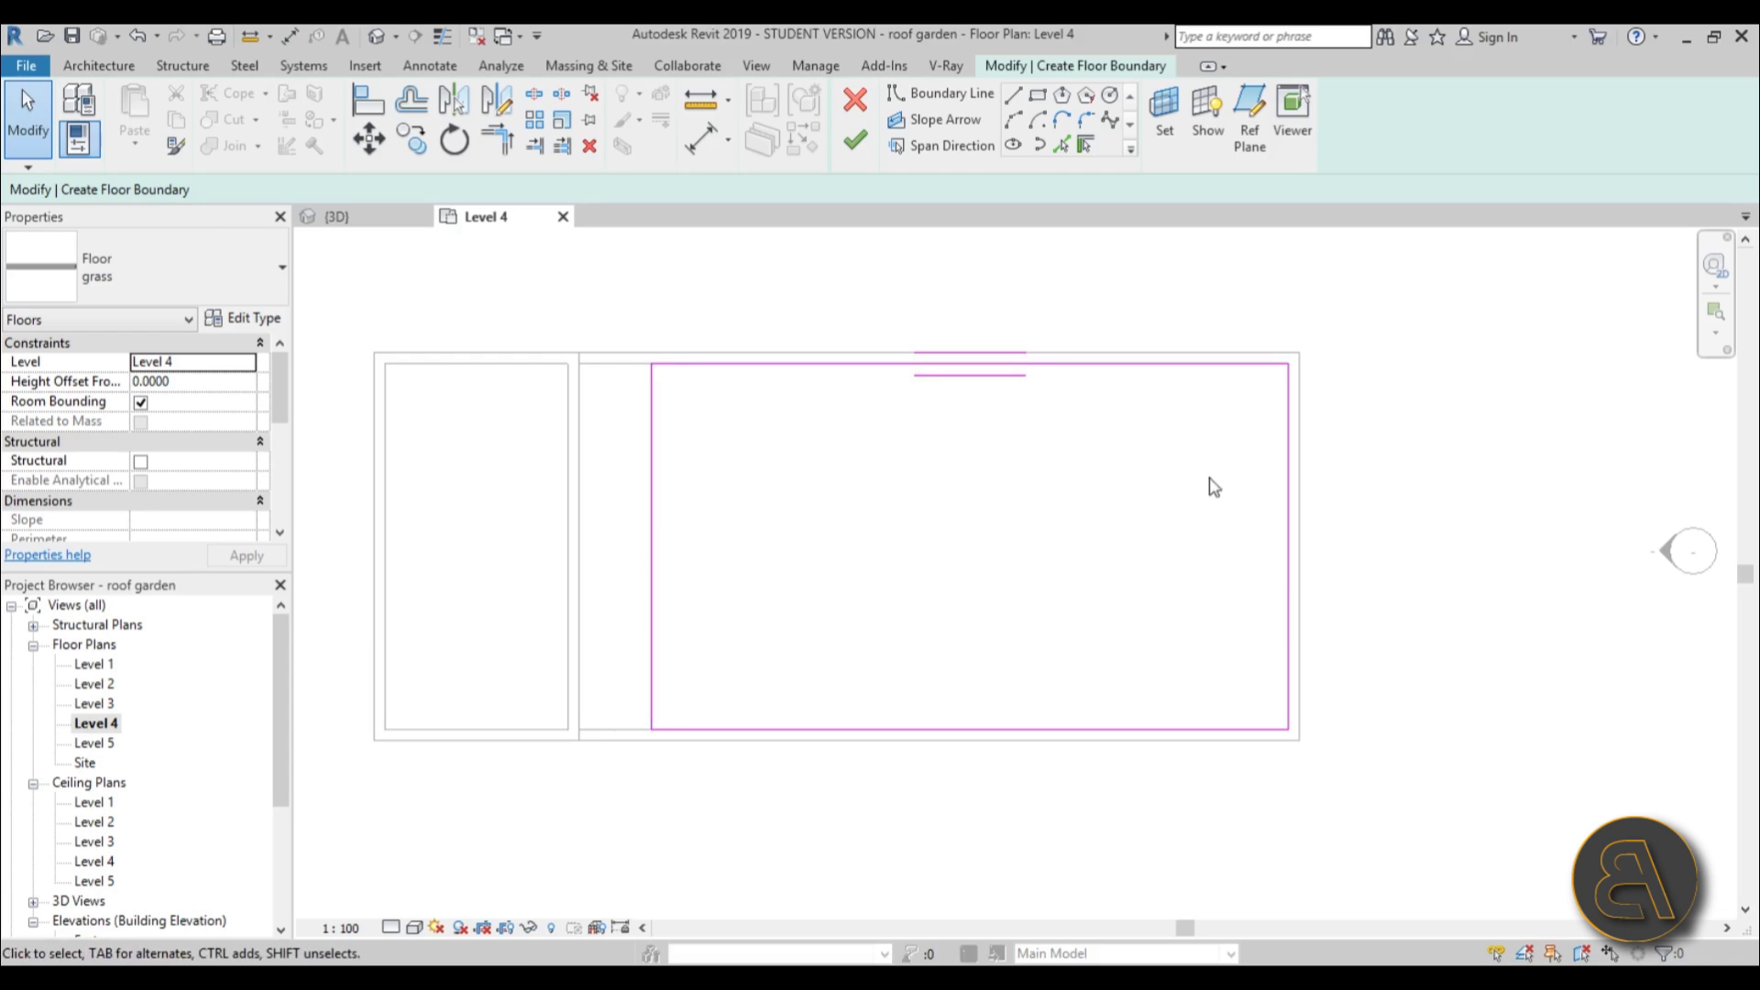
pyautogui.click(856, 140)
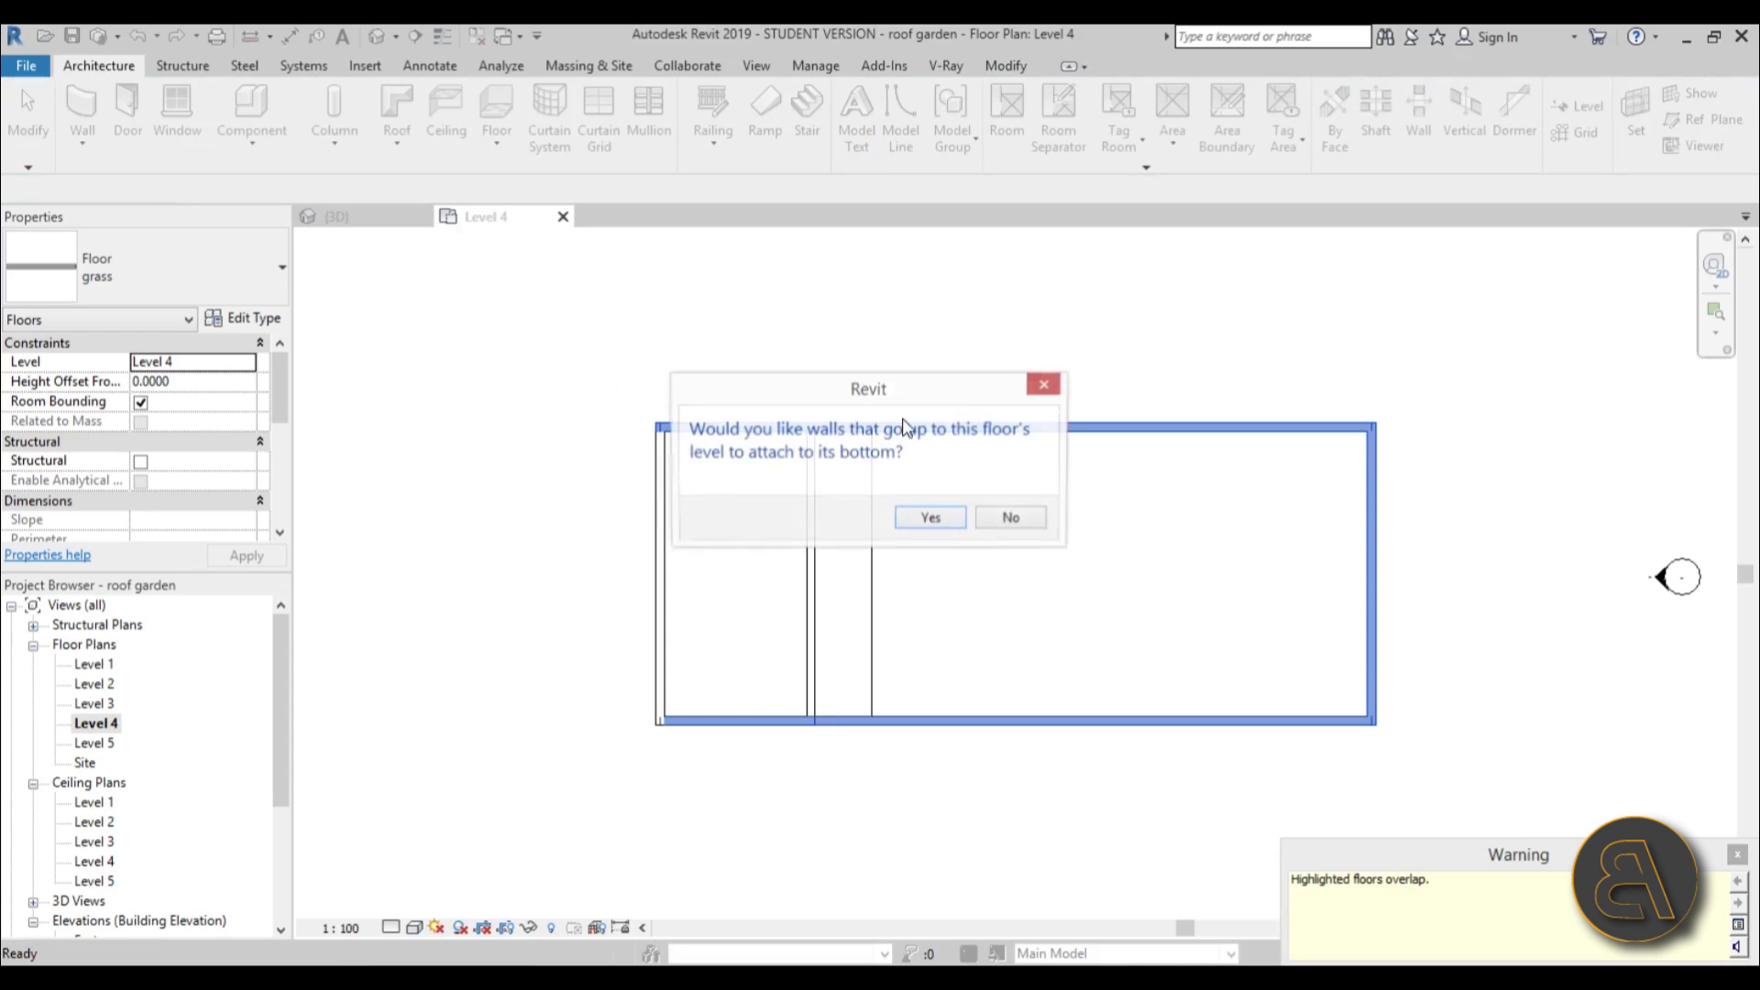
pyautogui.click(1021, 523)
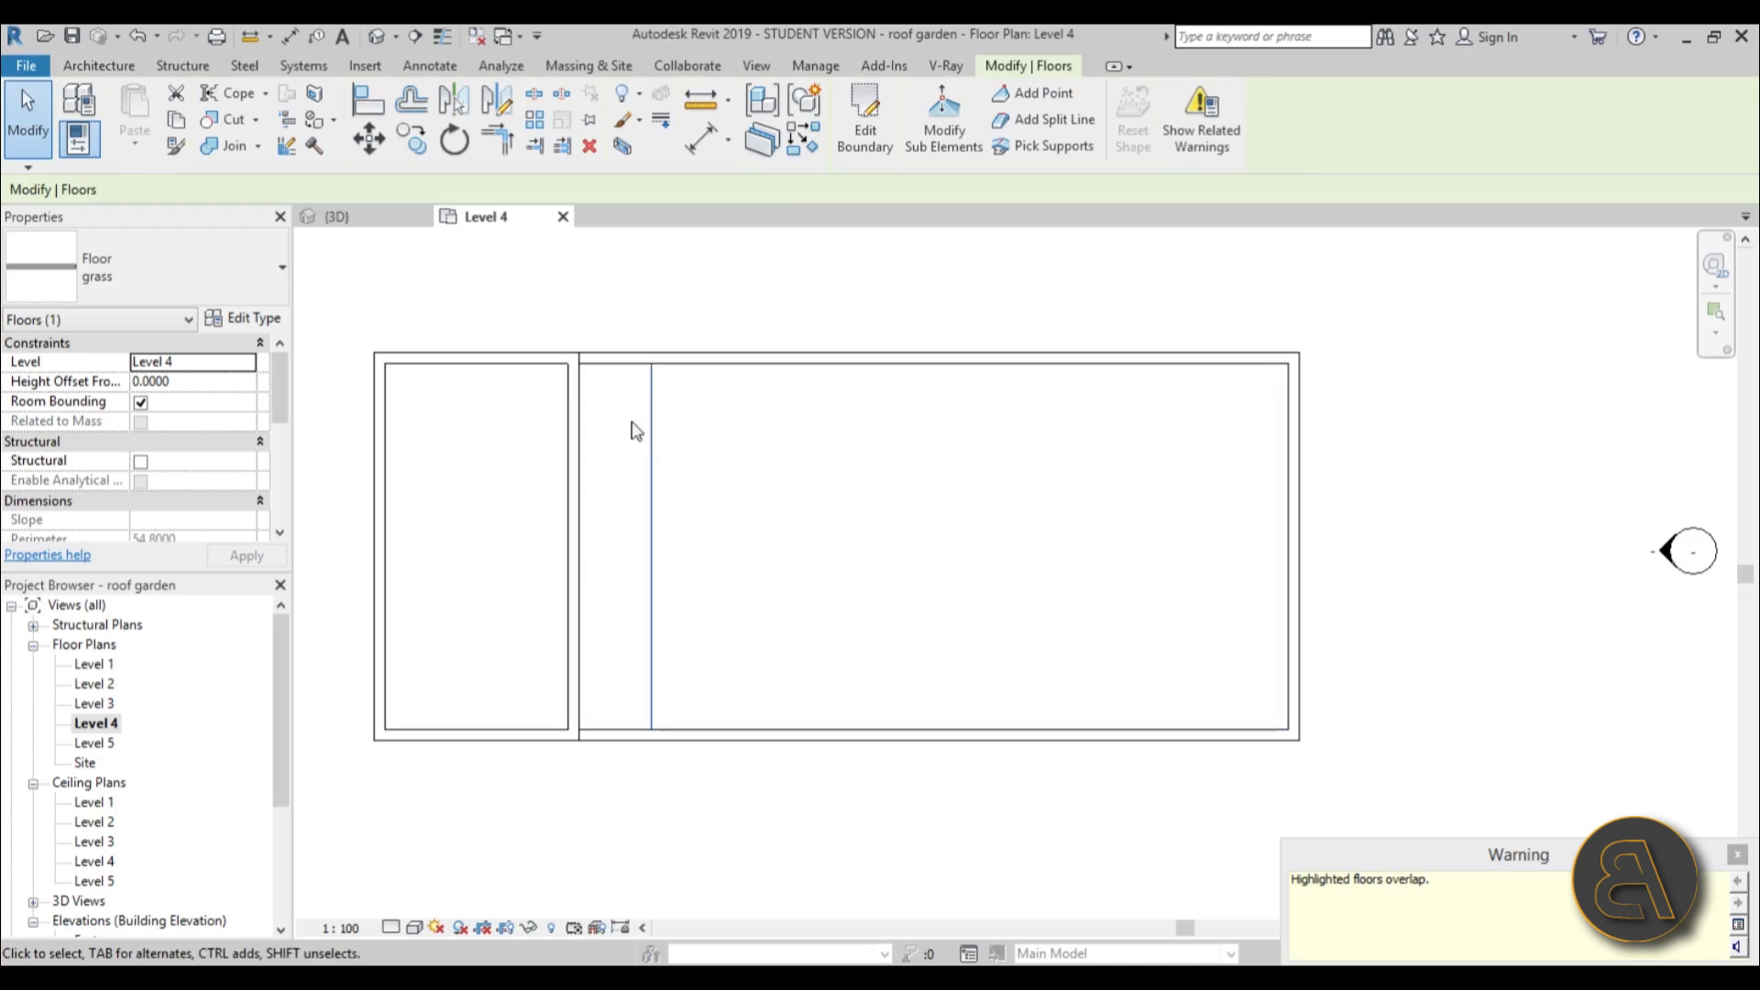
# In the 3D view, set the grass floor's Height Offset From Level to 0.05.
pyautogui.click(375, 37)
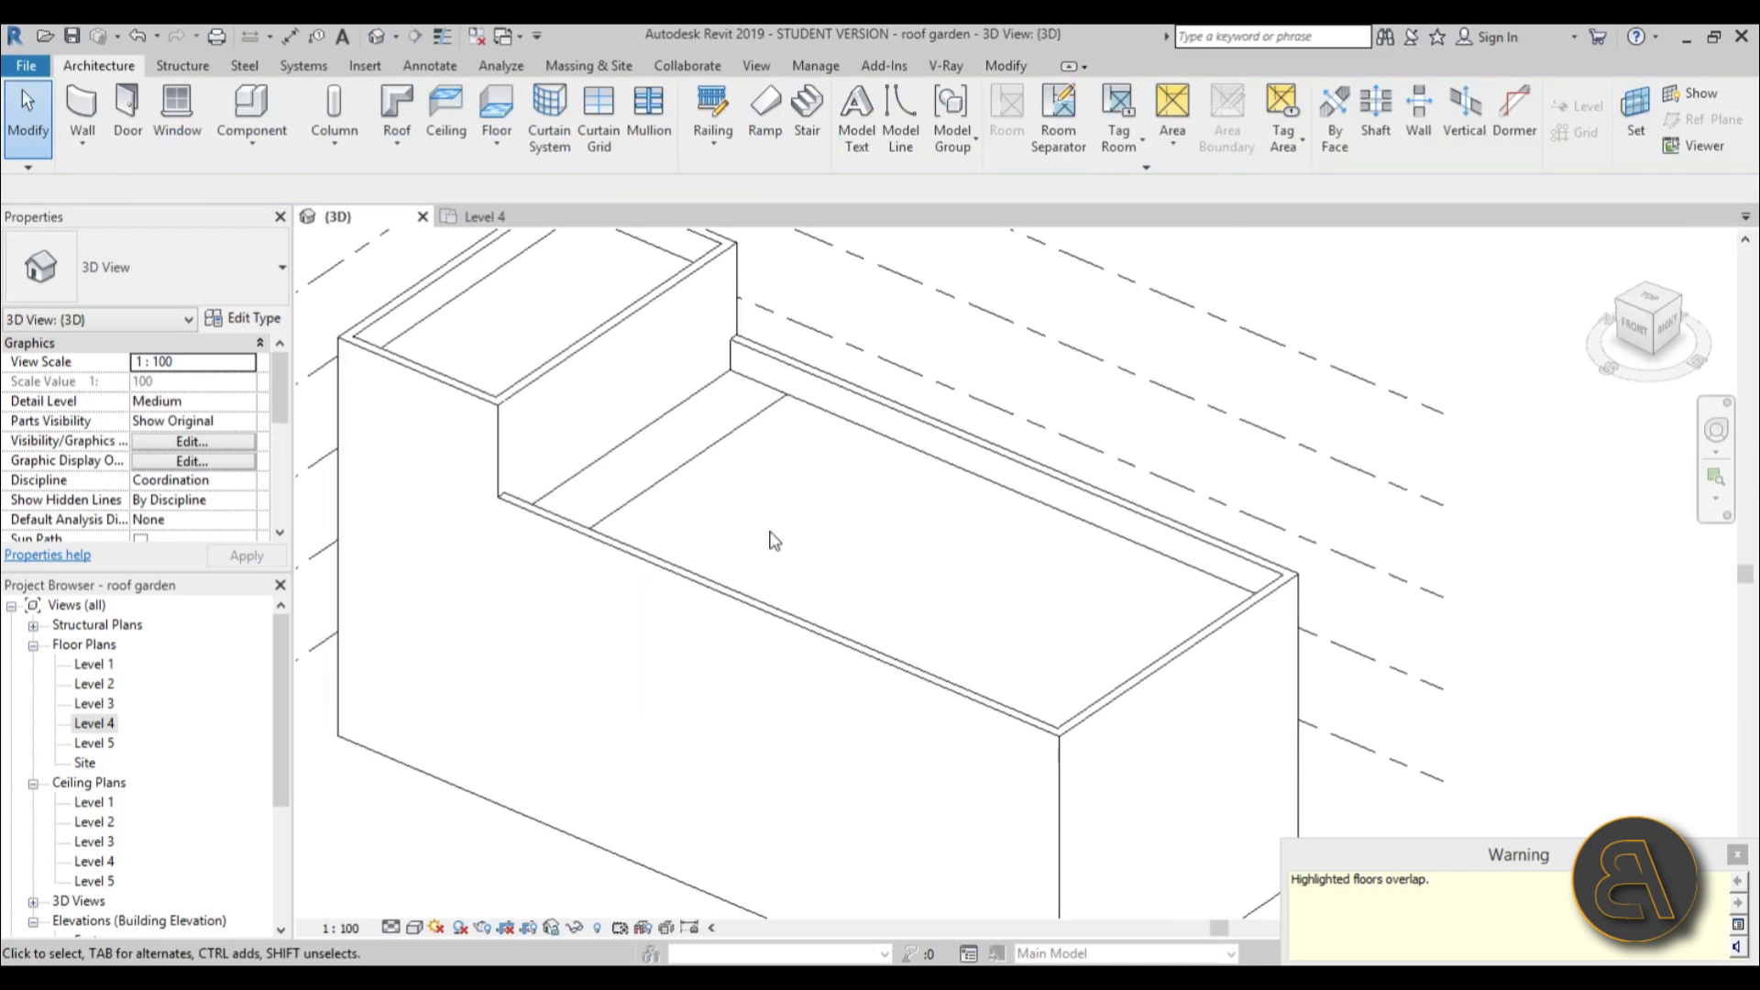
pyautogui.click(716, 463)
pyautogui.scroll(5, 789, 432)
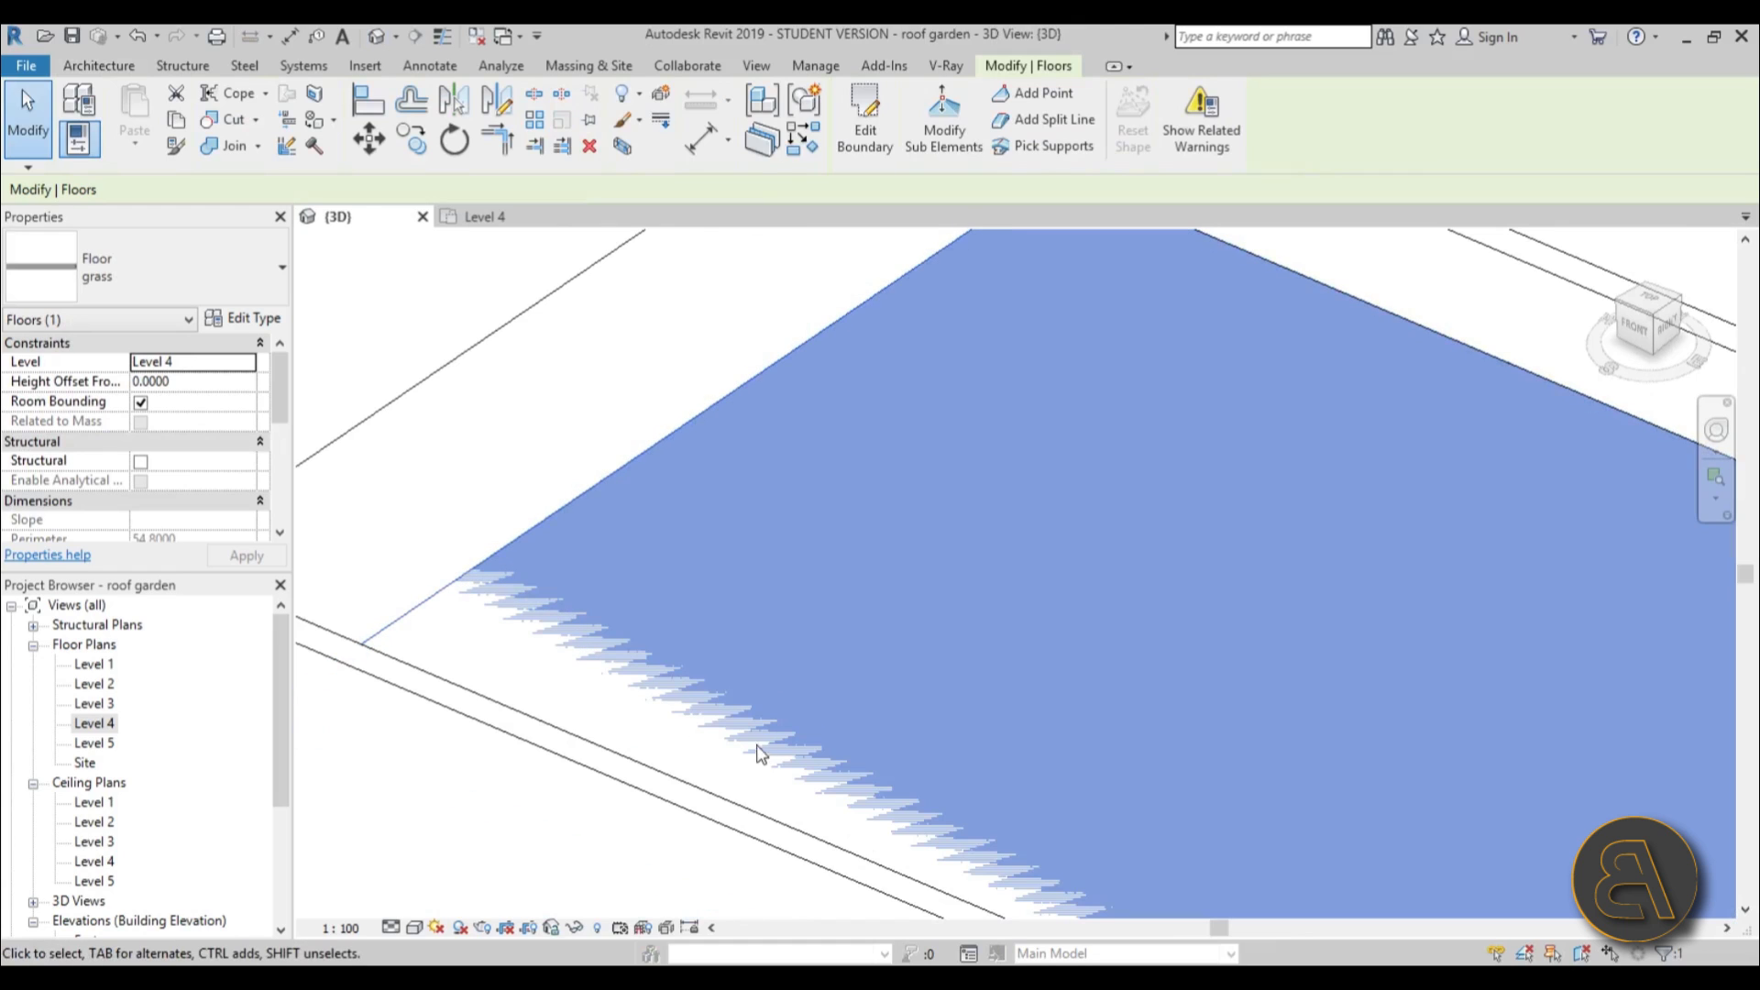
pyautogui.click(220, 385)
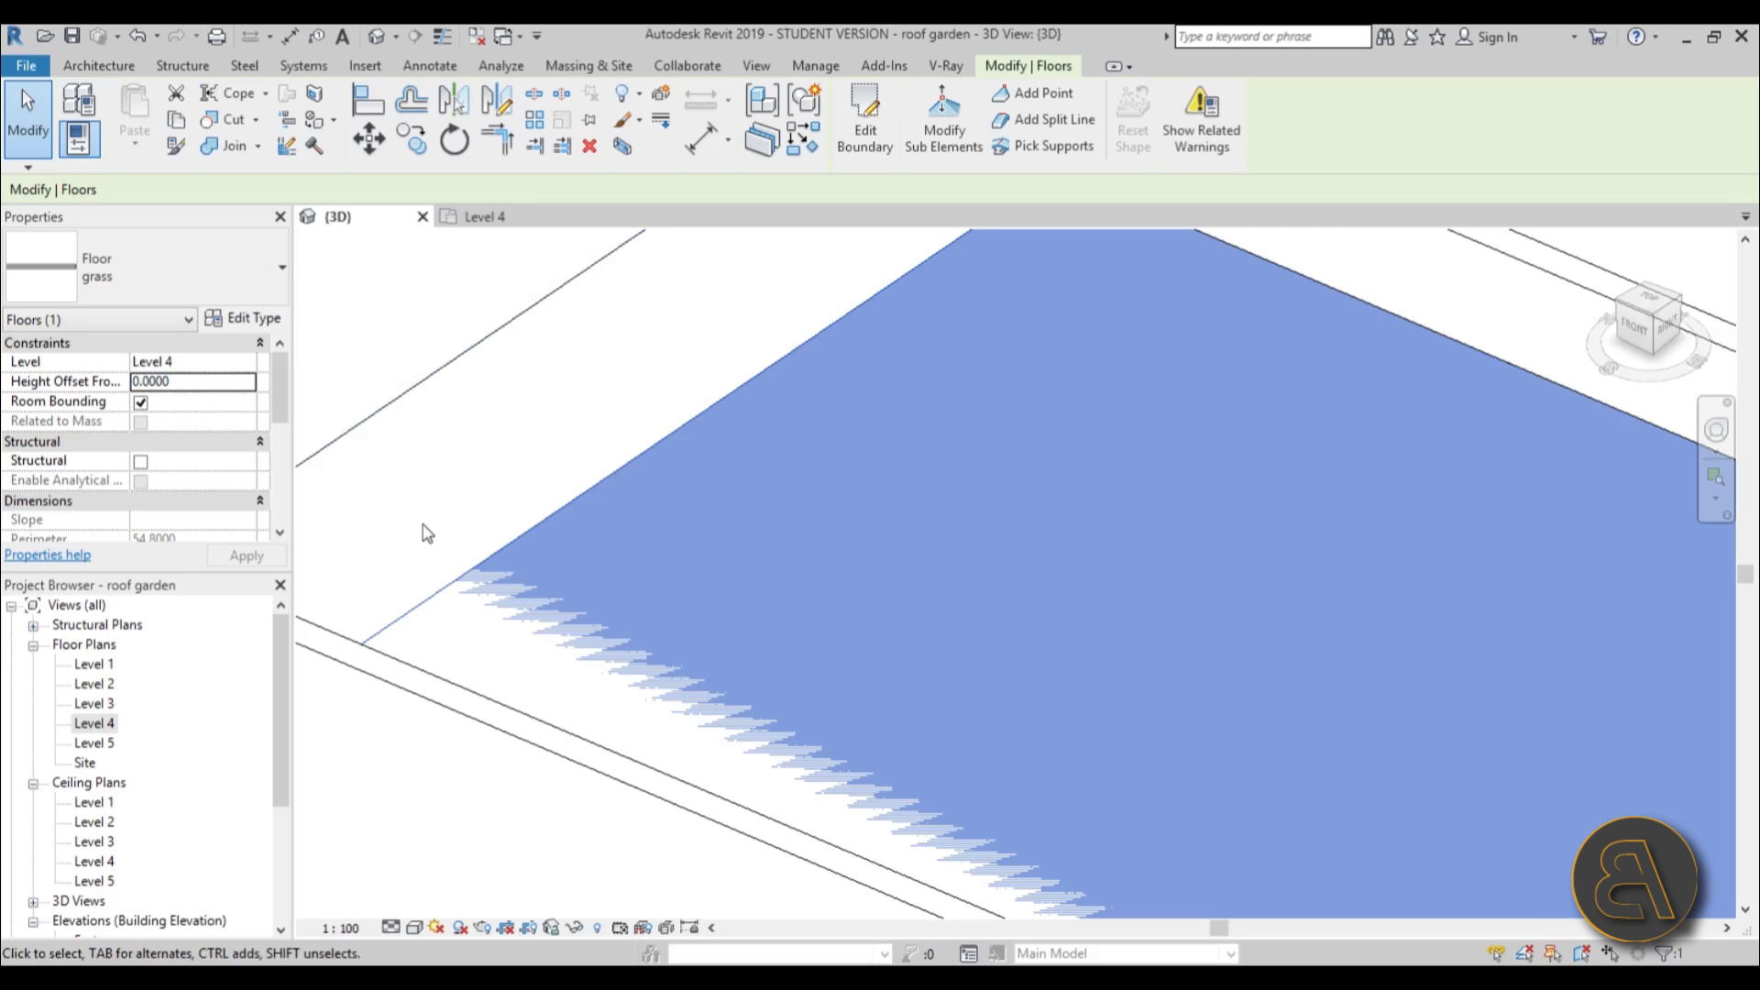
pyautogui.click(200, 384)
pyautogui.write('0.05')
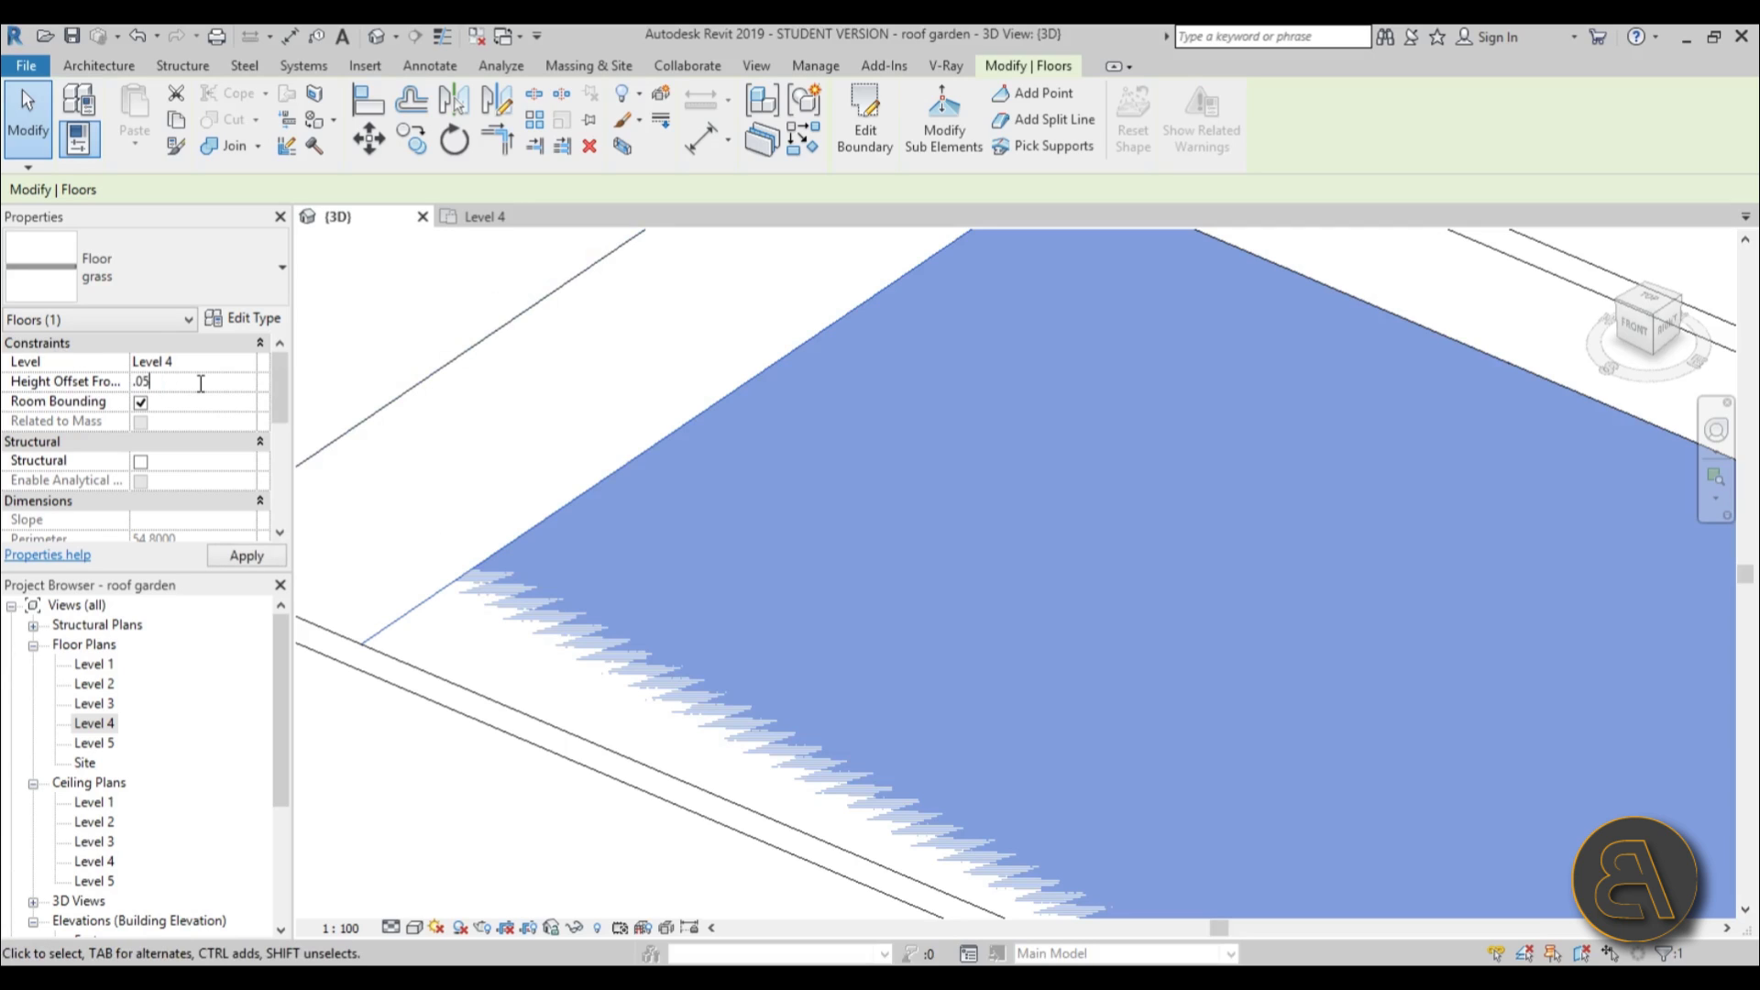
pyautogui.click(521, 415)
pyautogui.scroll(-3, 521, 416)
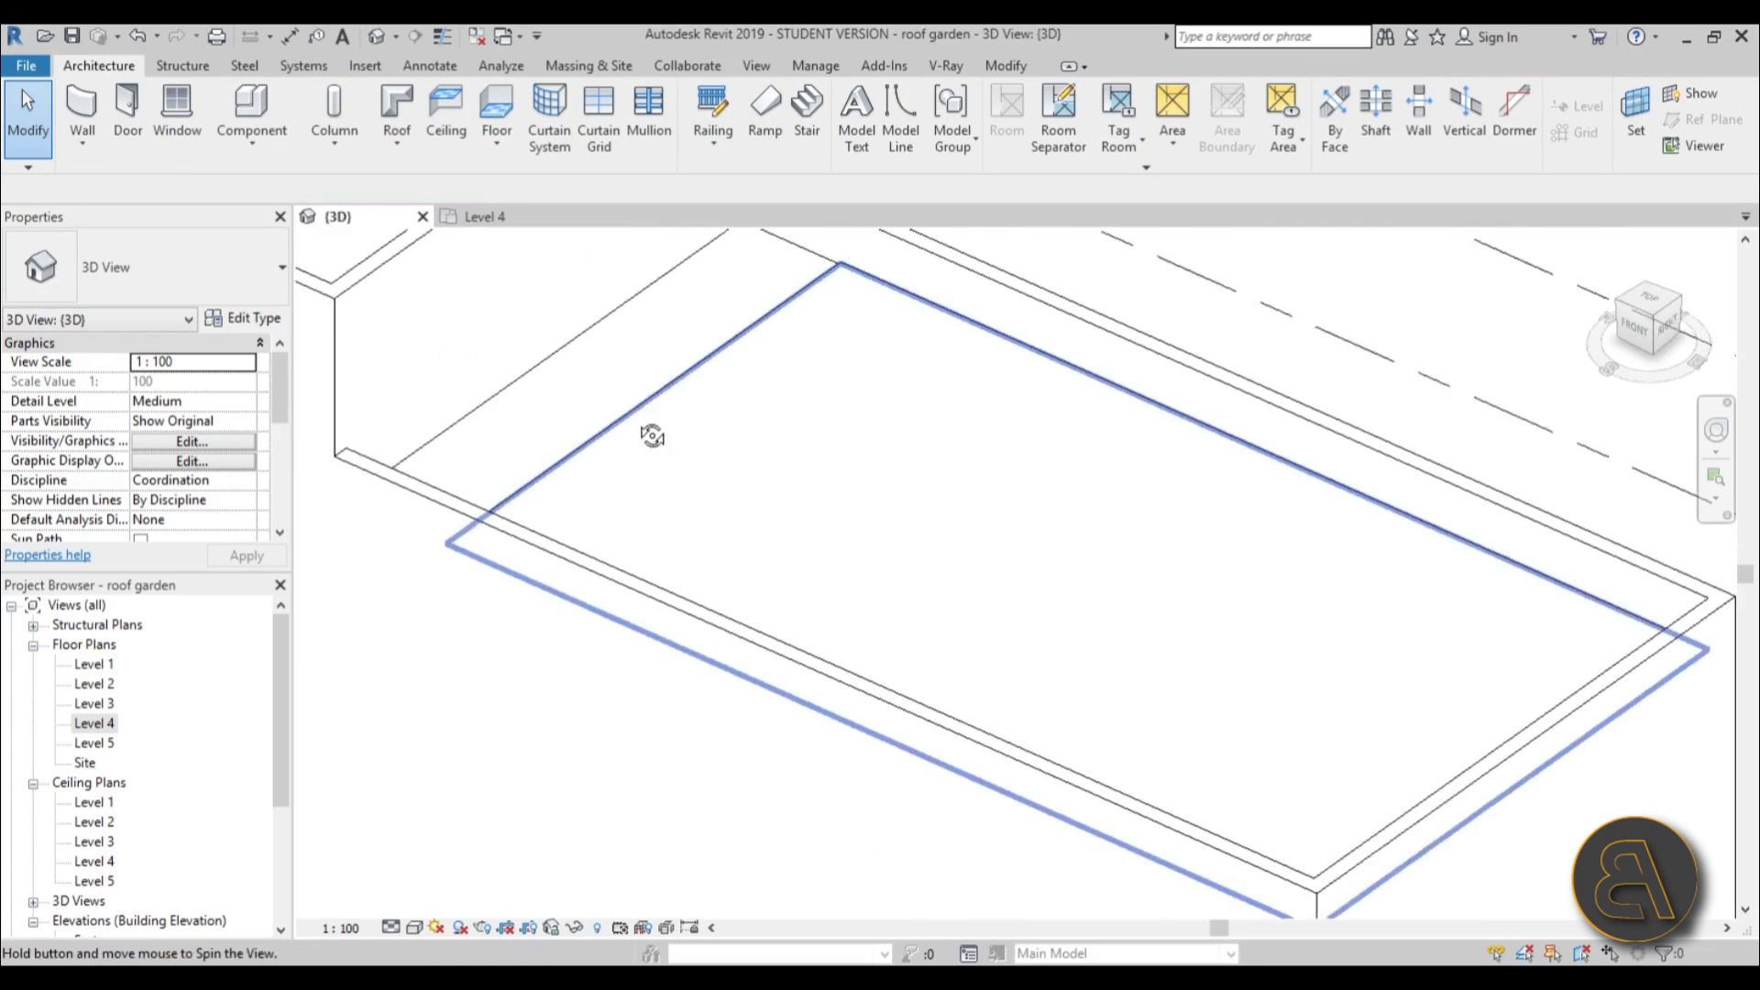
# Preview the grass floor in Realistic style, then return to Hidden Line.
pyautogui.click(623, 423)
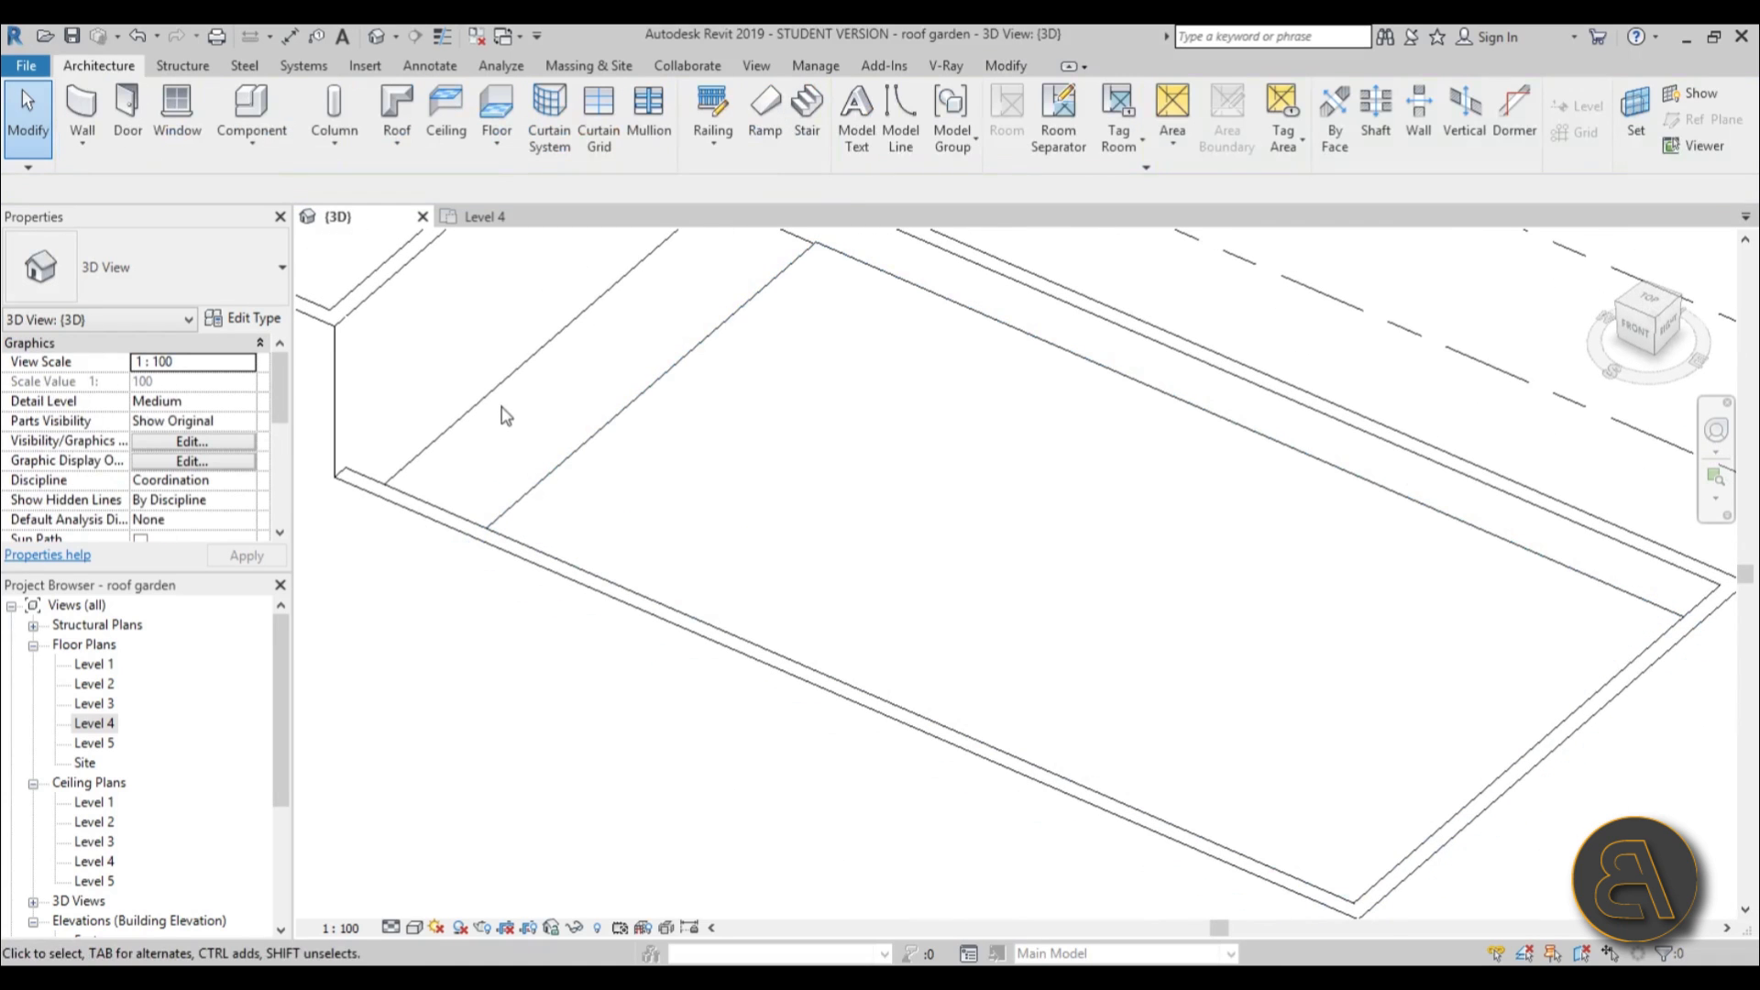
pyautogui.click(414, 927)
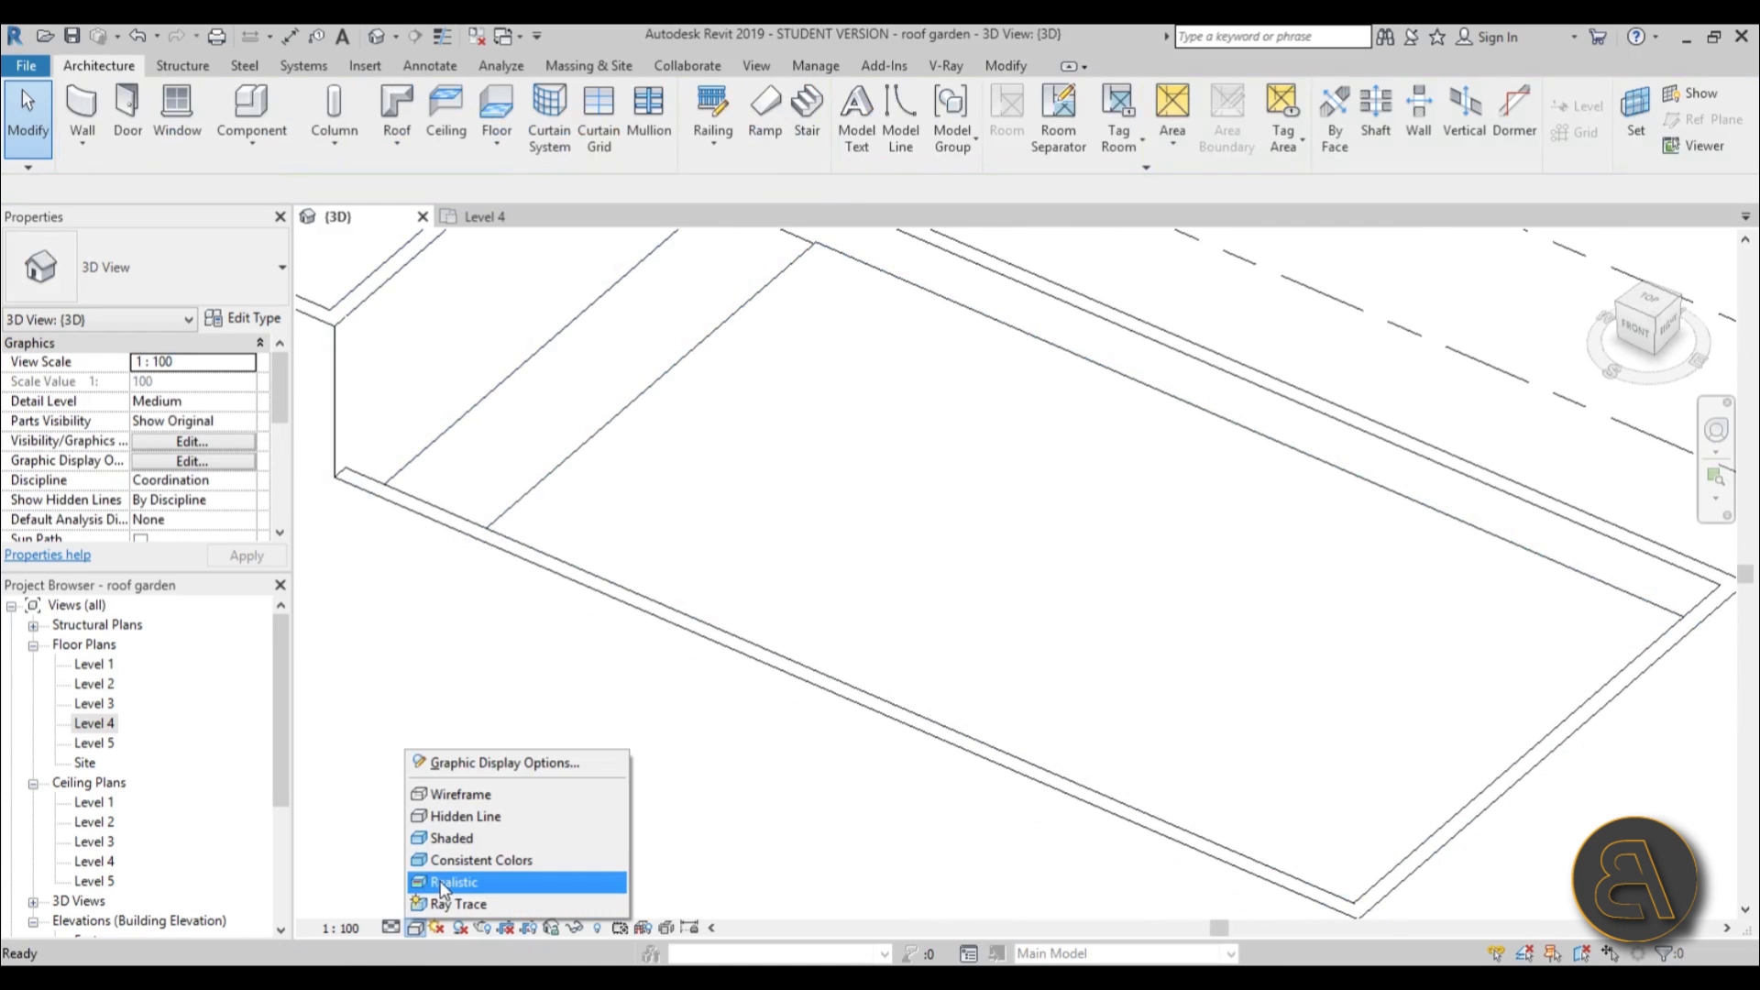
pyautogui.click(458, 877)
pyautogui.scroll(3, 549, 413)
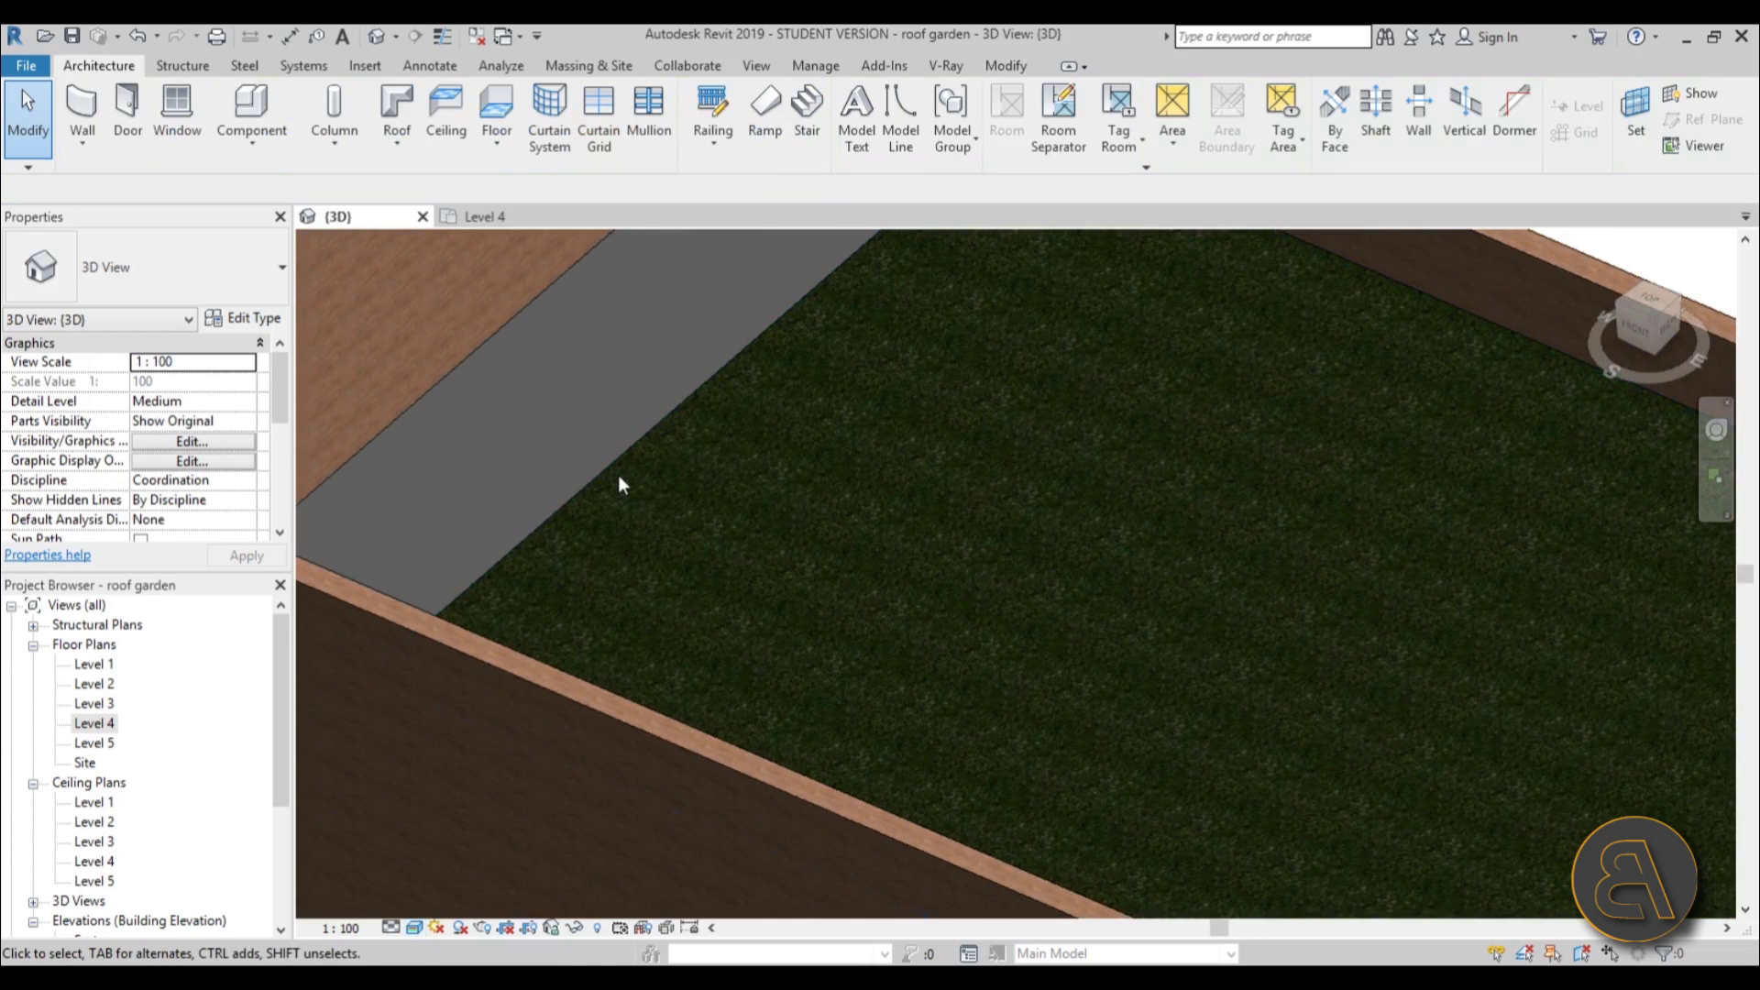
pyautogui.click(413, 927)
pyautogui.click(435, 819)
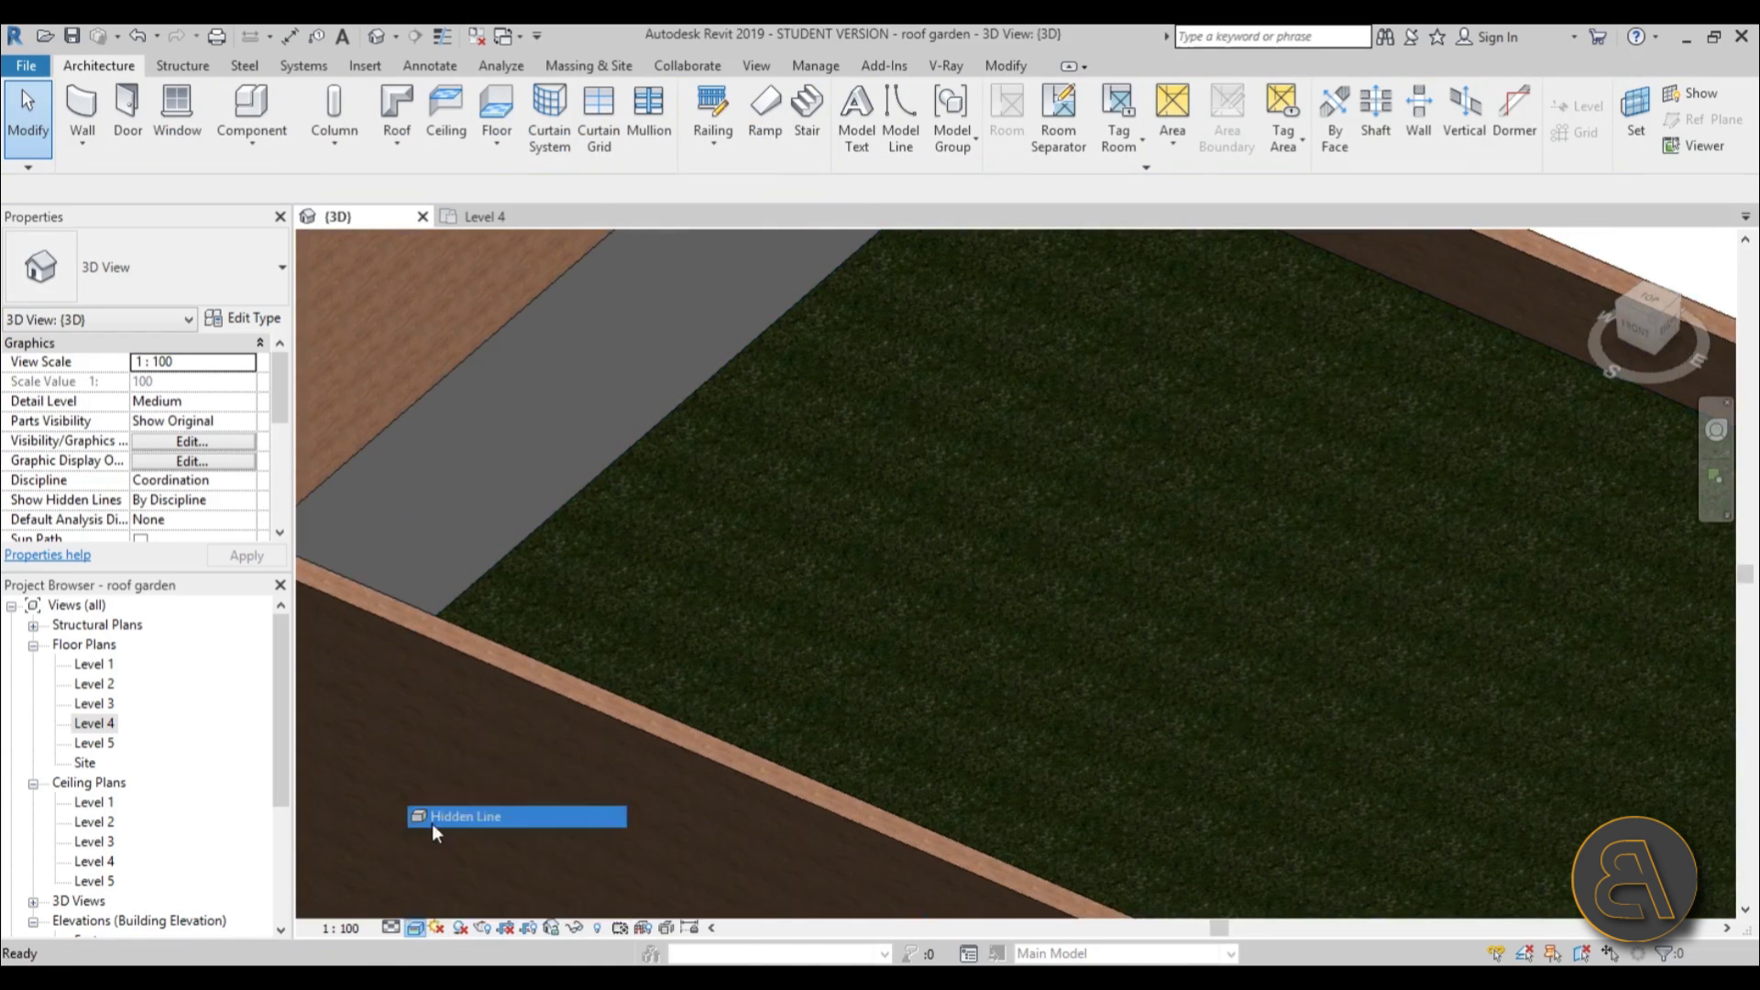
pyautogui.keyDown('shift'); pyautogui.moveTo(596, 521); pyautogui.dragTo(825, 550, button='middle'); pyautogui.keyUp('shift')
# On the Level 4 plan, start a new floor and duplicate the grass type as 'wood'.
pyautogui.doubleClick(92, 724)
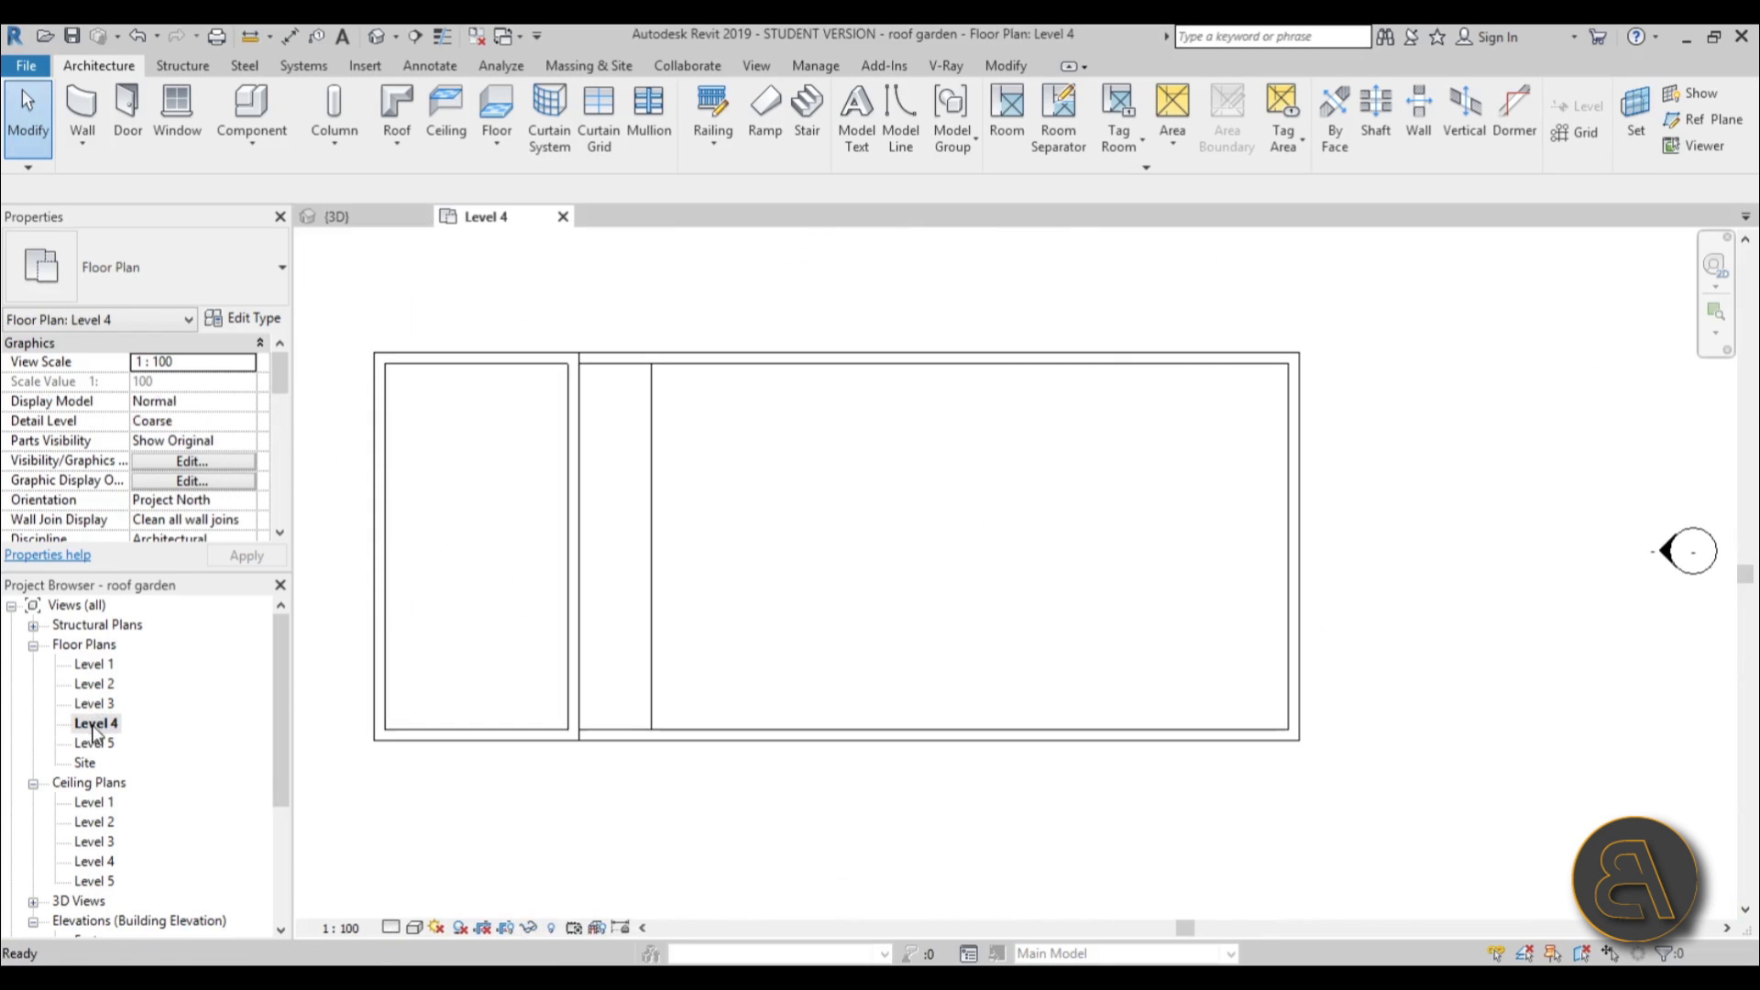
pyautogui.scroll(1, 832, 562)
pyautogui.scroll(-2, 707, 530)
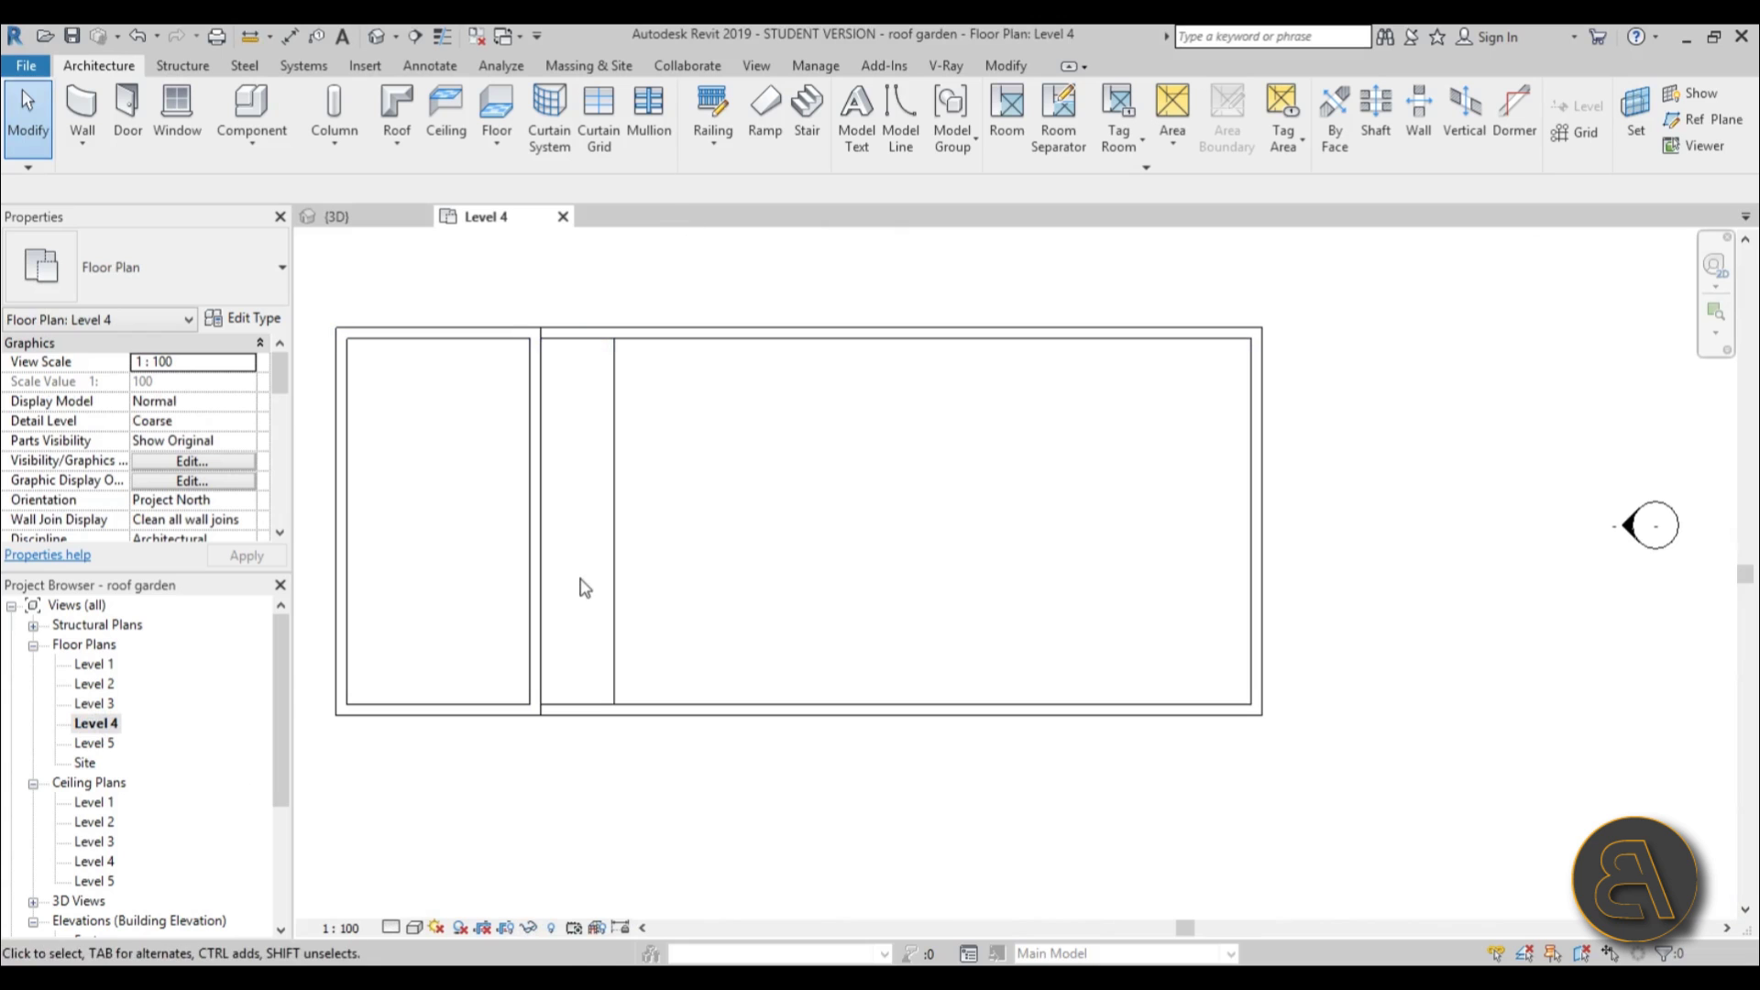
pyautogui.click(496, 108)
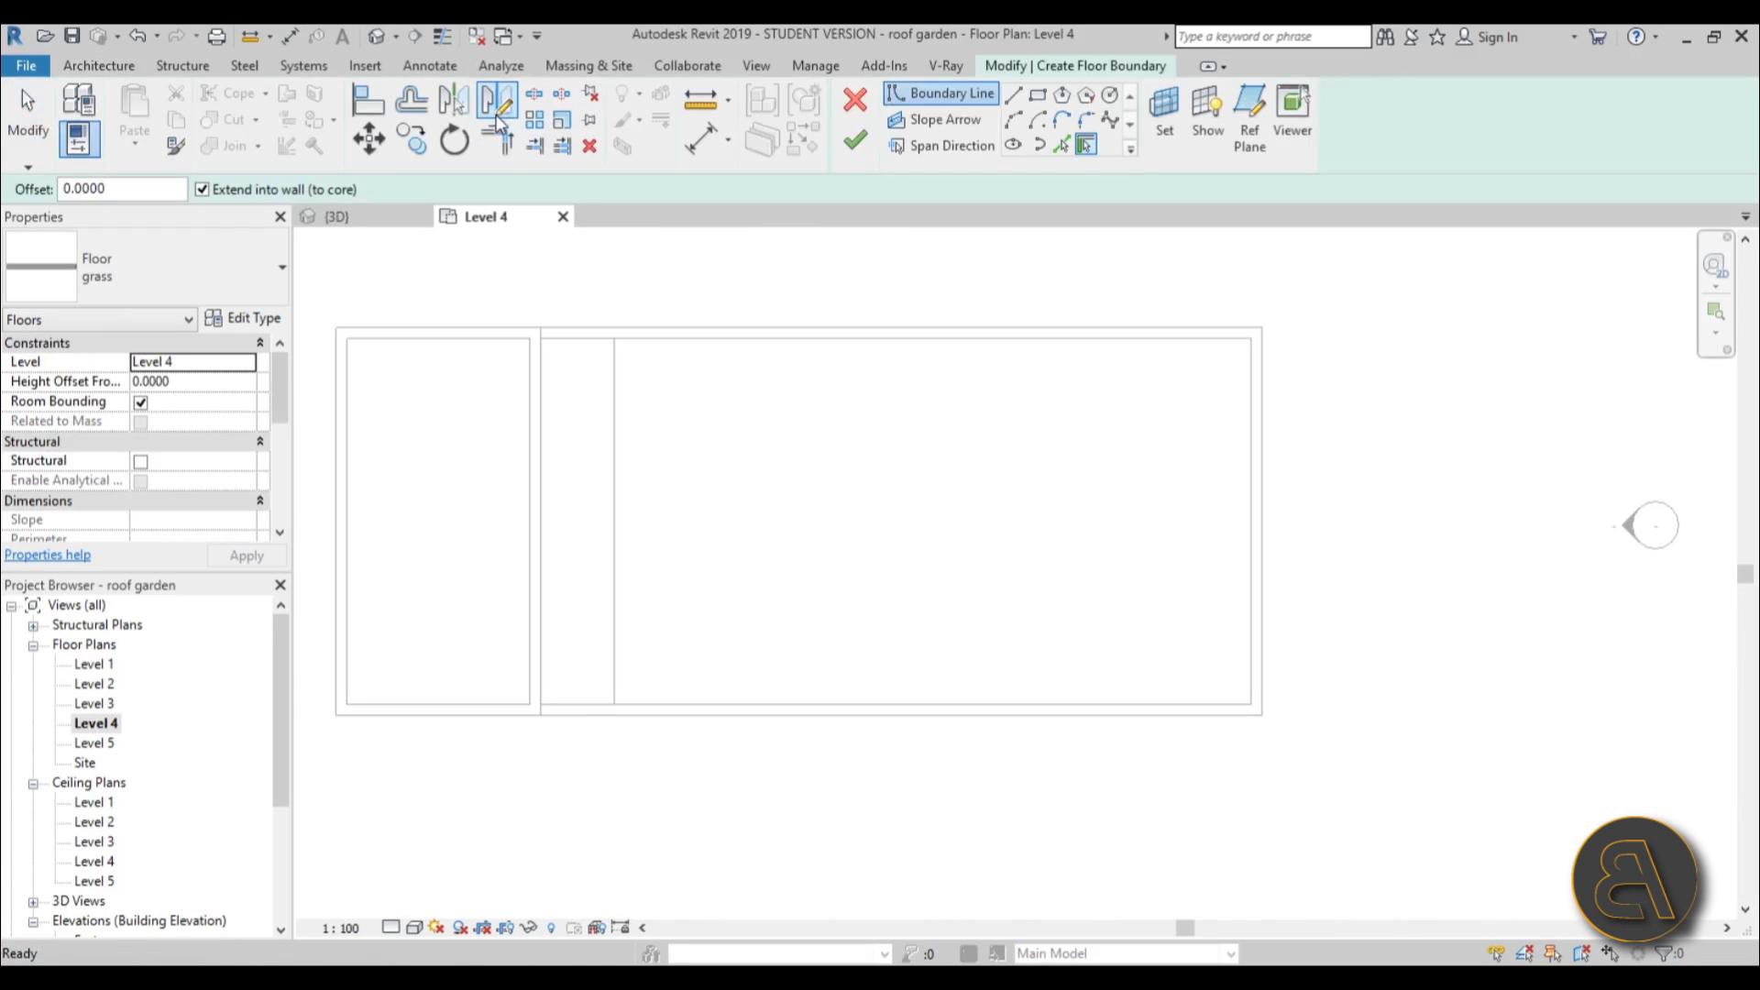
pyautogui.click(254, 321)
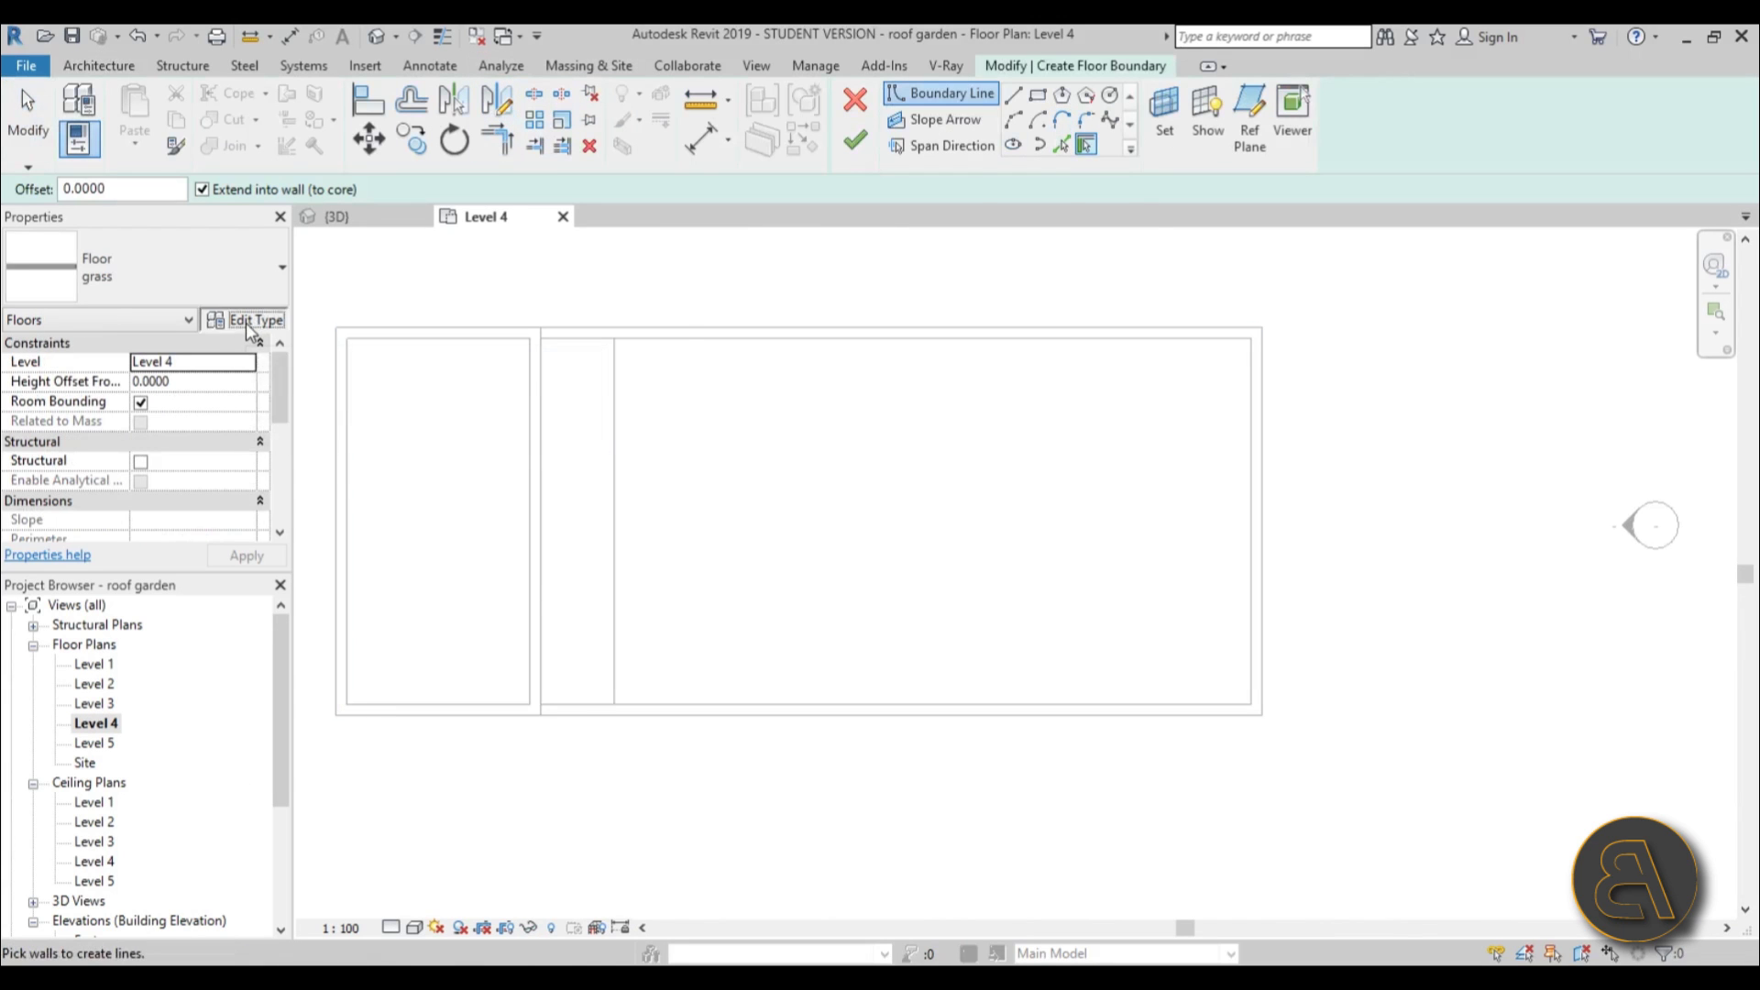
pyautogui.click(1087, 198)
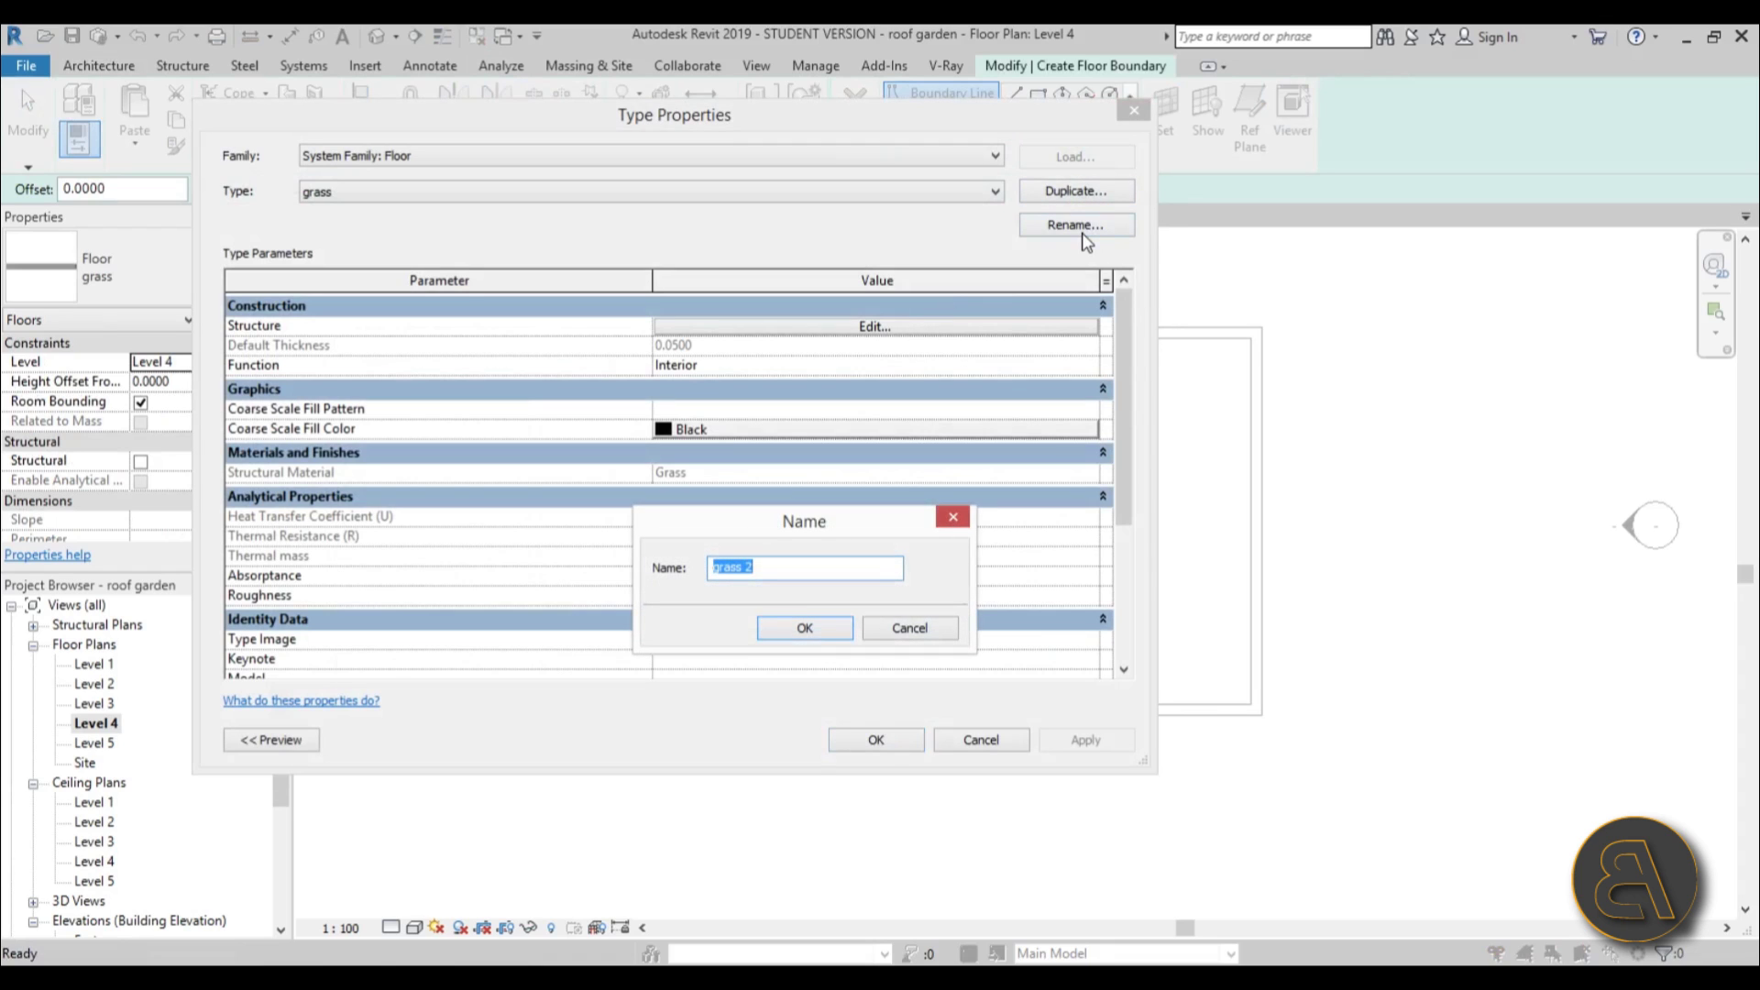
pyautogui.write('wood')
pyautogui.click(803, 628)
# Set the wood type's structure layer material to Siding, Clapboard.
pyautogui.click(878, 327)
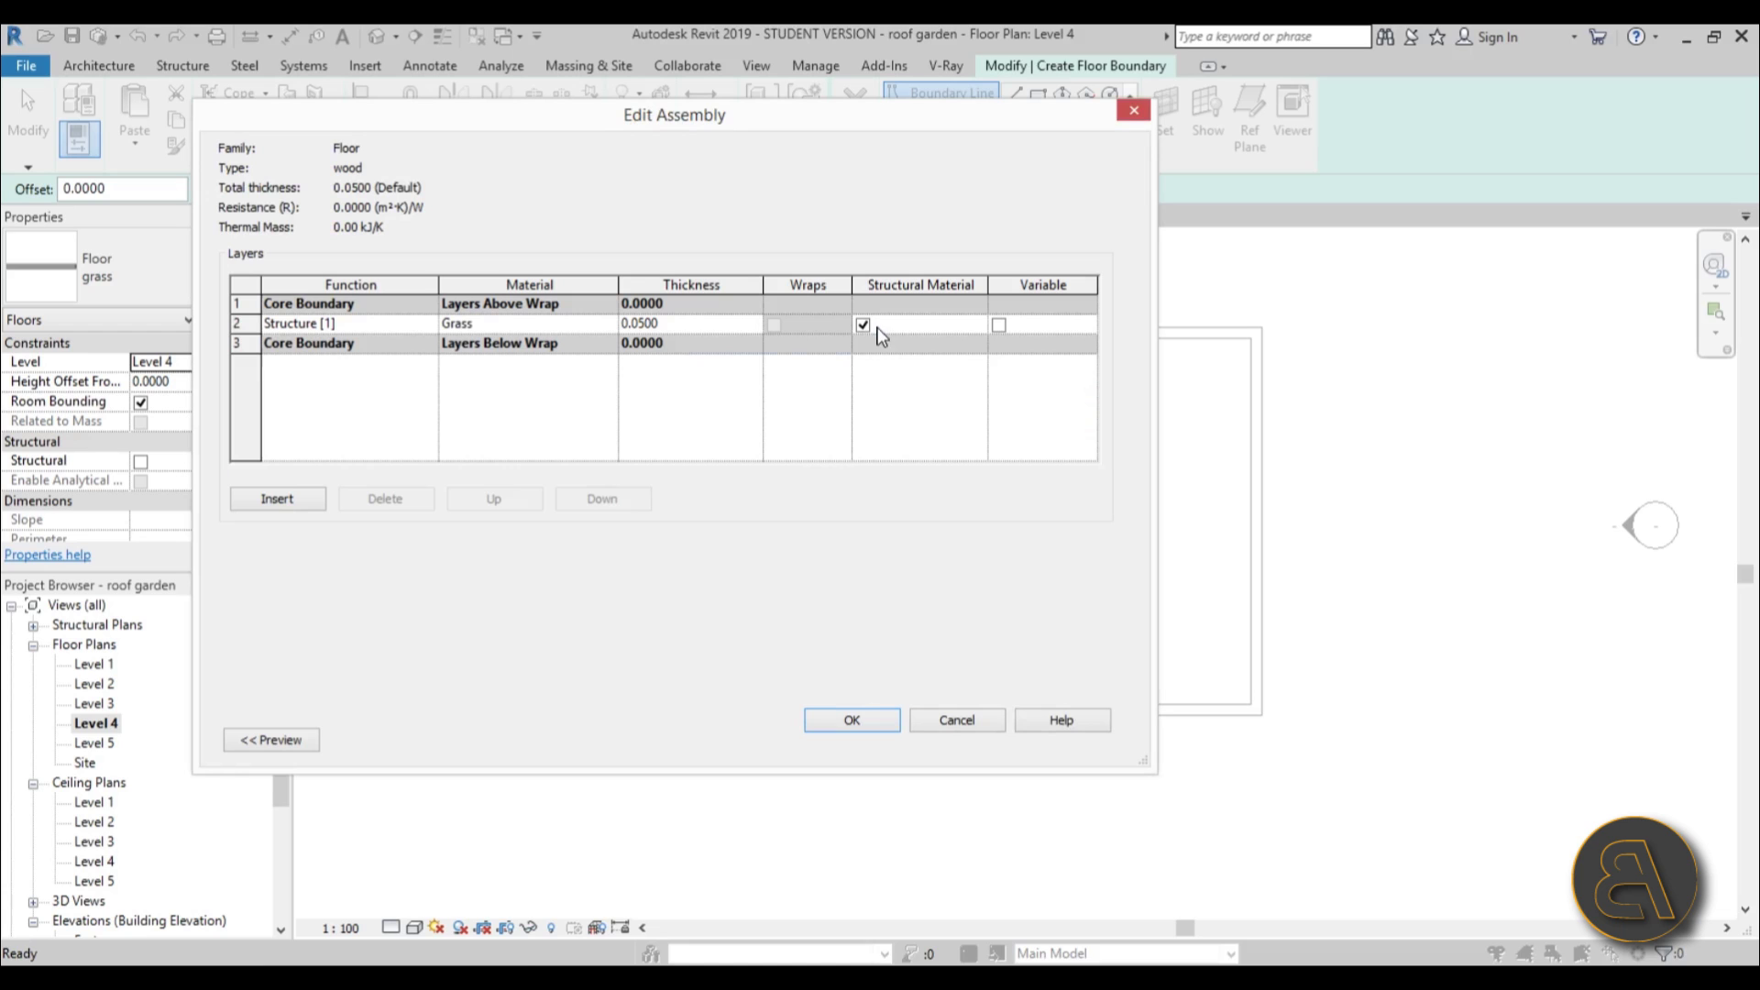
pyautogui.click(614, 325)
pyautogui.click(613, 325)
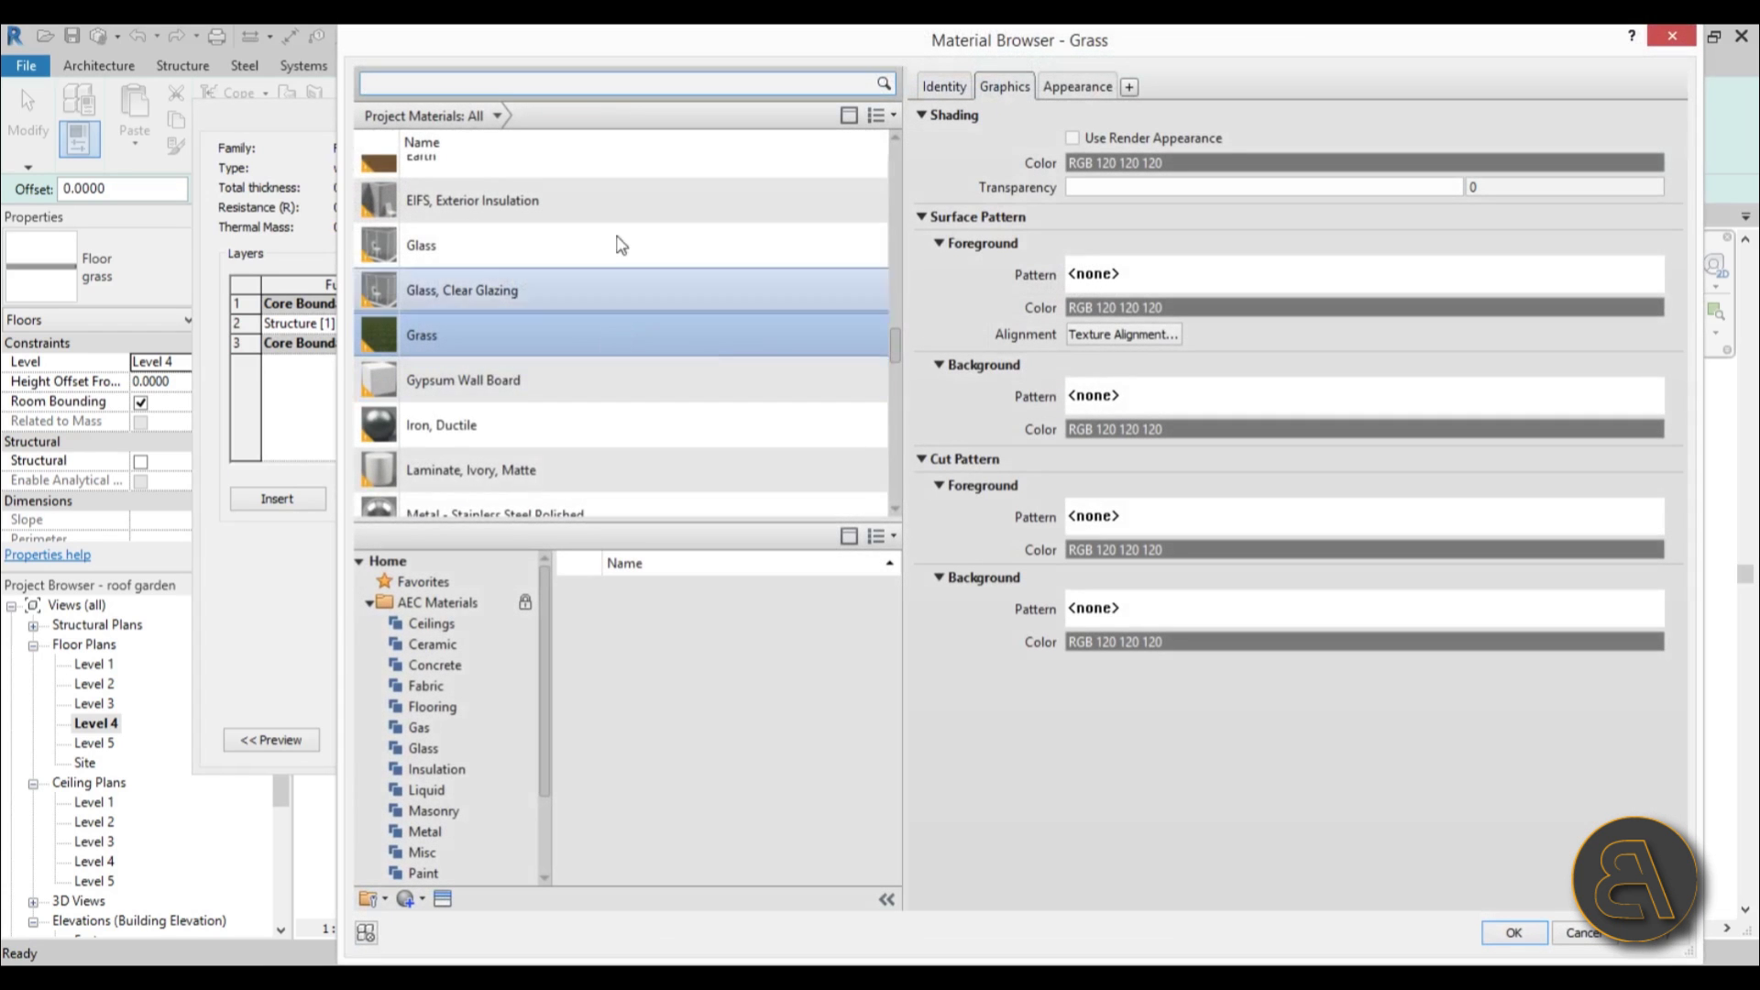
pyautogui.click(518, 92)
pyautogui.write('woo')
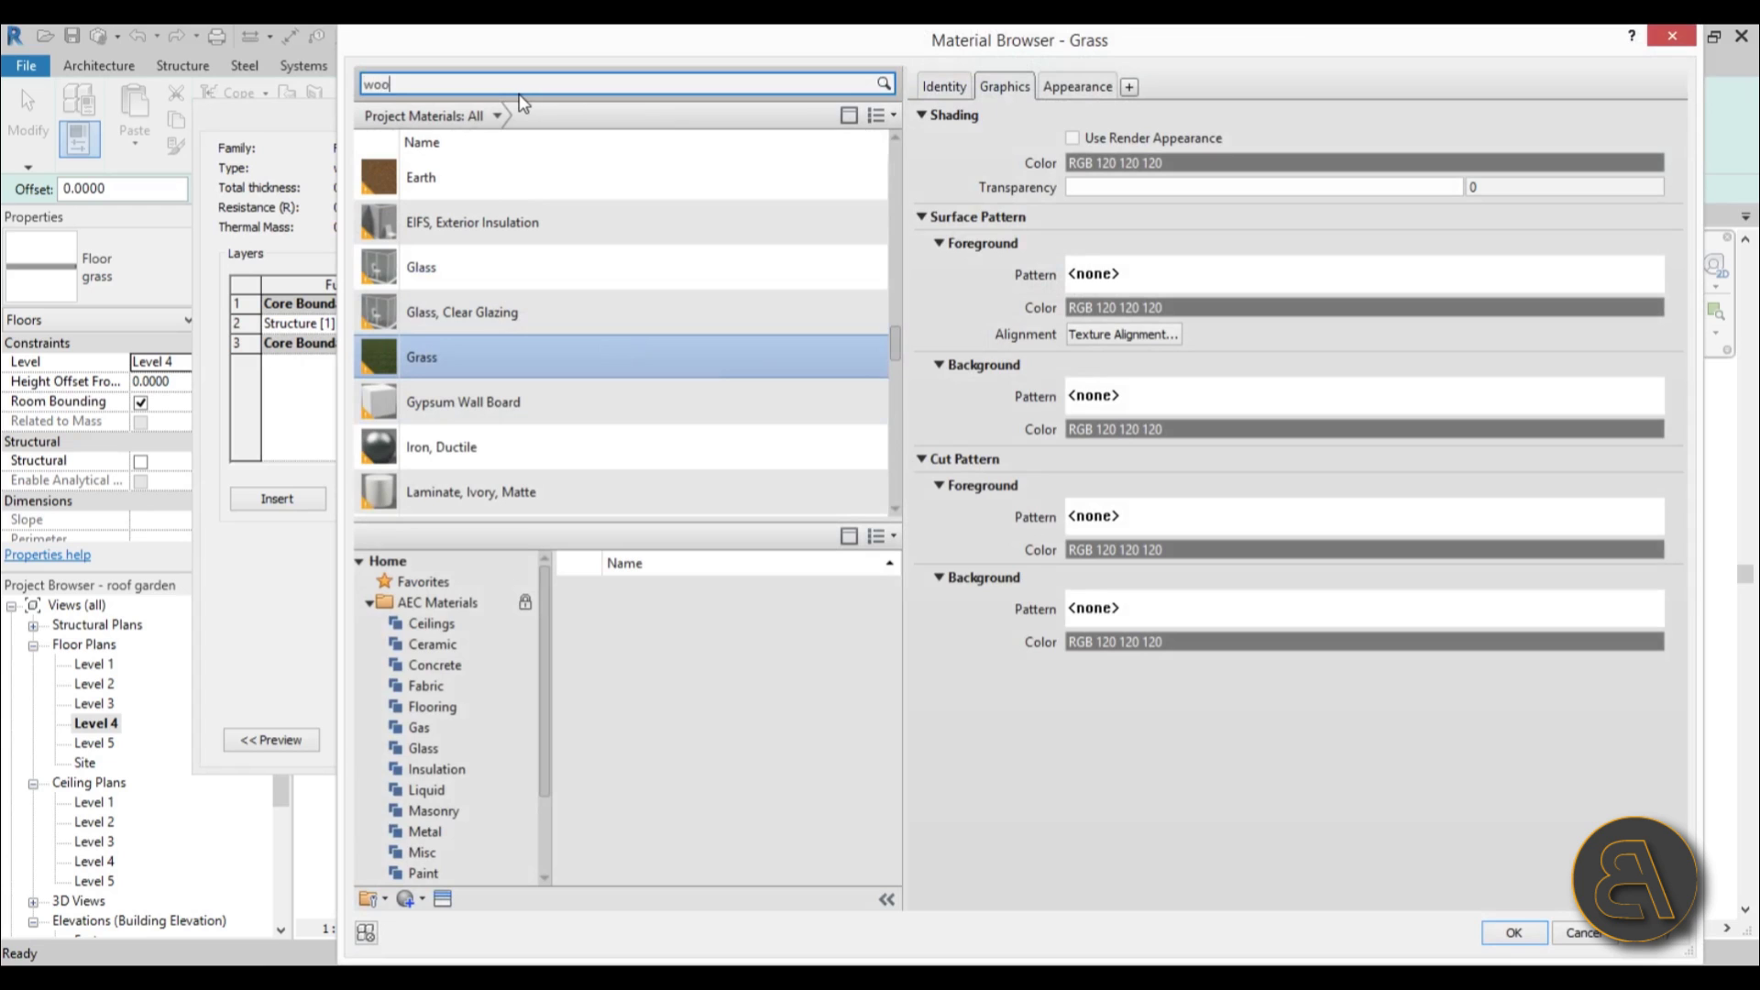
pyautogui.write('d')
pyautogui.moveTo(893, 576); pyautogui.dragTo(919, 795)
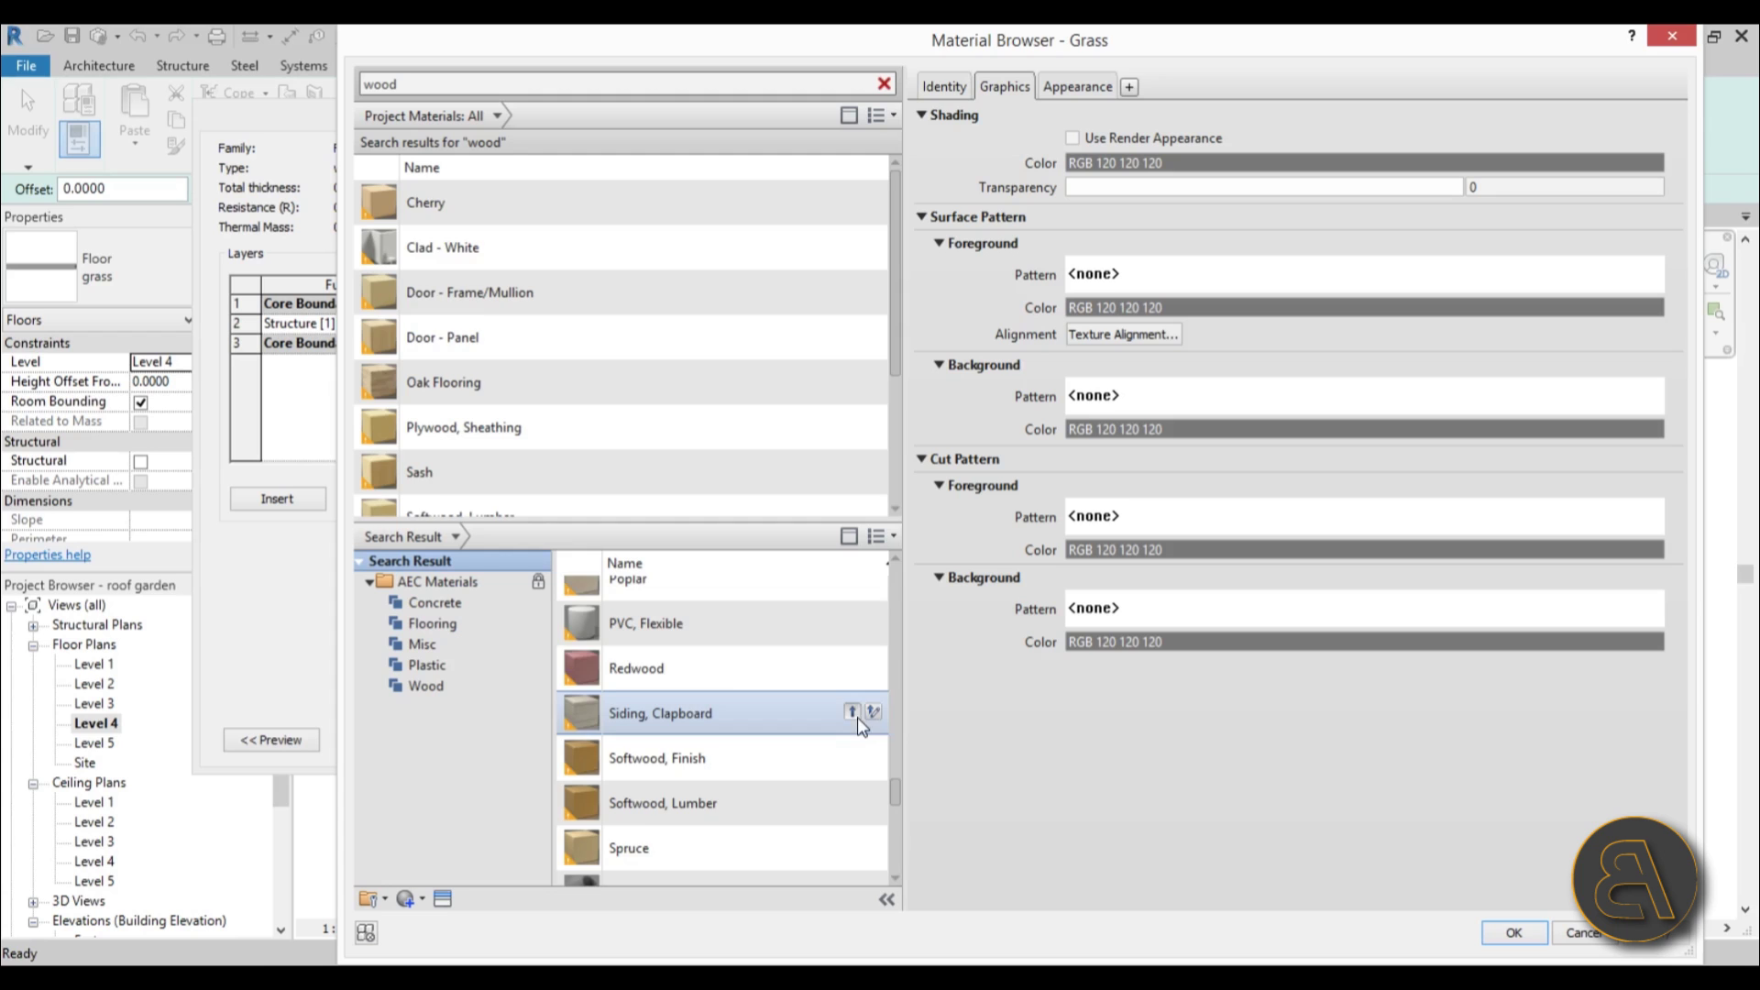
pyautogui.click(857, 719)
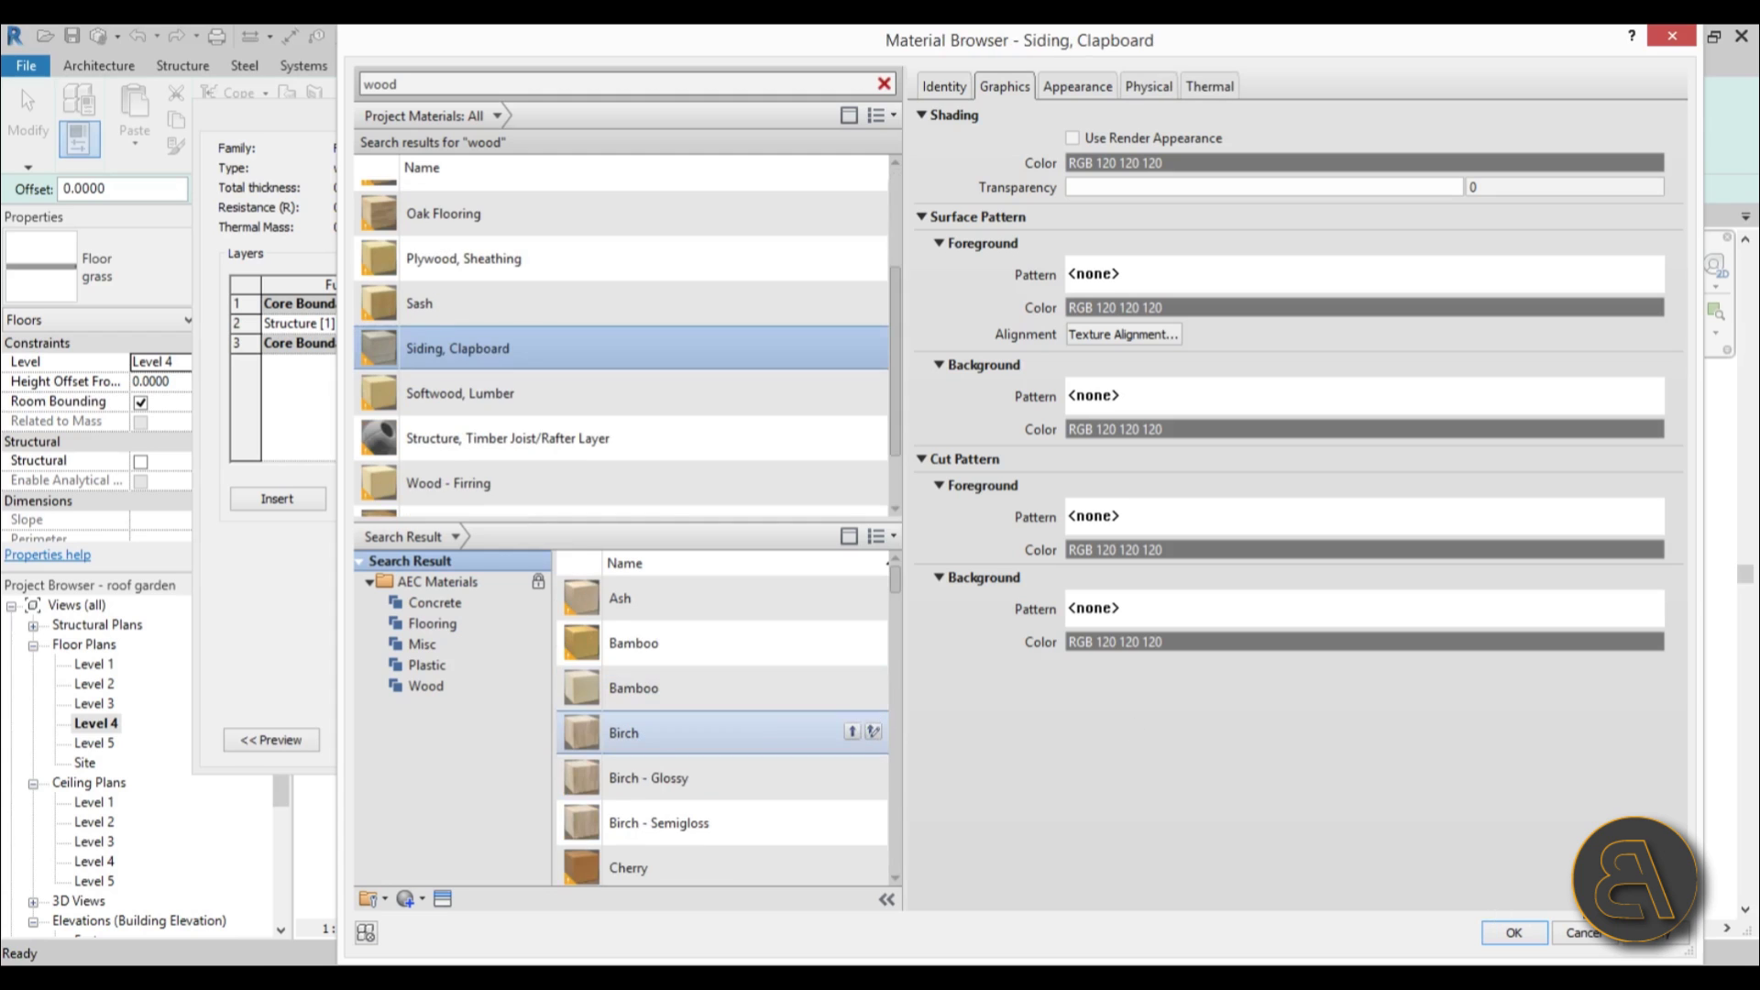
pyautogui.click(1510, 934)
pyautogui.click(852, 720)
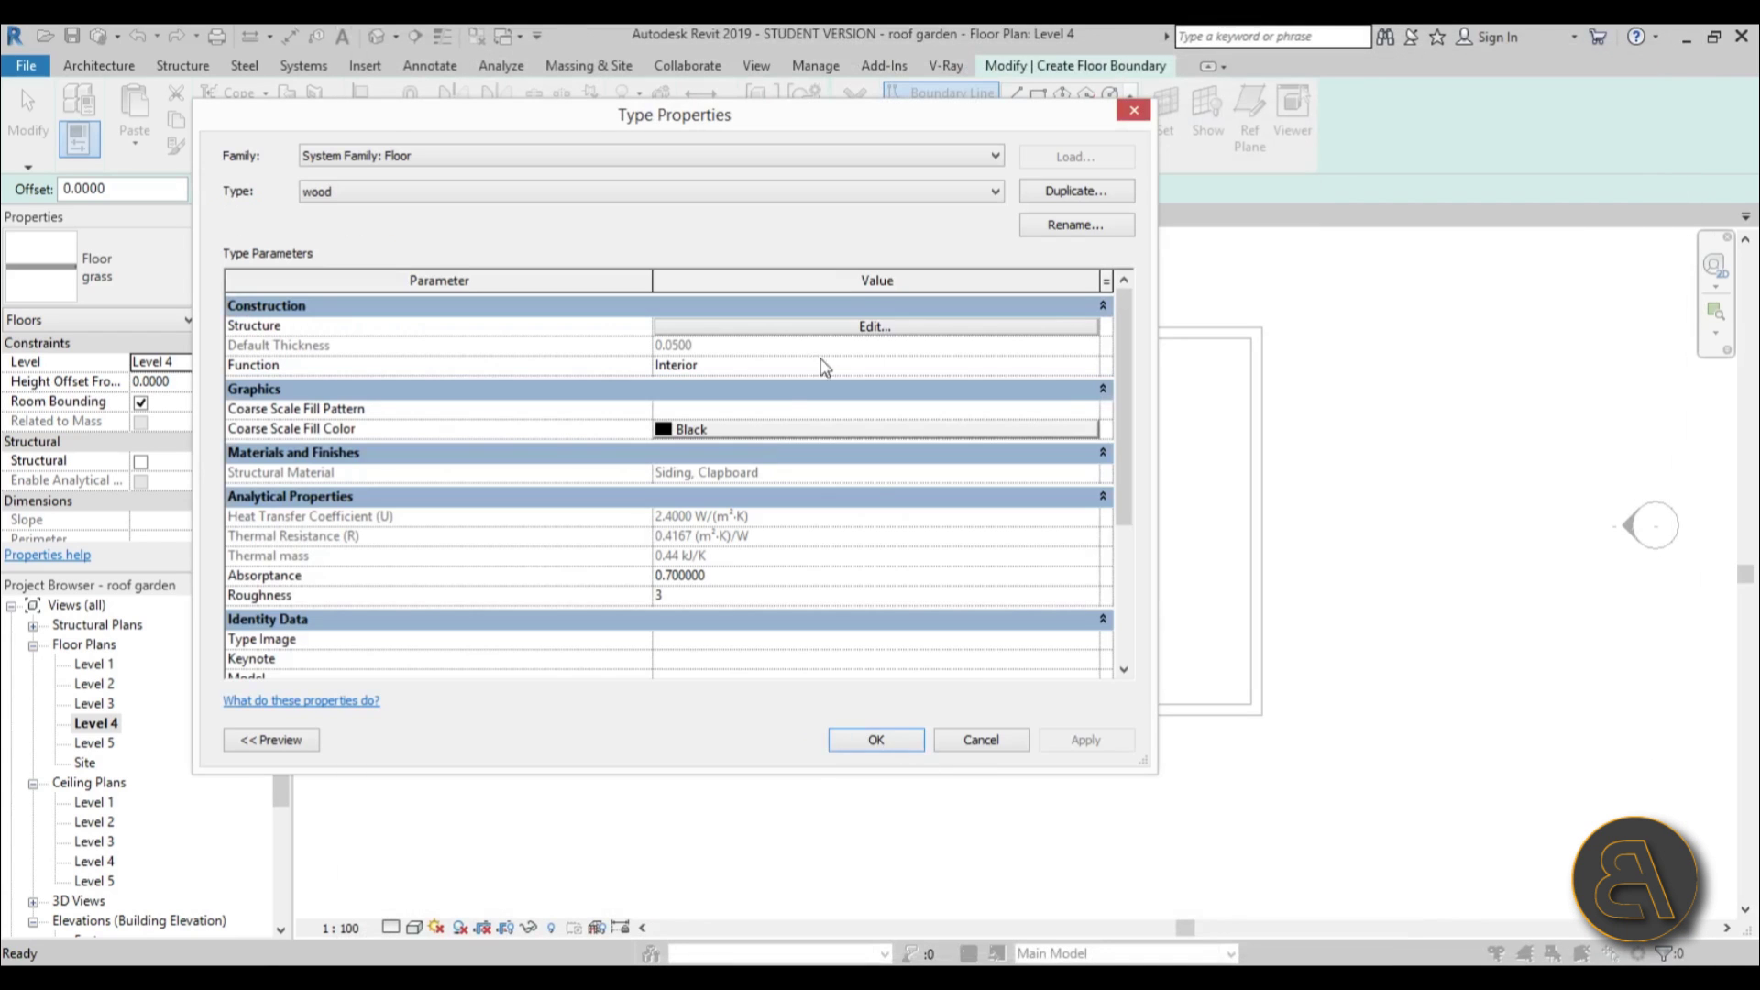
pyautogui.click(902, 743)
# Draw the wood floor as a rectangle over the narrow bay, 0.05 above Level 4, without attaching walls.
pyautogui.click(215, 384)
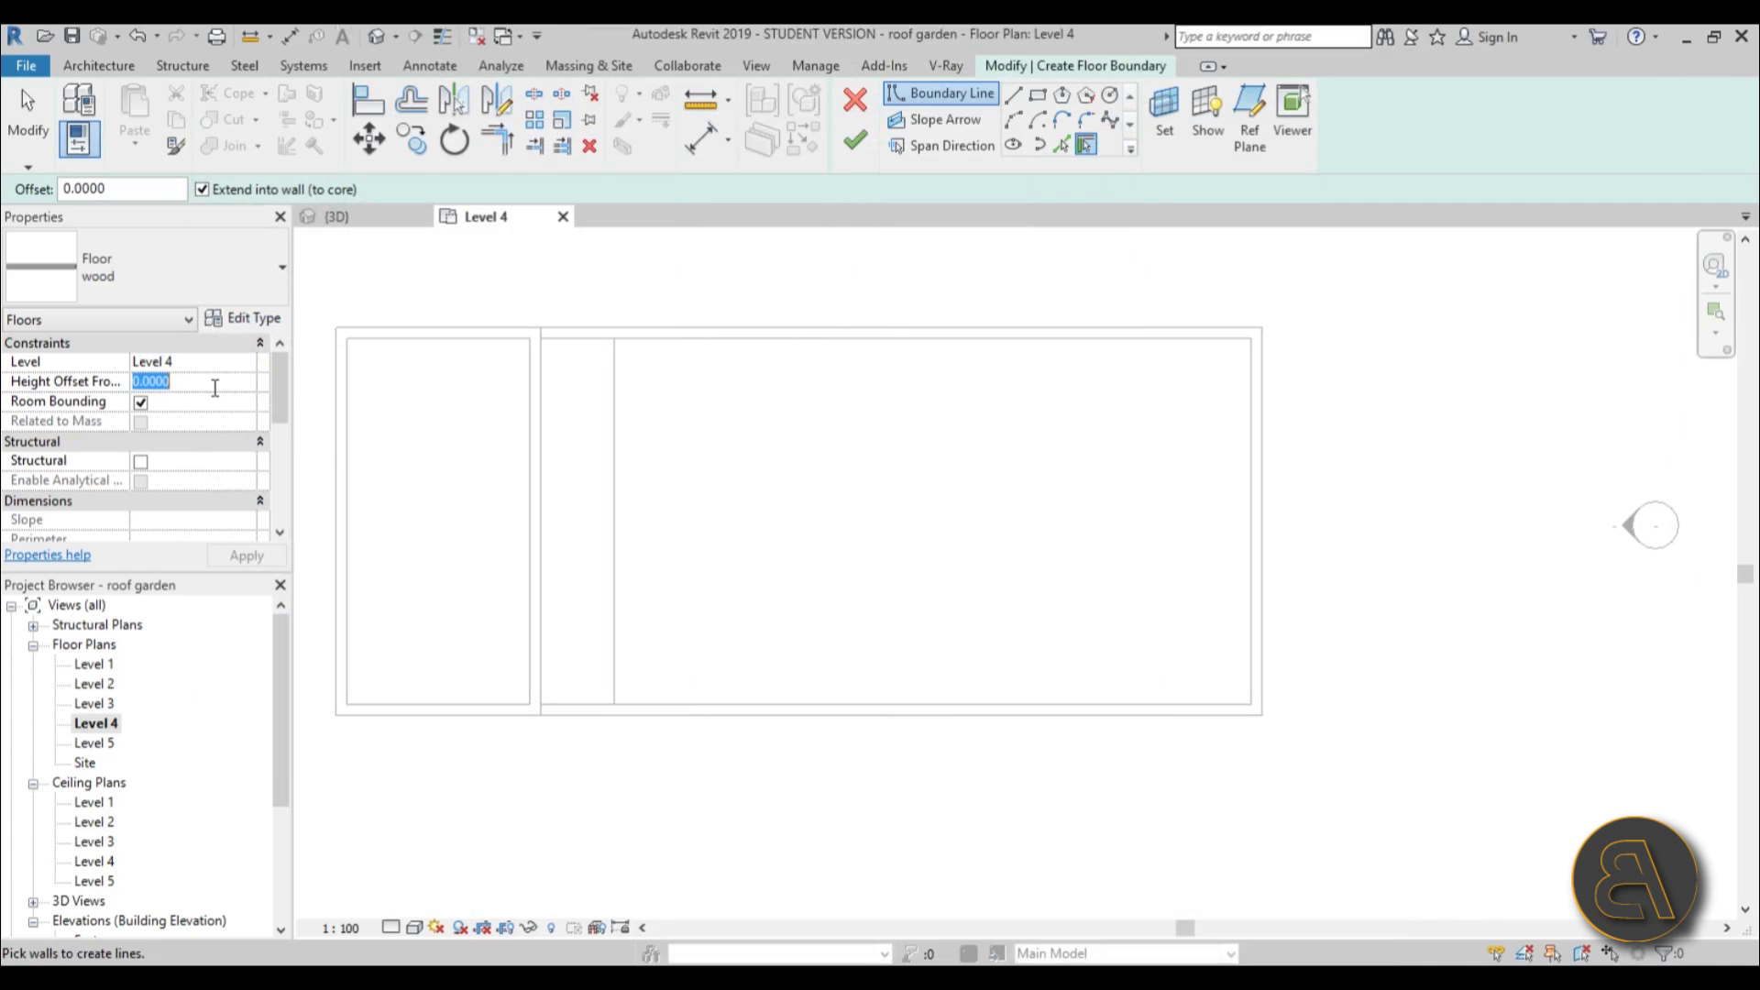
pyautogui.write('0.05')
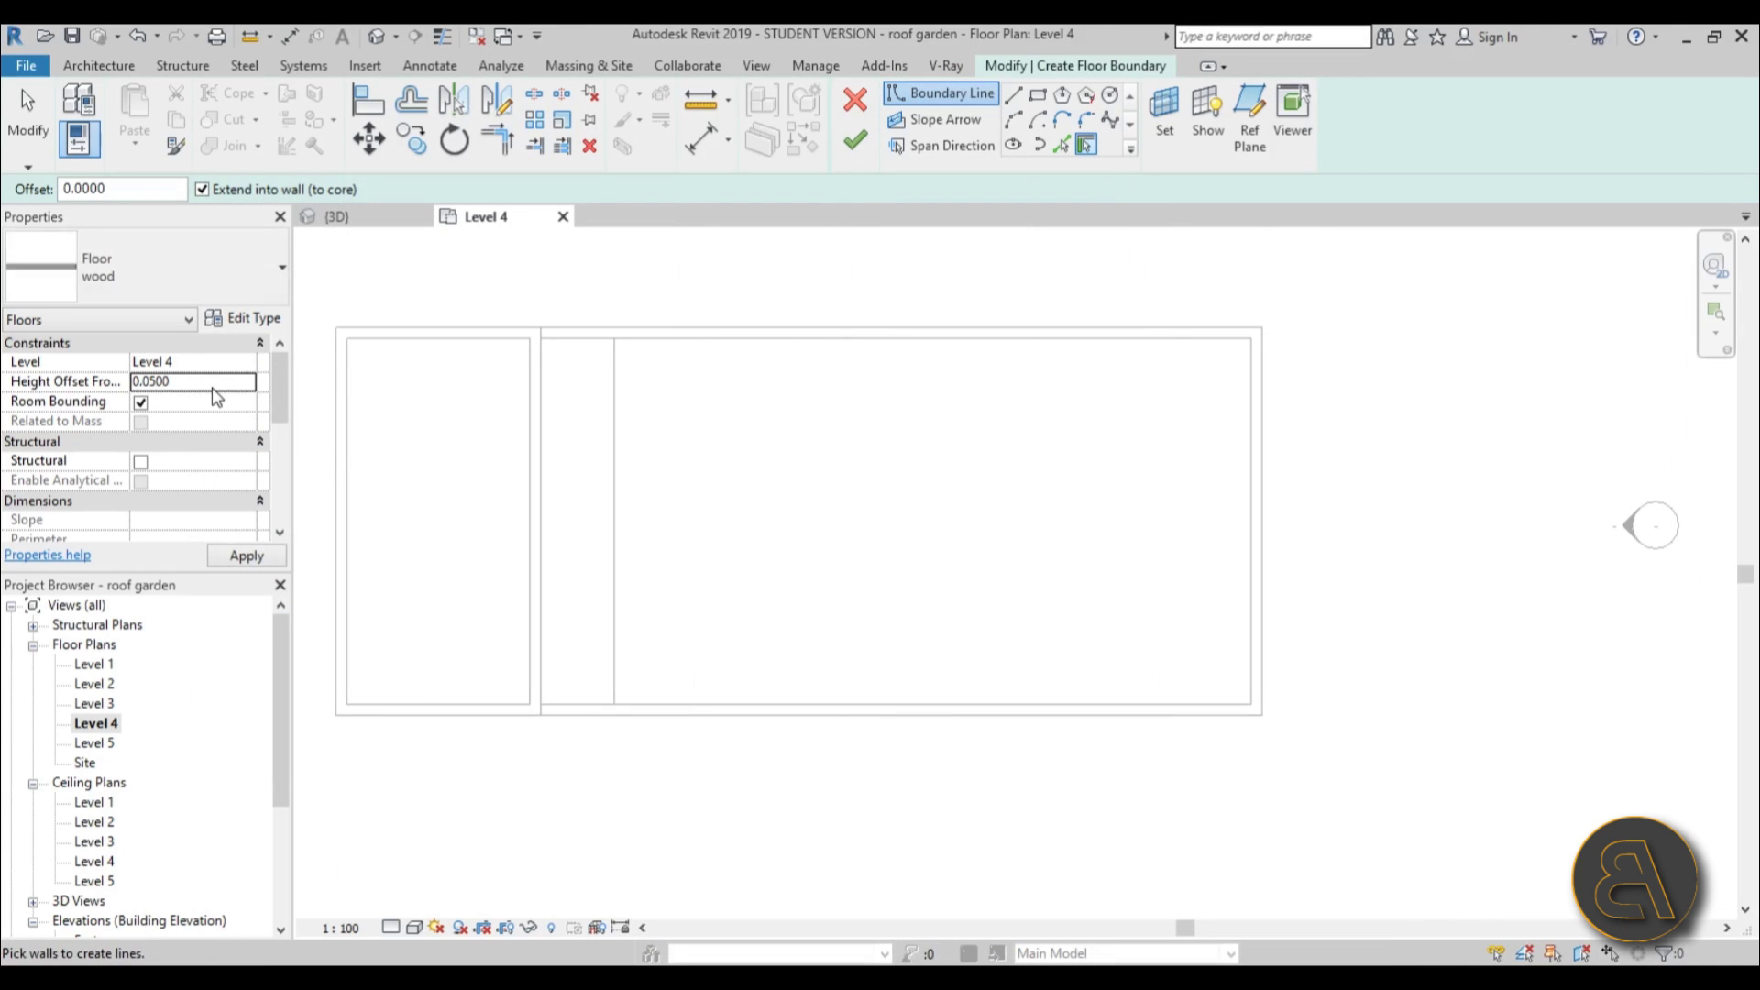
pyautogui.click(1038, 94)
pyautogui.click(614, 338)
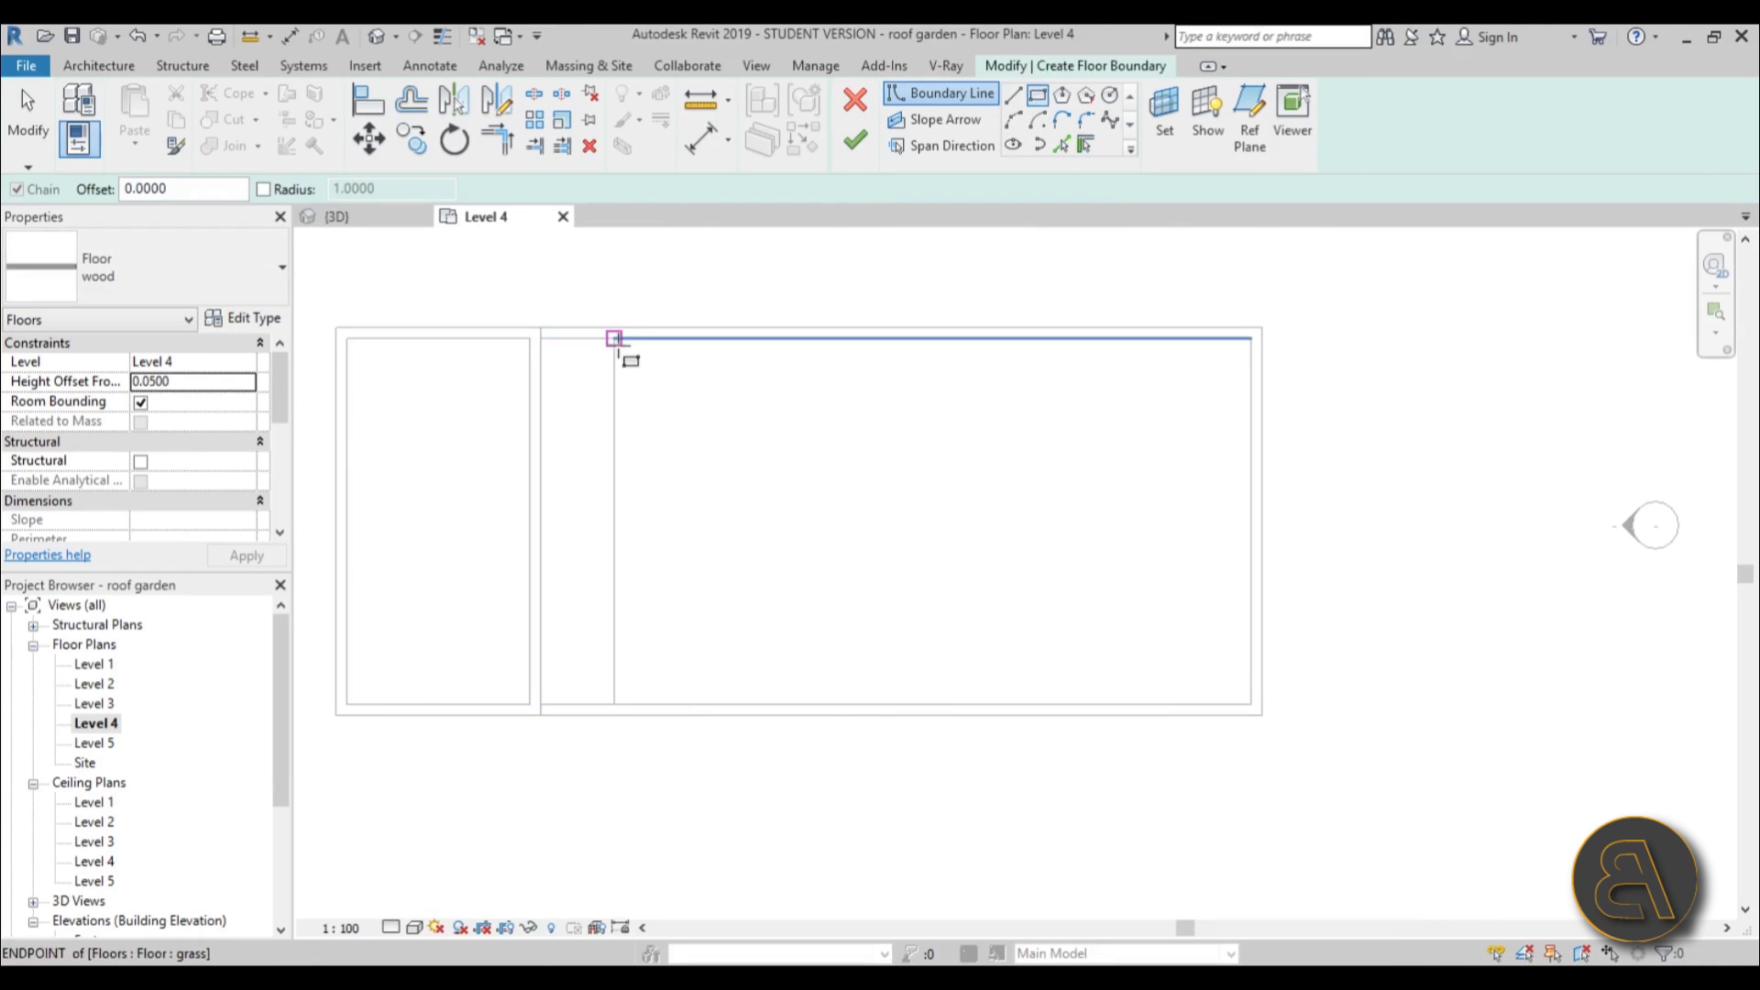
pyautogui.click(541, 704)
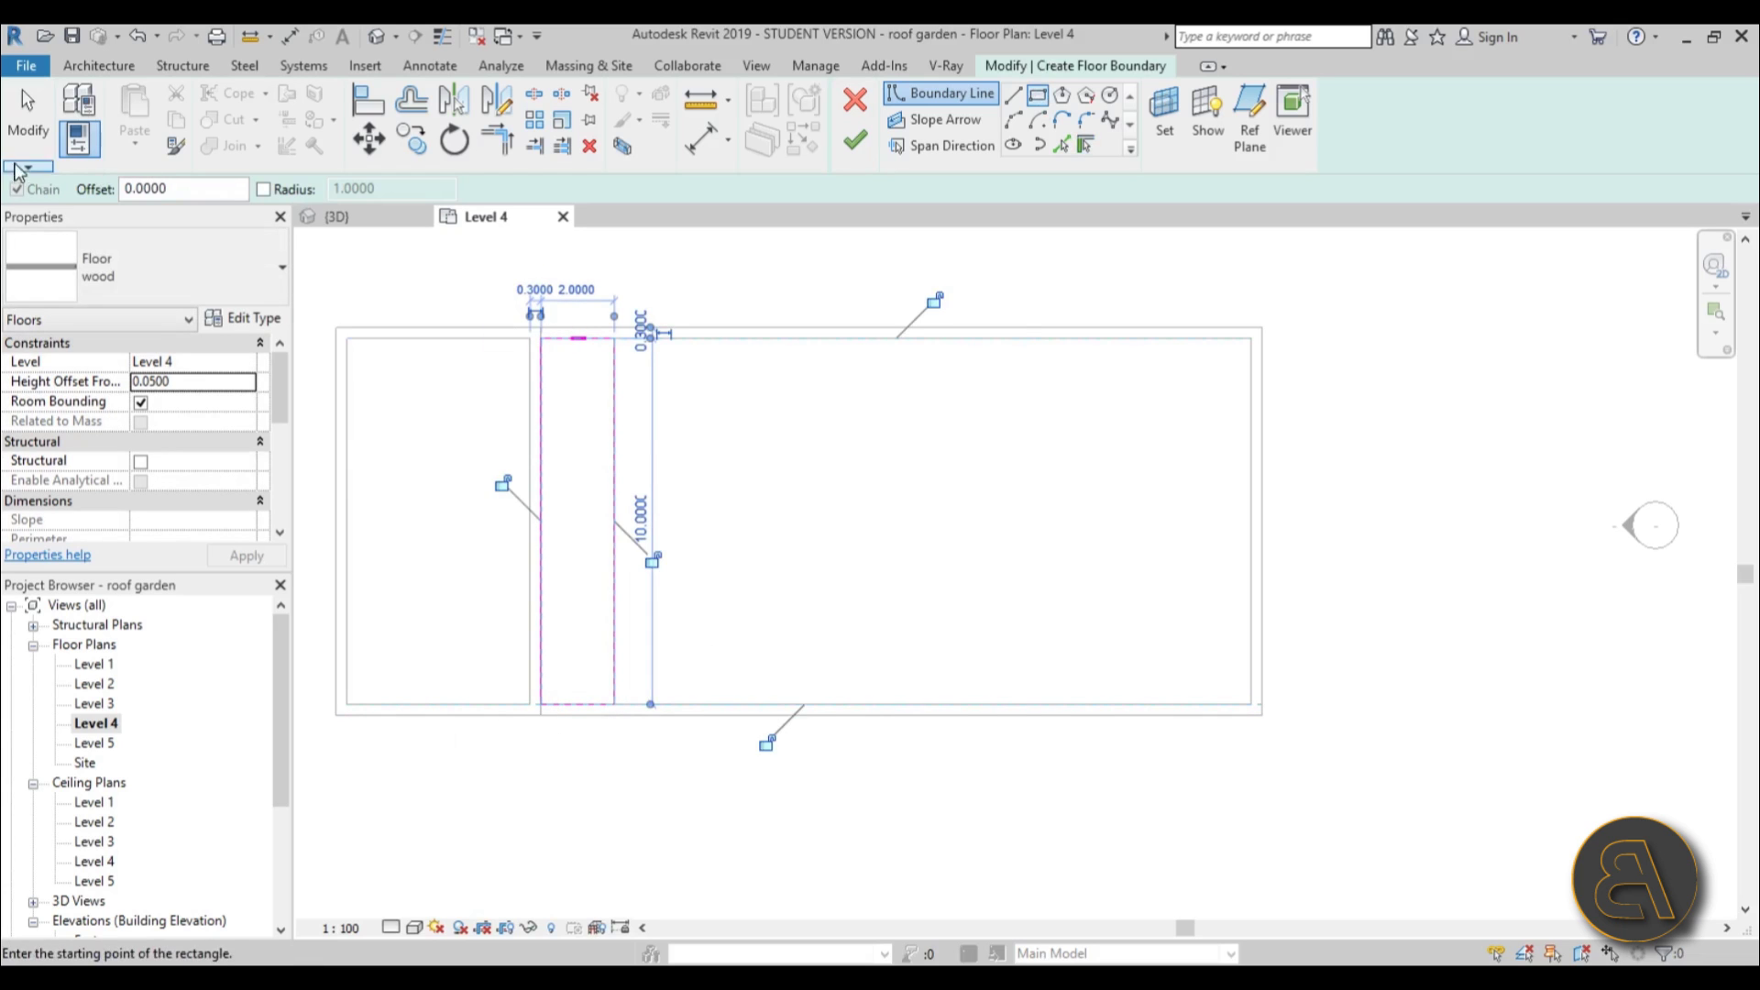
pyautogui.press('Escape')
pyautogui.press('Escape')
pyautogui.click(855, 139)
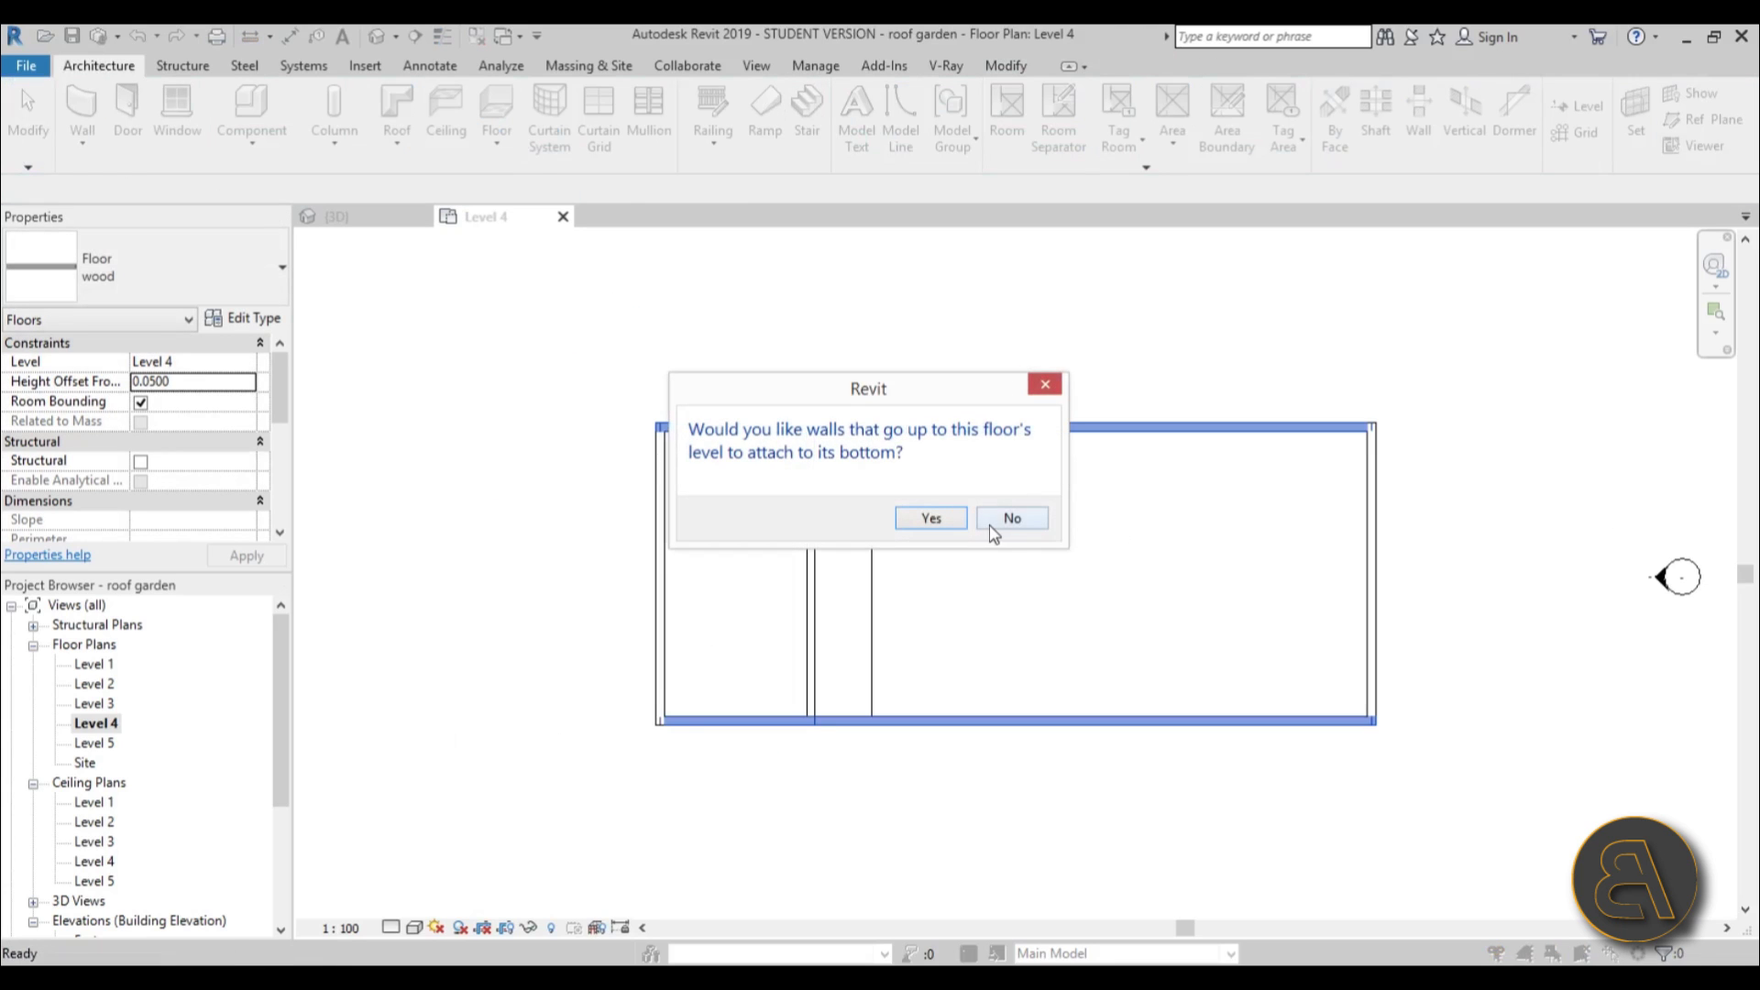
pyautogui.click(991, 527)
# Inspect the new wood path strip beside the grass in the 3D view.
pyautogui.click(375, 37)
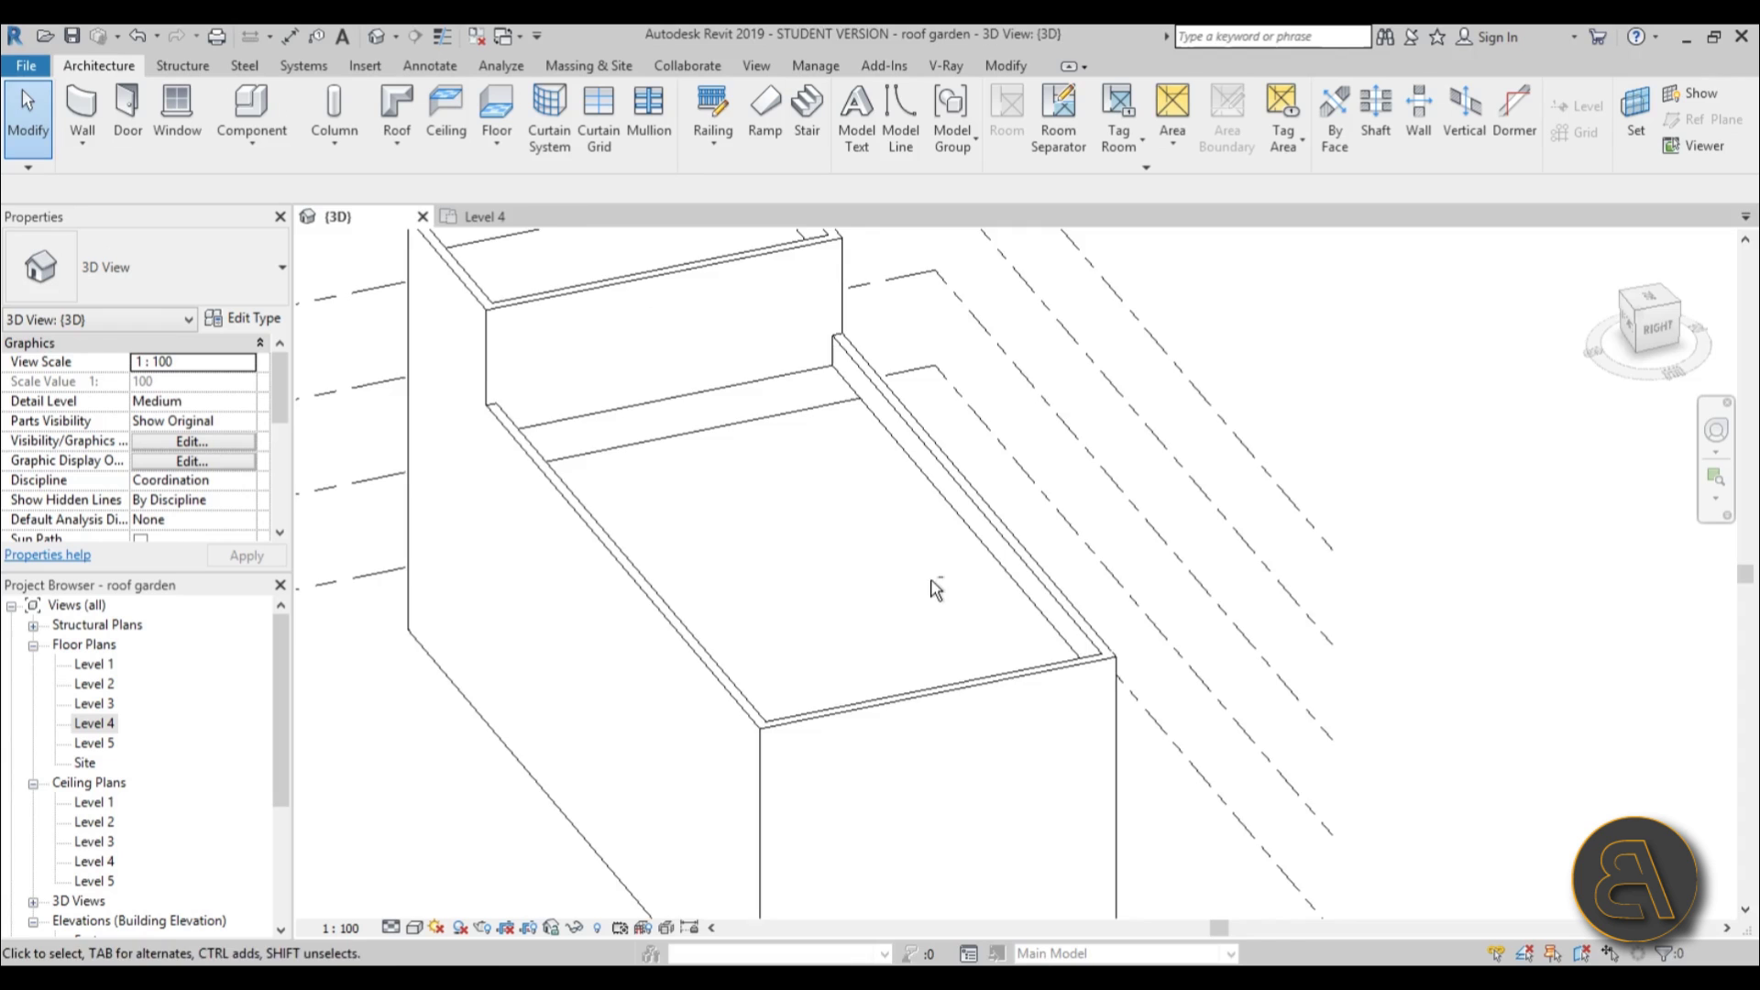
pyautogui.scroll(4, 932, 589)
pyautogui.click(702, 387)
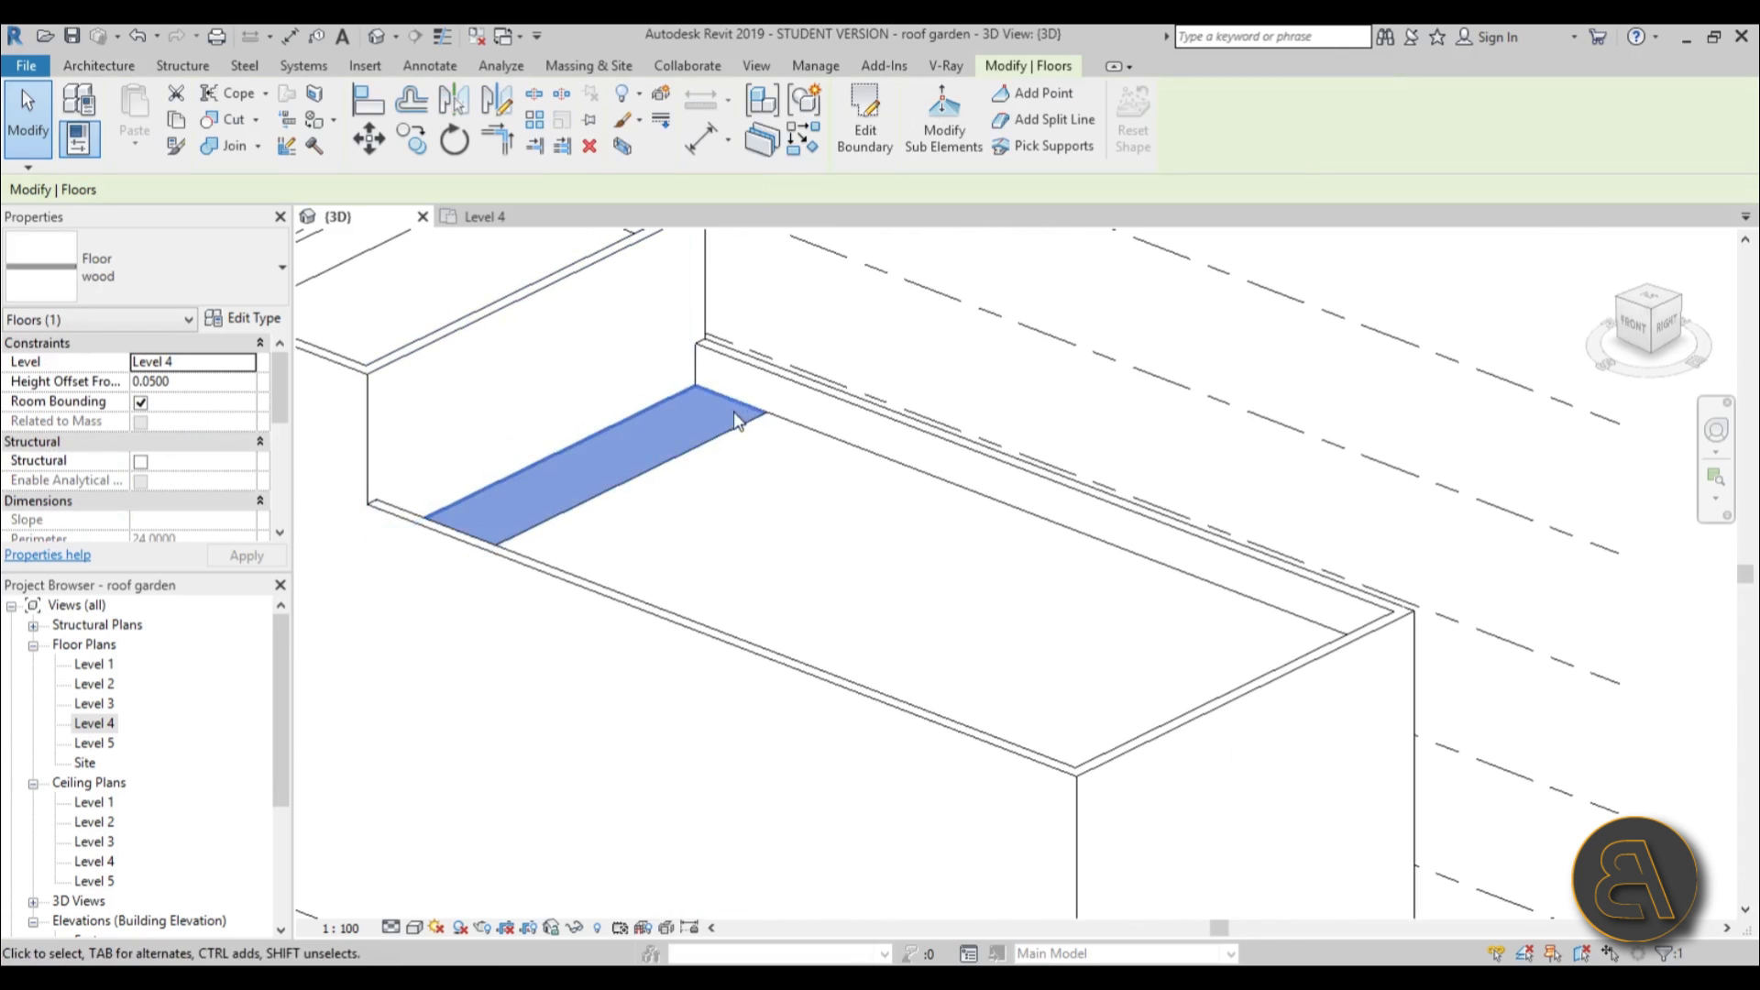
pyautogui.scroll(4, 805, 442)
pyautogui.press('Escape')
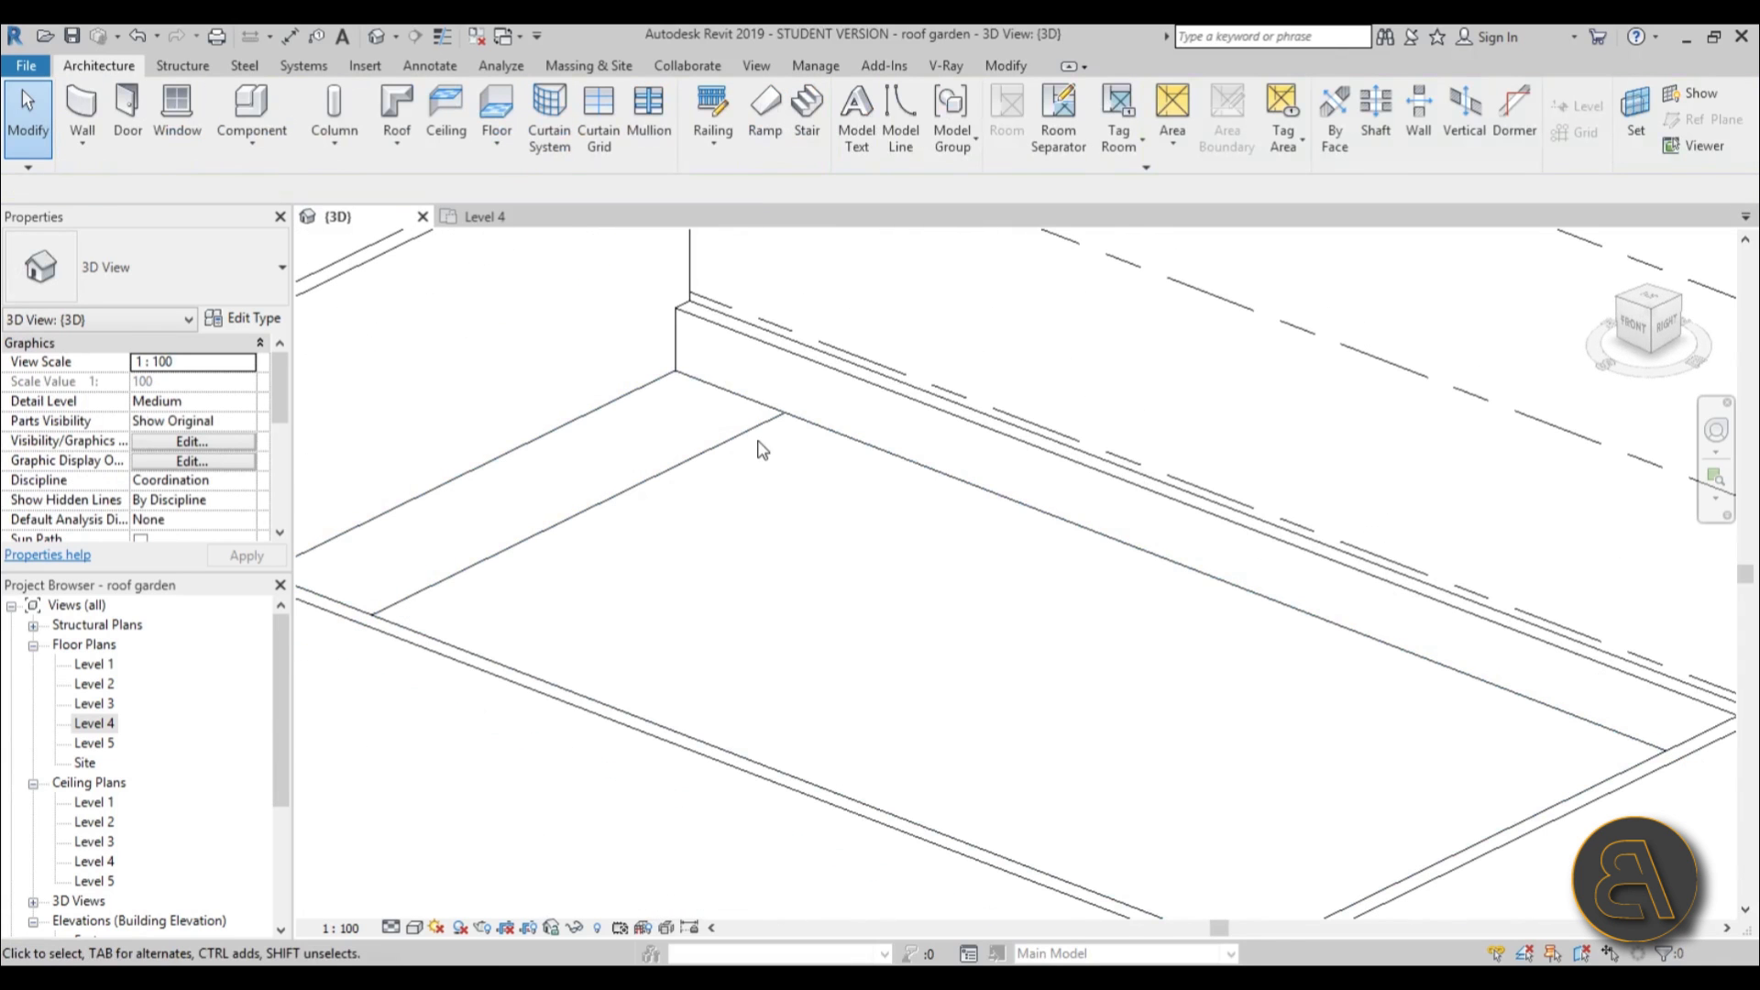
pyautogui.scroll(-2, 907, 687)
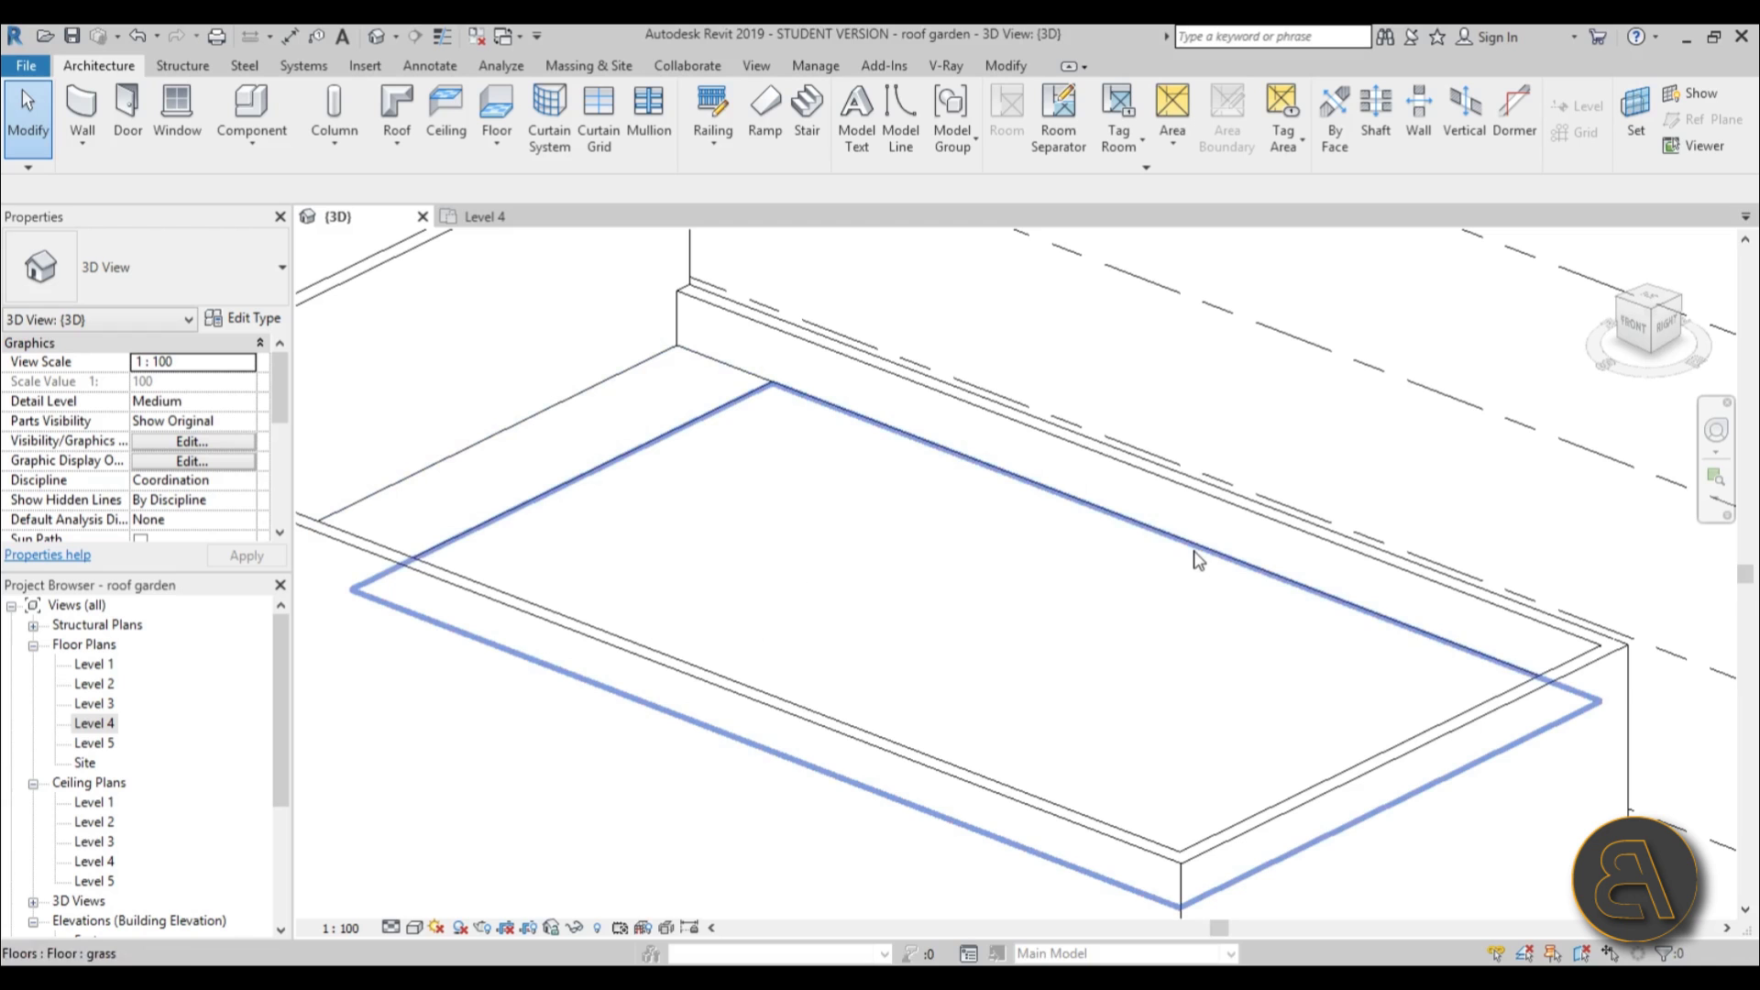
# Shrink the window to try dragging the gazebo file in, then maximize it again.
pyautogui.doubleClick(852, 40)
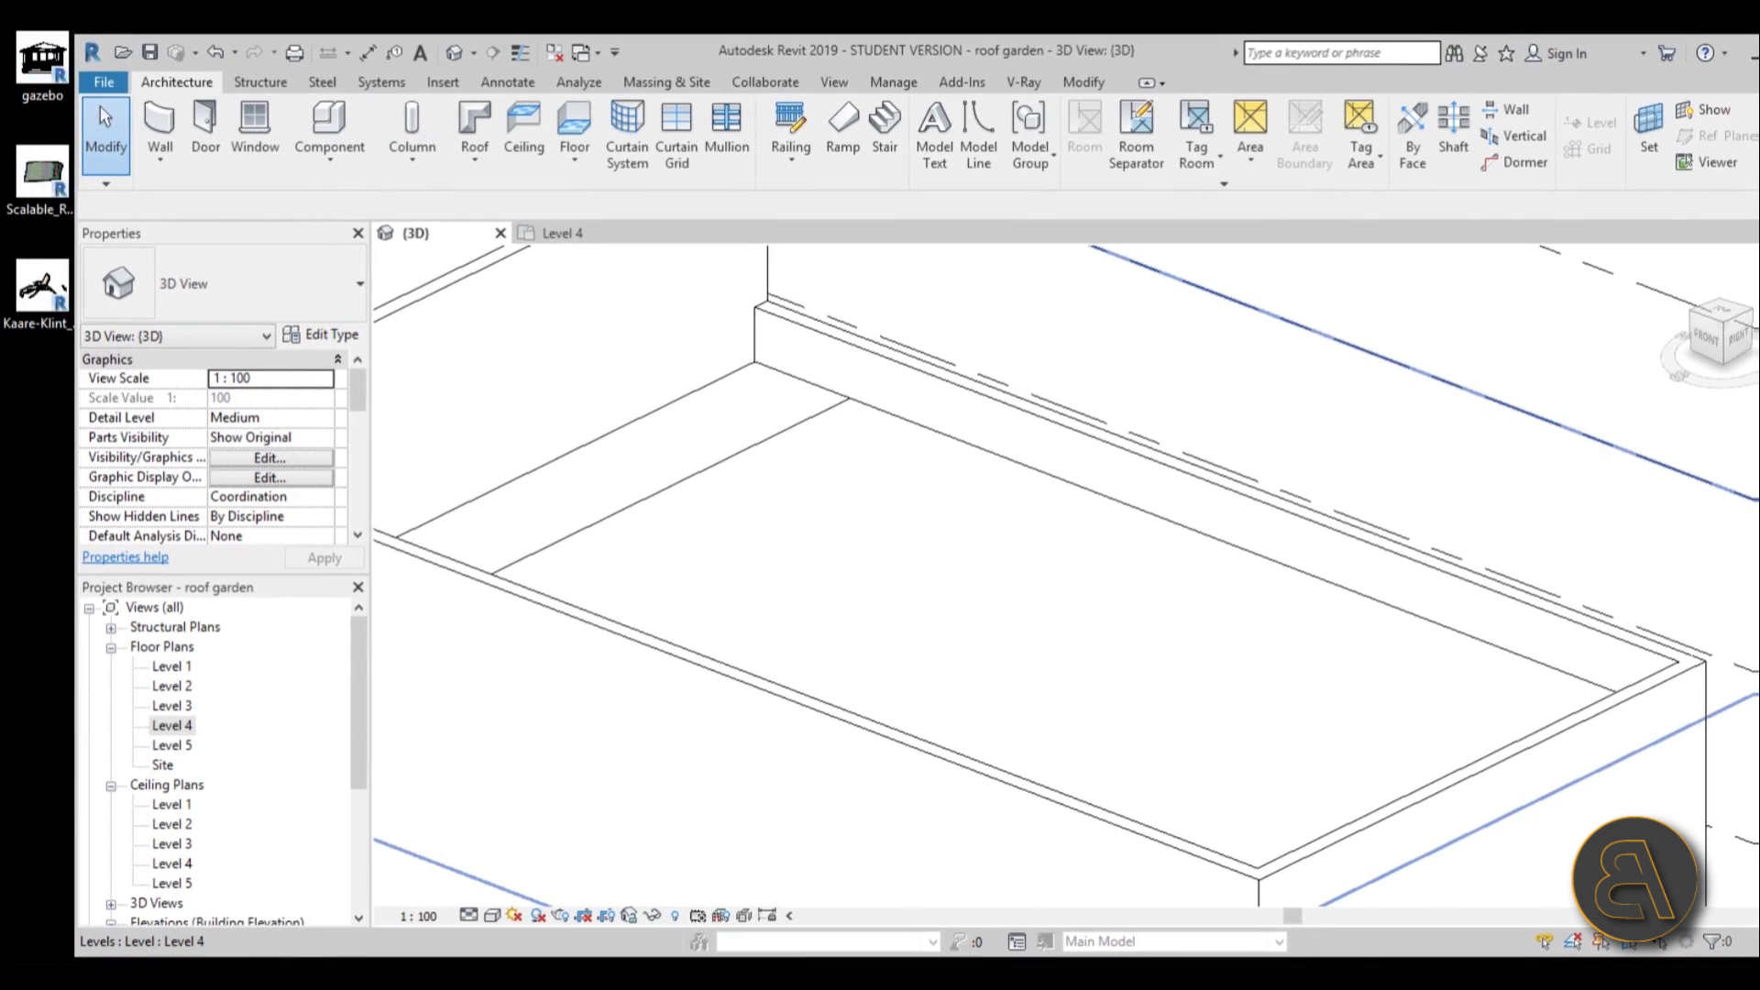
pyautogui.moveTo(42, 62)
pyautogui.mouseDown()
pyautogui.moveTo(816, 467)
pyautogui.moveTo(907, 538)
pyautogui.moveTo(42, 62)
pyautogui.mouseUp()
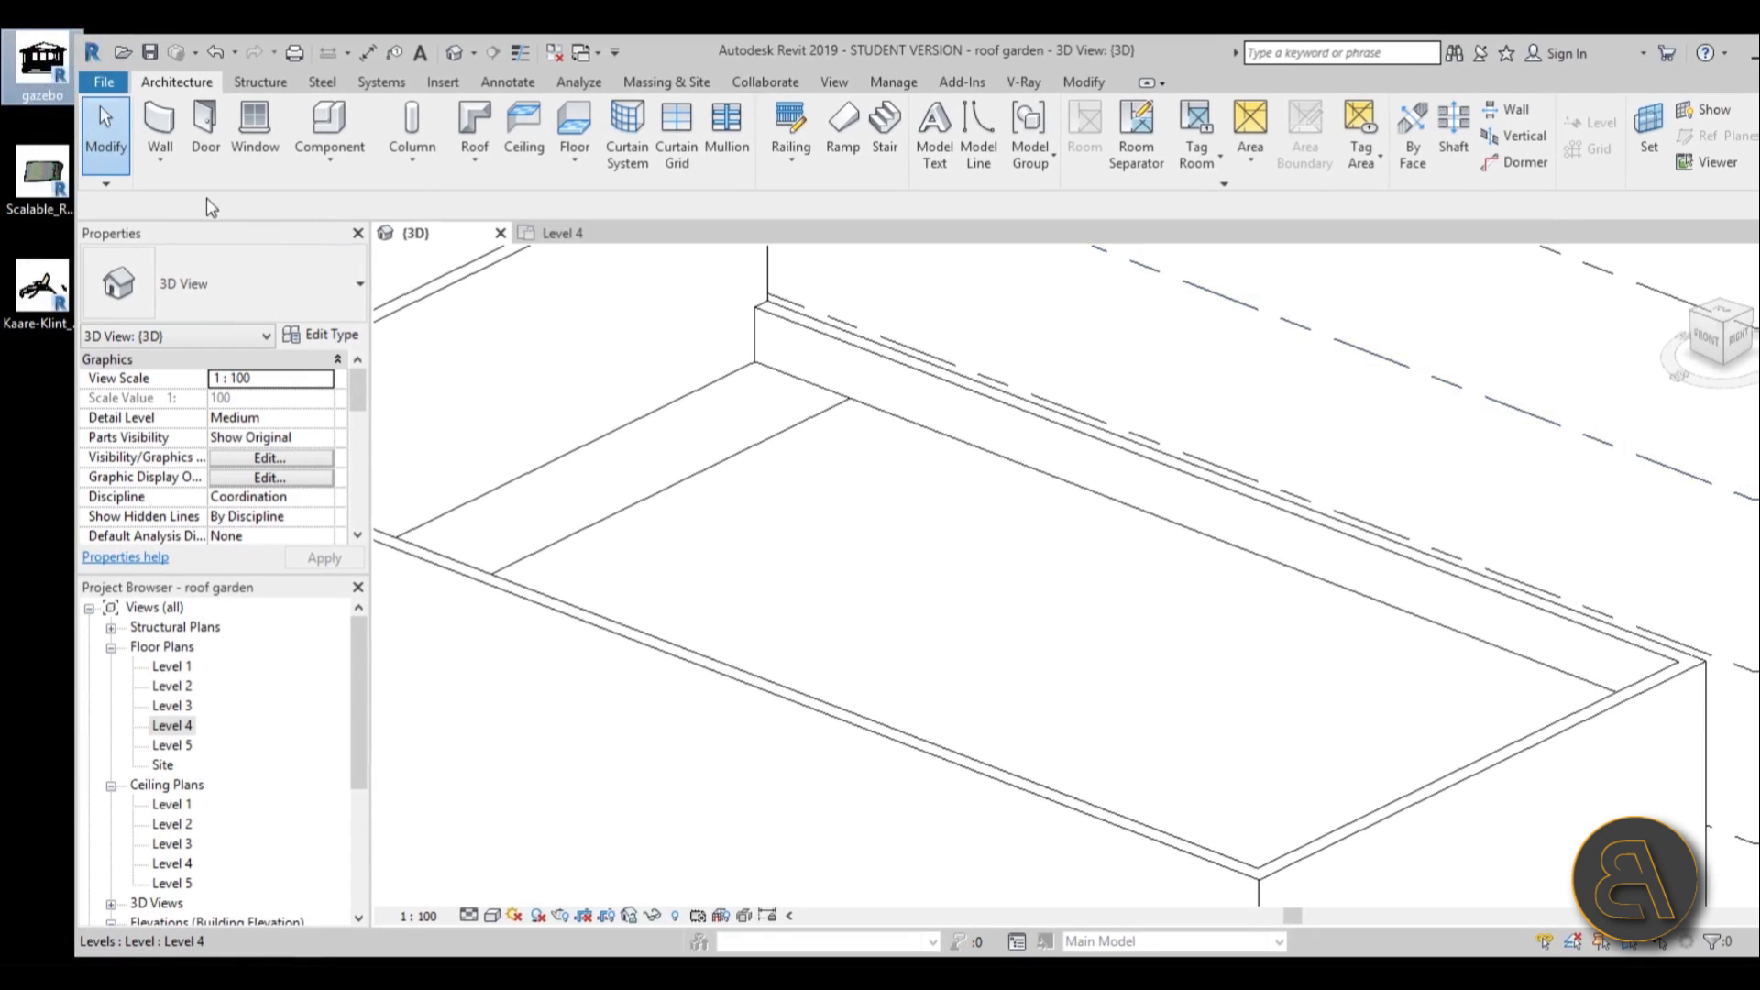
pyautogui.doubleClick(1013, 48)
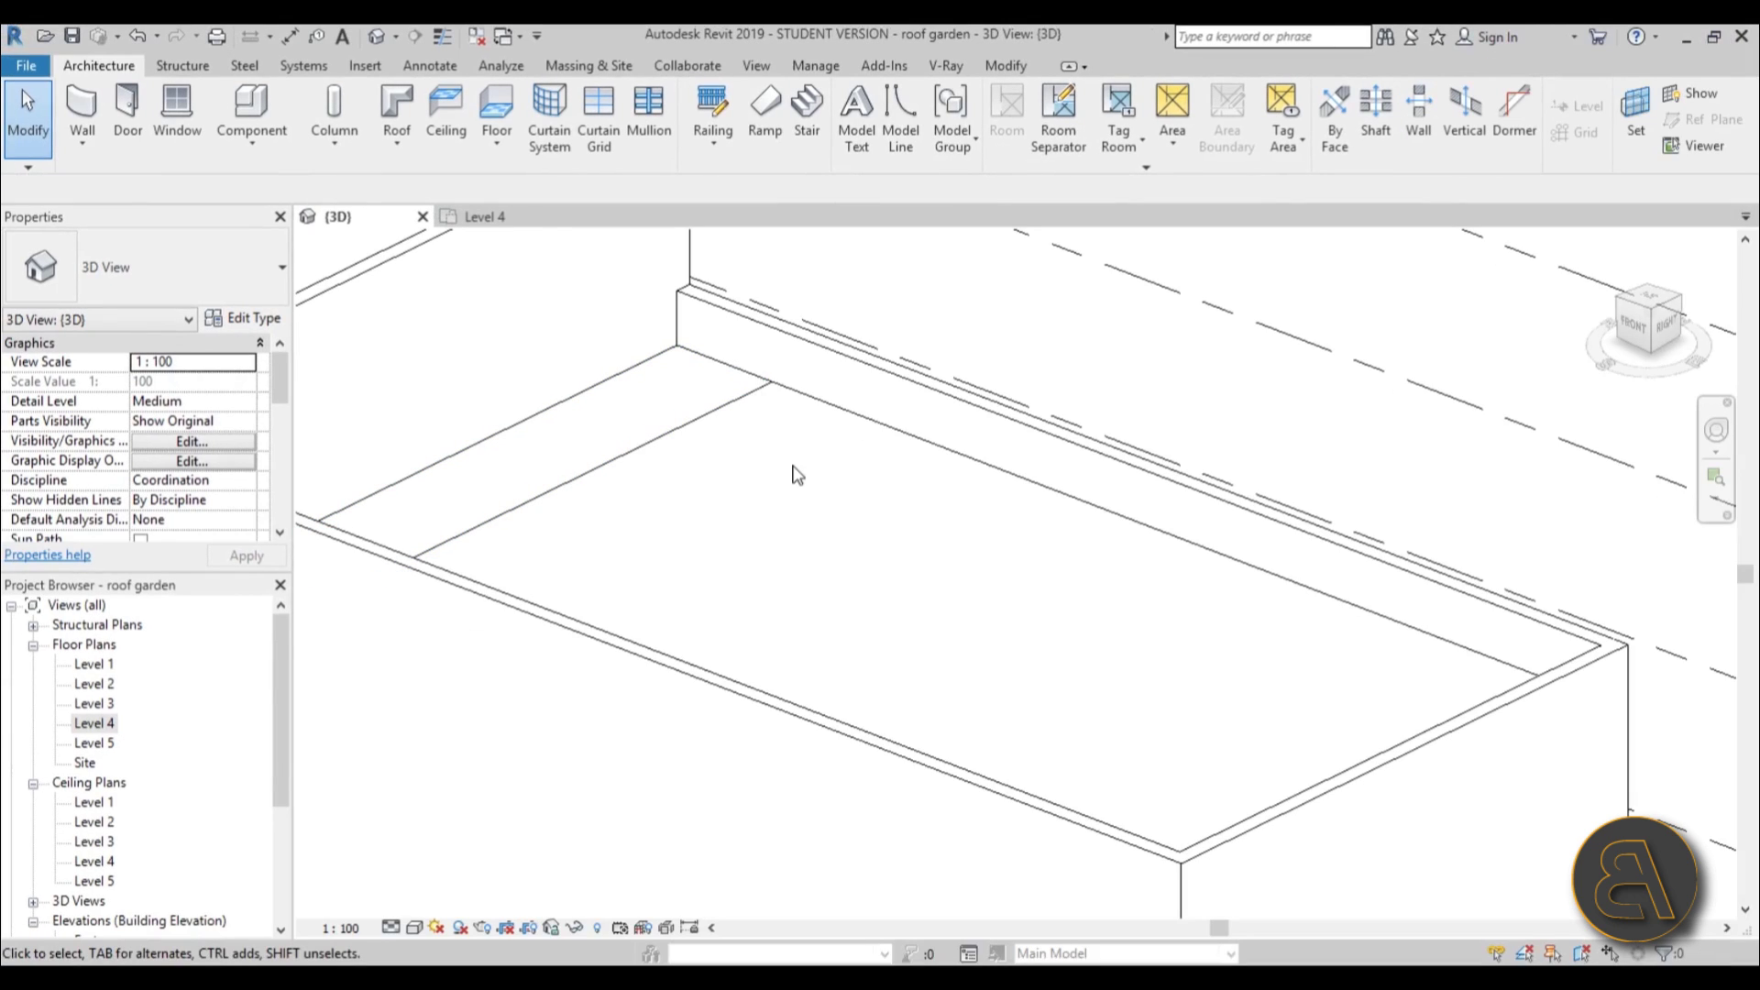
# Link gazebo.rvt from the Desktop using Auto - Origin to Origin placement.
pyautogui.click(365, 72)
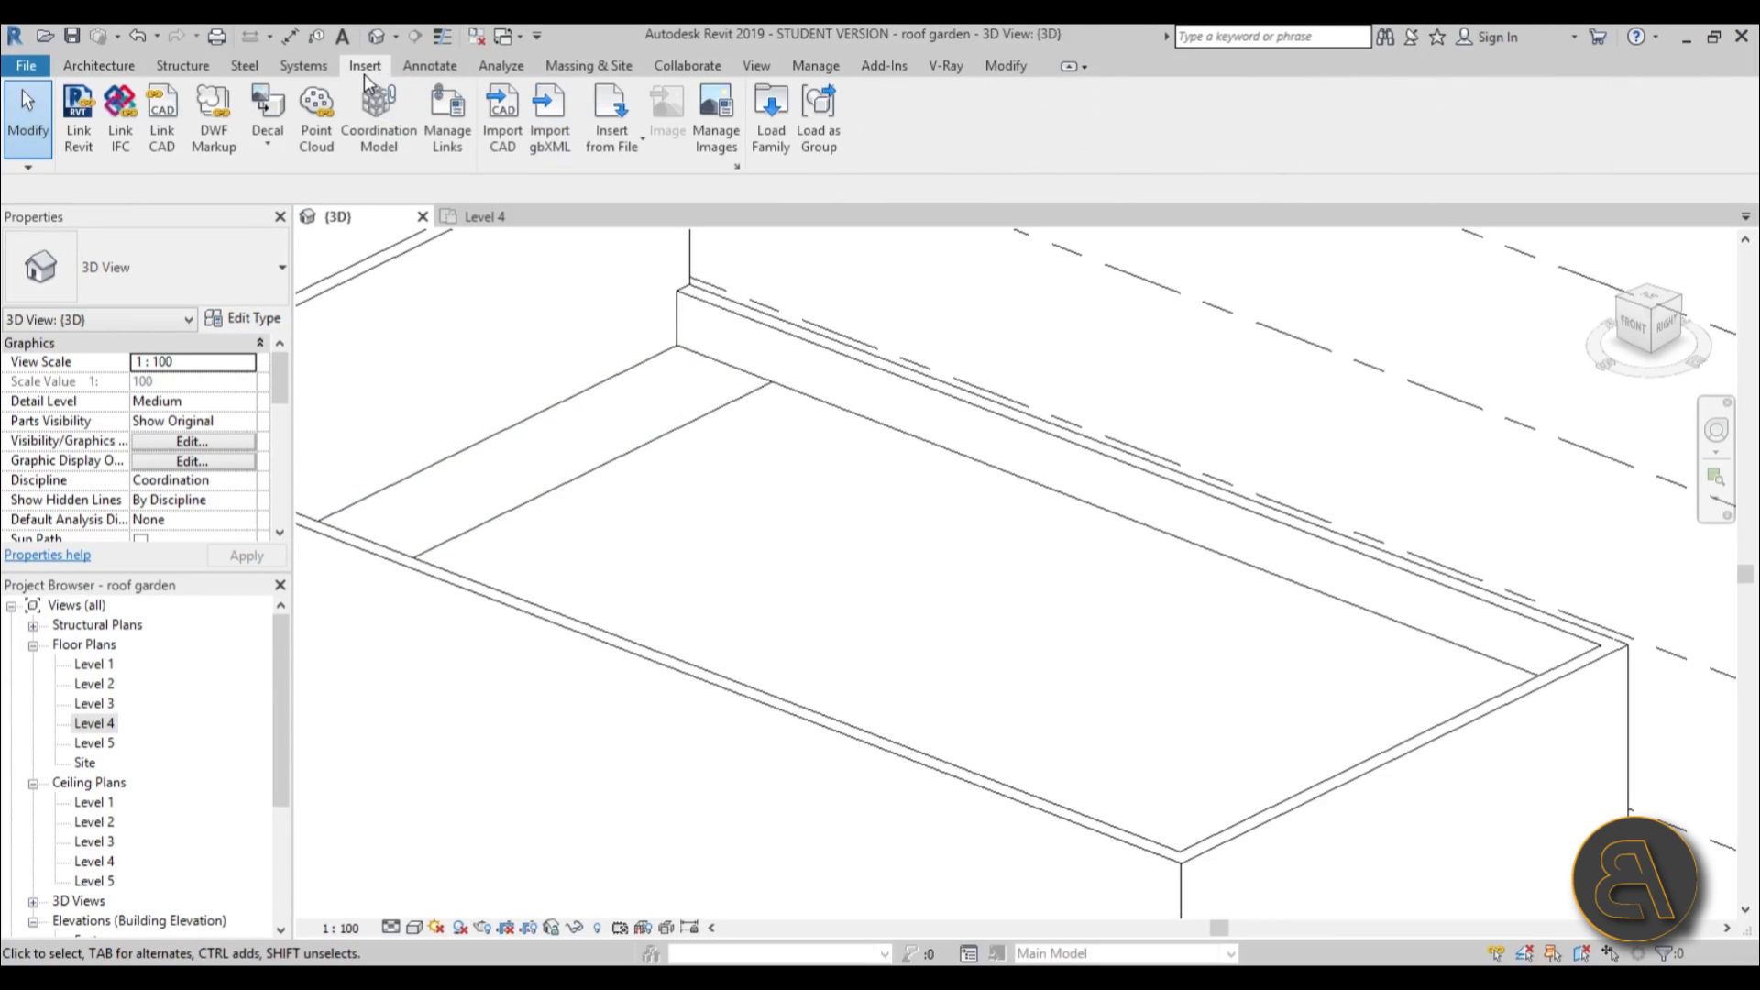
pyautogui.click(79, 137)
pyautogui.click(702, 756)
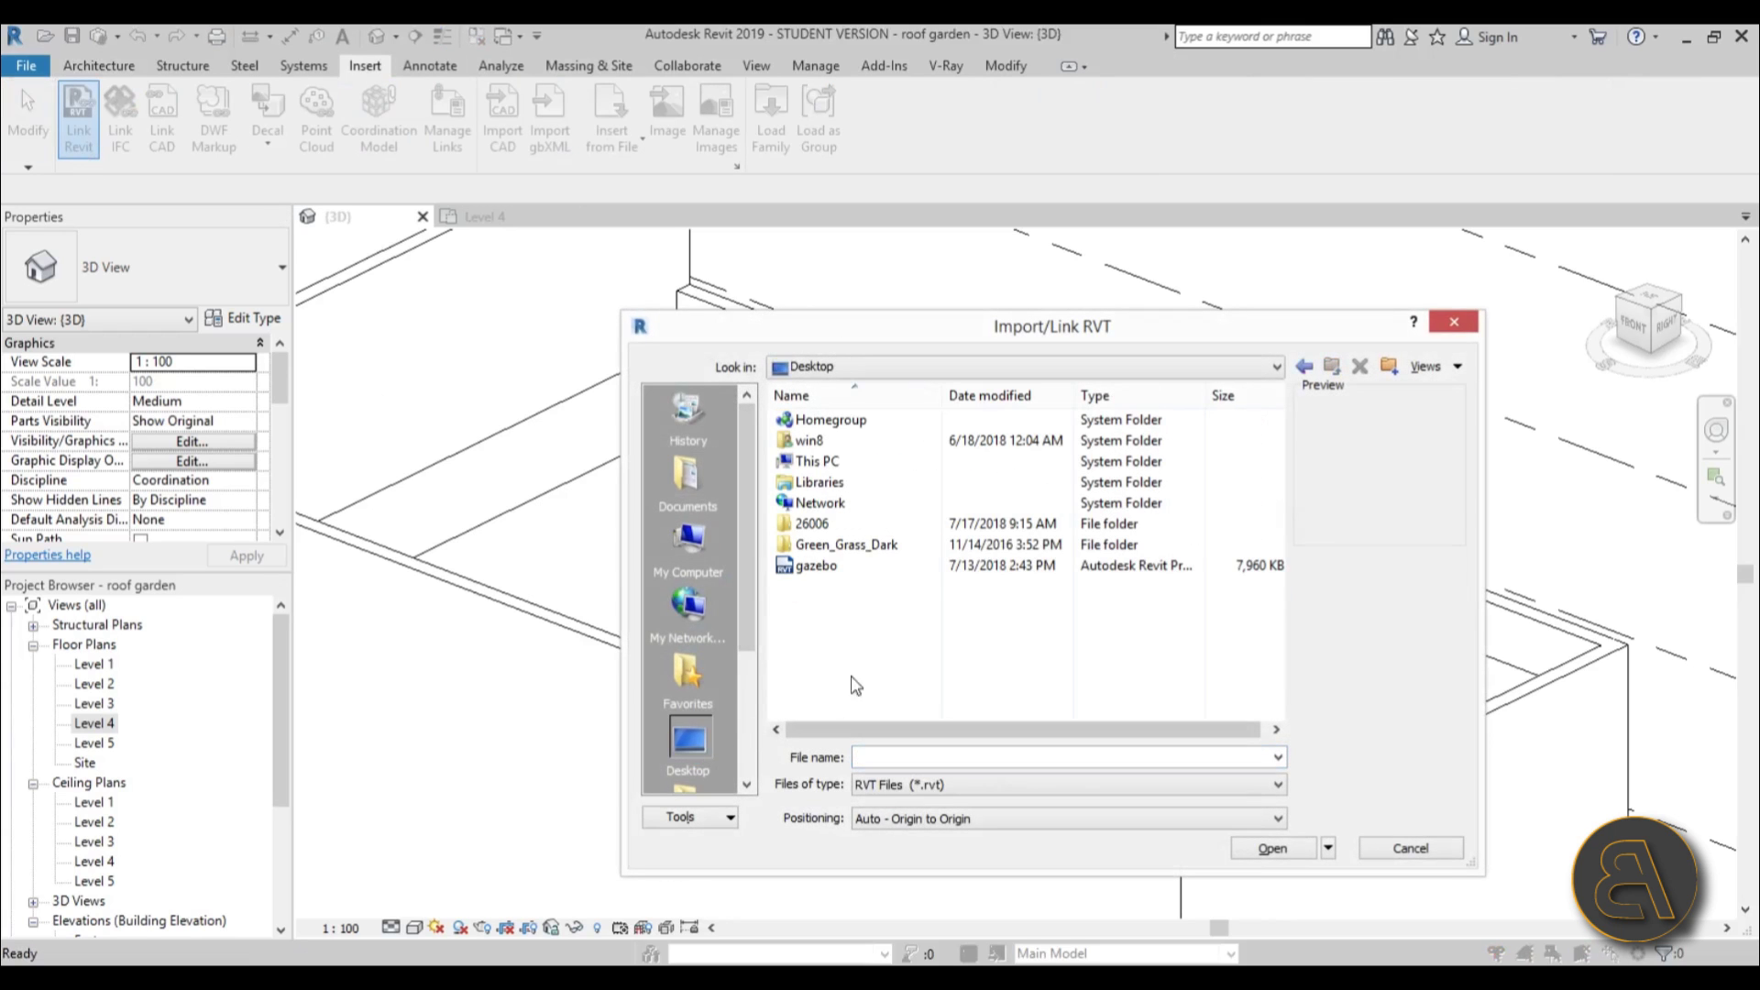
pyautogui.click(829, 563)
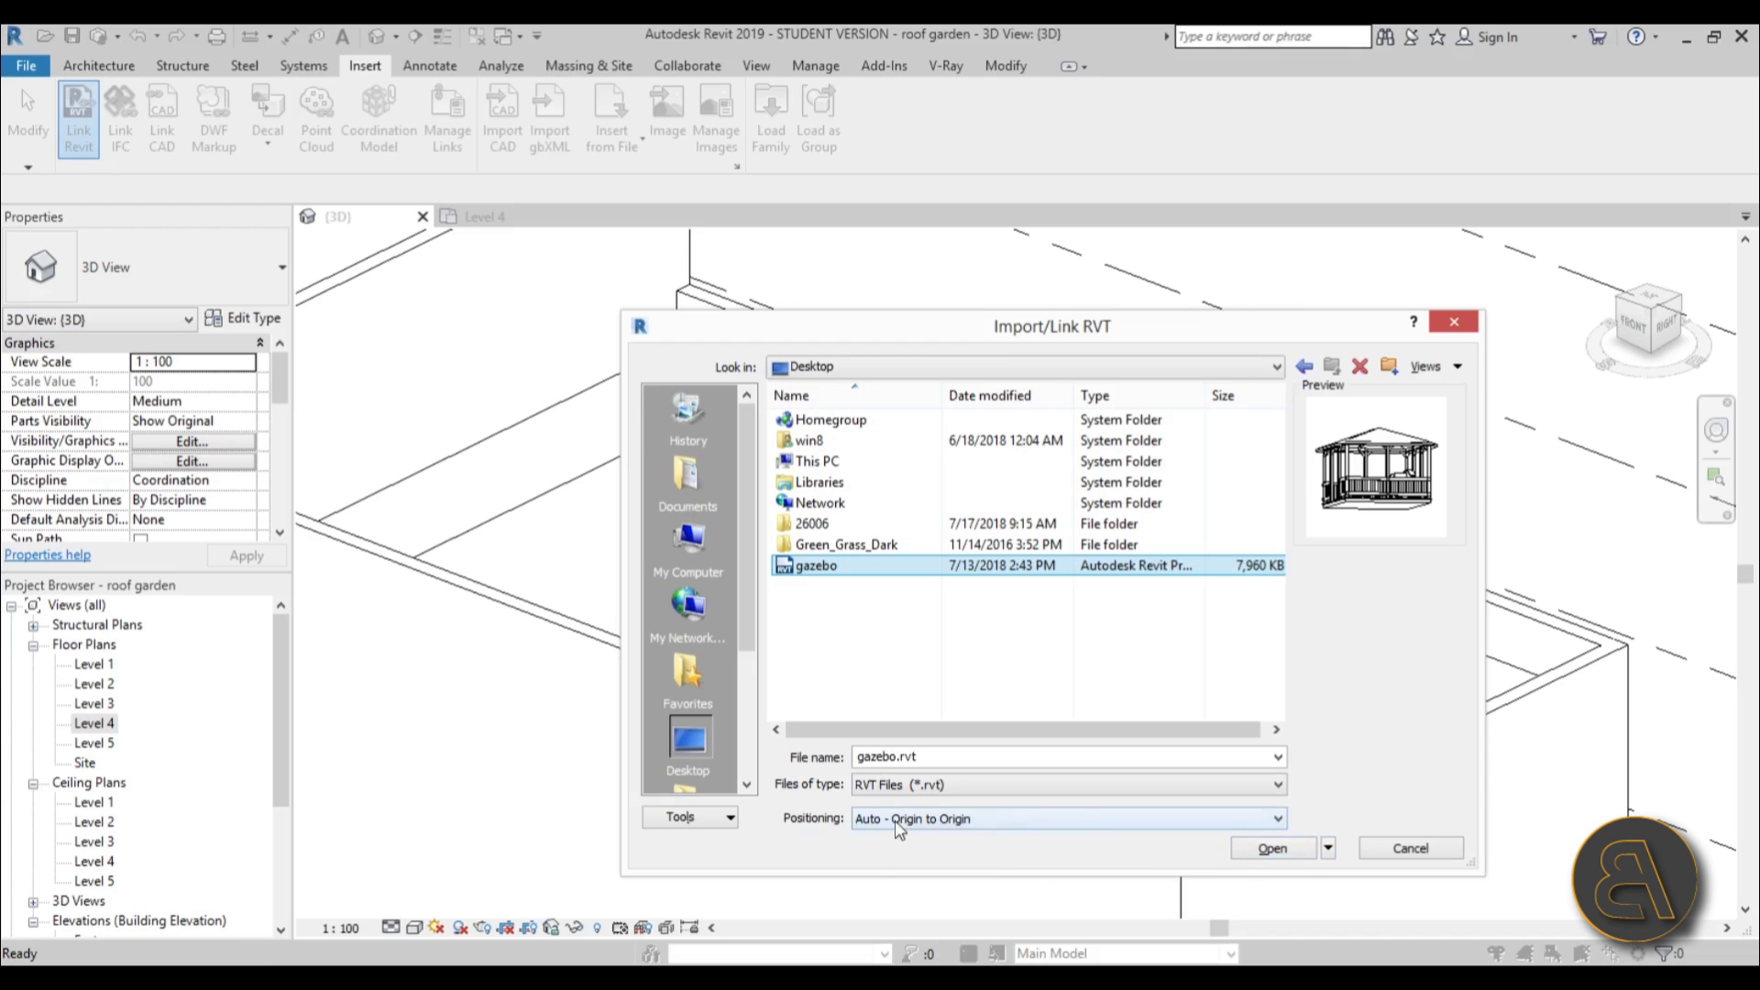
pyautogui.click(1262, 852)
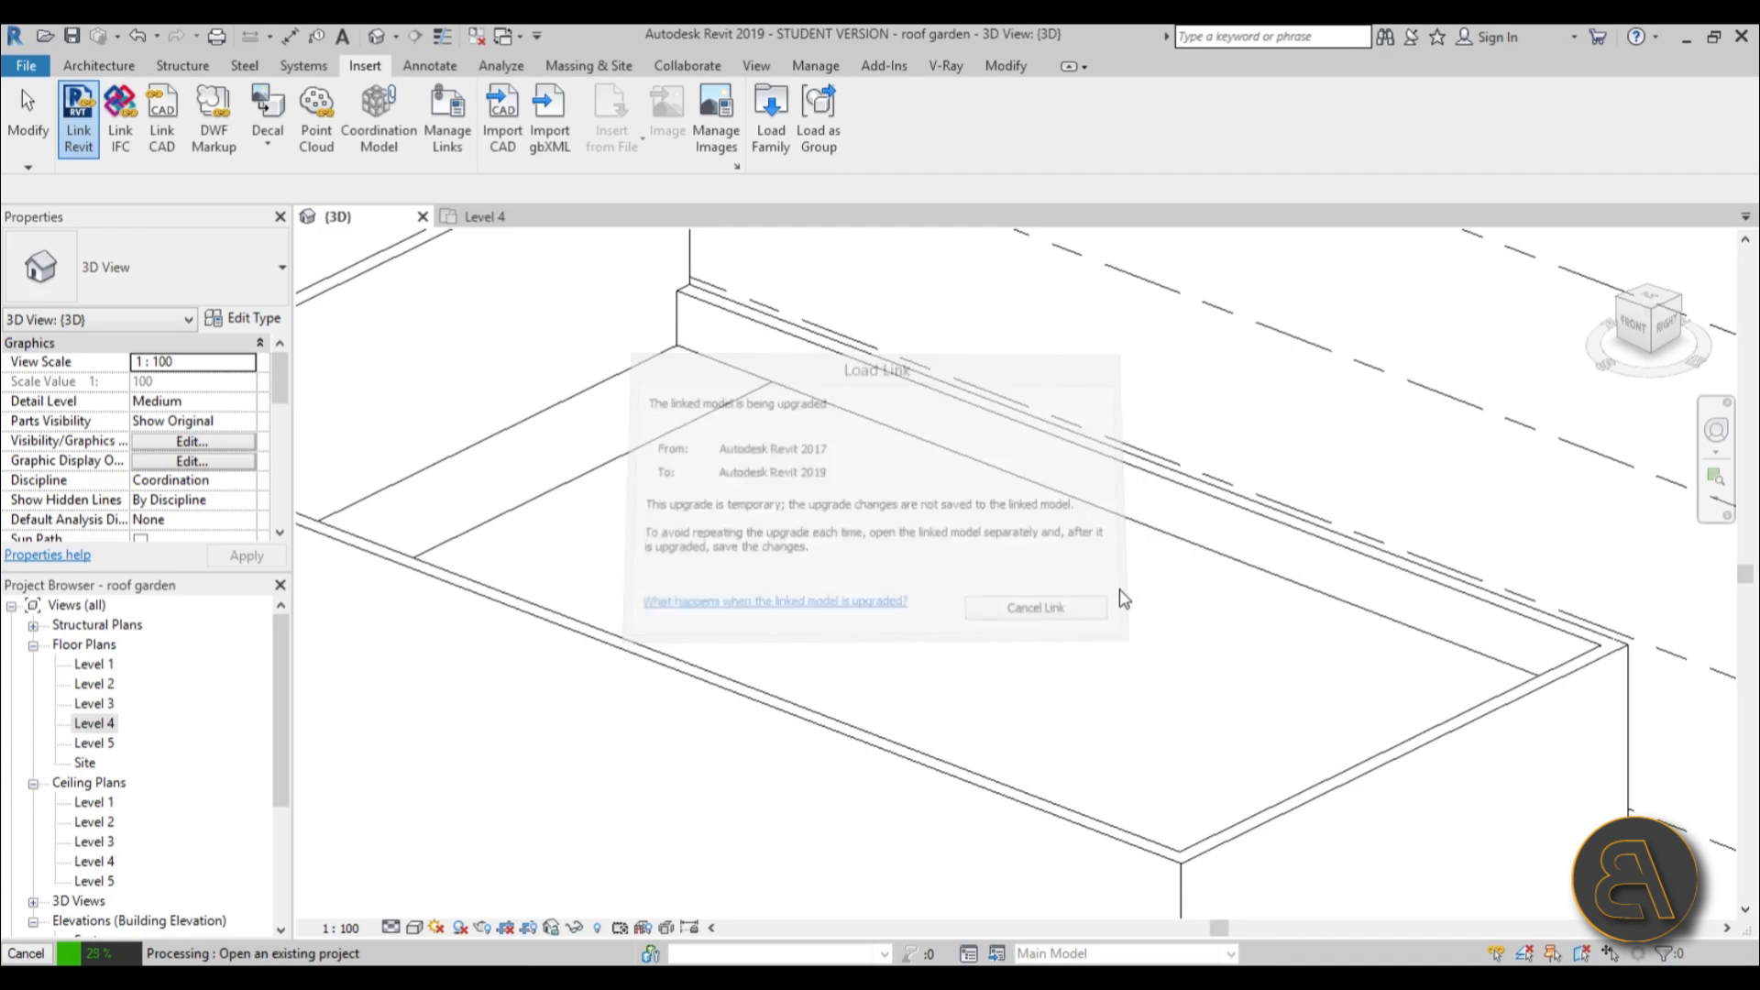
pyautogui.scroll(-5, 872, 641)
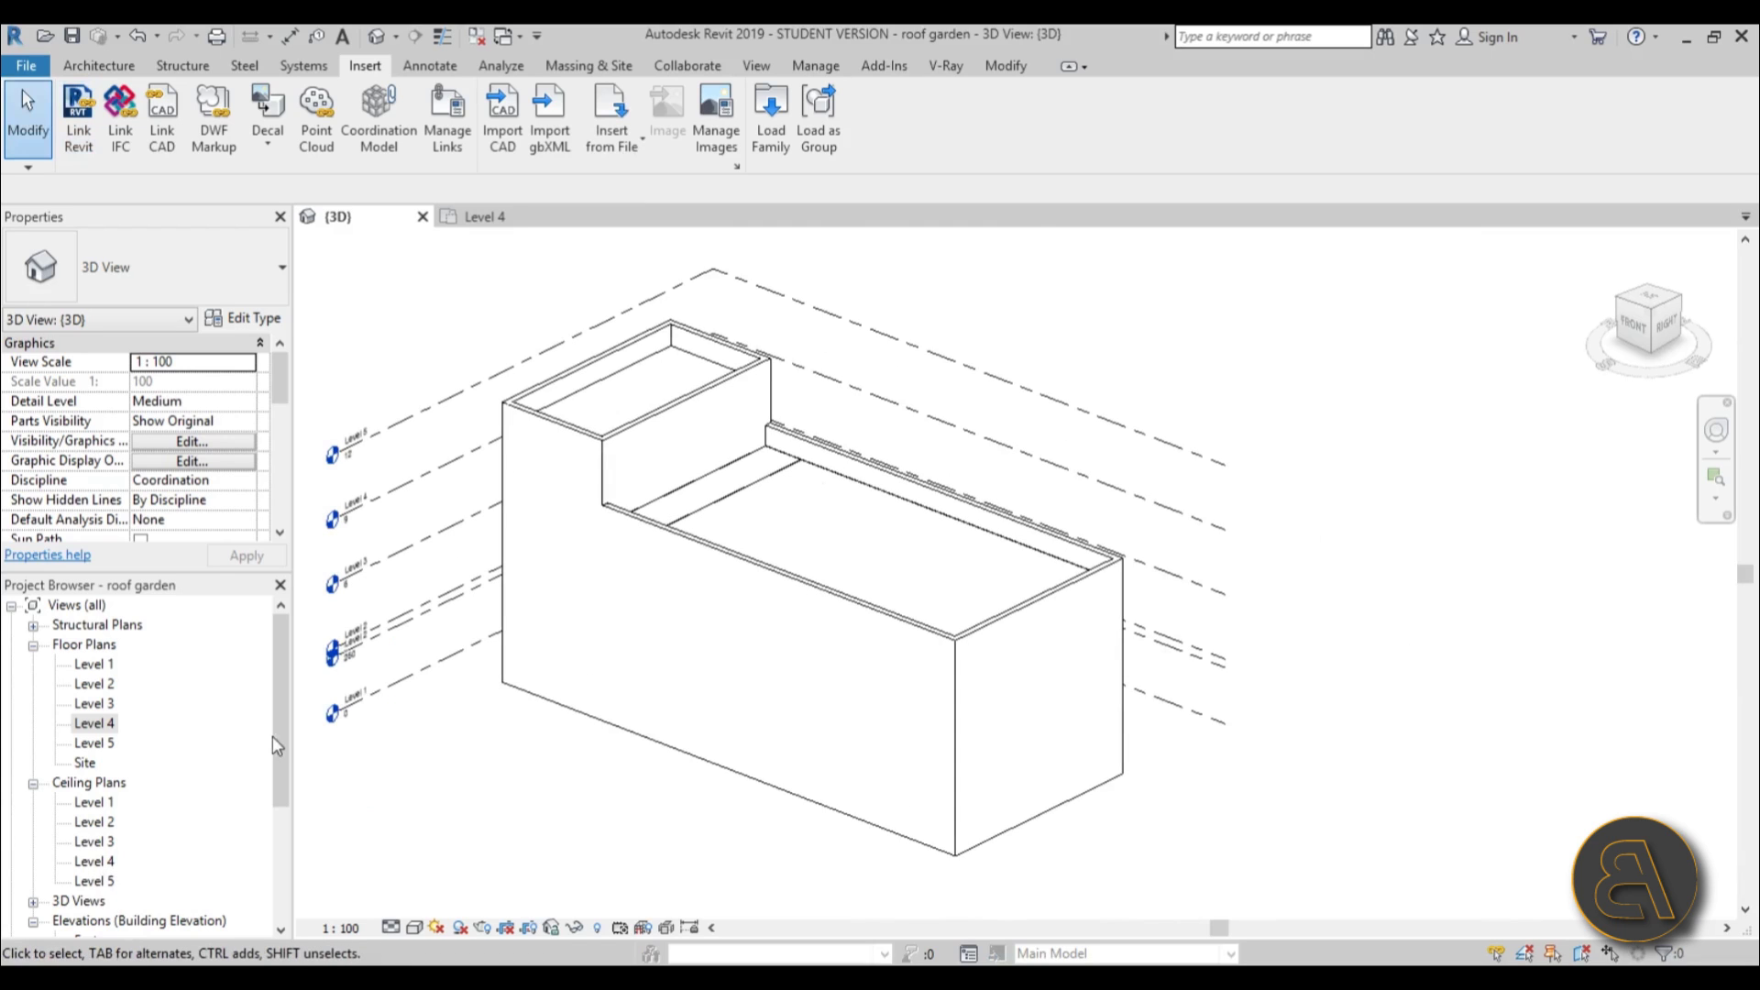
# Open the South elevation and switch it to Wireframe.
pyautogui.scroll(-5, 276, 744)
pyautogui.doubleClick(91, 781)
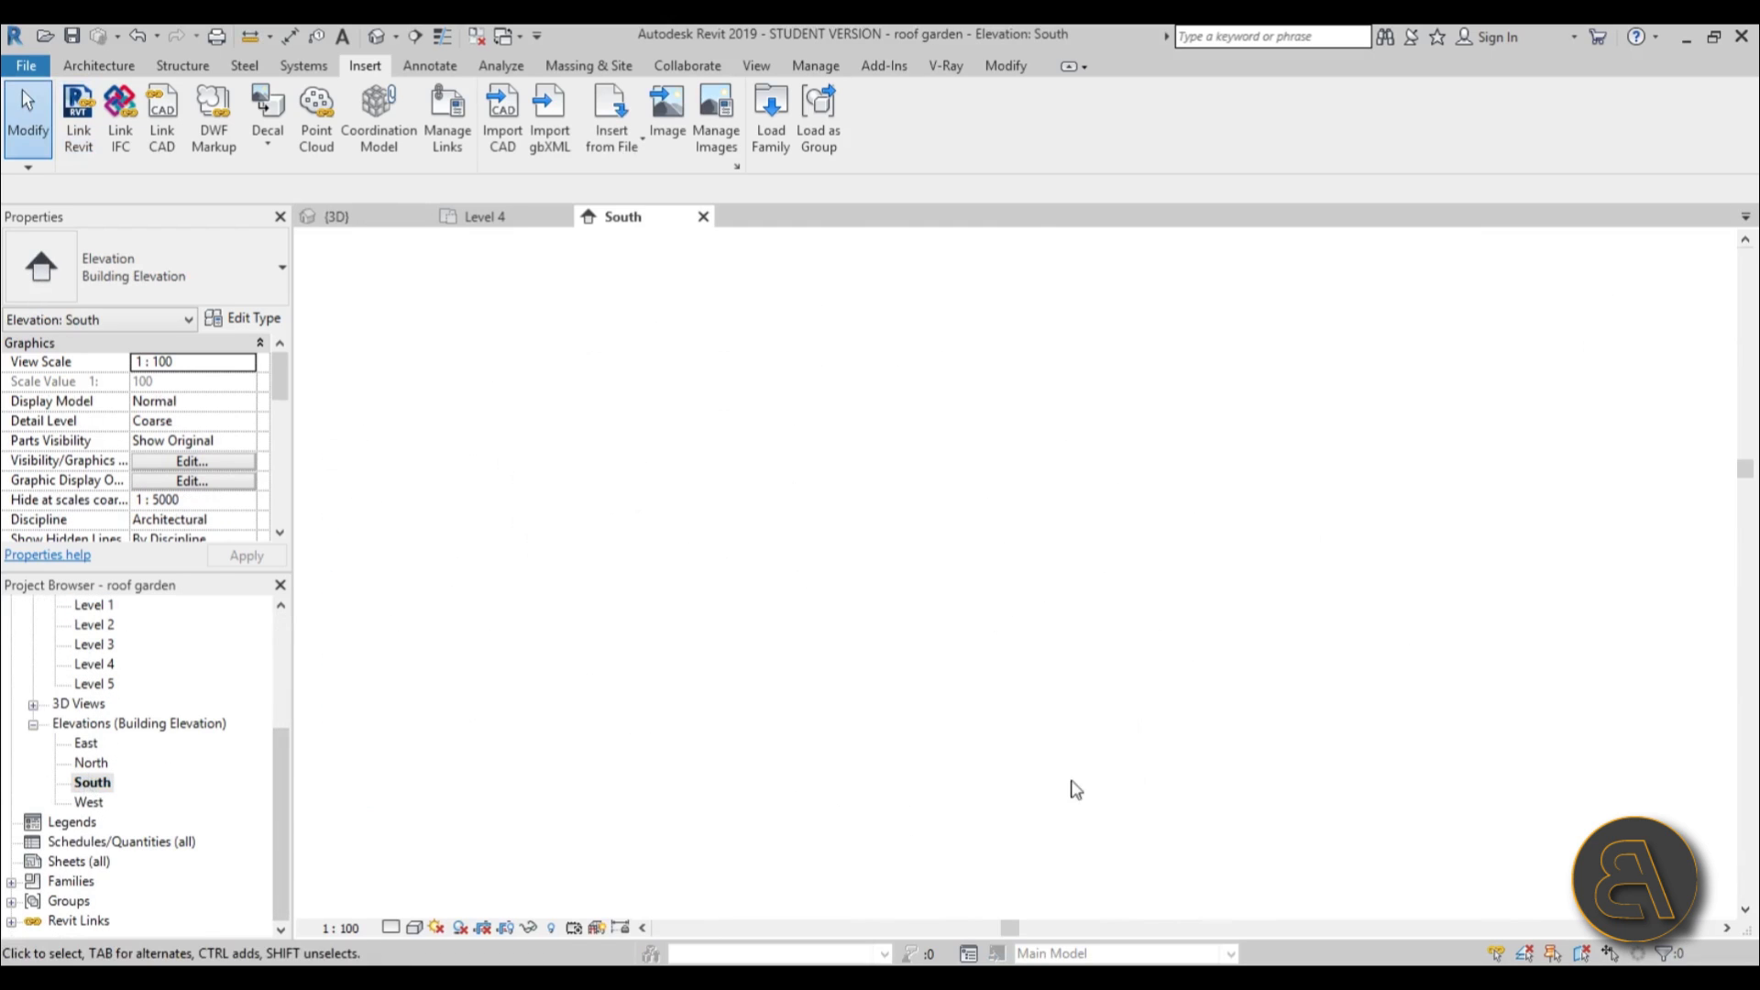
pyautogui.scroll(2, 1009, 730)
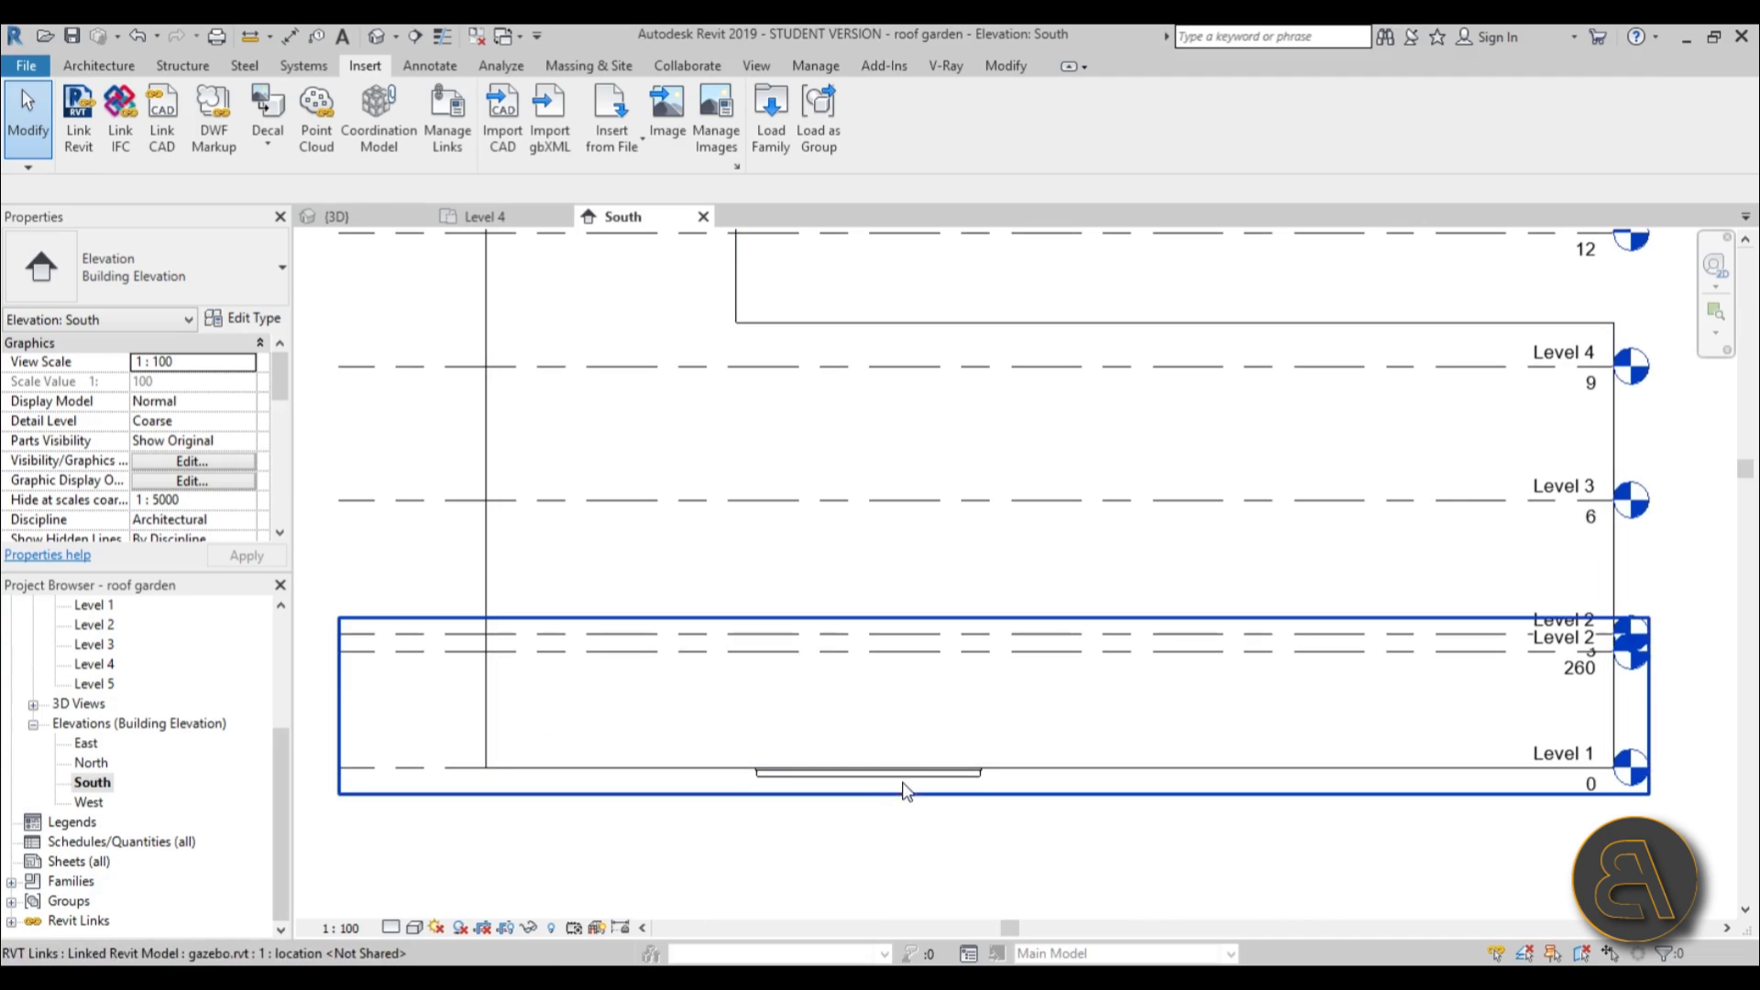
pyautogui.click(417, 928)
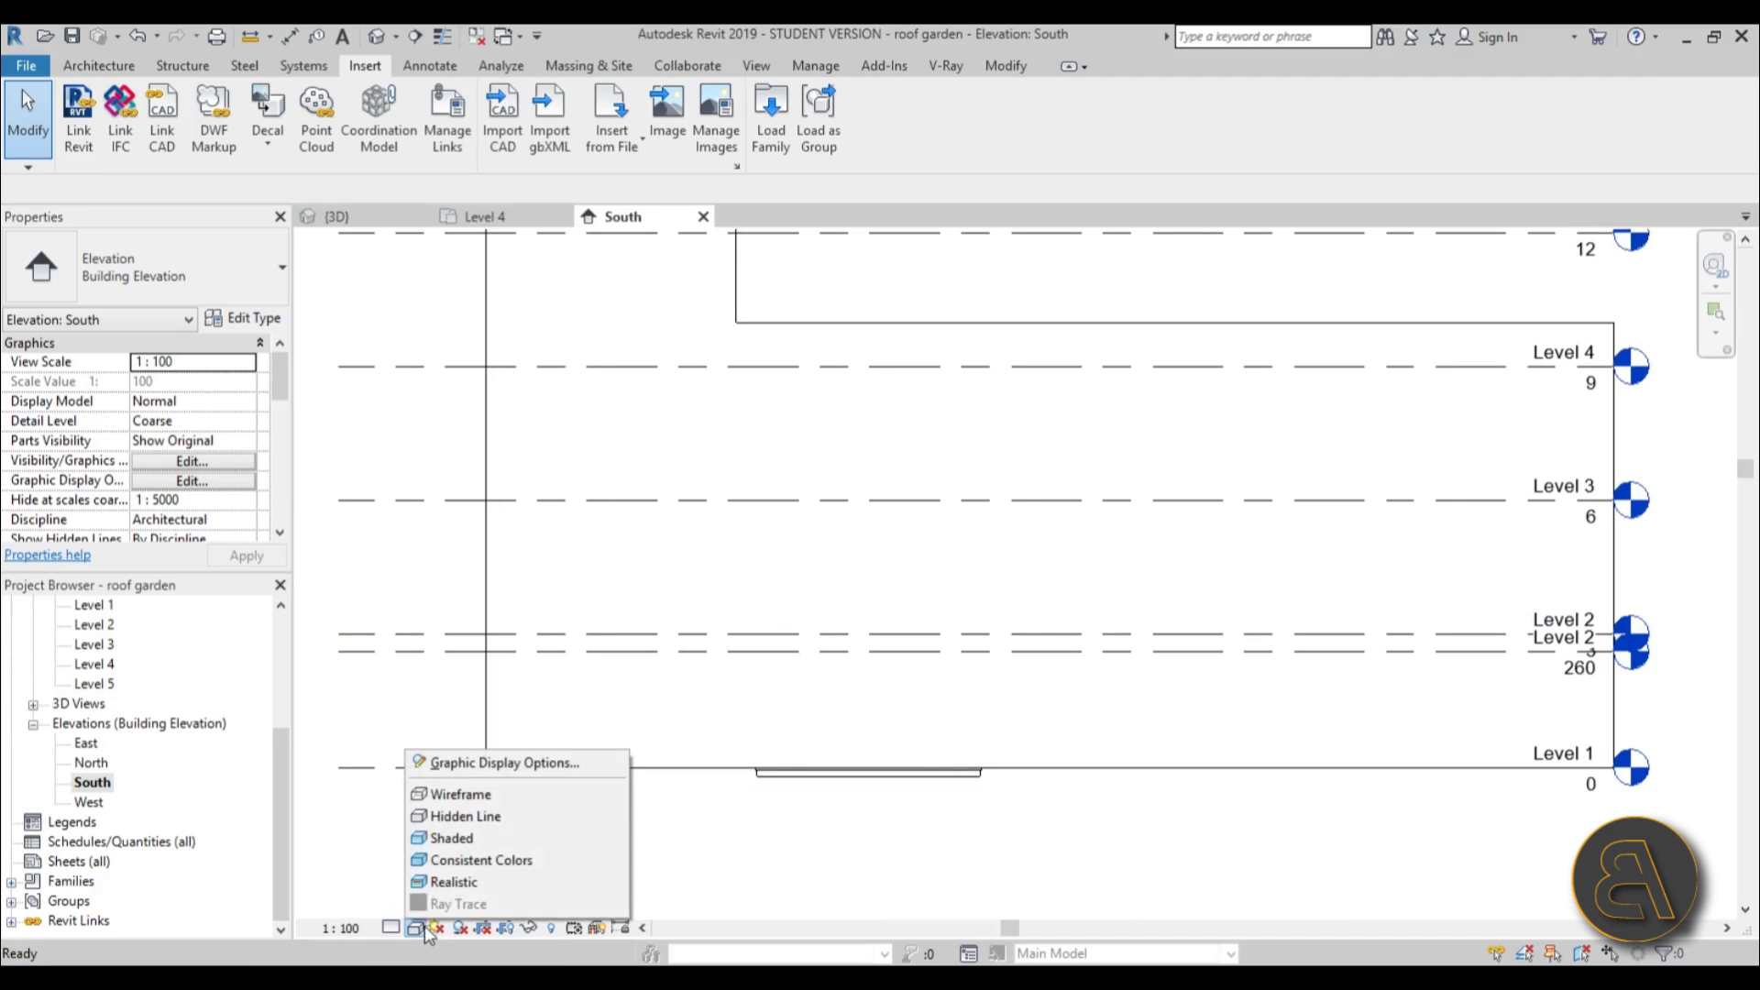
pyautogui.click(459, 794)
# Drag the linked gazebo up from ground level onto Level 4.
pyautogui.click(894, 733)
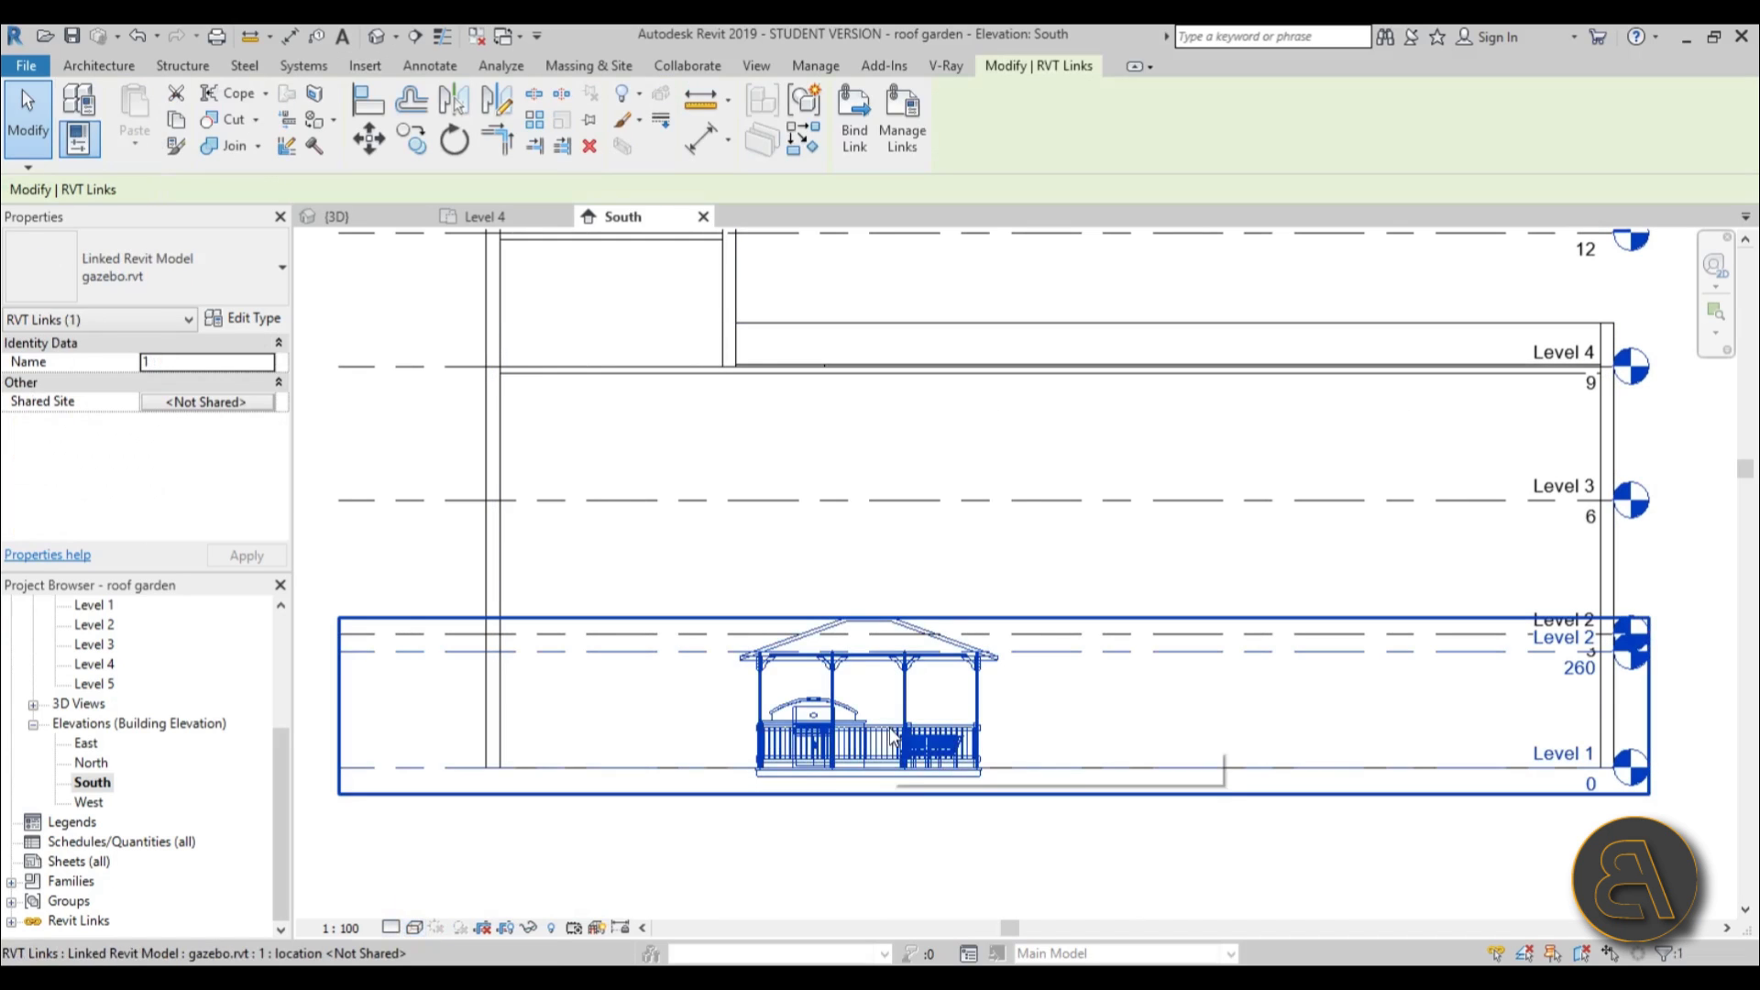
pyautogui.scroll(-3, 770, 783)
pyautogui.scroll(2, 758, 801)
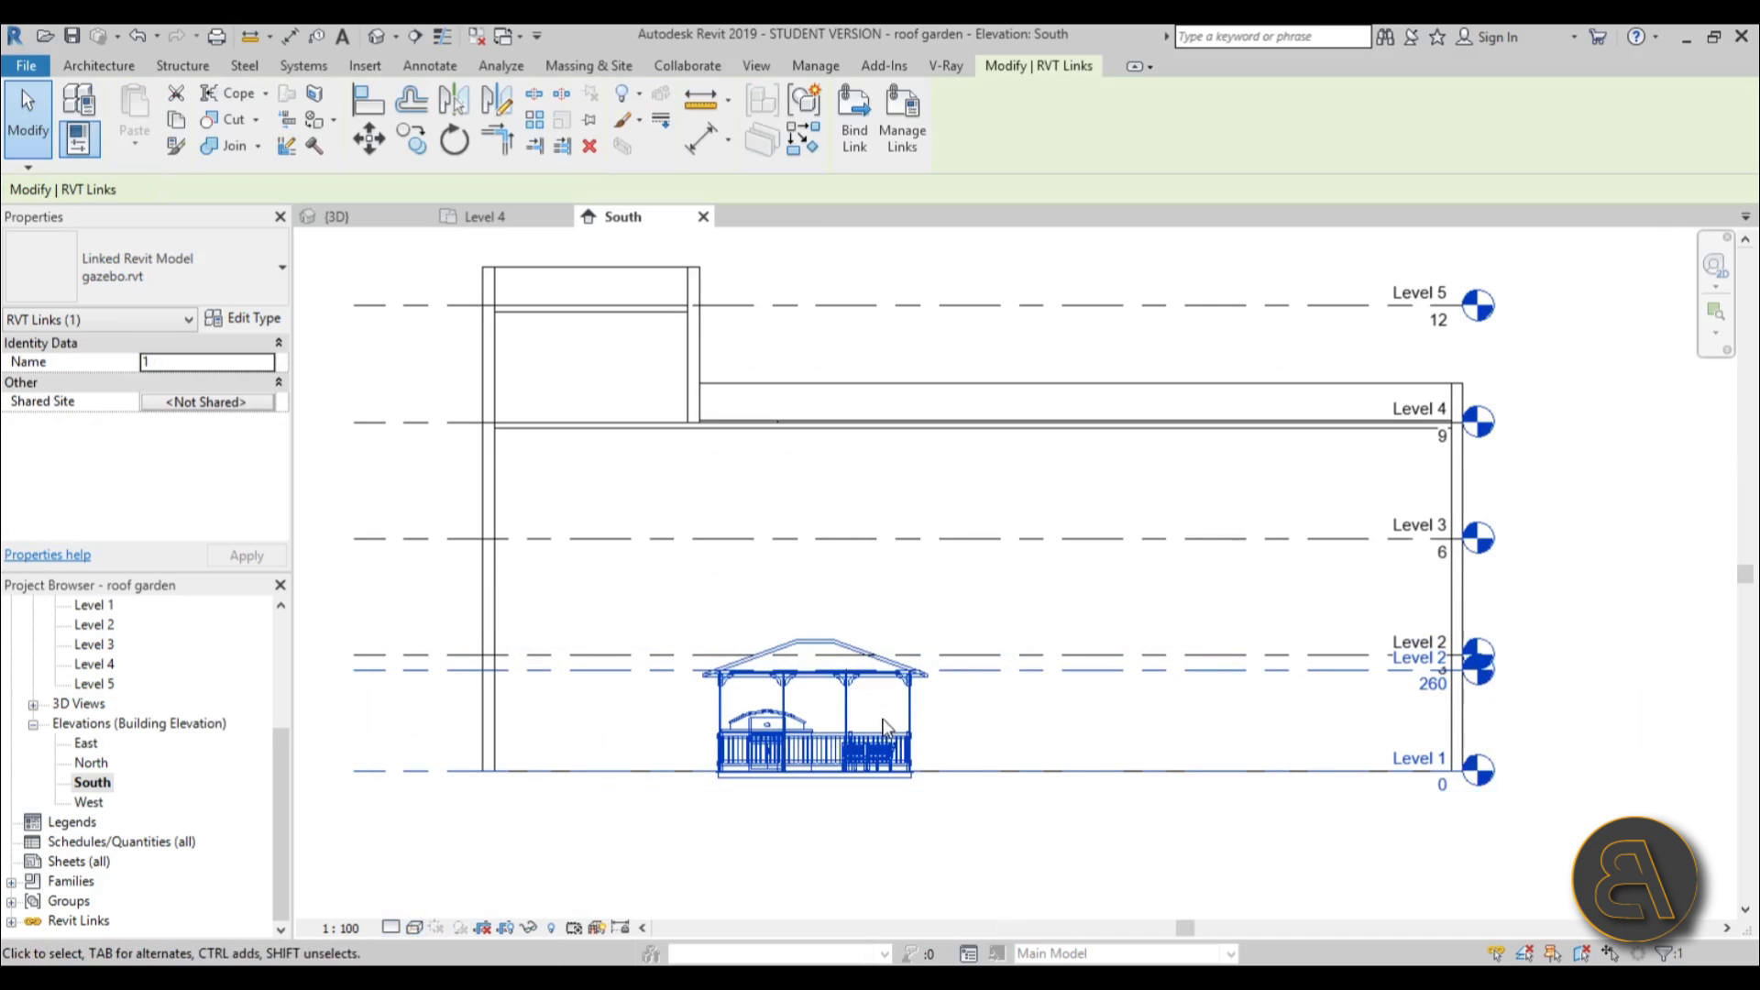
pyautogui.moveTo(857, 727); pyautogui.dragTo(1376, 373)
pyautogui.scroll(6, 1430, 422)
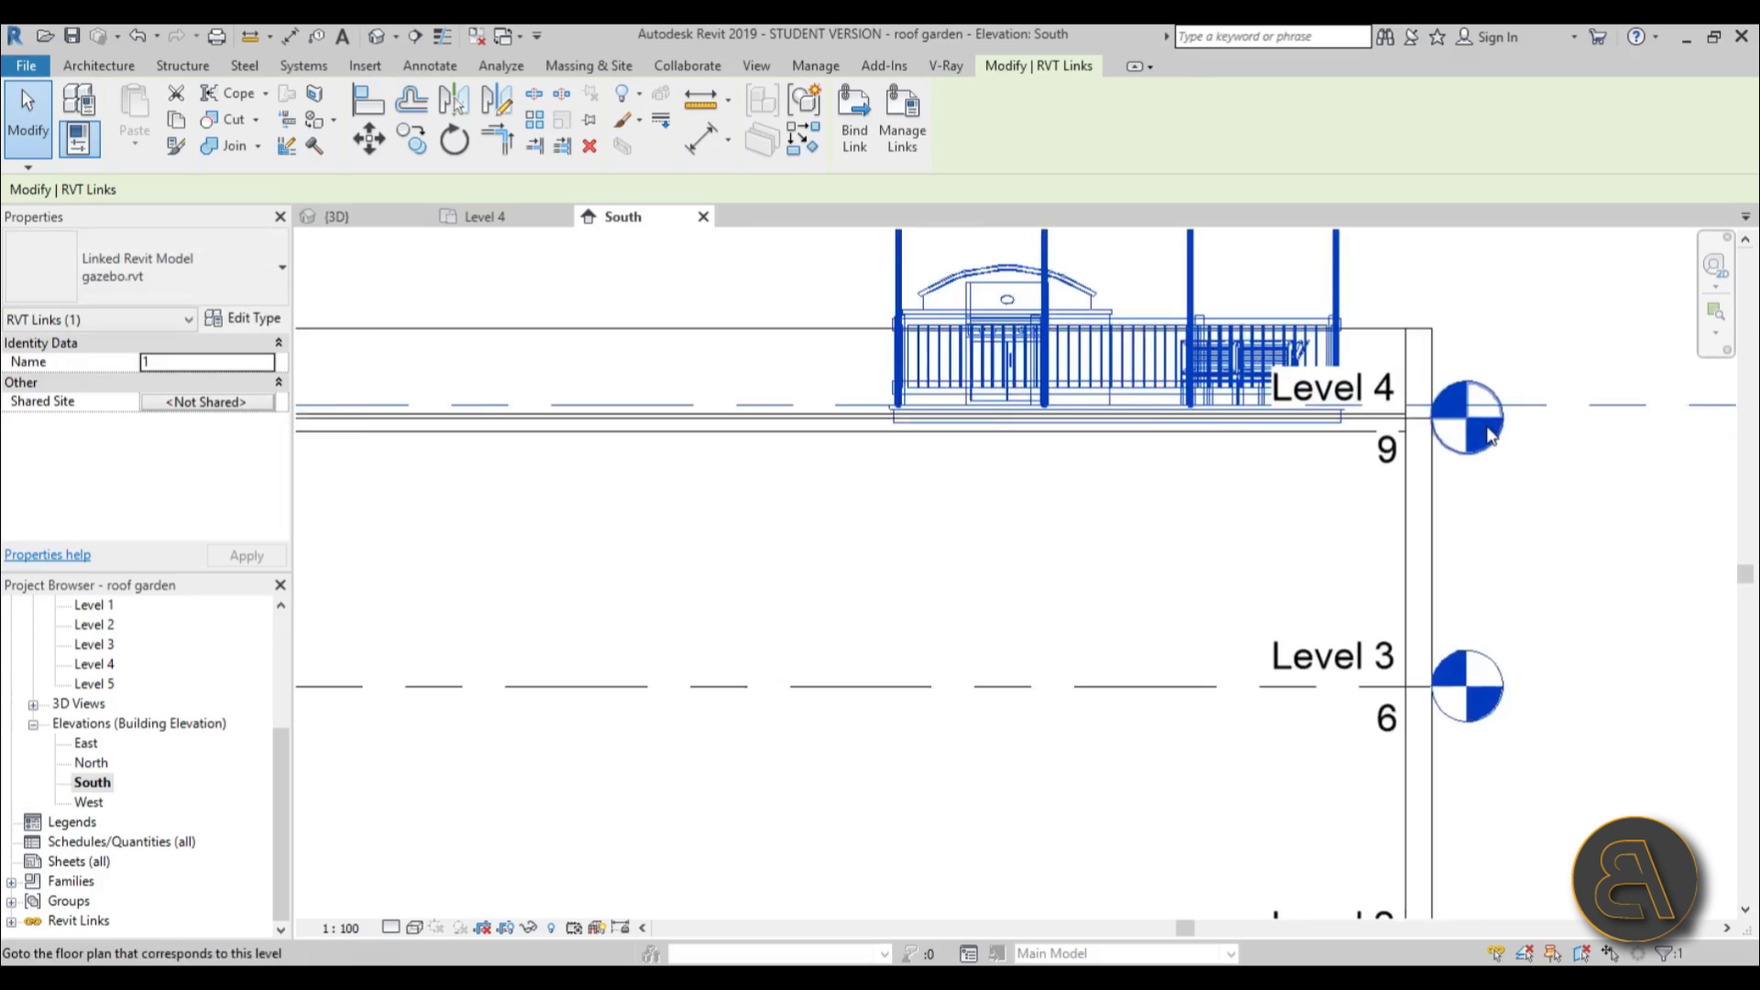
pyautogui.scroll(-4, 1171, 602)
pyautogui.scroll(4, 632, 440)
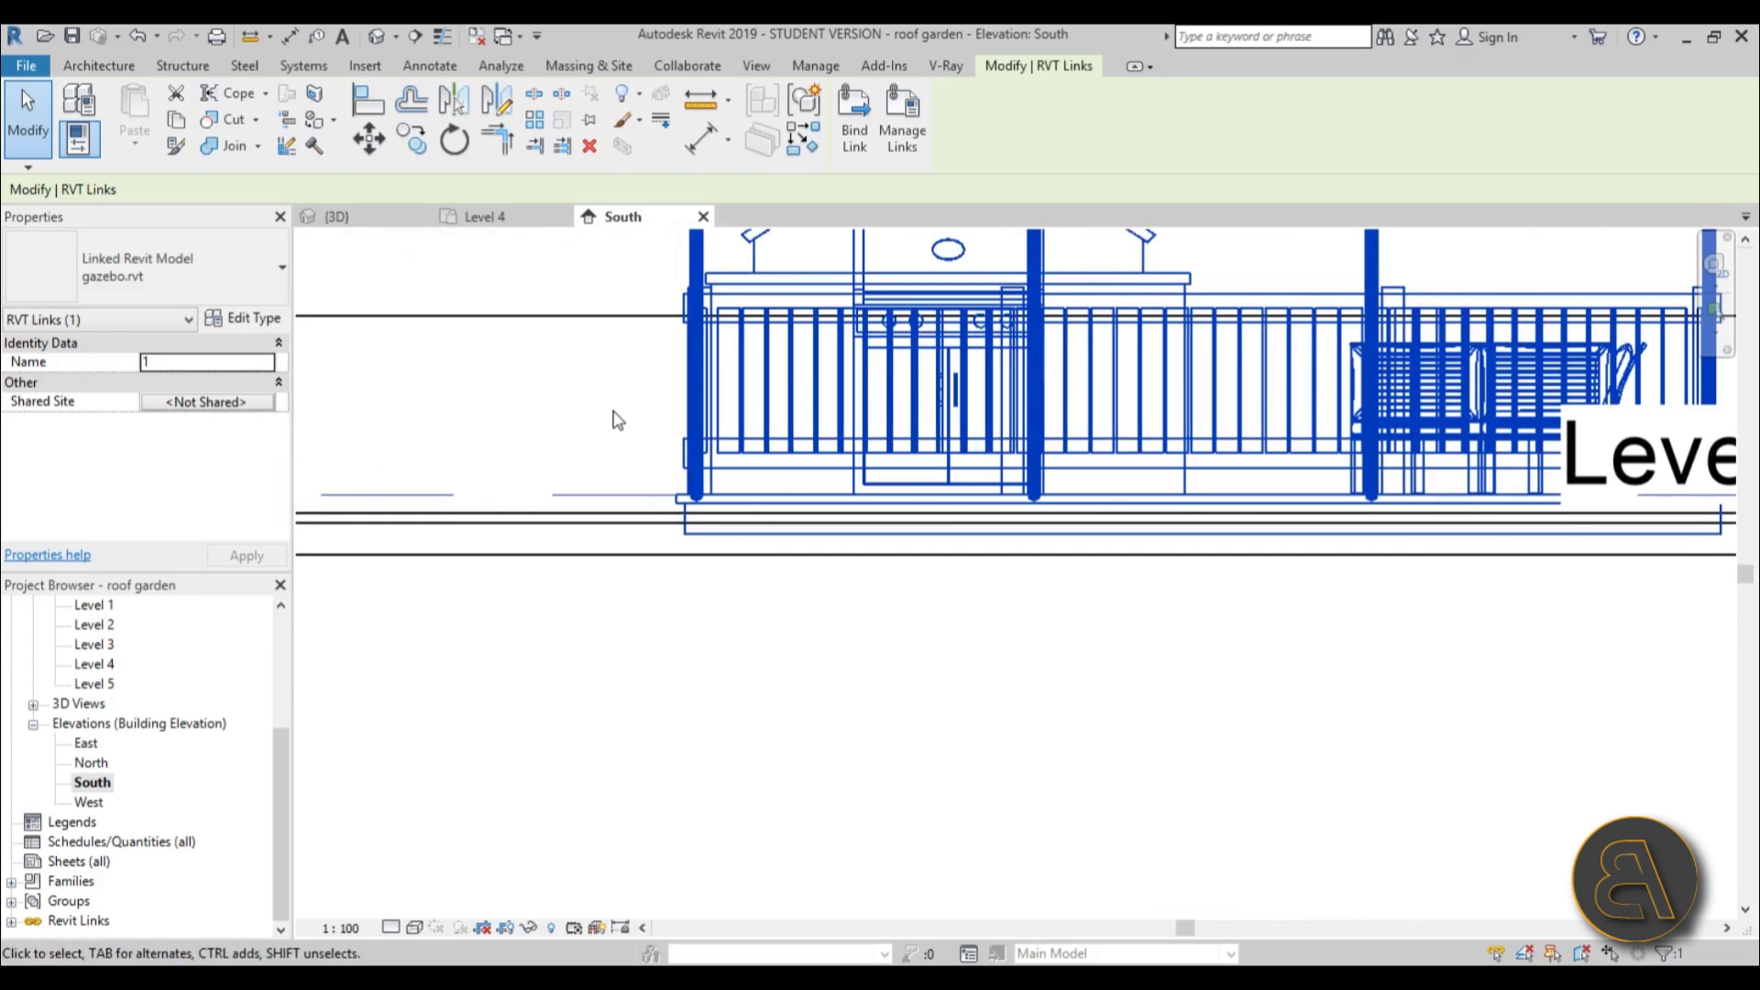
pyautogui.scroll(-4, 1208, 725)
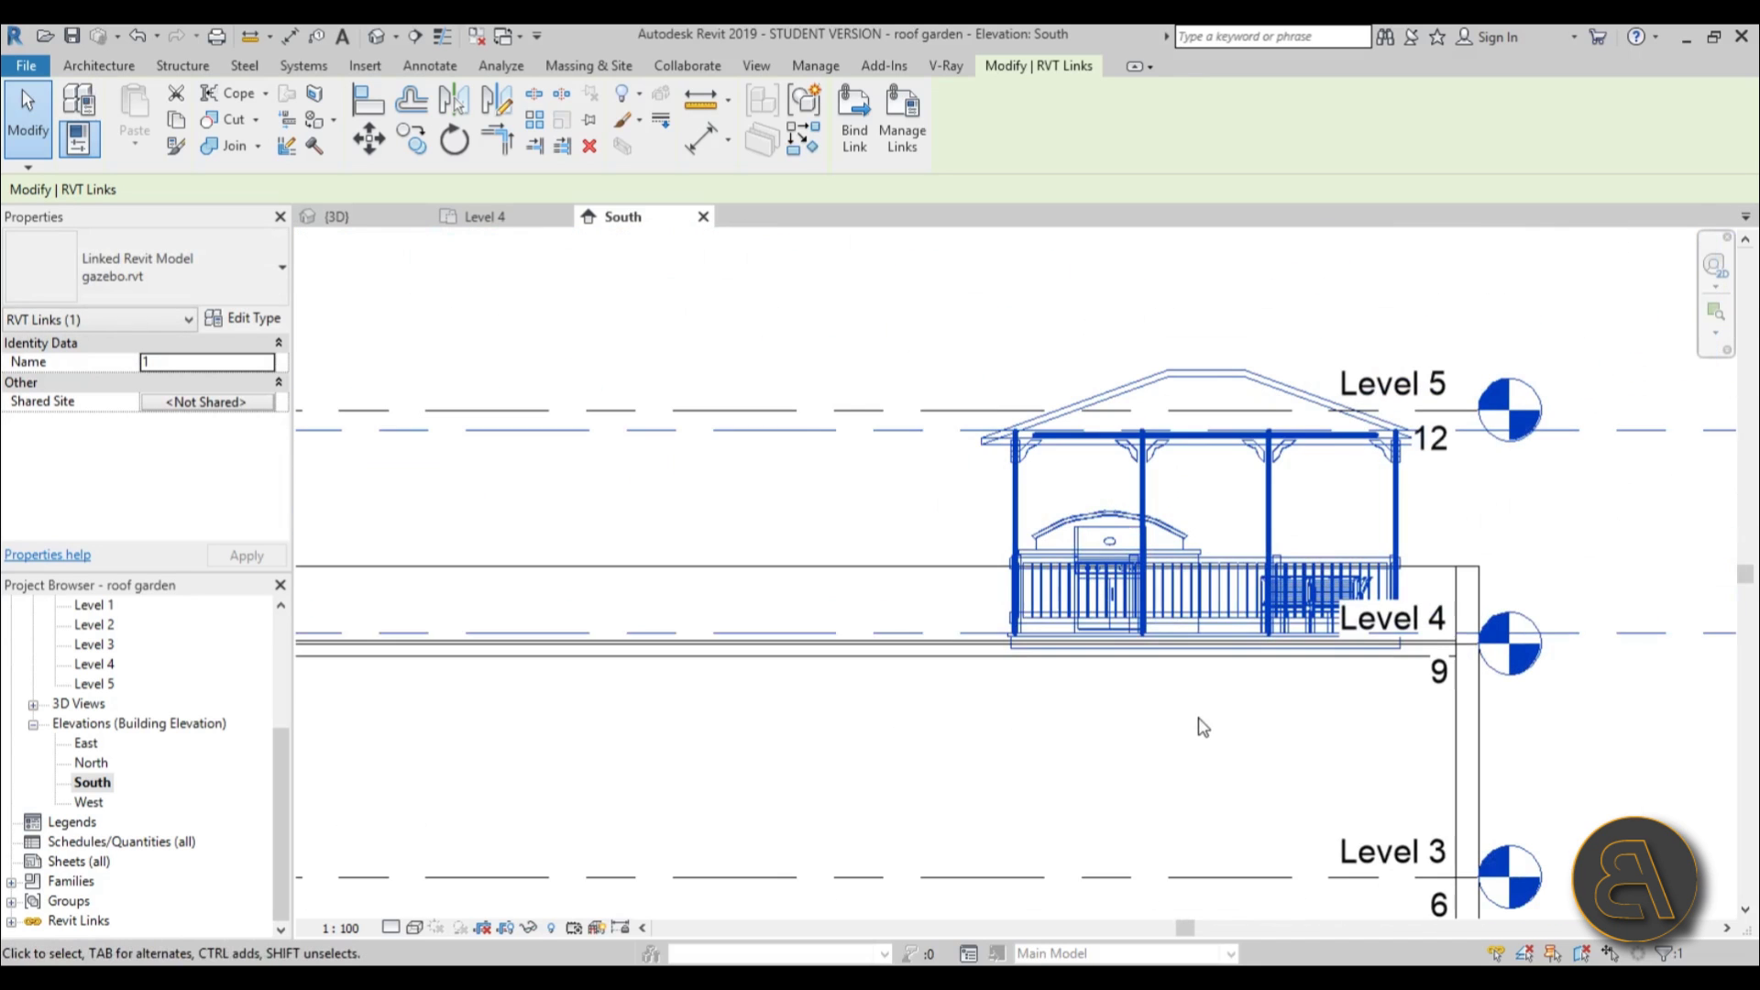
pyautogui.click(297, 775)
pyautogui.scroll(3, 106, 656)
# Rotate the linked gazebo 90° in the Level 4 floor plan.
pyautogui.doubleClick(96, 682)
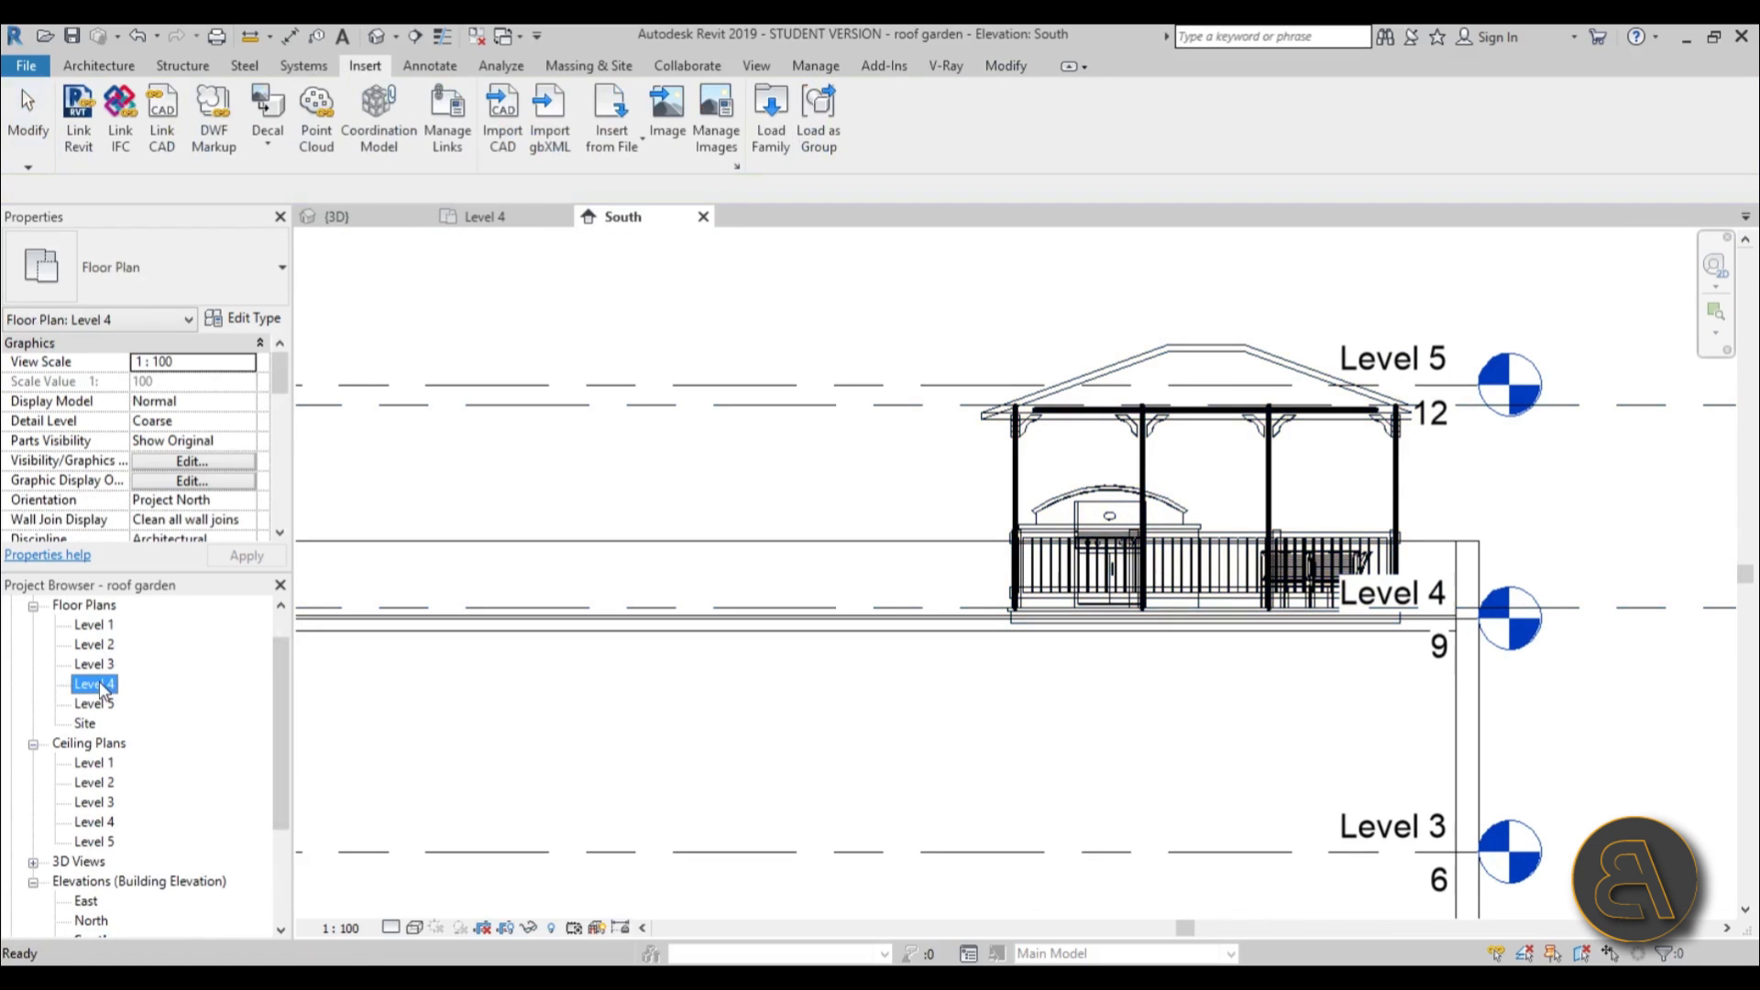
pyautogui.click(1137, 523)
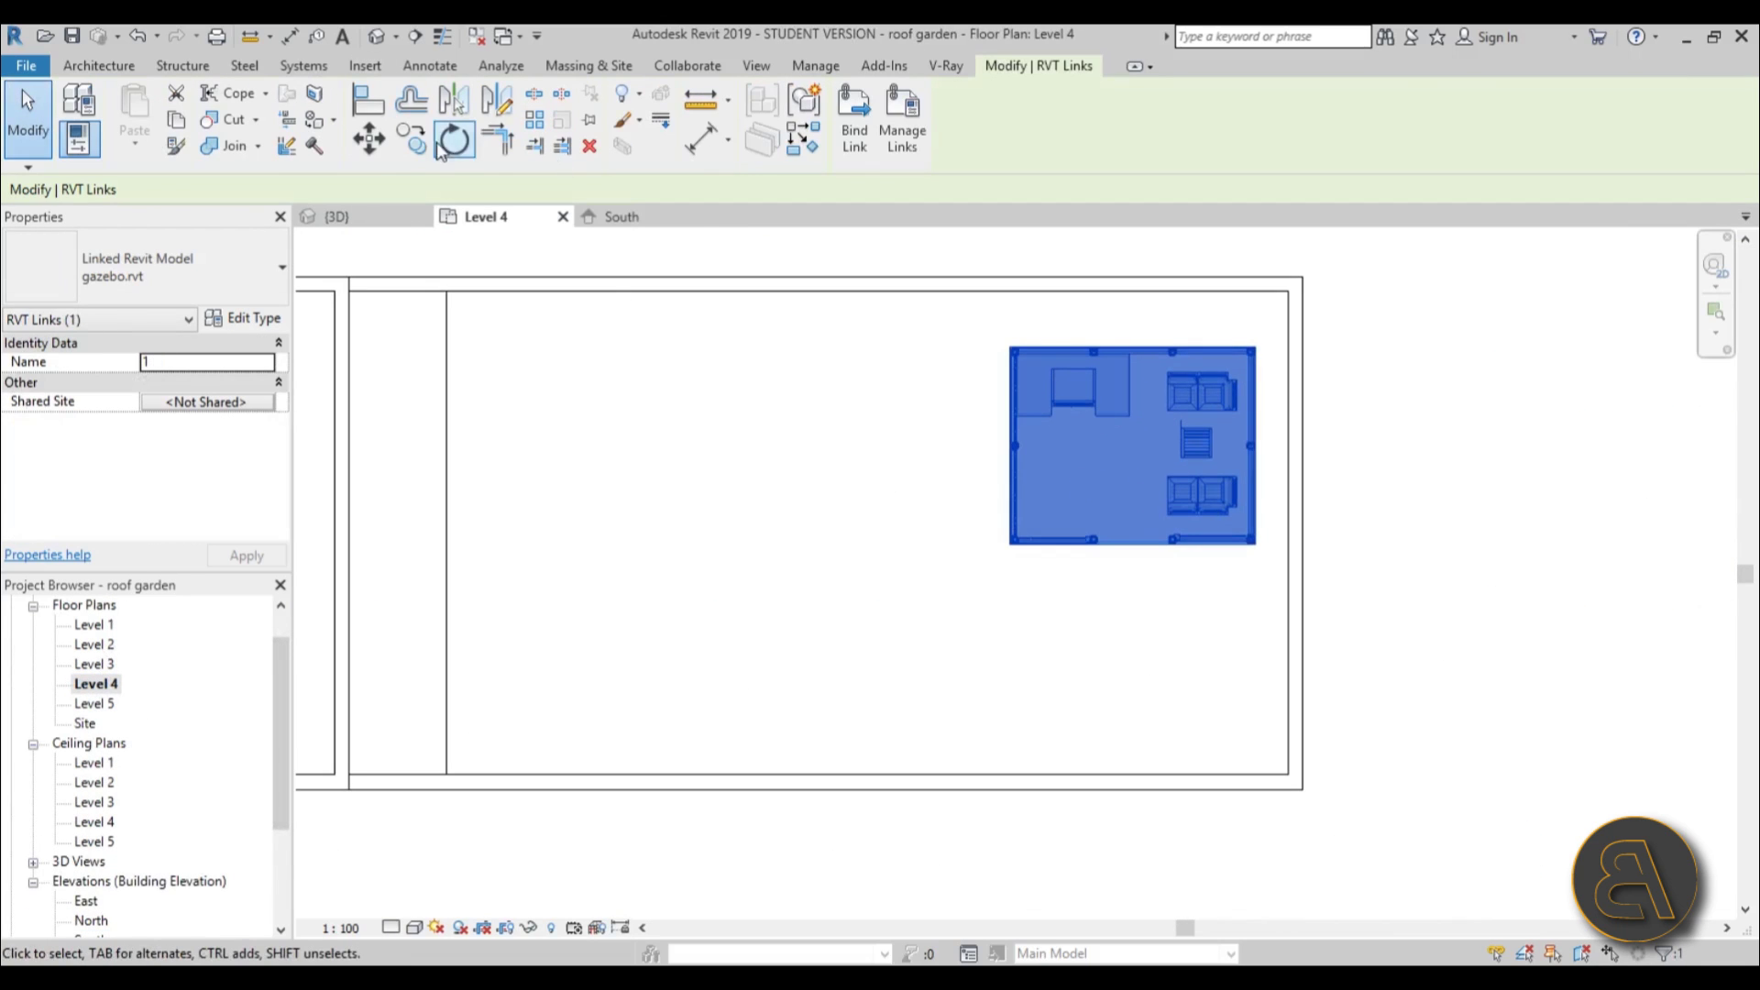
pyautogui.click(454, 139)
pyautogui.click(1135, 734)
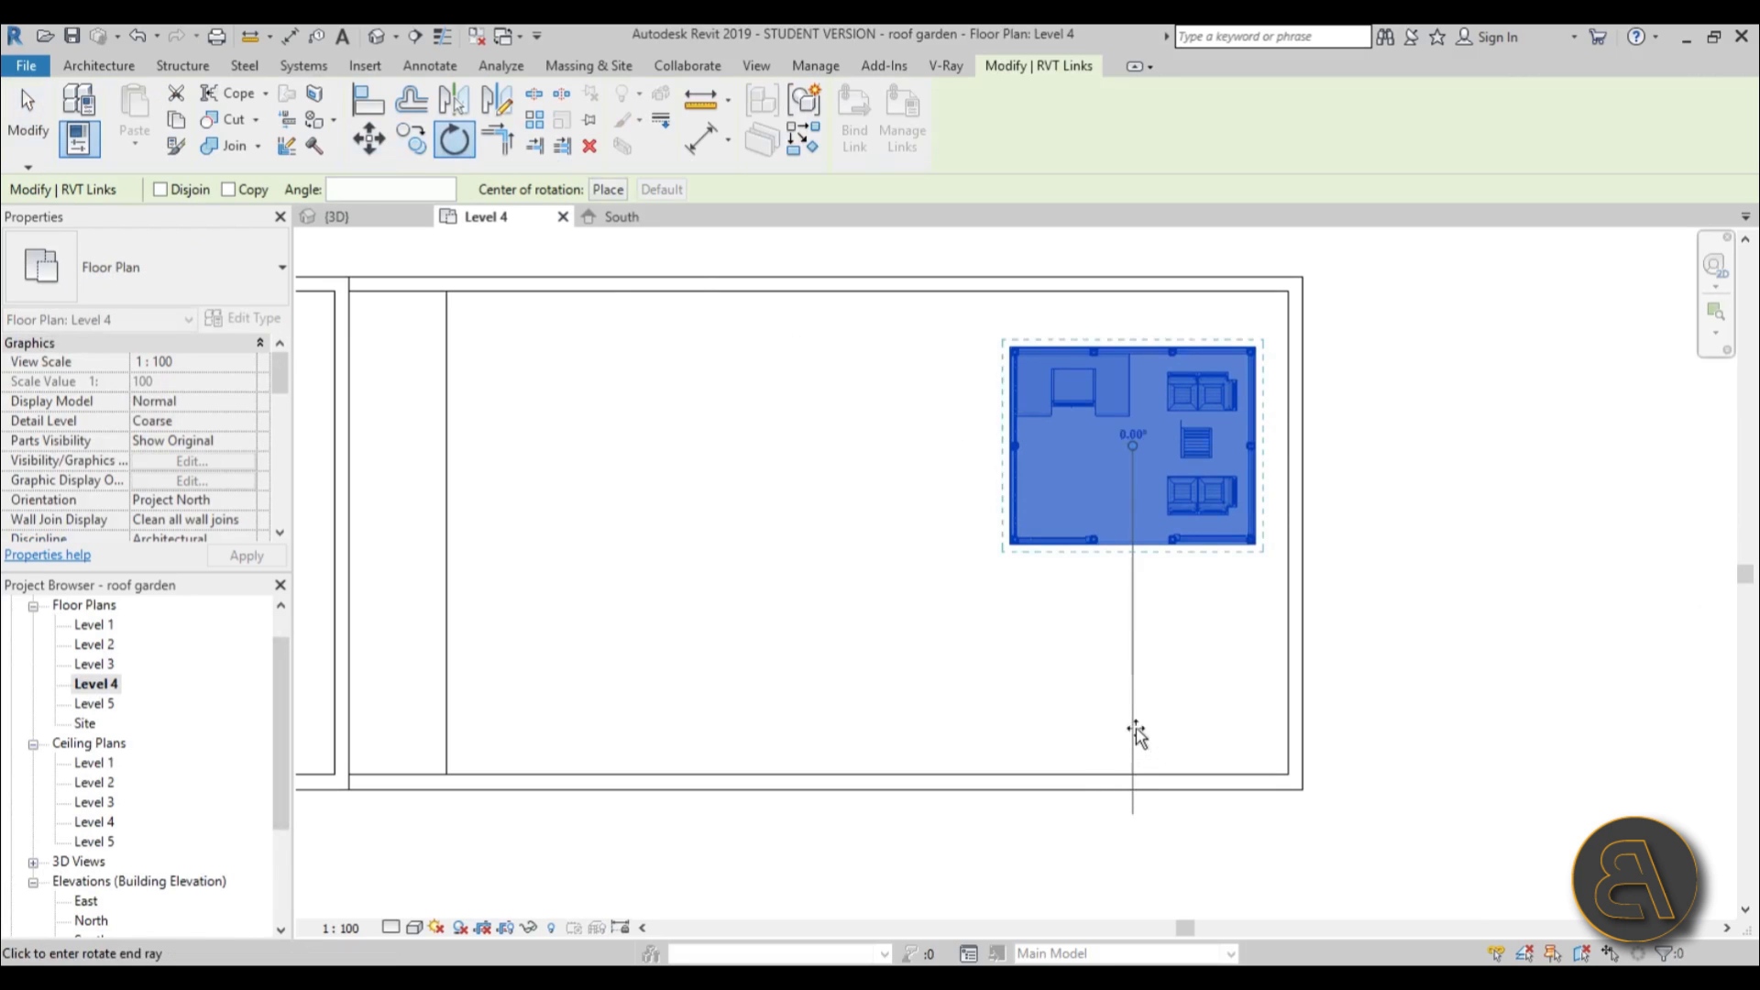
pyautogui.click(797, 438)
# Move the gazebo to the right end of the roof terrace, nudging it down three steps.
pyautogui.scroll(2, 1215, 441)
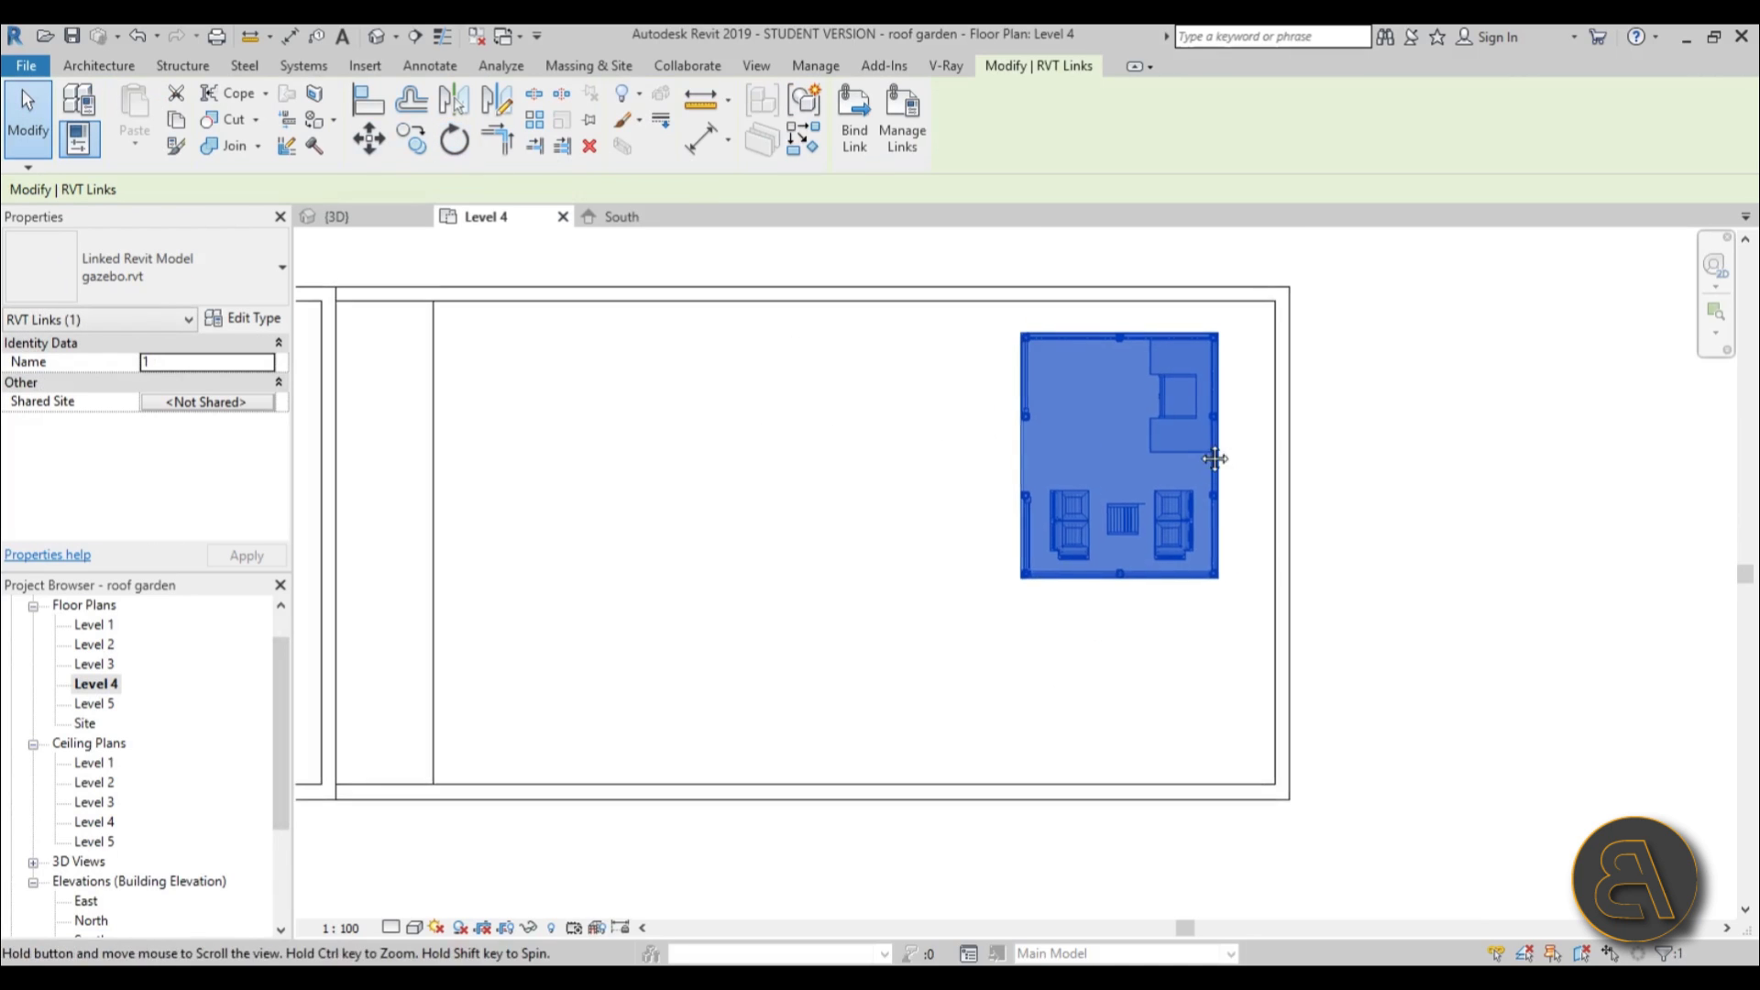
pyautogui.moveTo(1210, 447); pyautogui.dragTo(1277, 513)
pyautogui.scroll(1, 1428, 569)
pyautogui.press('Down')
pyautogui.press('Down')
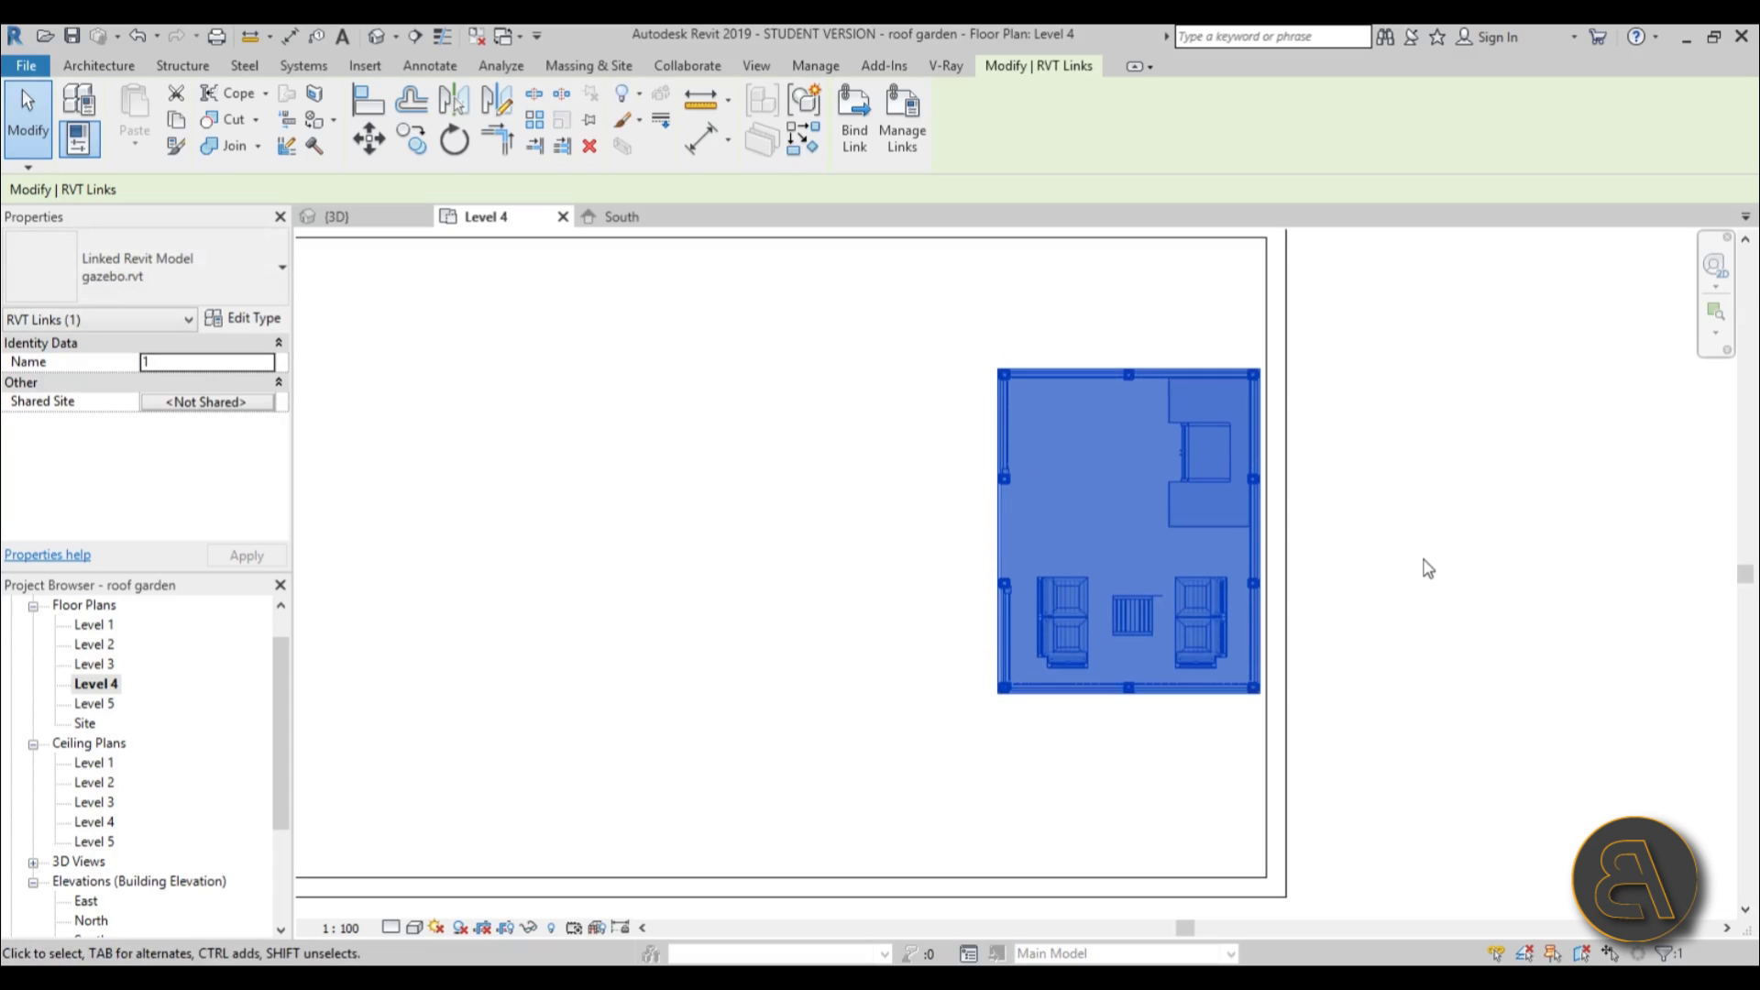
pyautogui.press('Down')
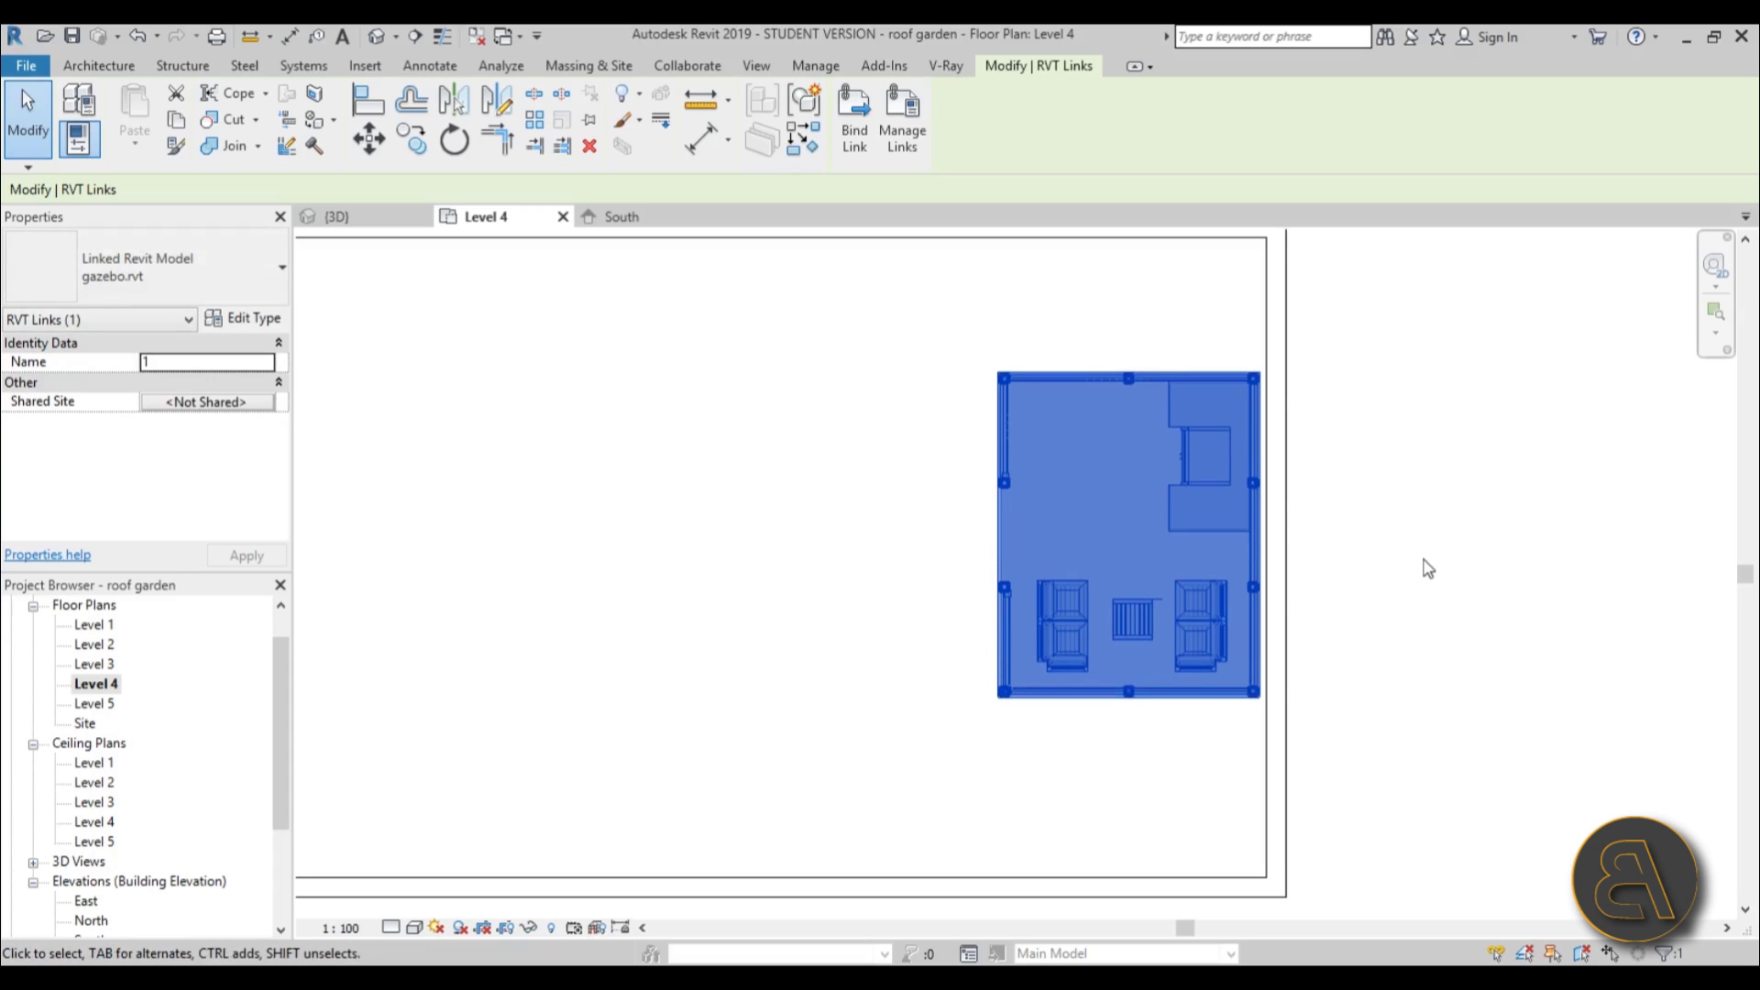
pyautogui.press('Down')
pyautogui.press('Down')
pyautogui.press('Escape')
pyautogui.scroll(-2, 1427, 569)
pyautogui.moveTo(1427, 568); pyautogui.dragTo(1372, 558, button='middle')
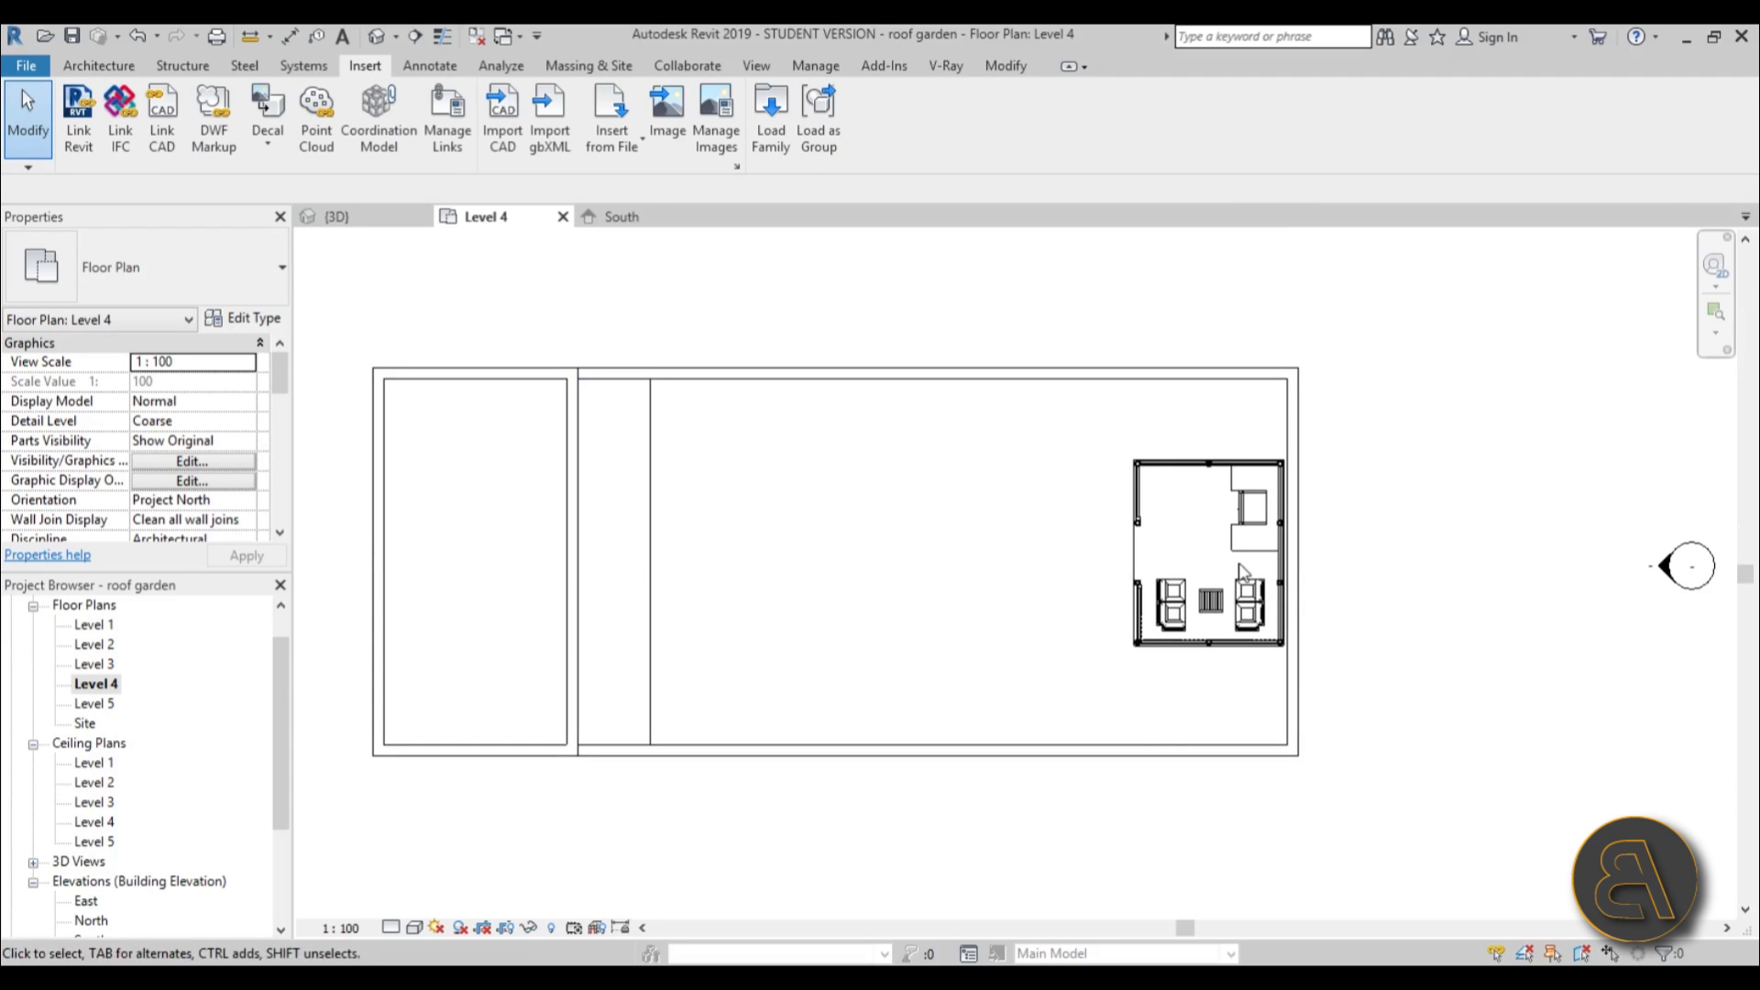
# Start a Level 4 floor boundary sketch using the Floor wood type at 0.0500 offset.
pyautogui.moveTo(825, 577); pyautogui.dragTo(806, 557, button='middle')
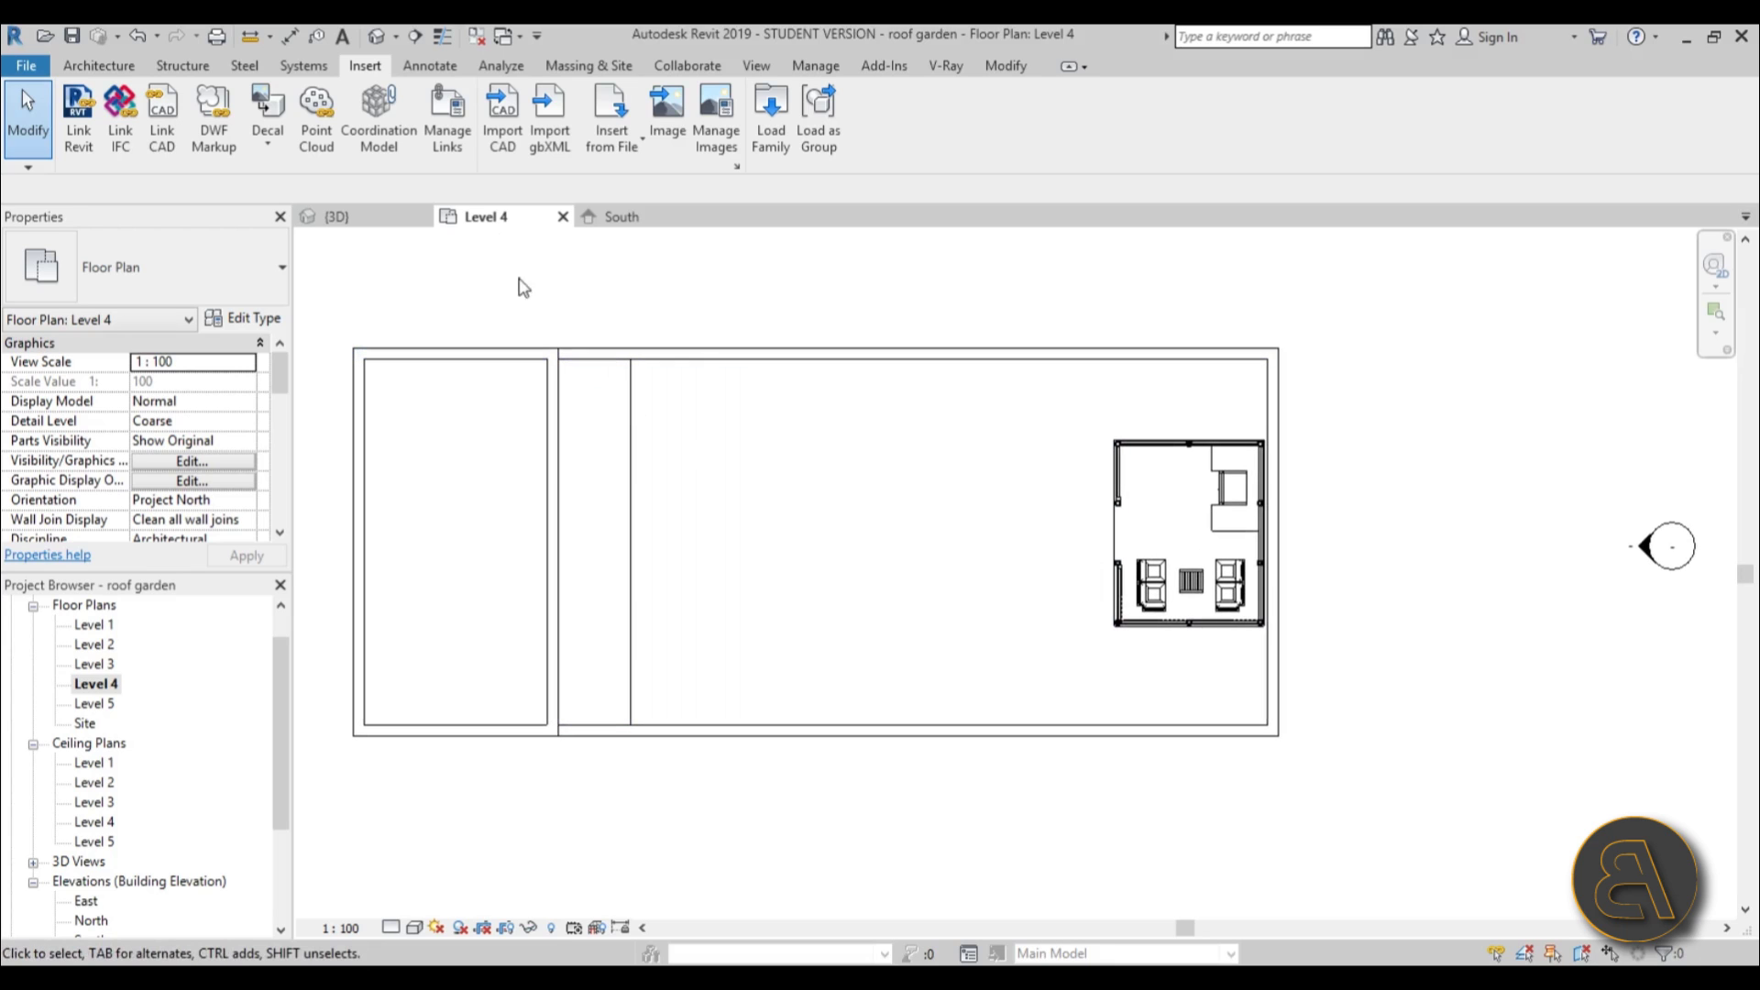
pyautogui.click(98, 65)
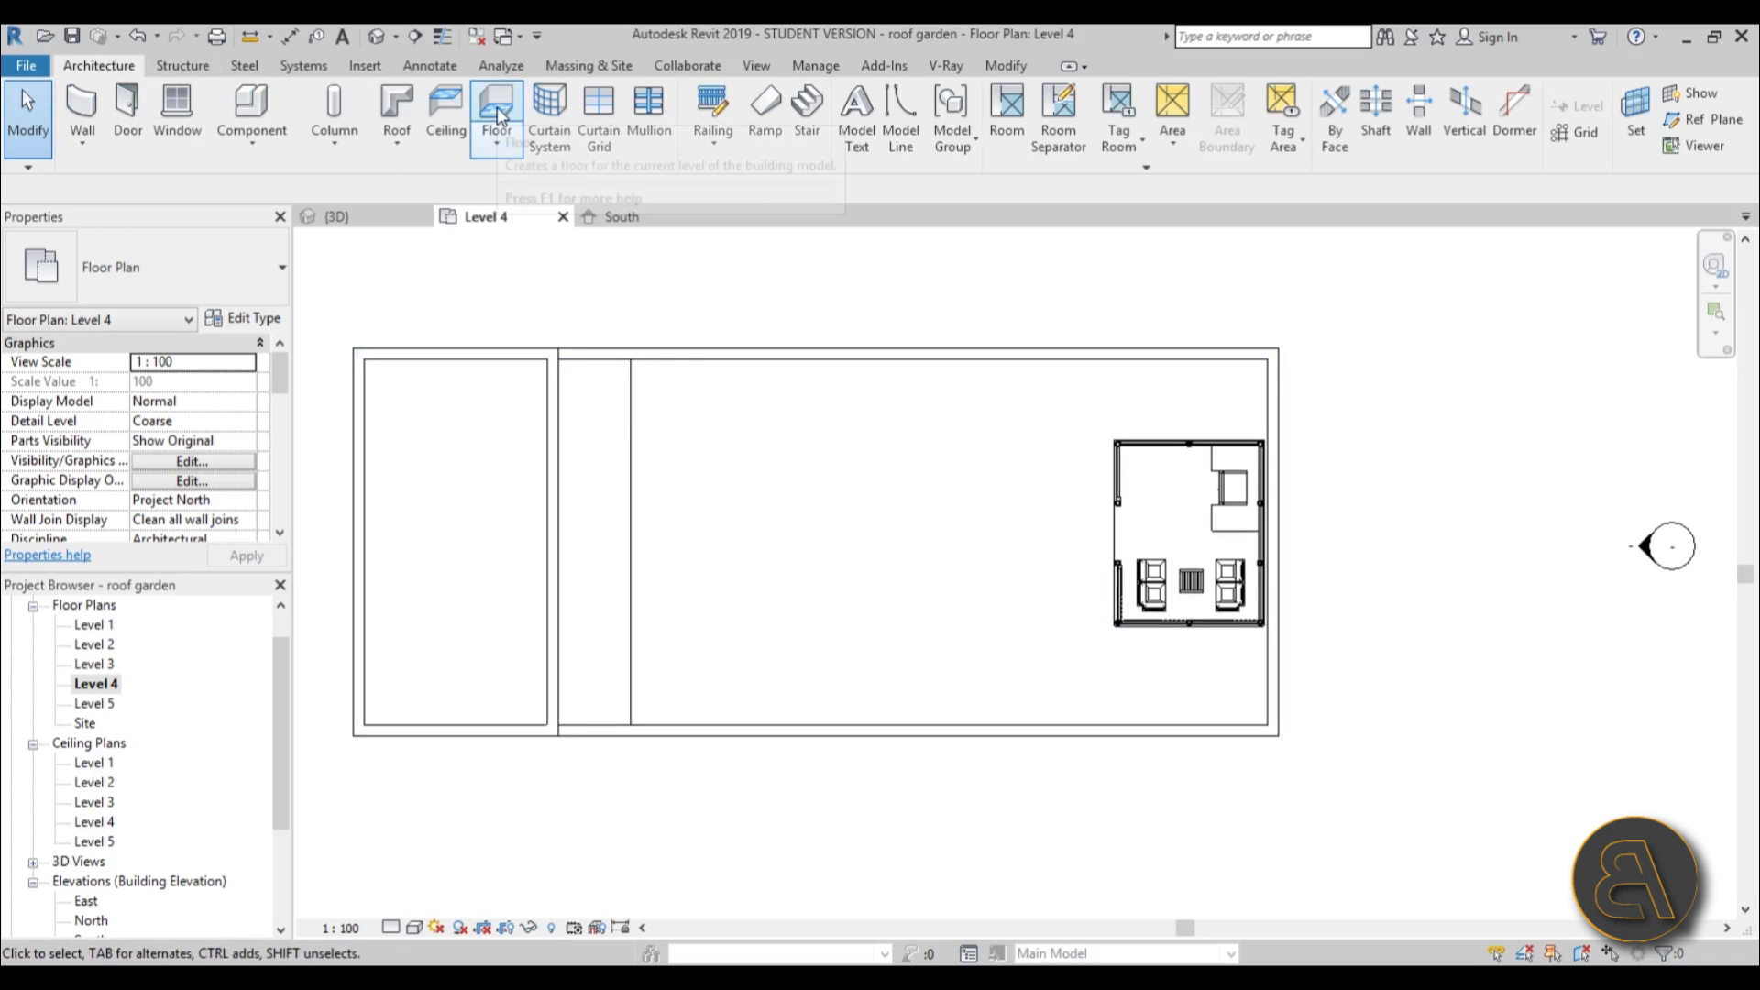
pyautogui.click(499, 115)
pyautogui.scroll(2, 1077, 504)
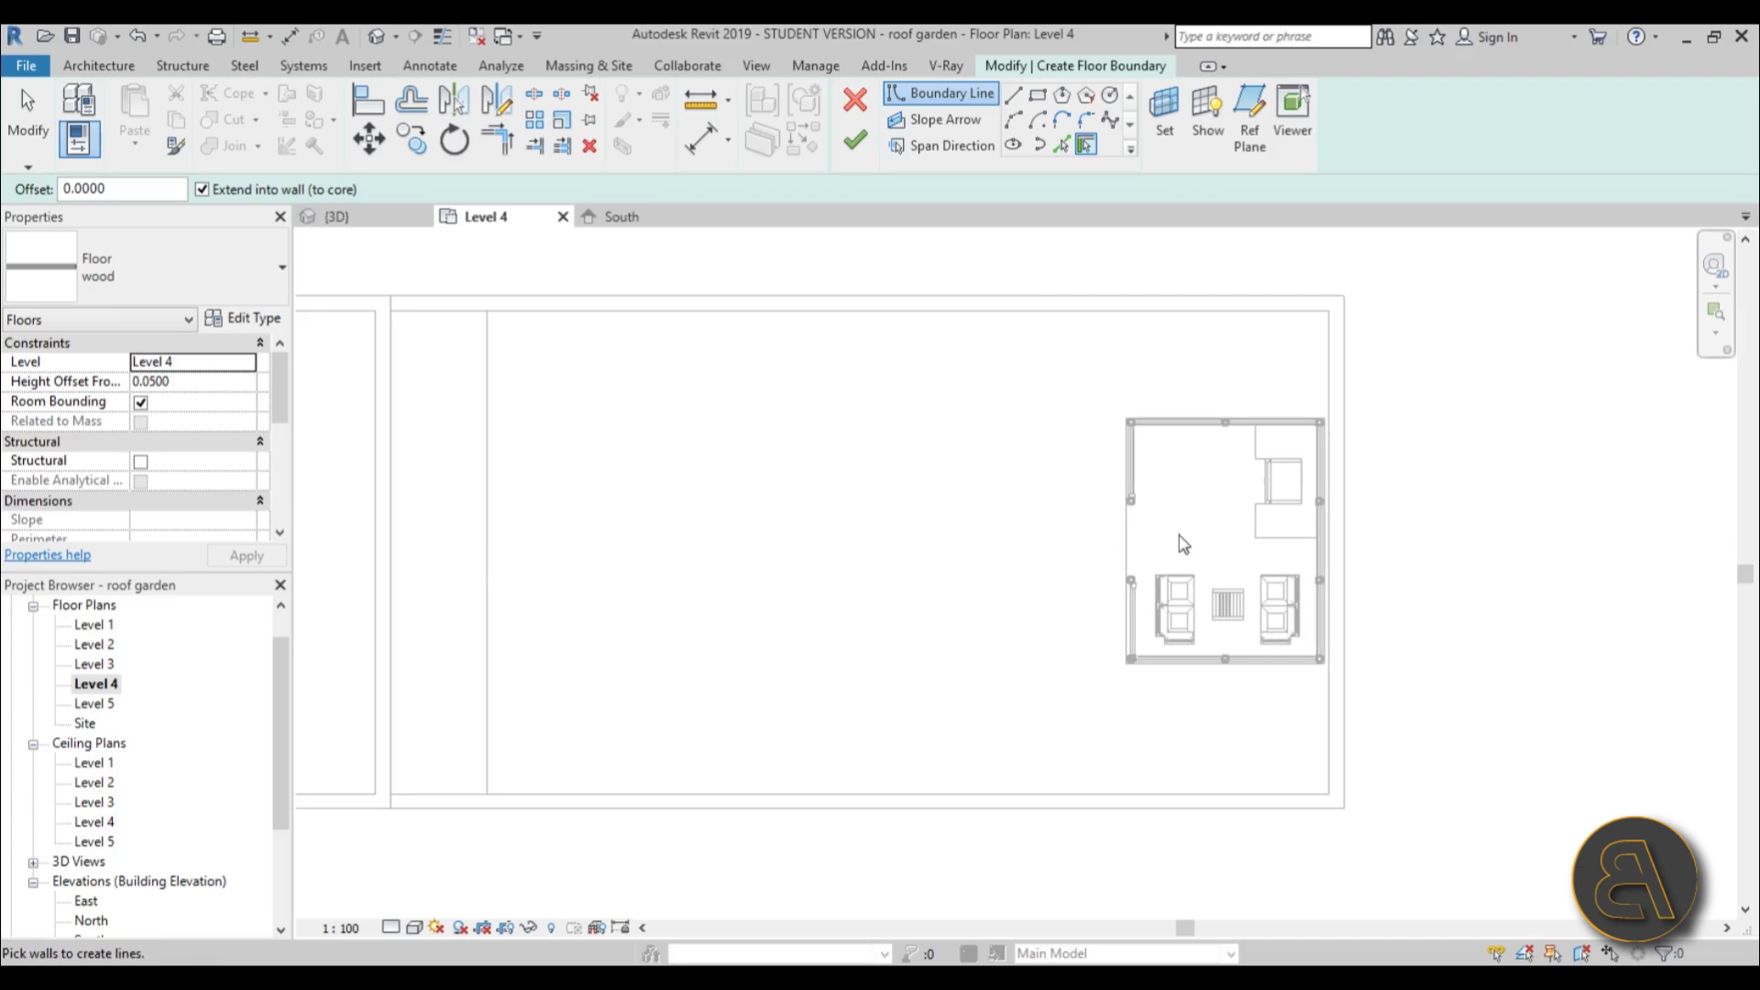
# Duplicate the wood floor type as a new floor type named 'ston'.
pyautogui.click(244, 318)
pyautogui.click(1050, 193)
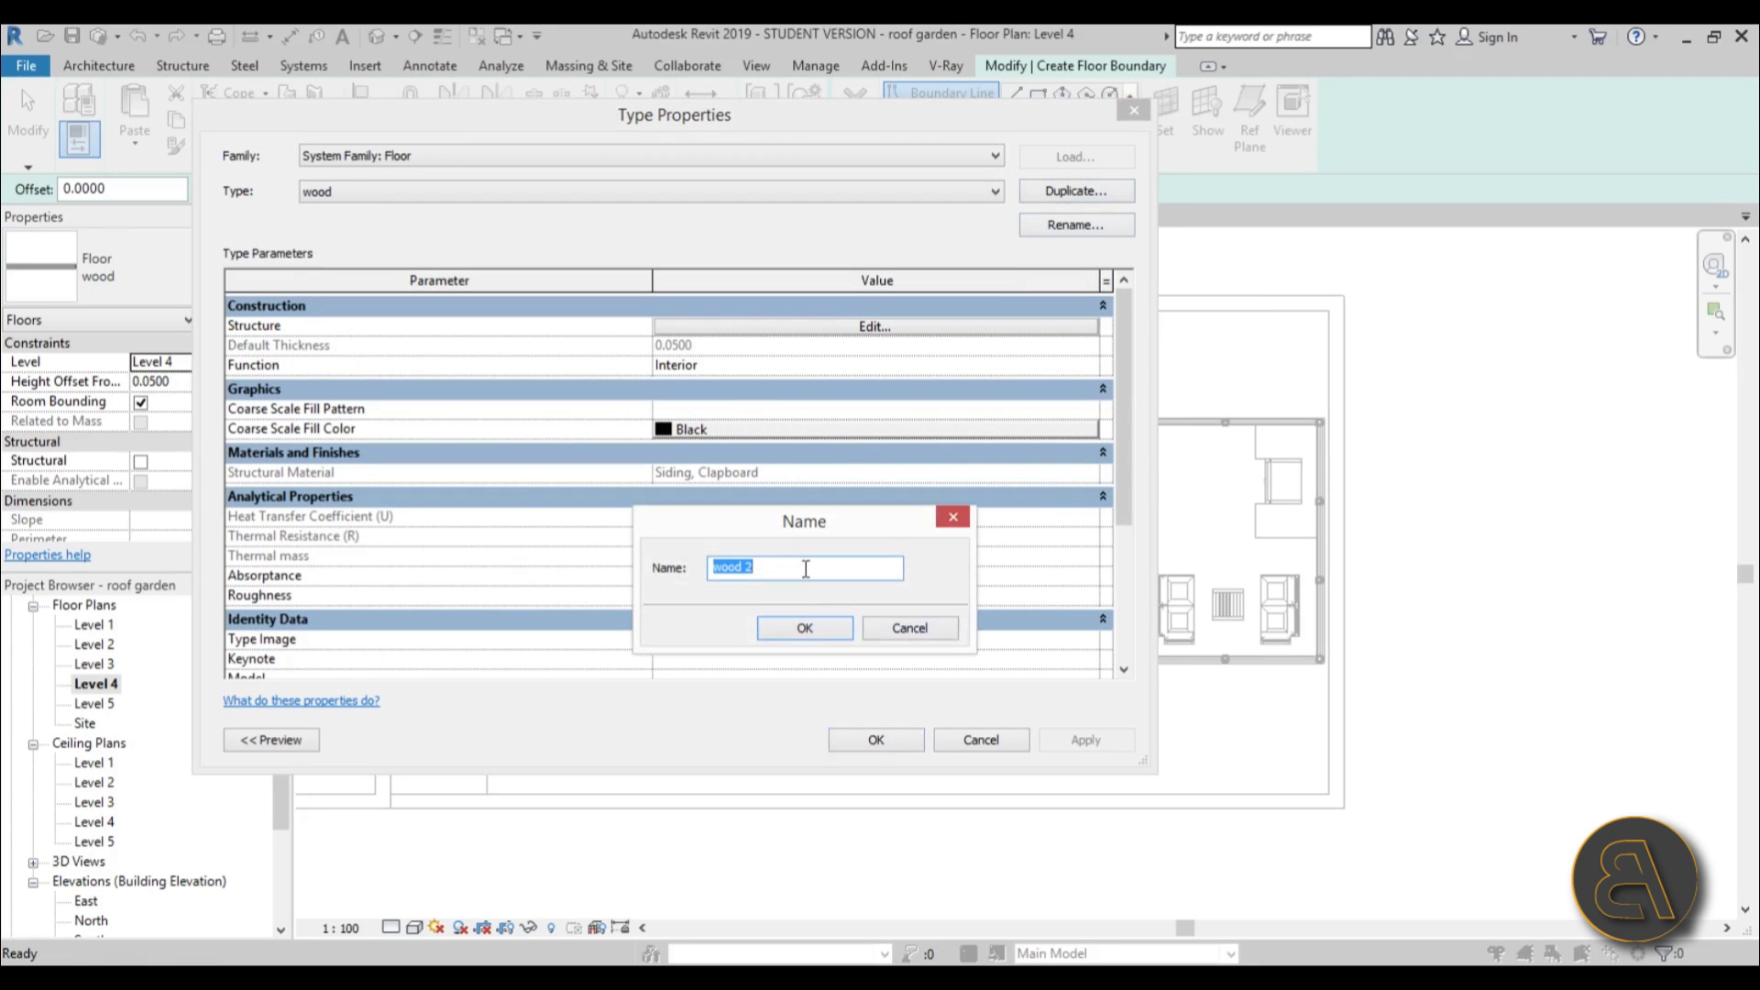
pyautogui.write('ston')
pyautogui.click(816, 627)
# Add Travertine from the AEC library to the ston structure layer and confirm all dialogs.
pyautogui.click(750, 328)
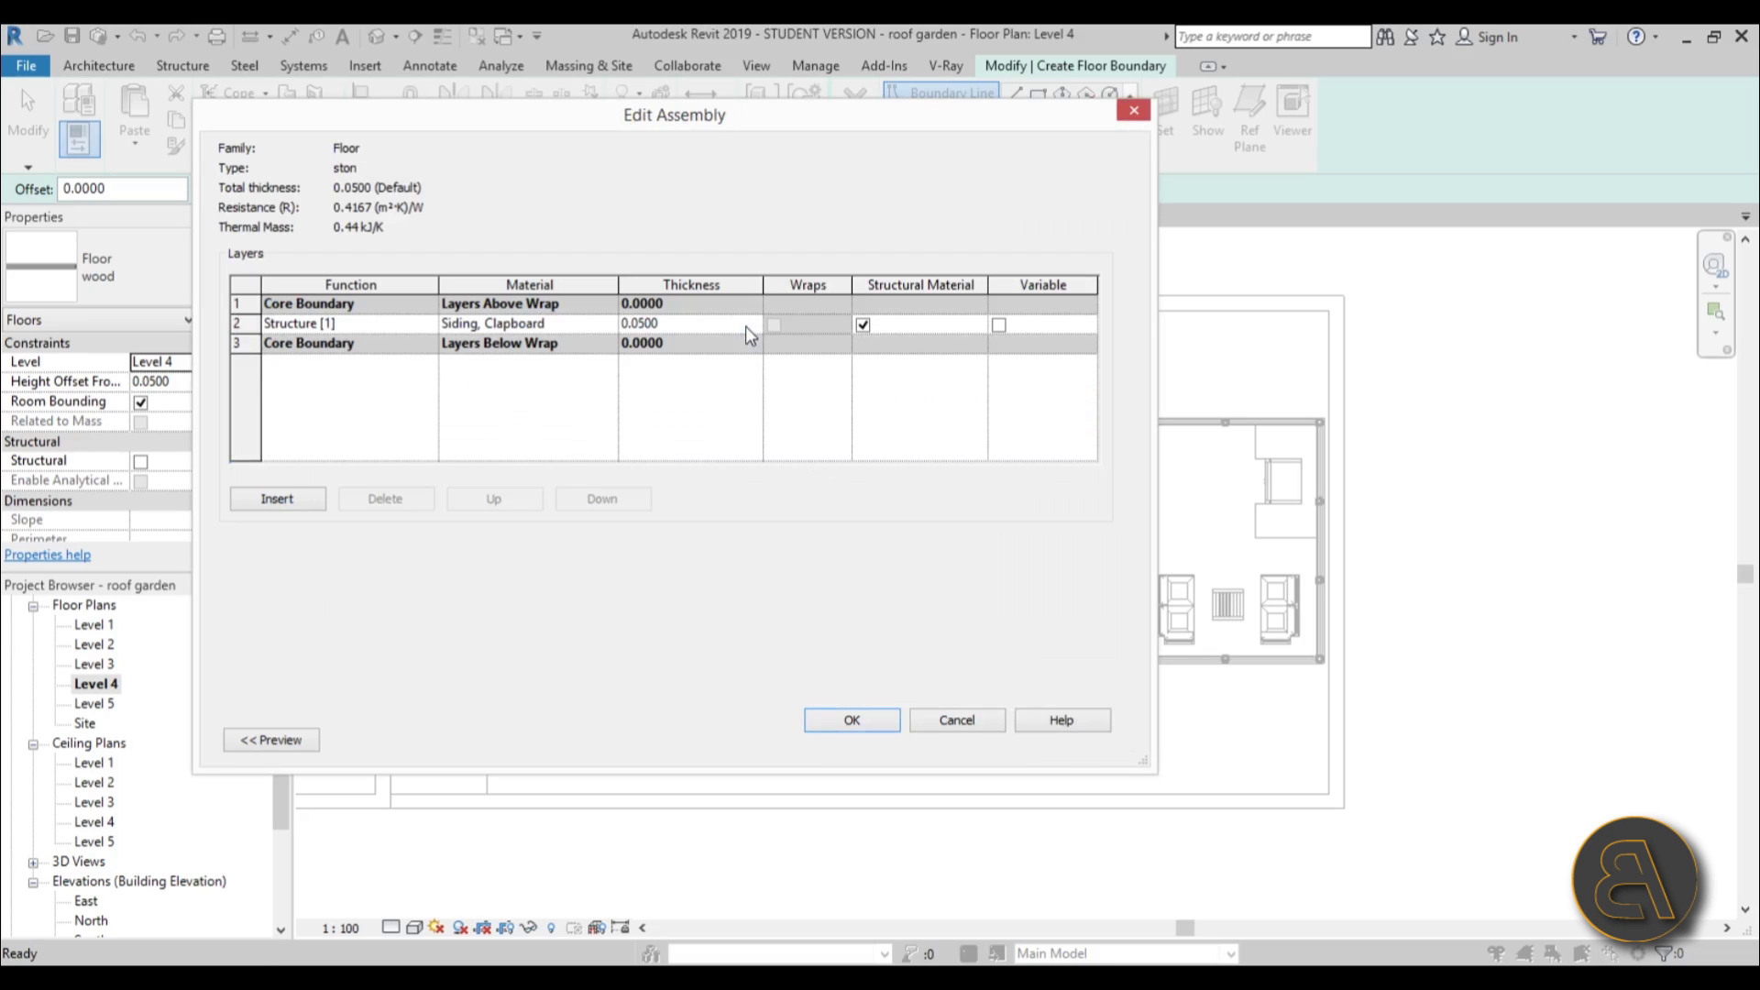
pyautogui.click(615, 330)
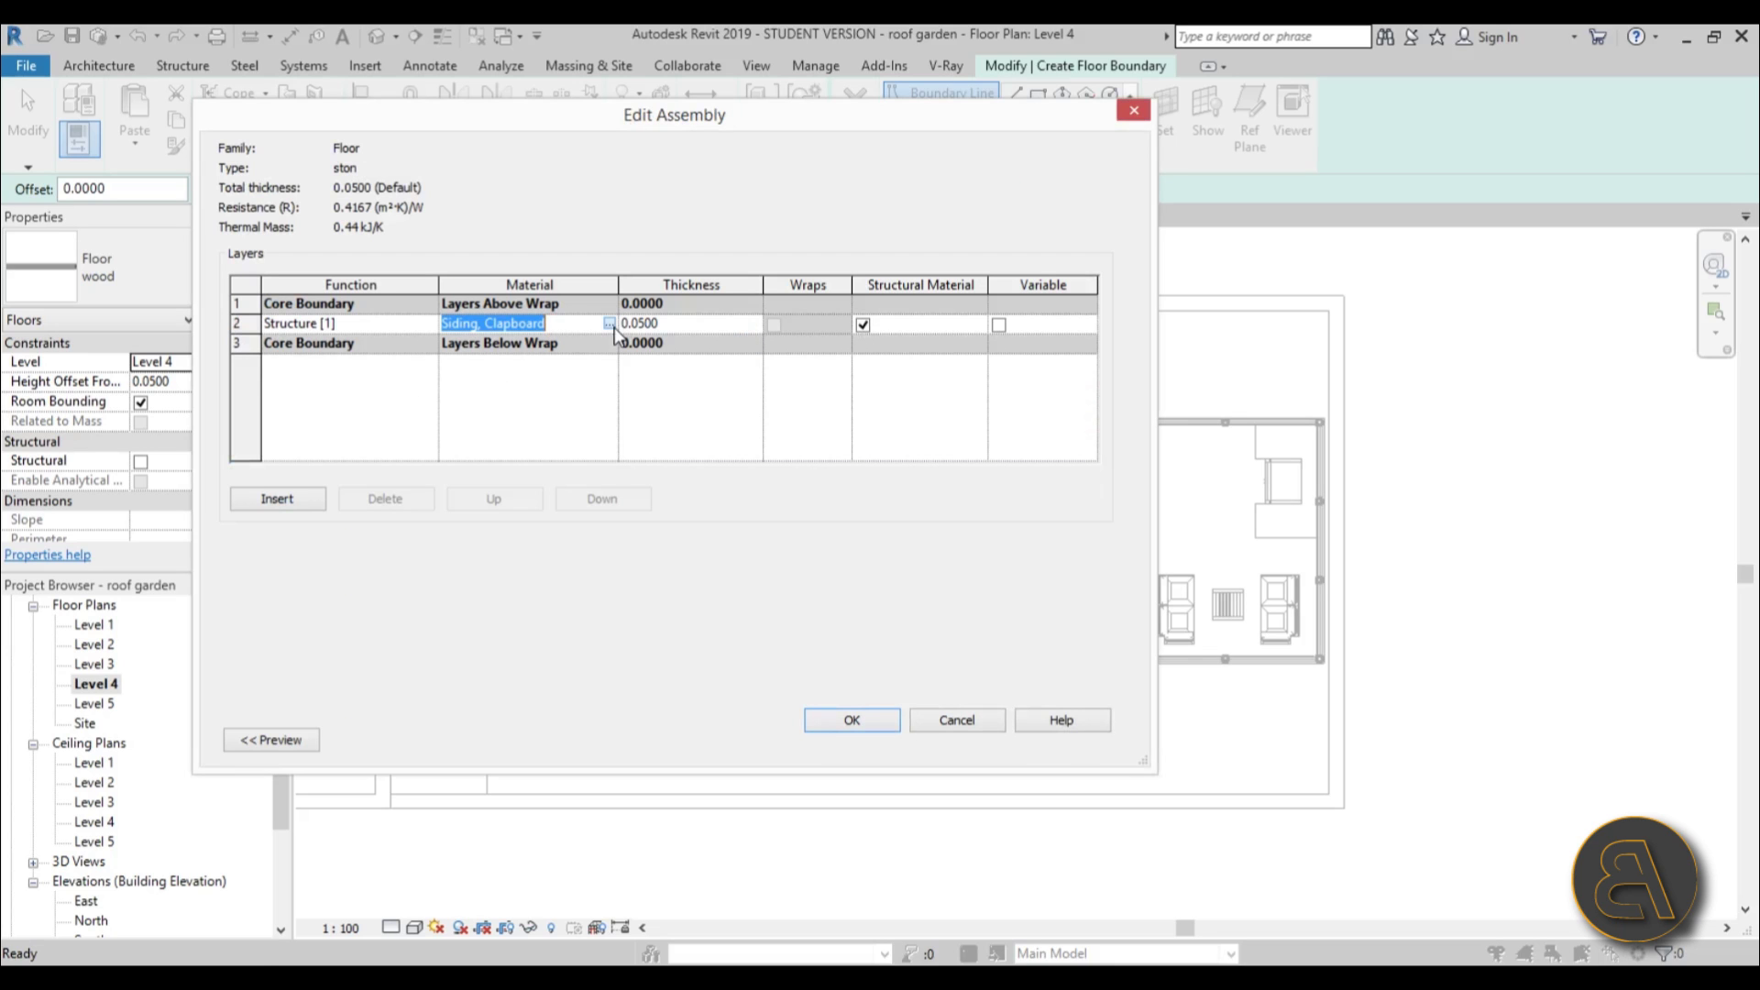
pyautogui.click(610, 325)
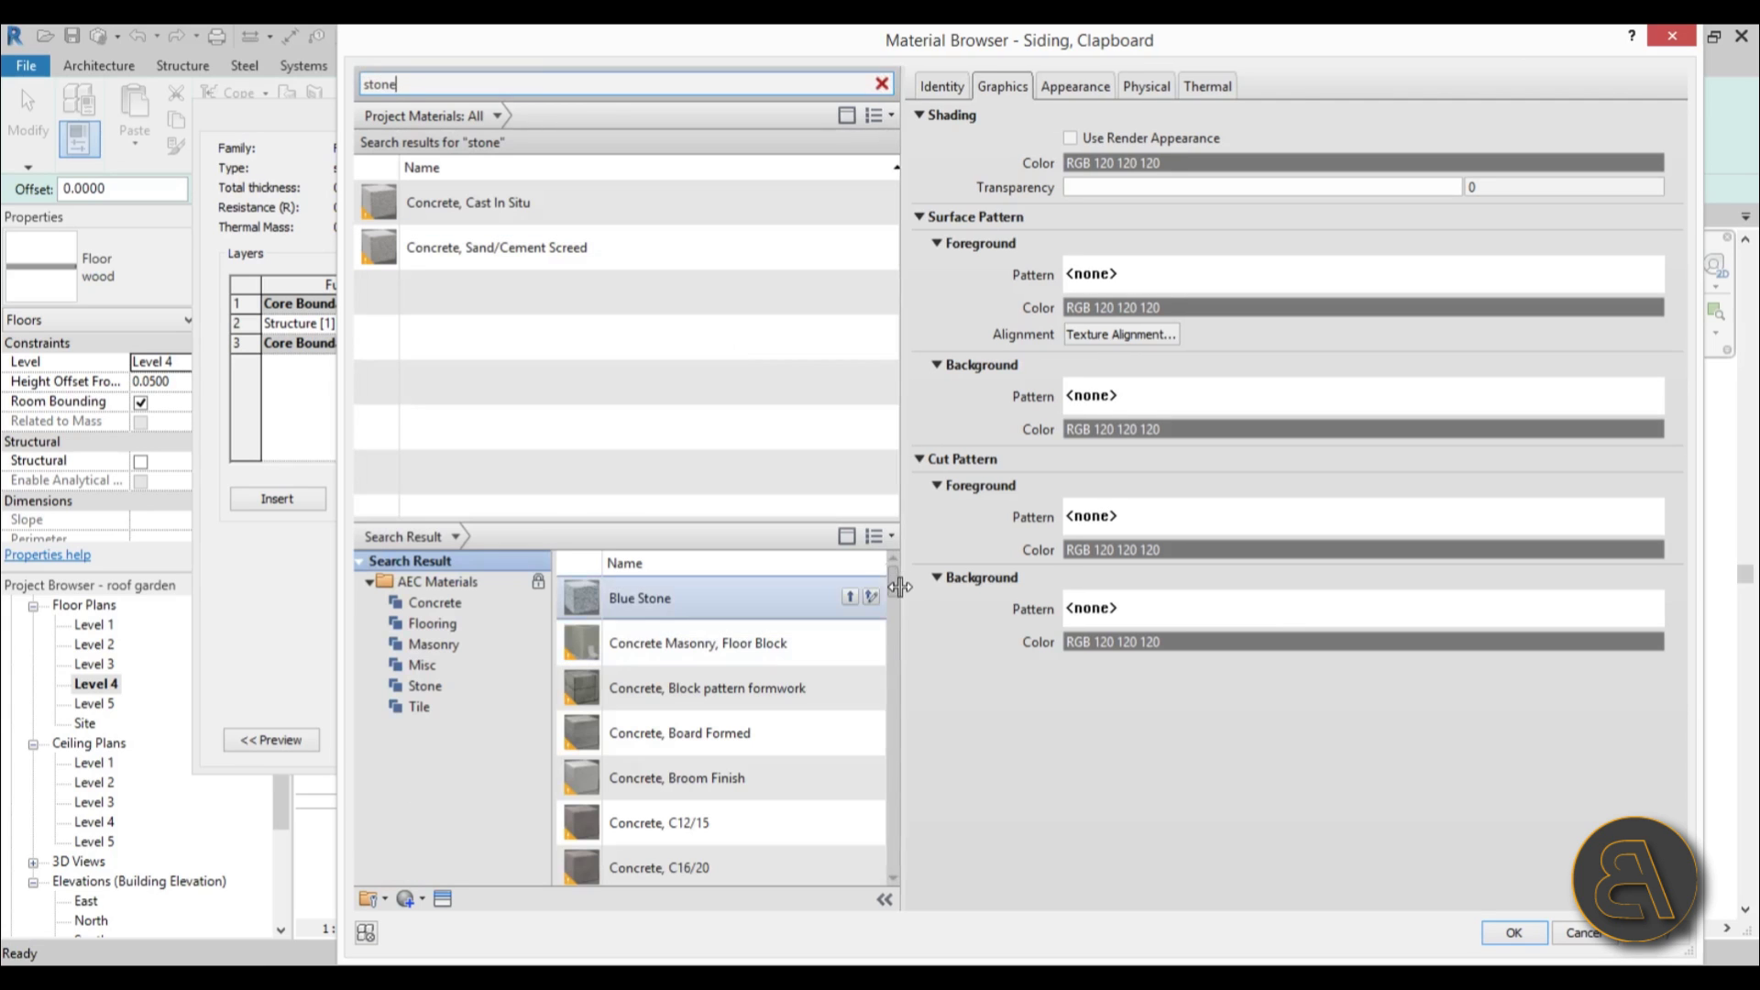
pyautogui.moveTo(896, 591); pyautogui.dragTo(900, 871)
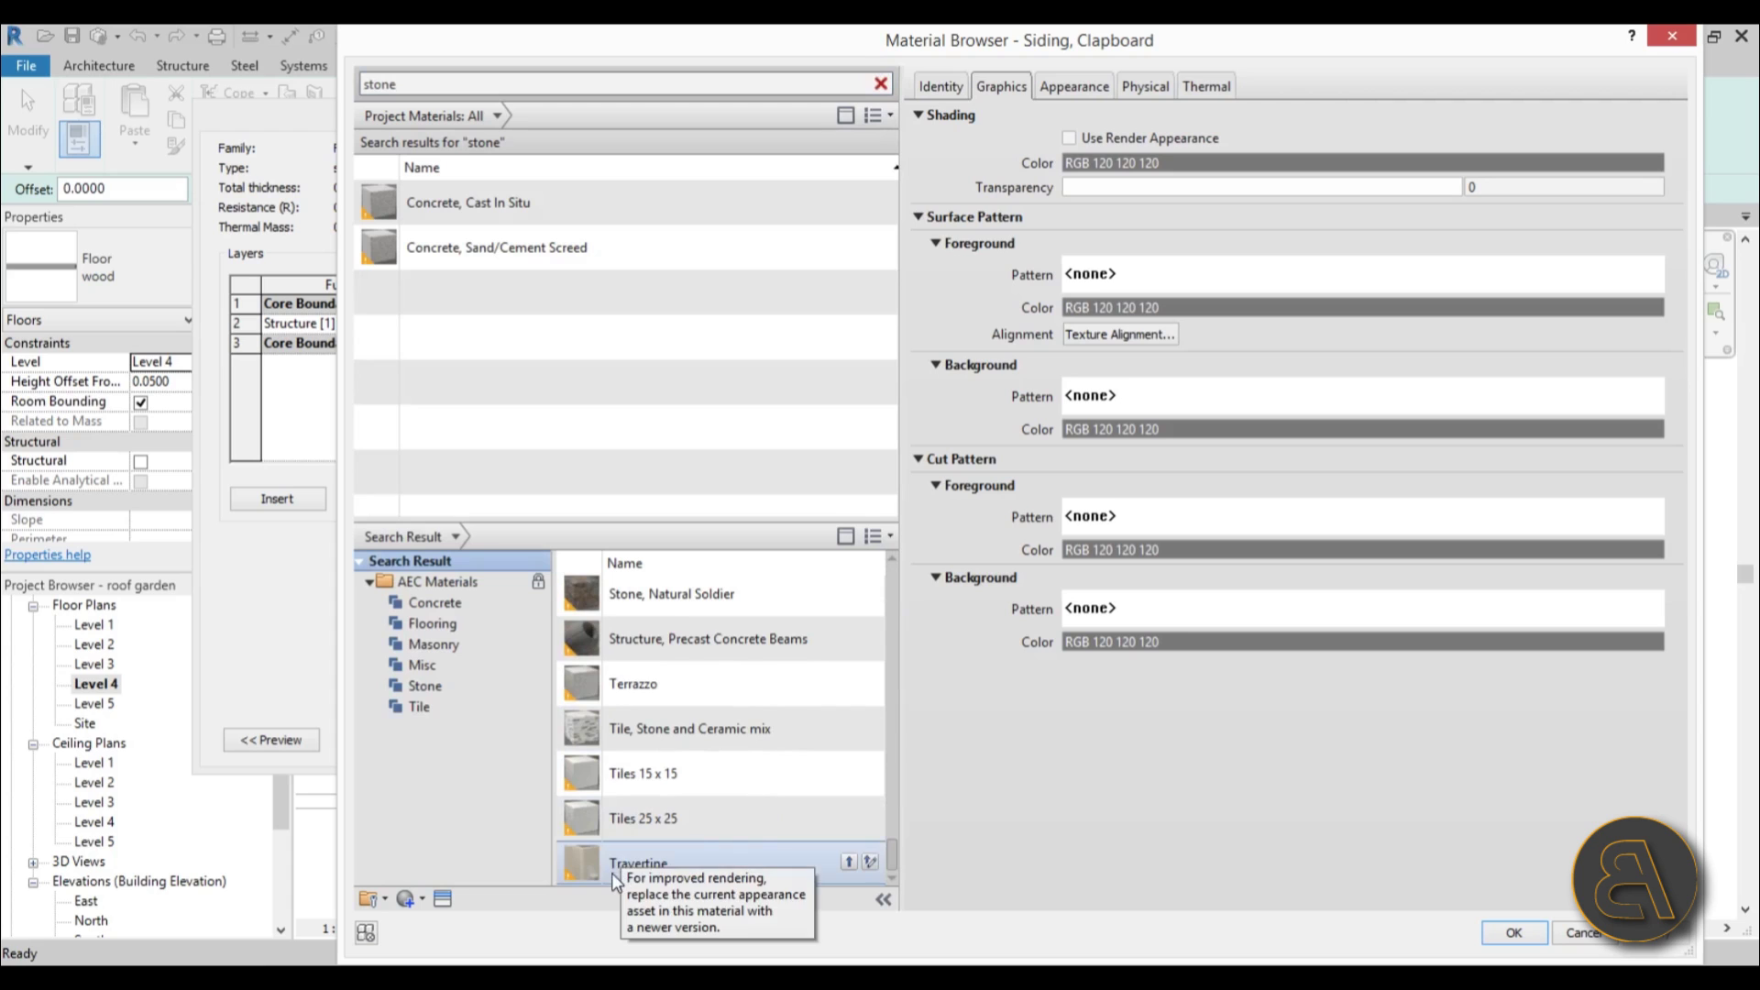
pyautogui.click(848, 863)
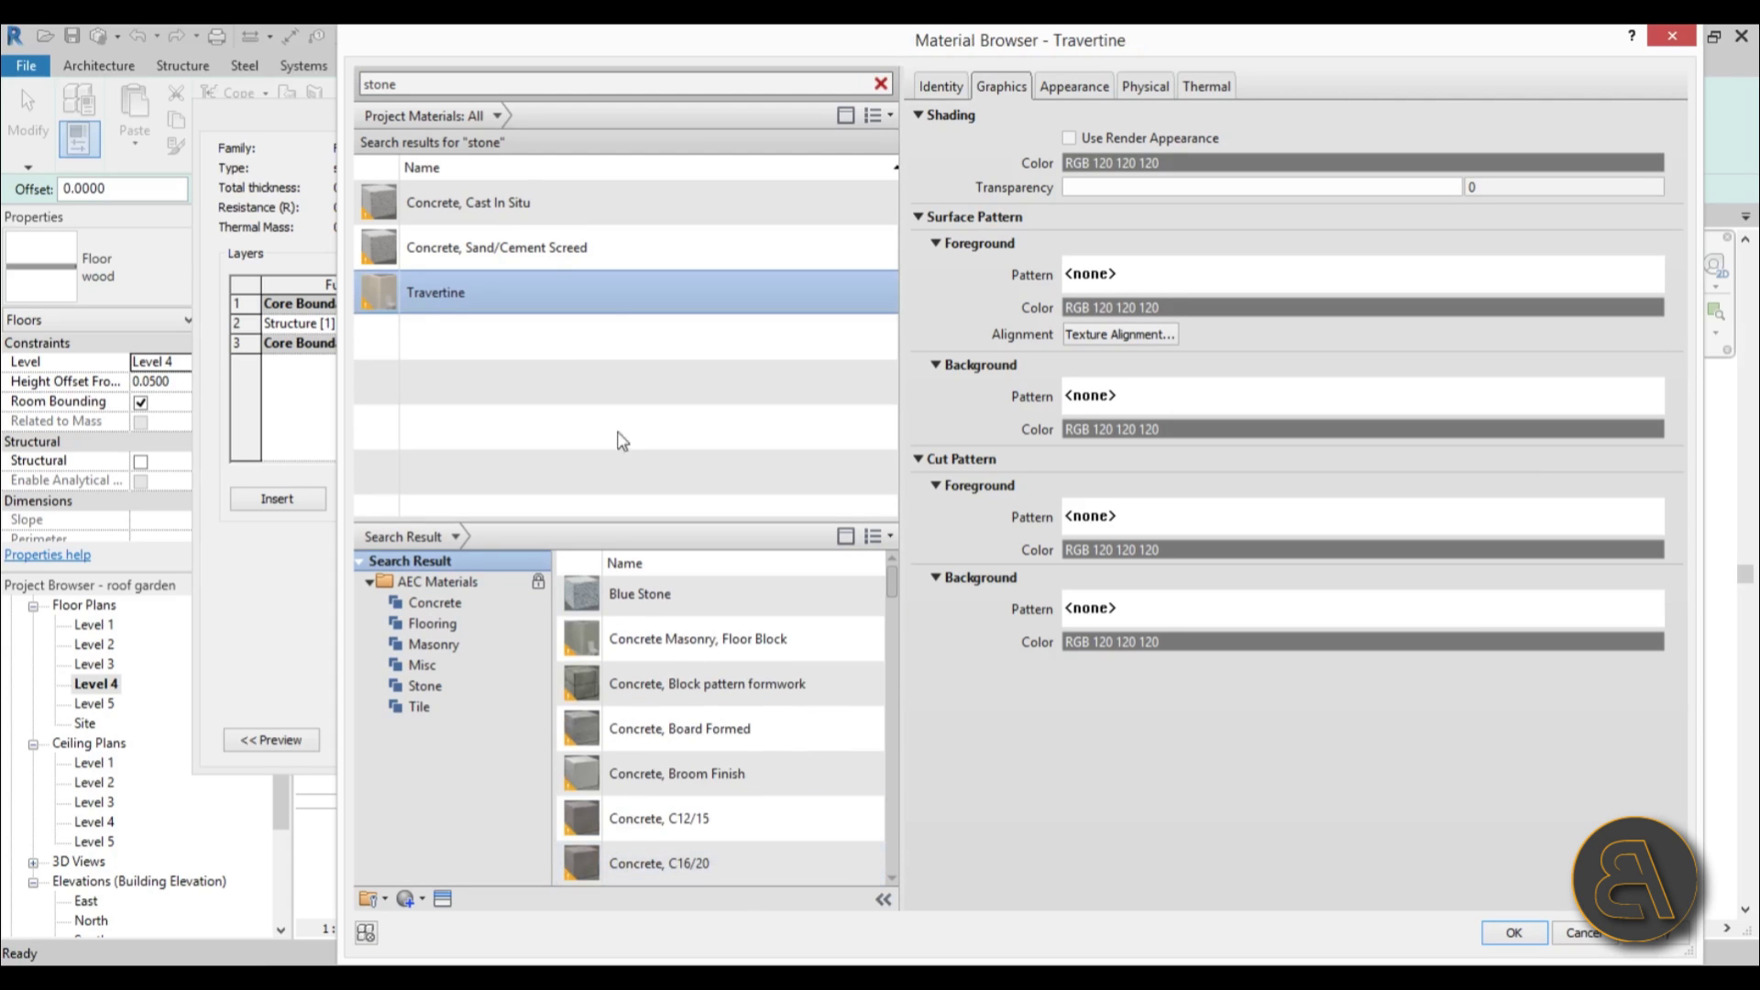
pyautogui.click(1093, 88)
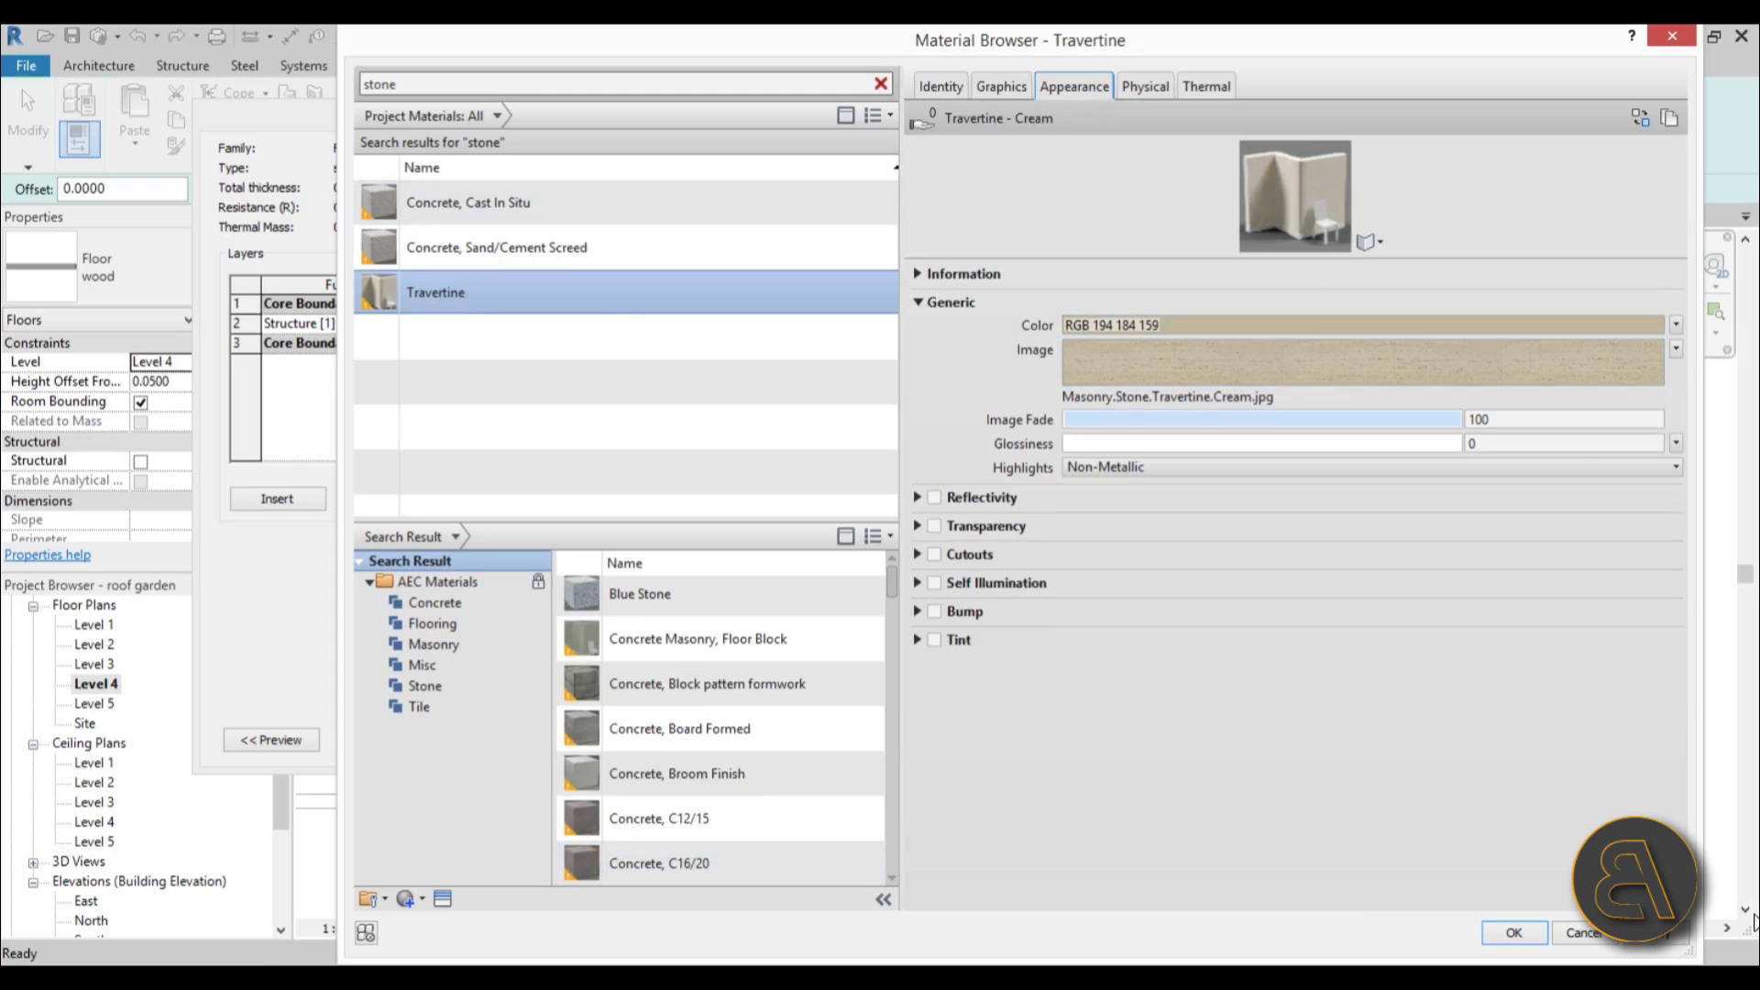
pyautogui.click(1513, 933)
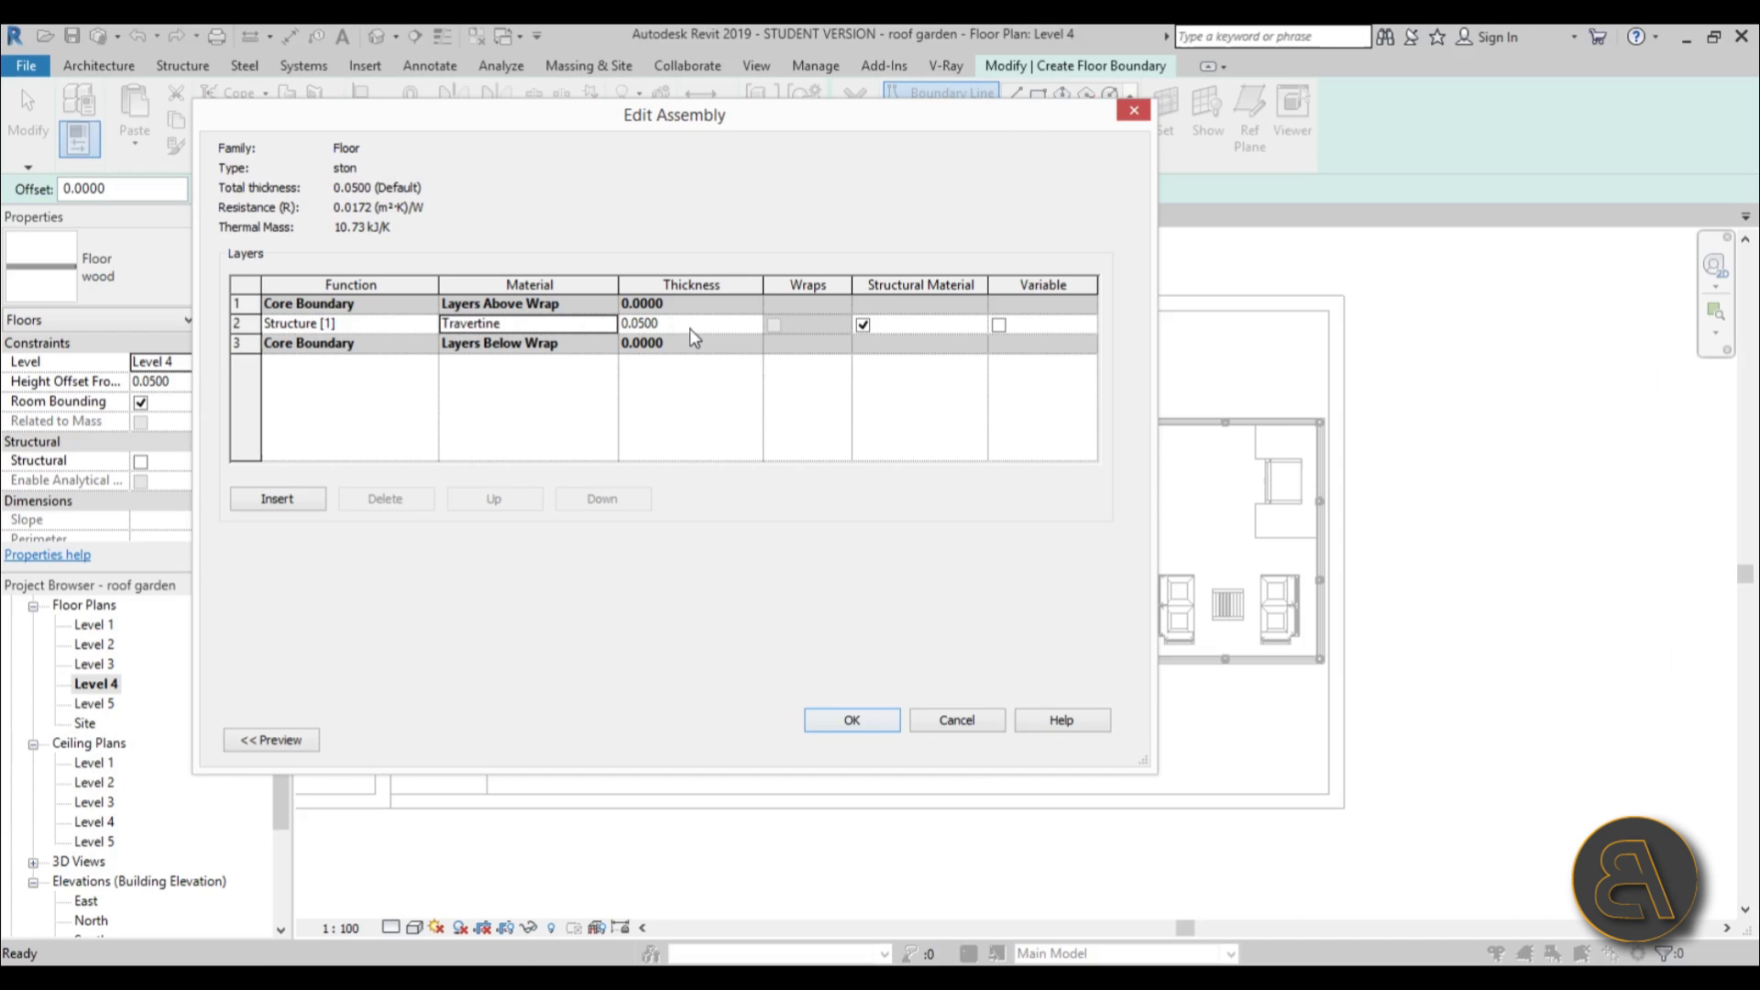
pyautogui.click(852, 719)
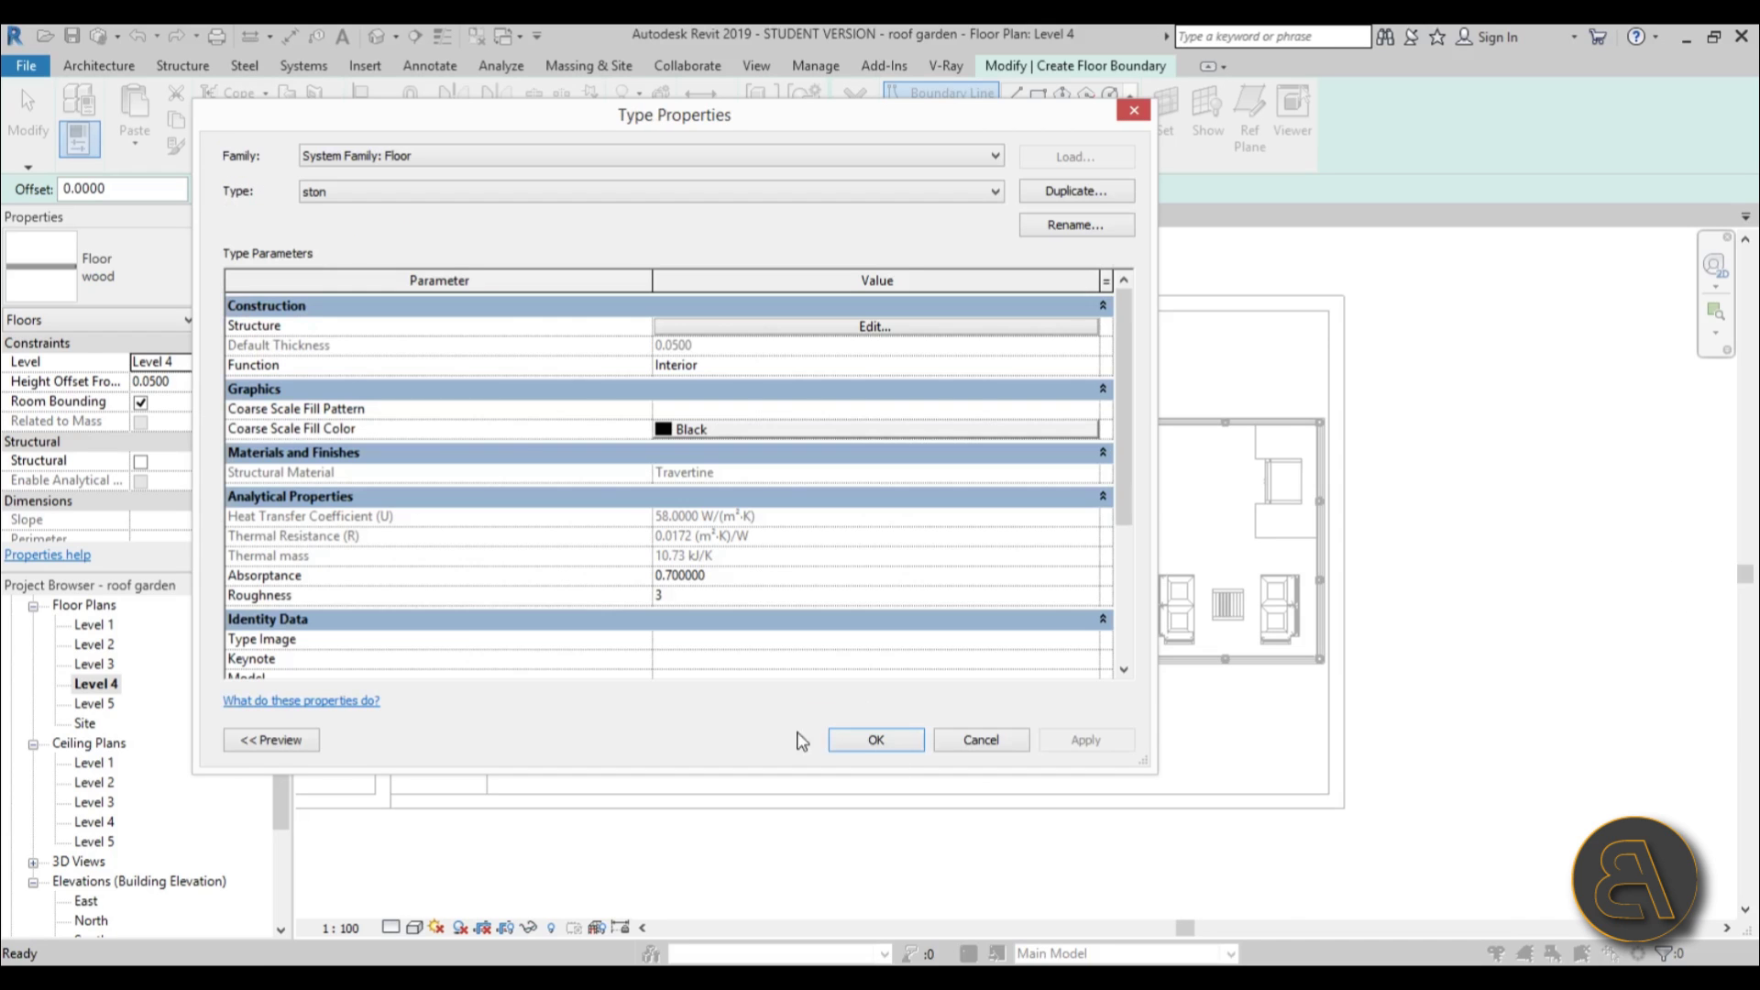
pyautogui.click(895, 740)
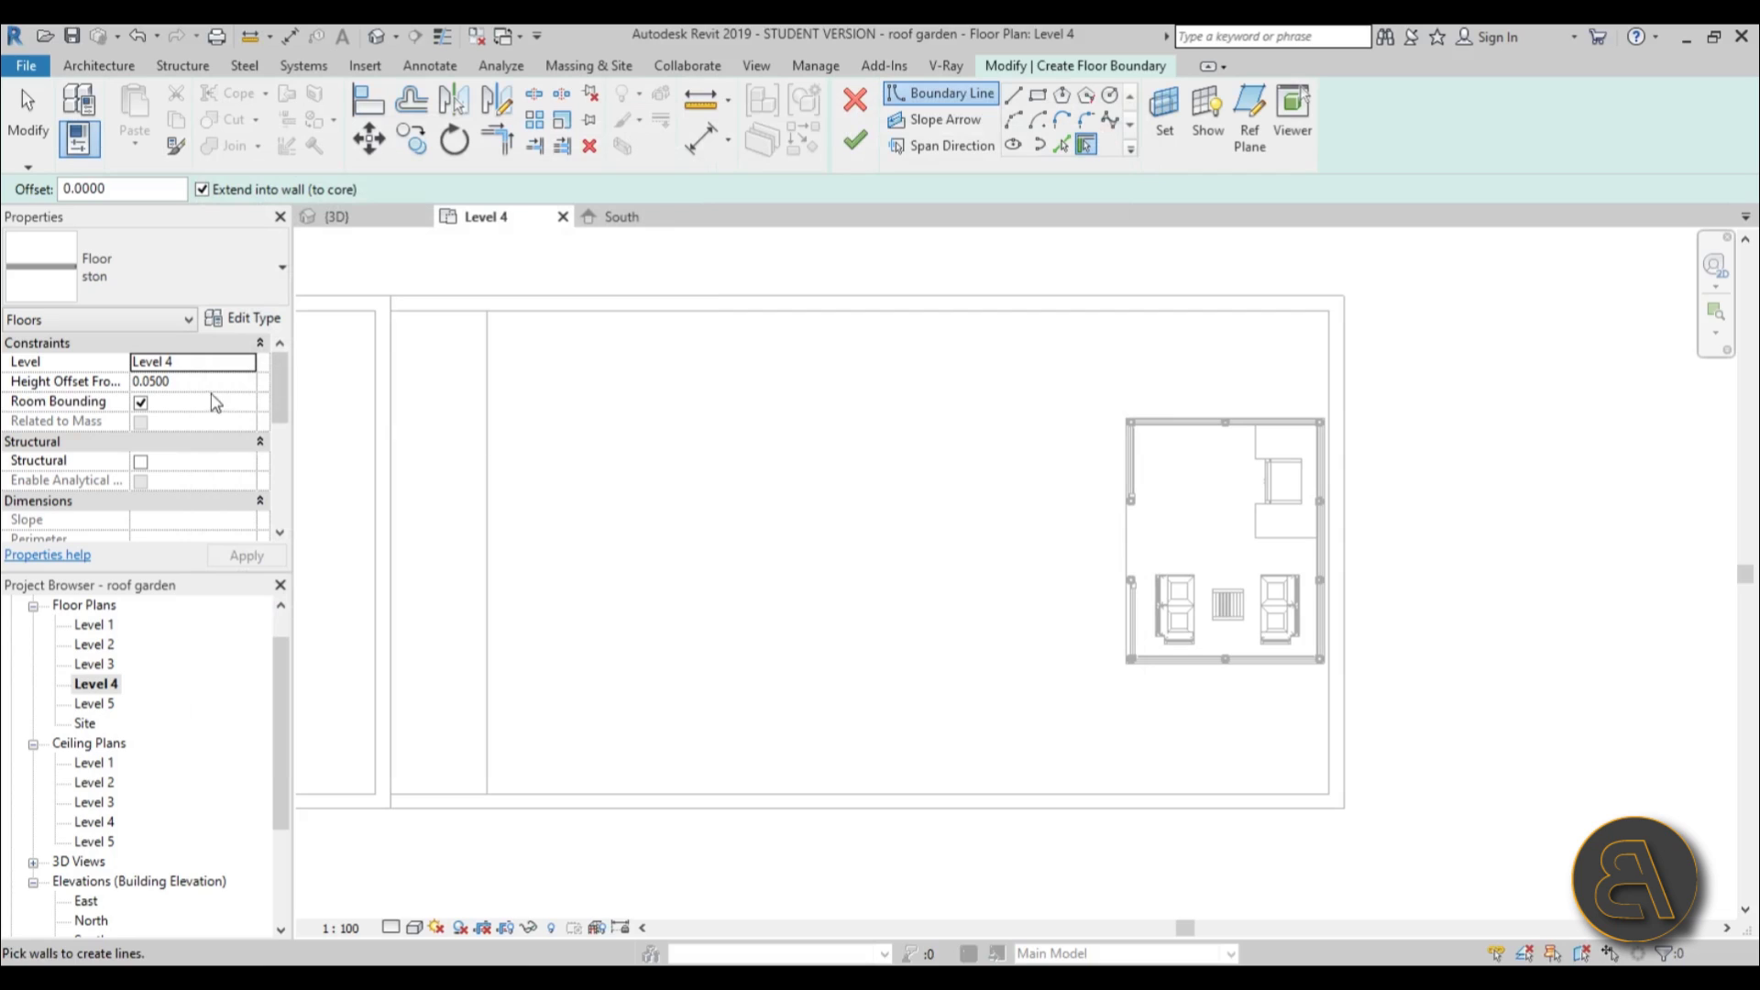
# Set the floor's Height Offset From Level to 0.1.
pyautogui.click(183, 381)
pyautogui.moveTo(172, 381); pyautogui.dragTo(145, 383)
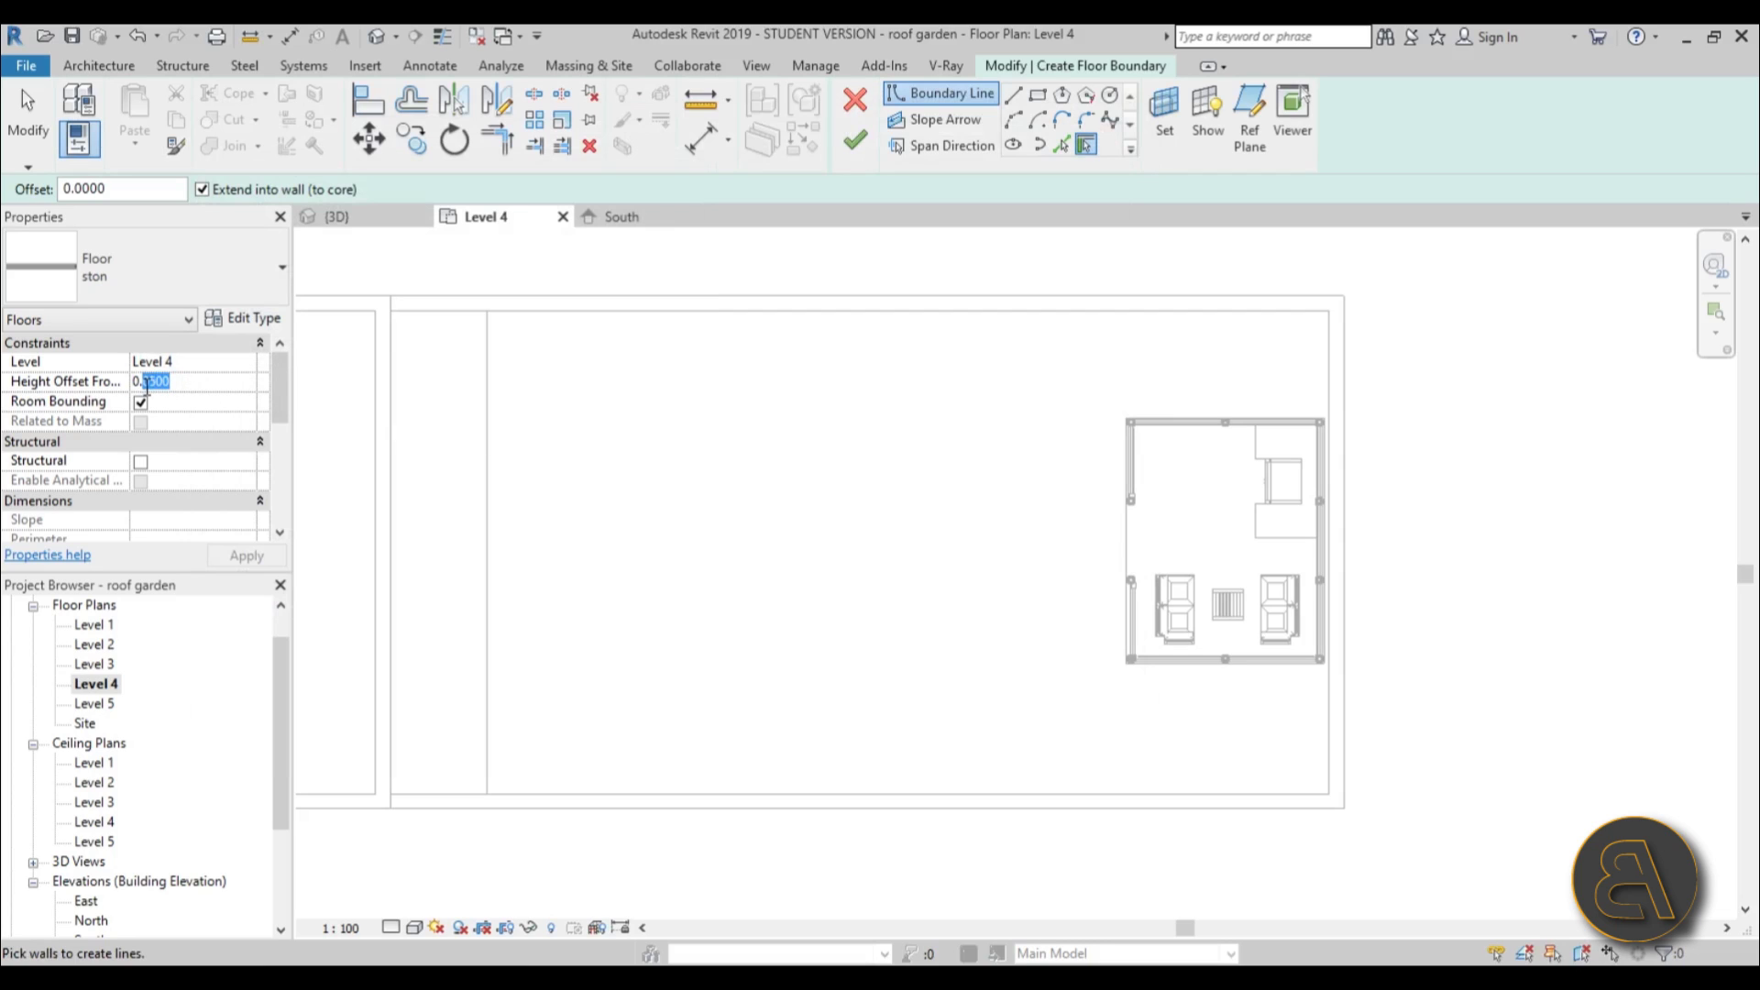
pyautogui.click(255, 556)
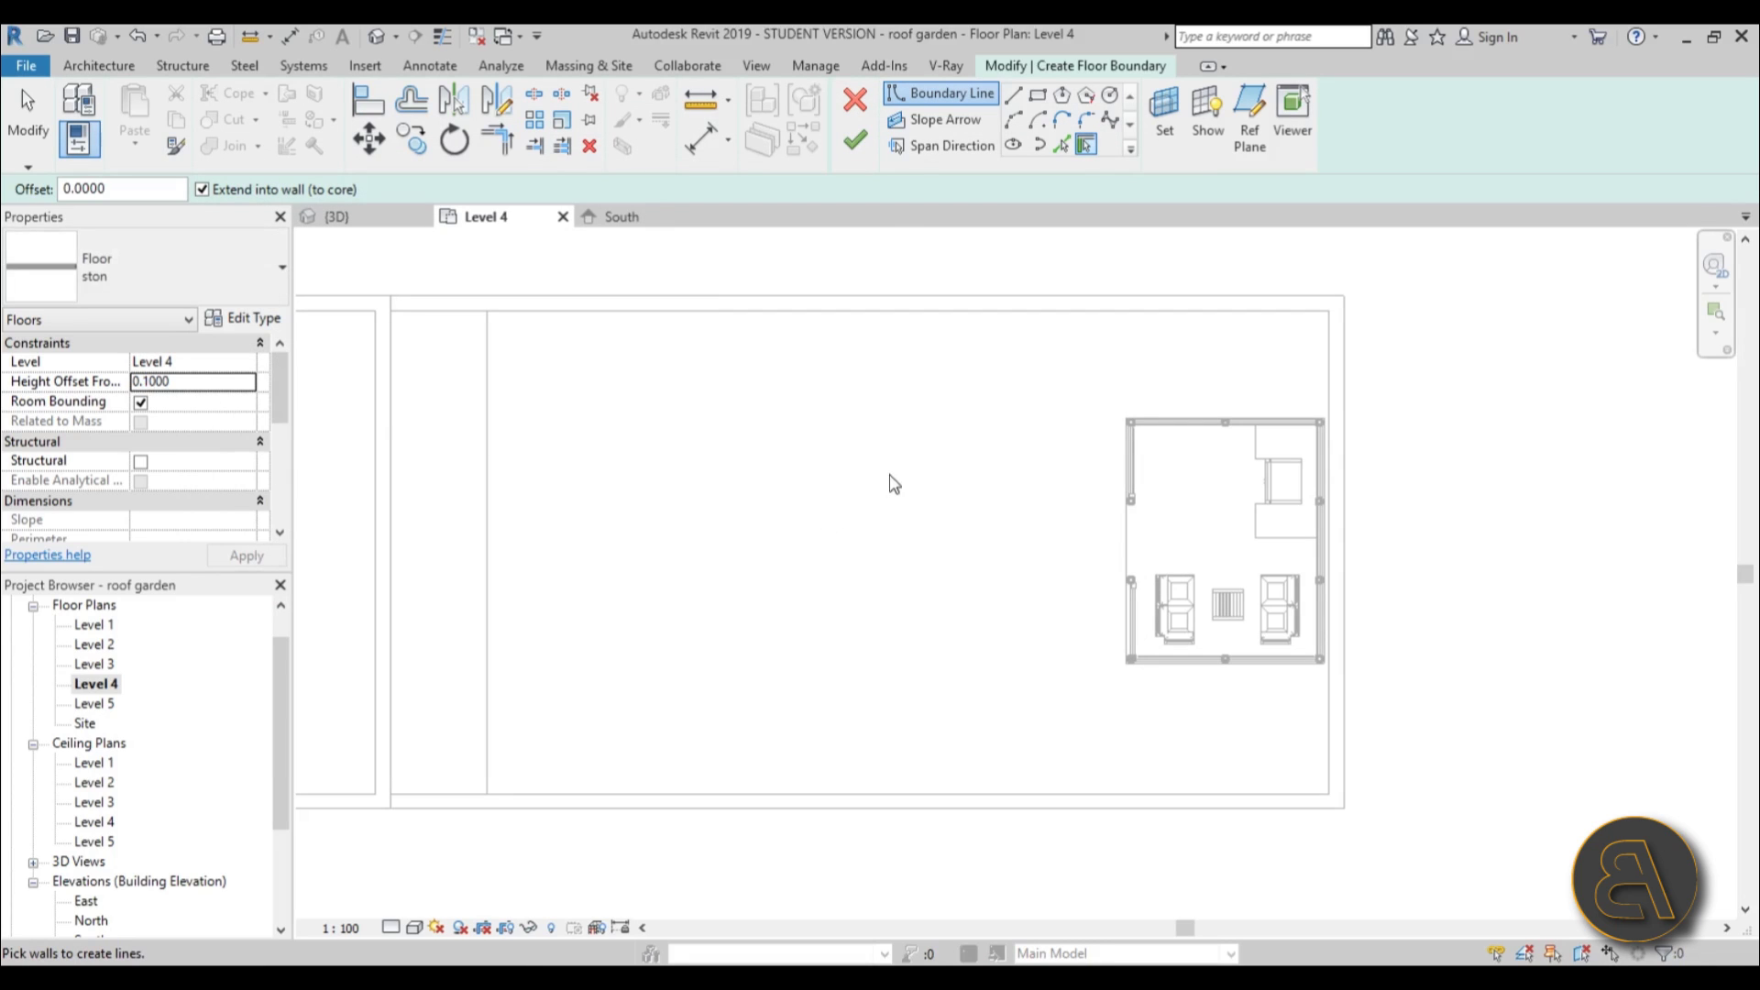
# Draw a narrow rectangular stone boundary beside the gazebo and nudge it left.
pyautogui.click(1039, 96)
pyautogui.scroll(5, 1171, 519)
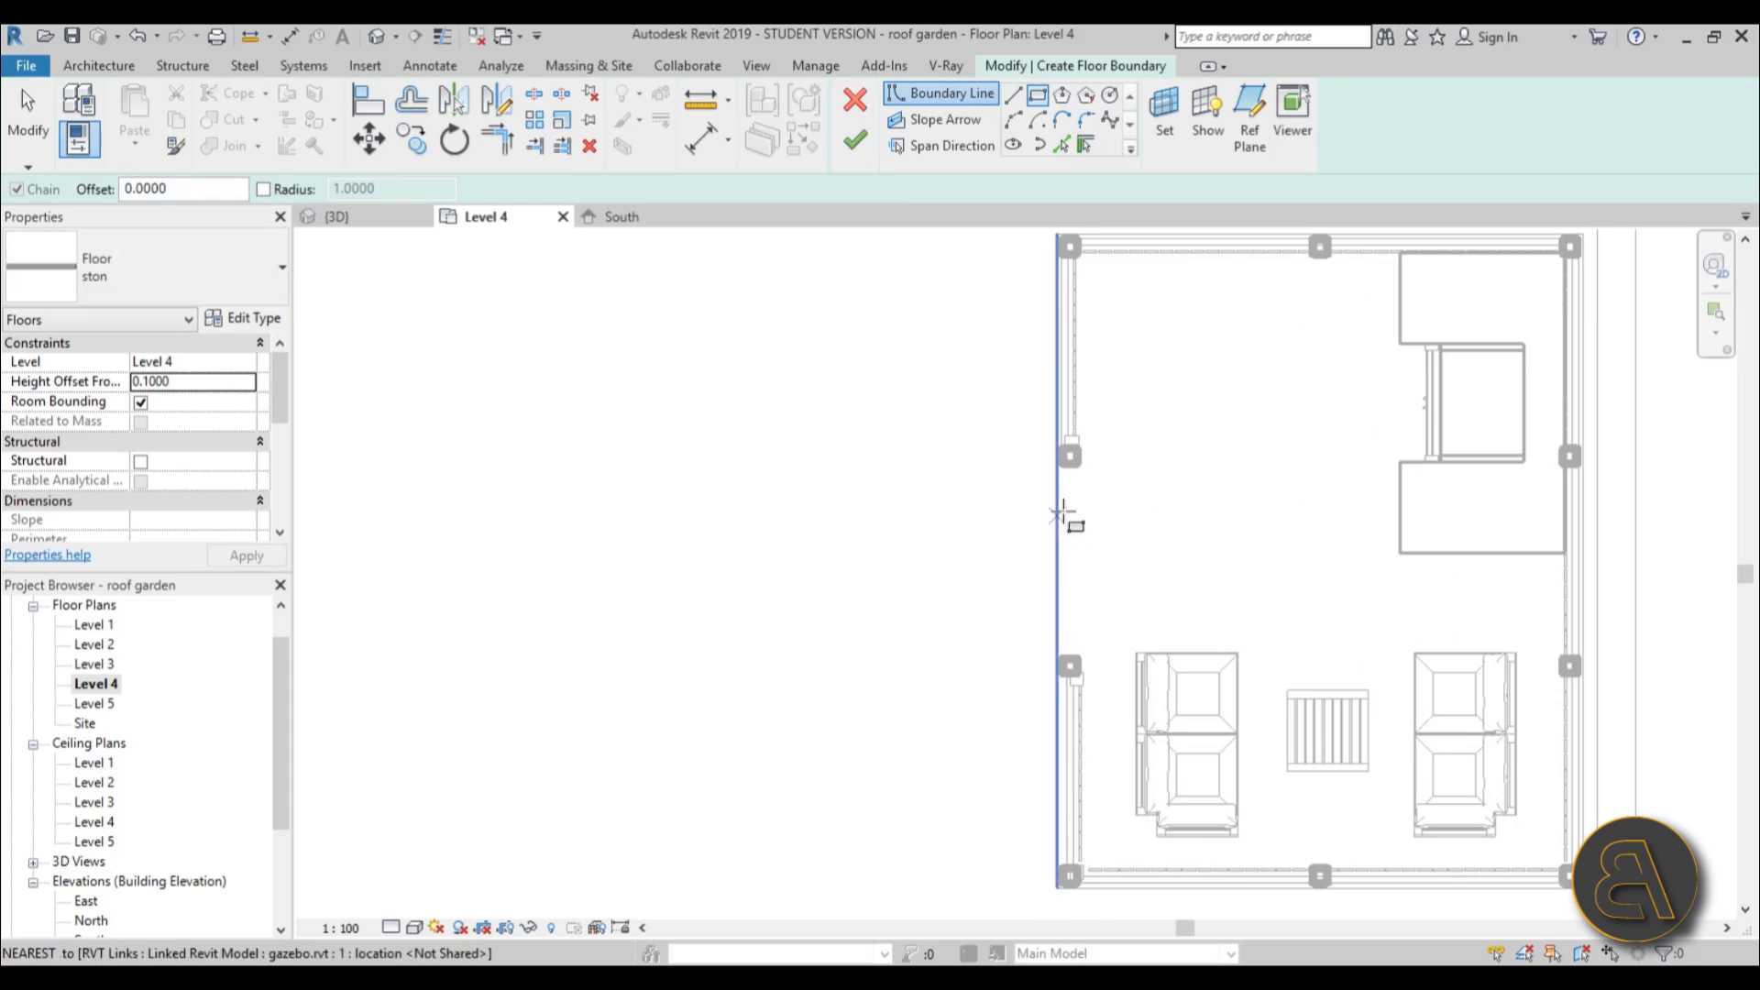
pyautogui.click(1052, 447)
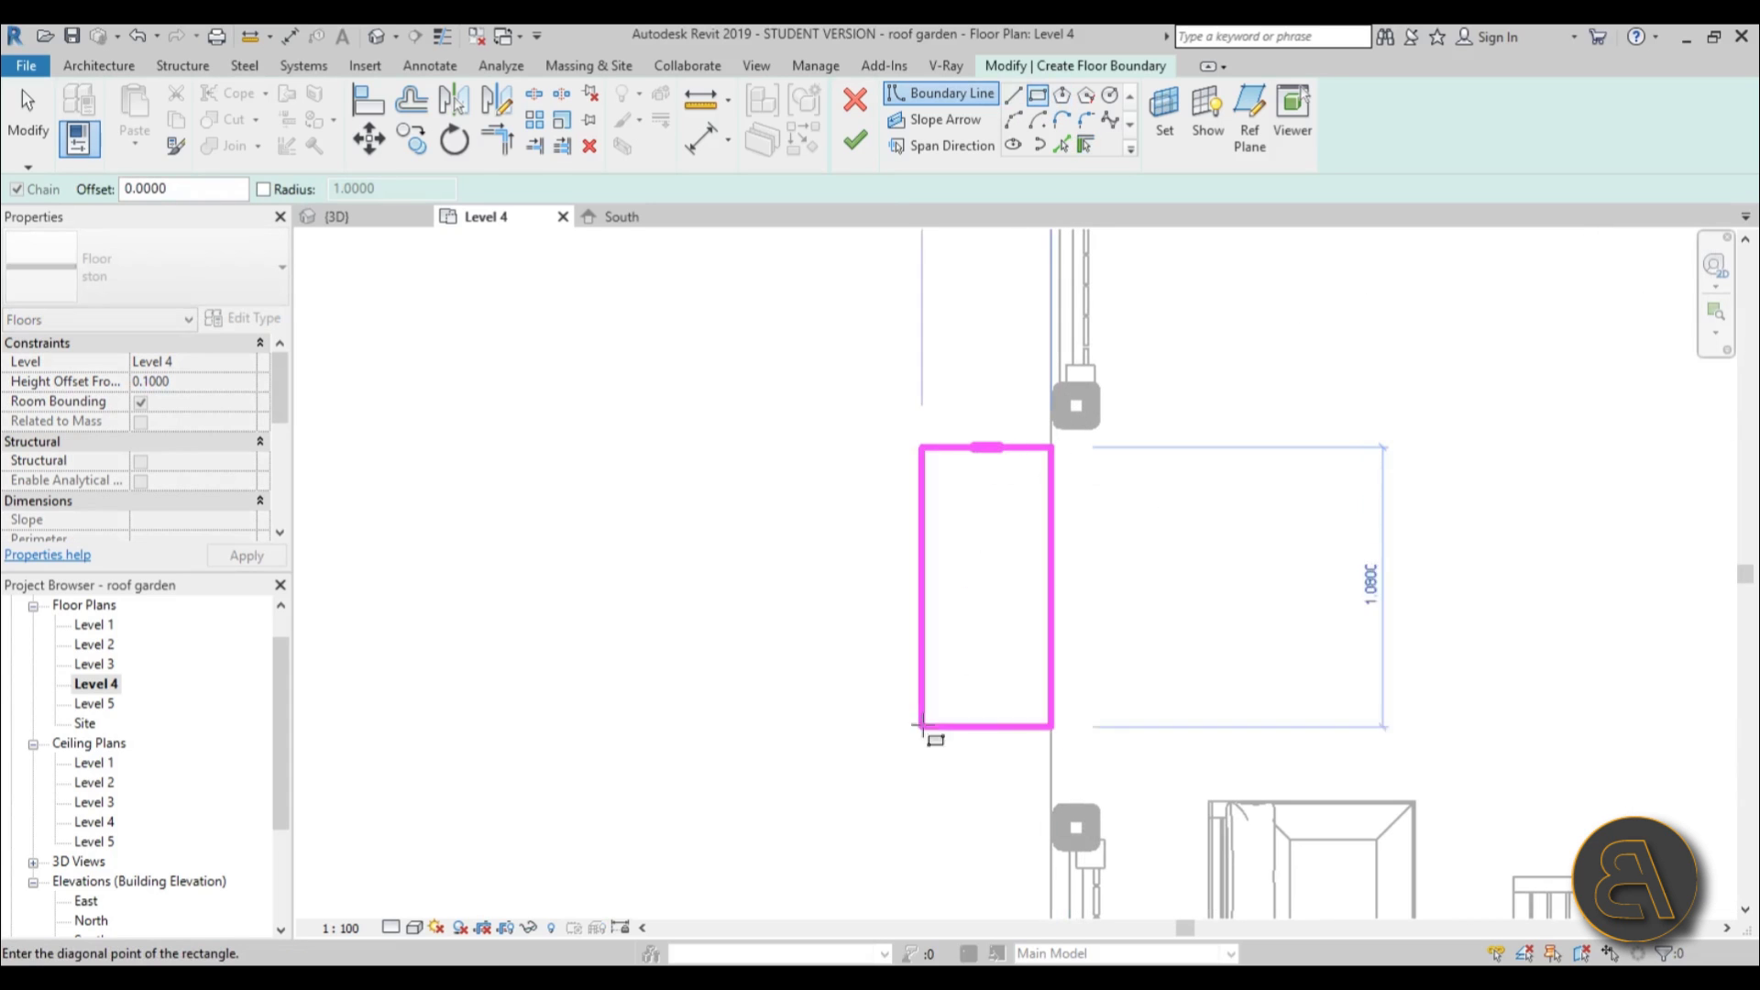
pyautogui.click(931, 794)
pyautogui.press('Escape')
pyautogui.press('Escape')
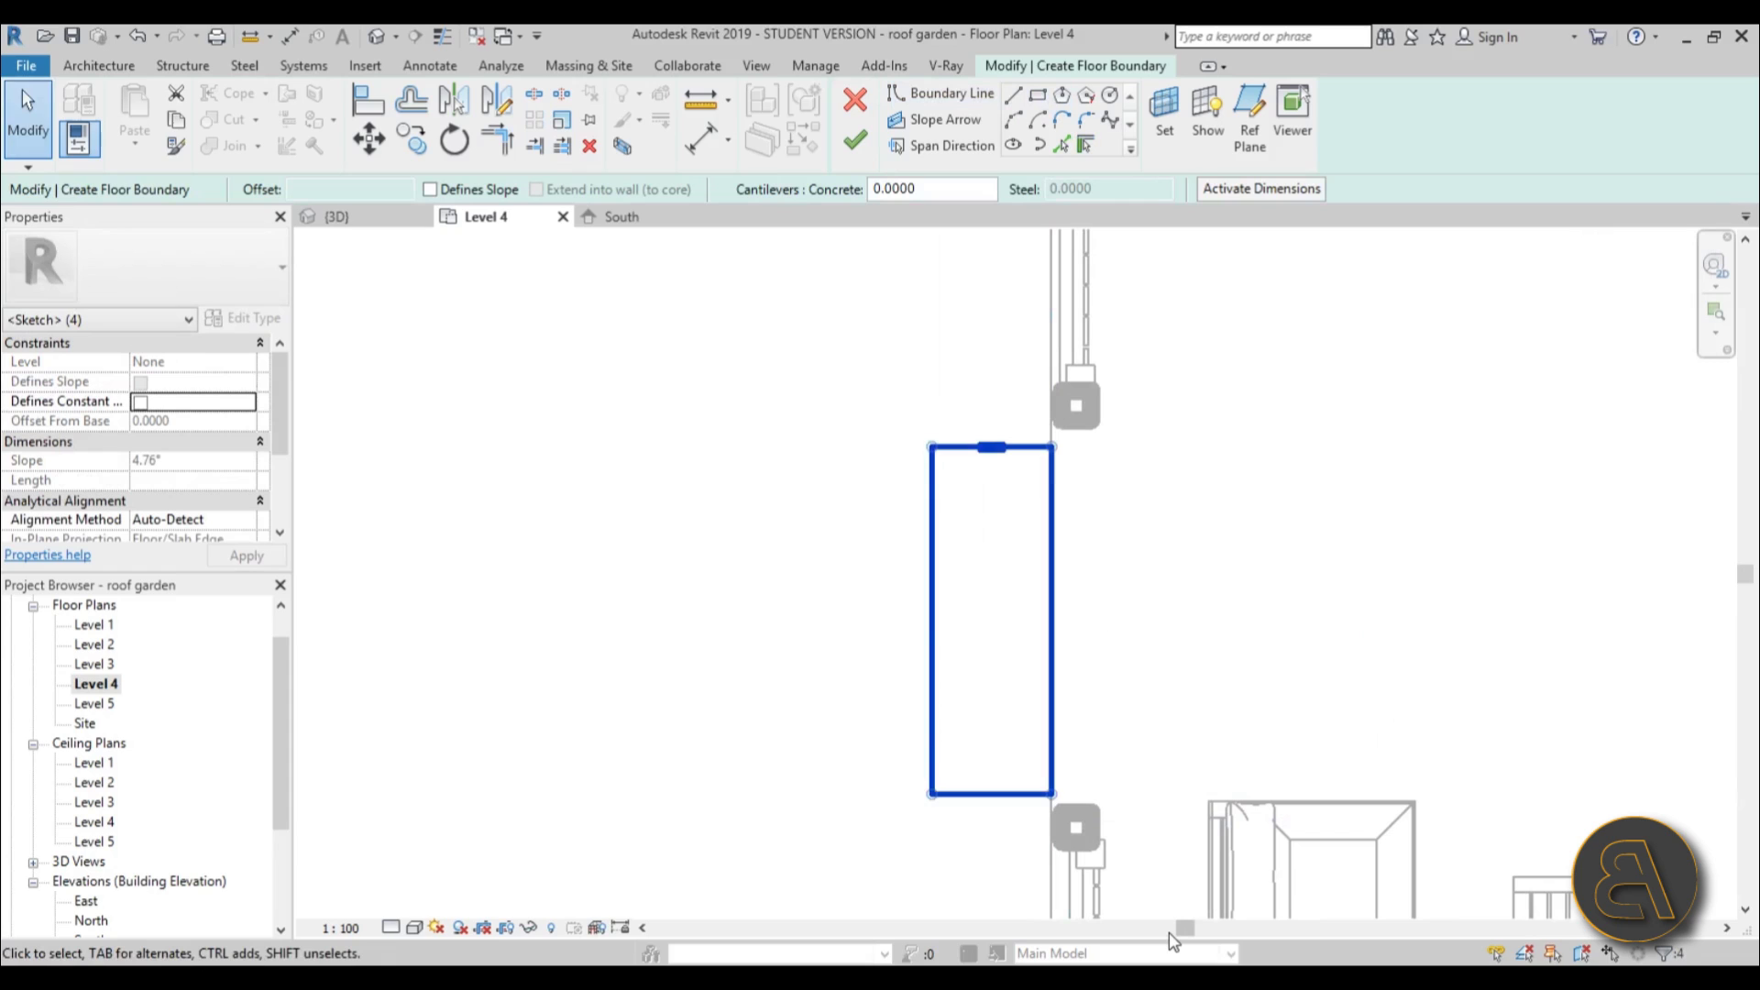
pyautogui.press('Left')
pyautogui.press('Left')
pyautogui.press('Left')
pyautogui.press('Left')
pyautogui.press('Left')
pyautogui.press('Left')
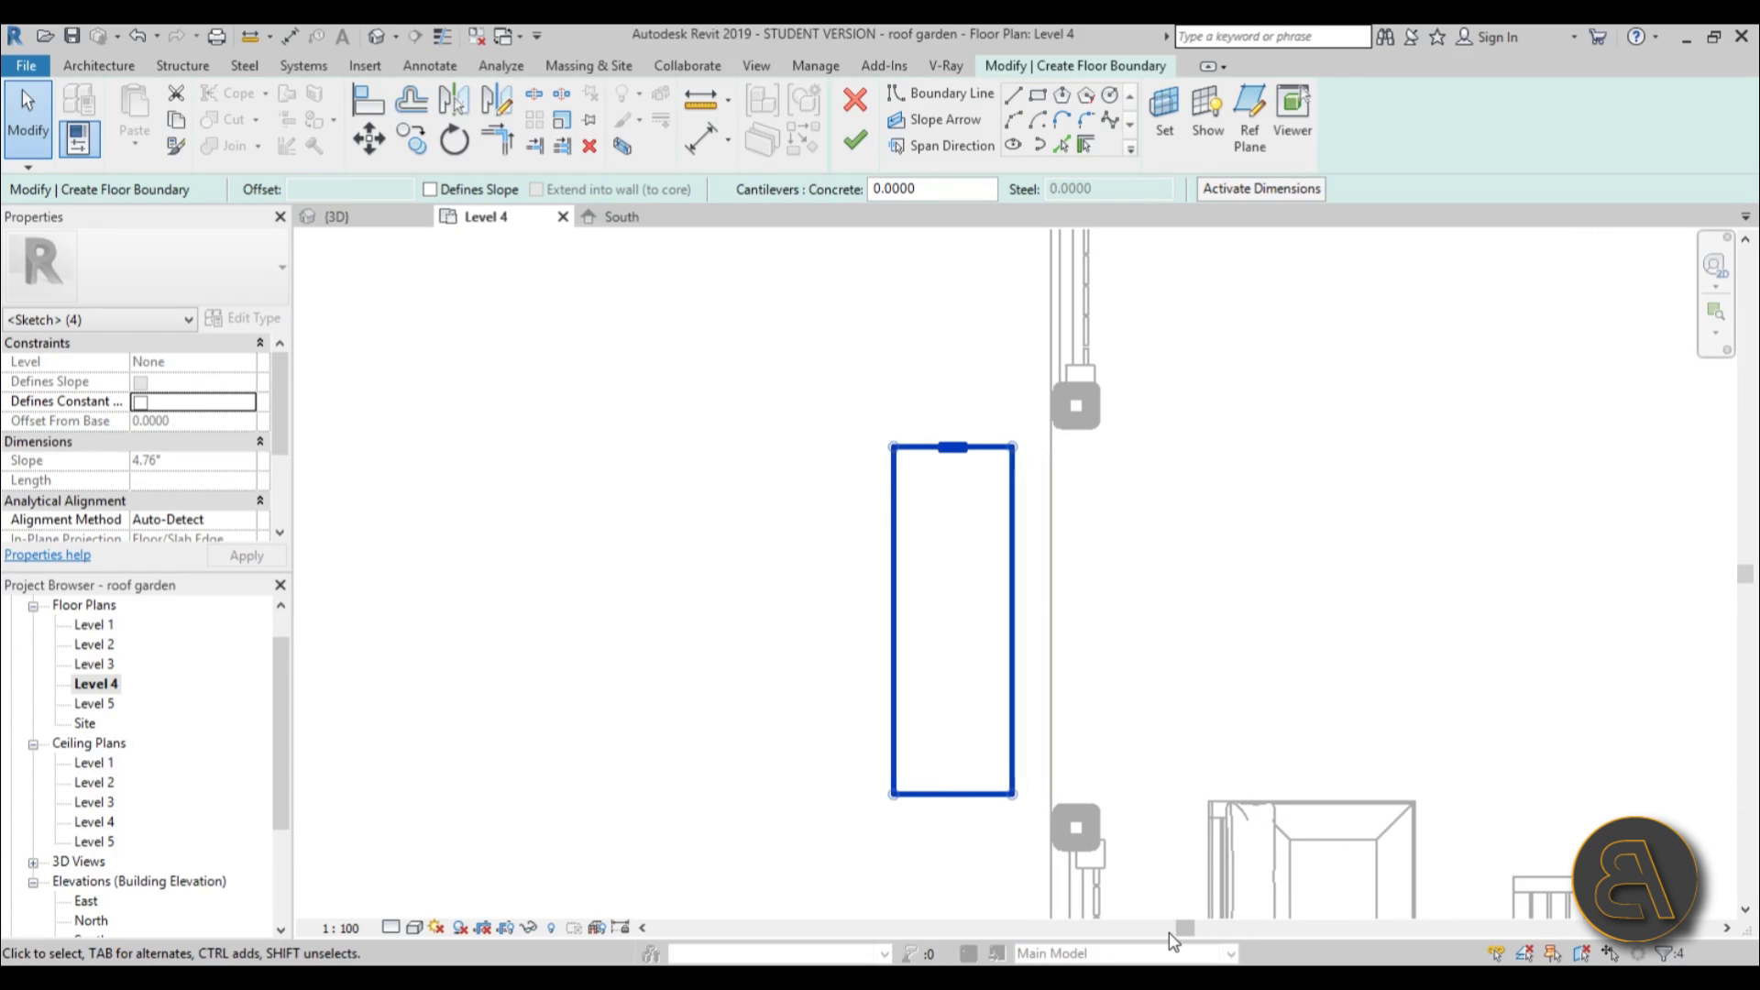
# Copy the stone rectangle into several evenly spaced stones leading left.
pyautogui.press('o')
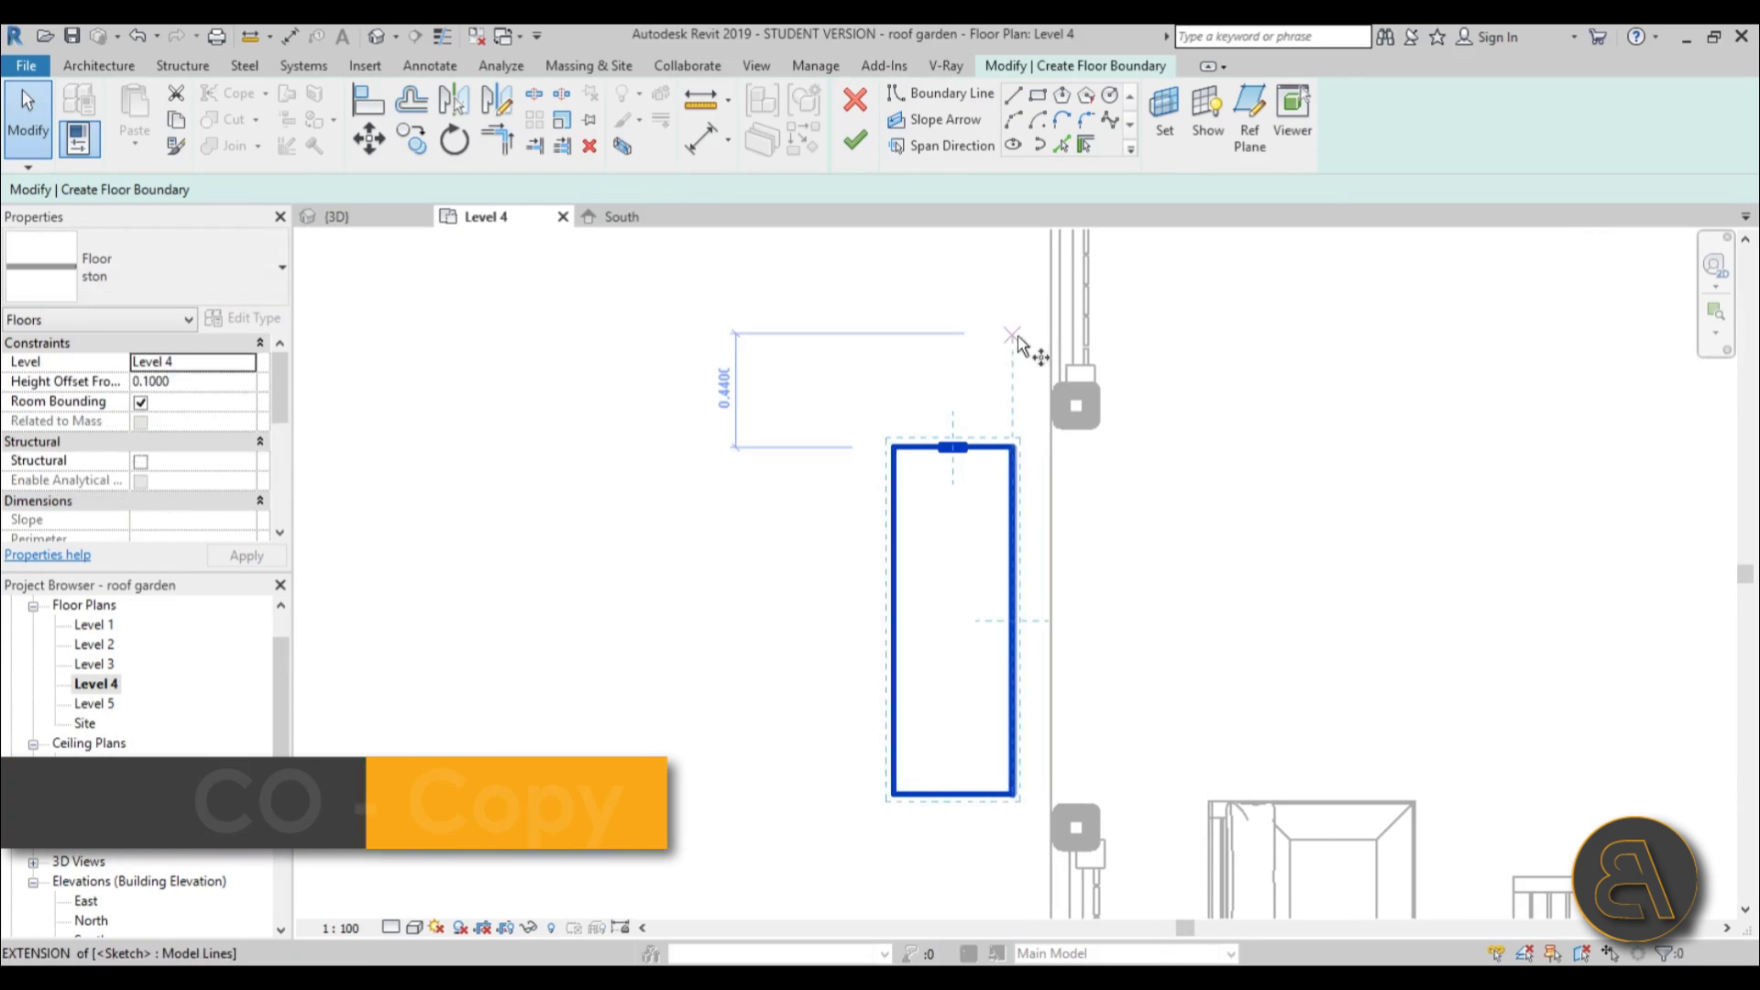
pyautogui.click(1052, 796)
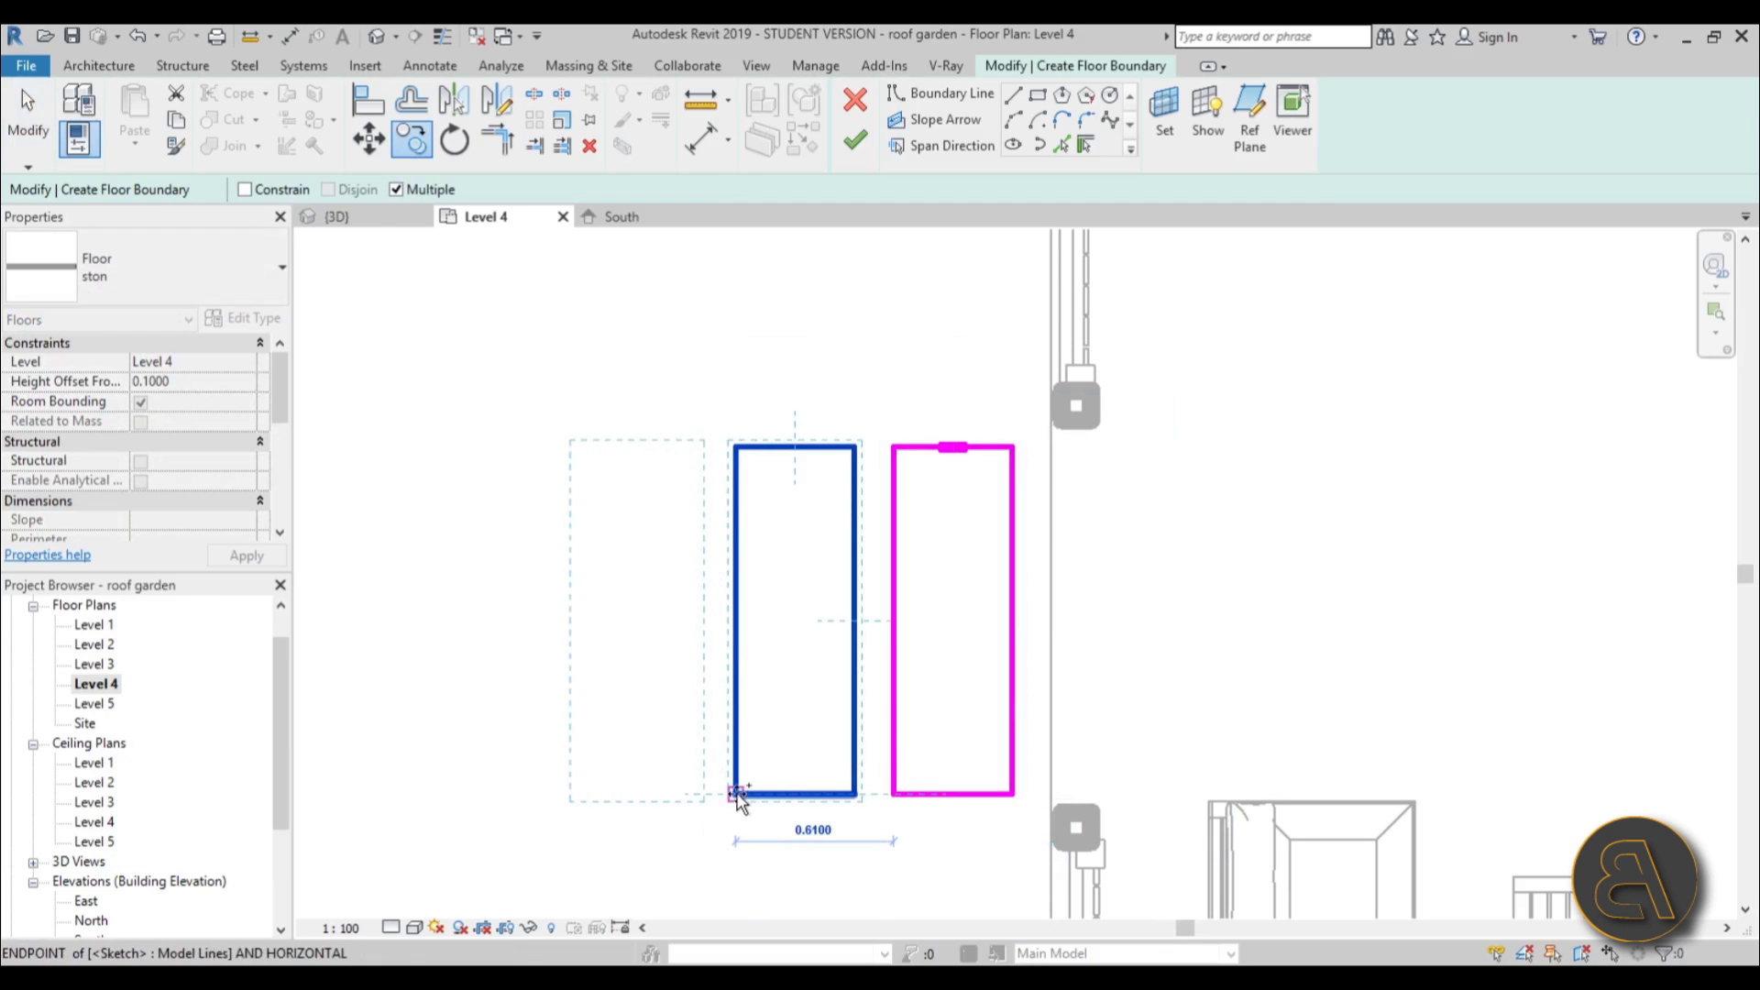
pyautogui.click(742, 798)
pyautogui.click(581, 799)
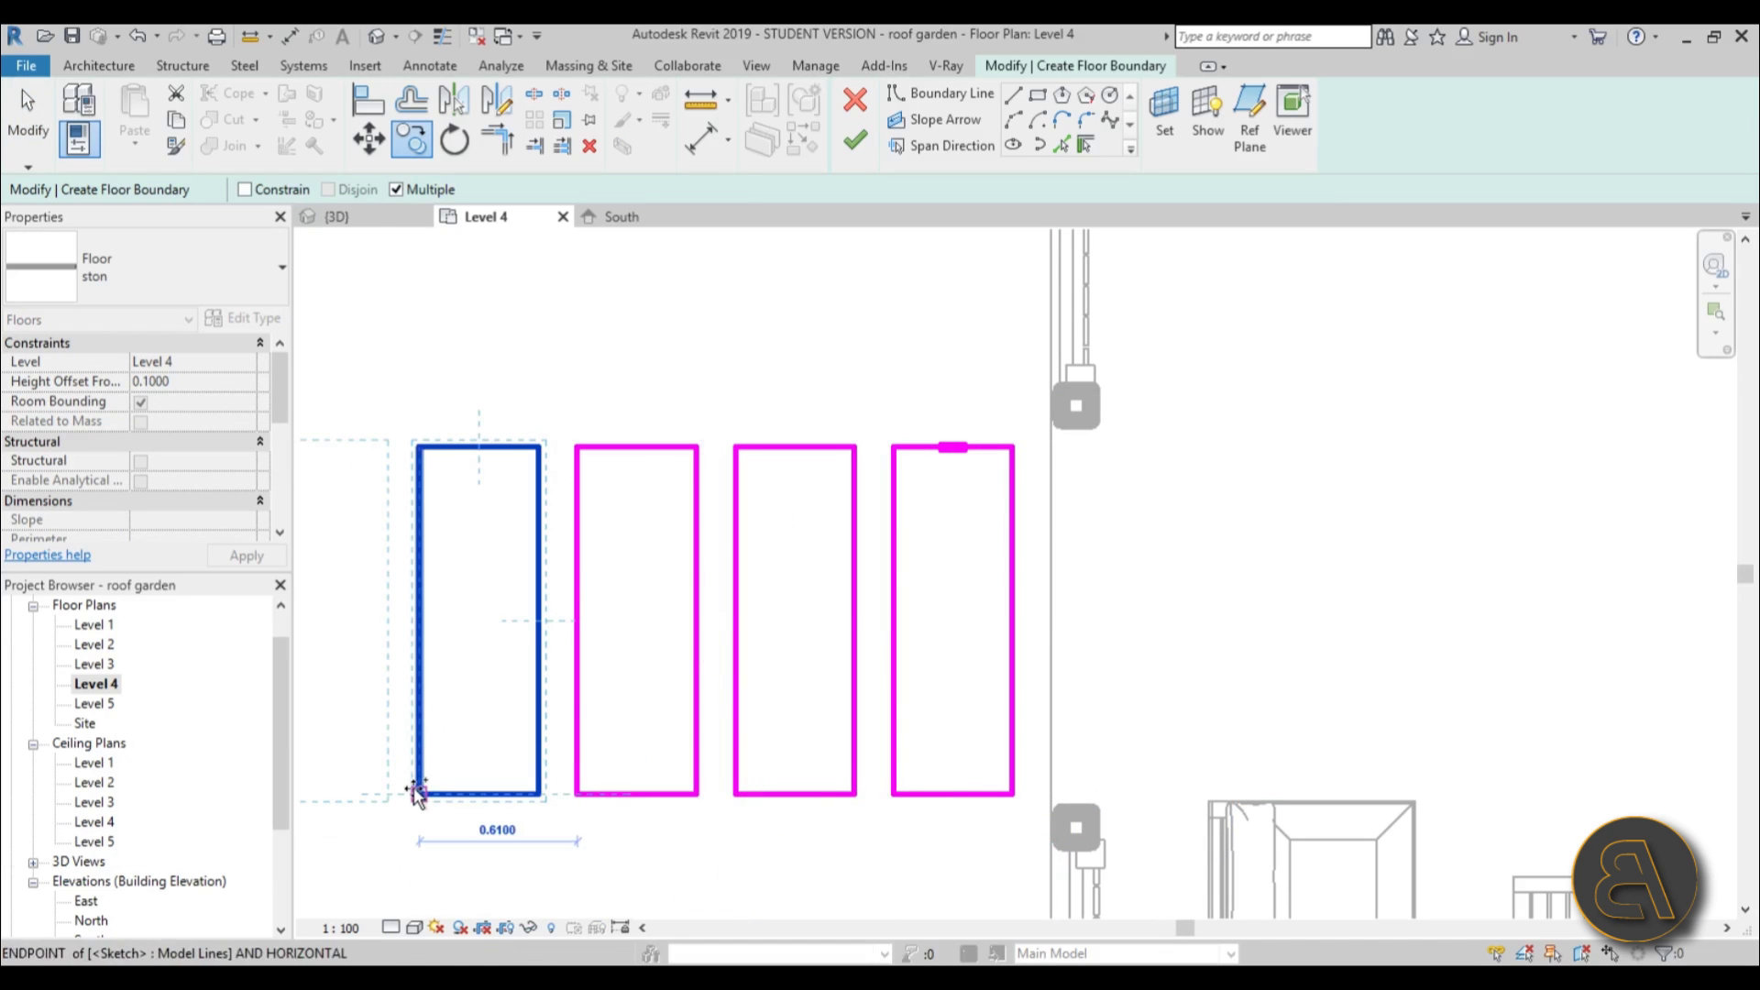
pyautogui.click(408, 794)
pyautogui.scroll(-3, 895, 758)
pyautogui.click(531, 779)
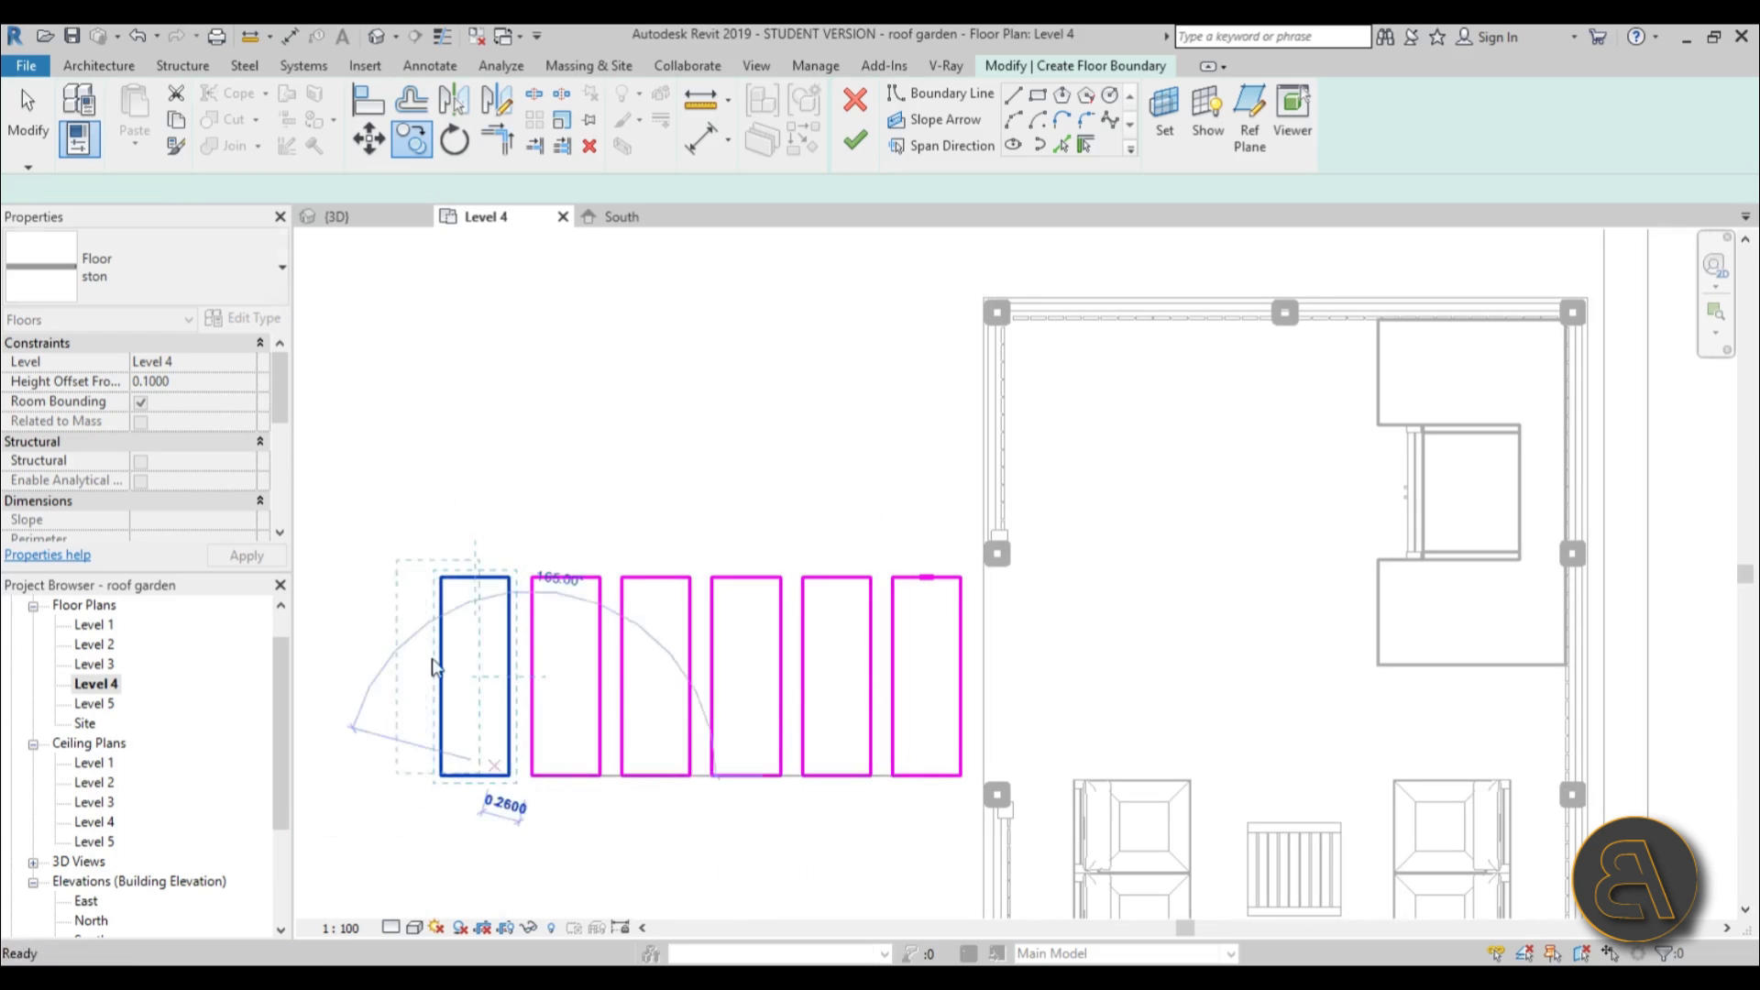
pyautogui.press('Escape')
# Copy the group of five stones twice more to extend the row further left.
pyautogui.moveTo(426, 532); pyautogui.dragTo(887, 880)
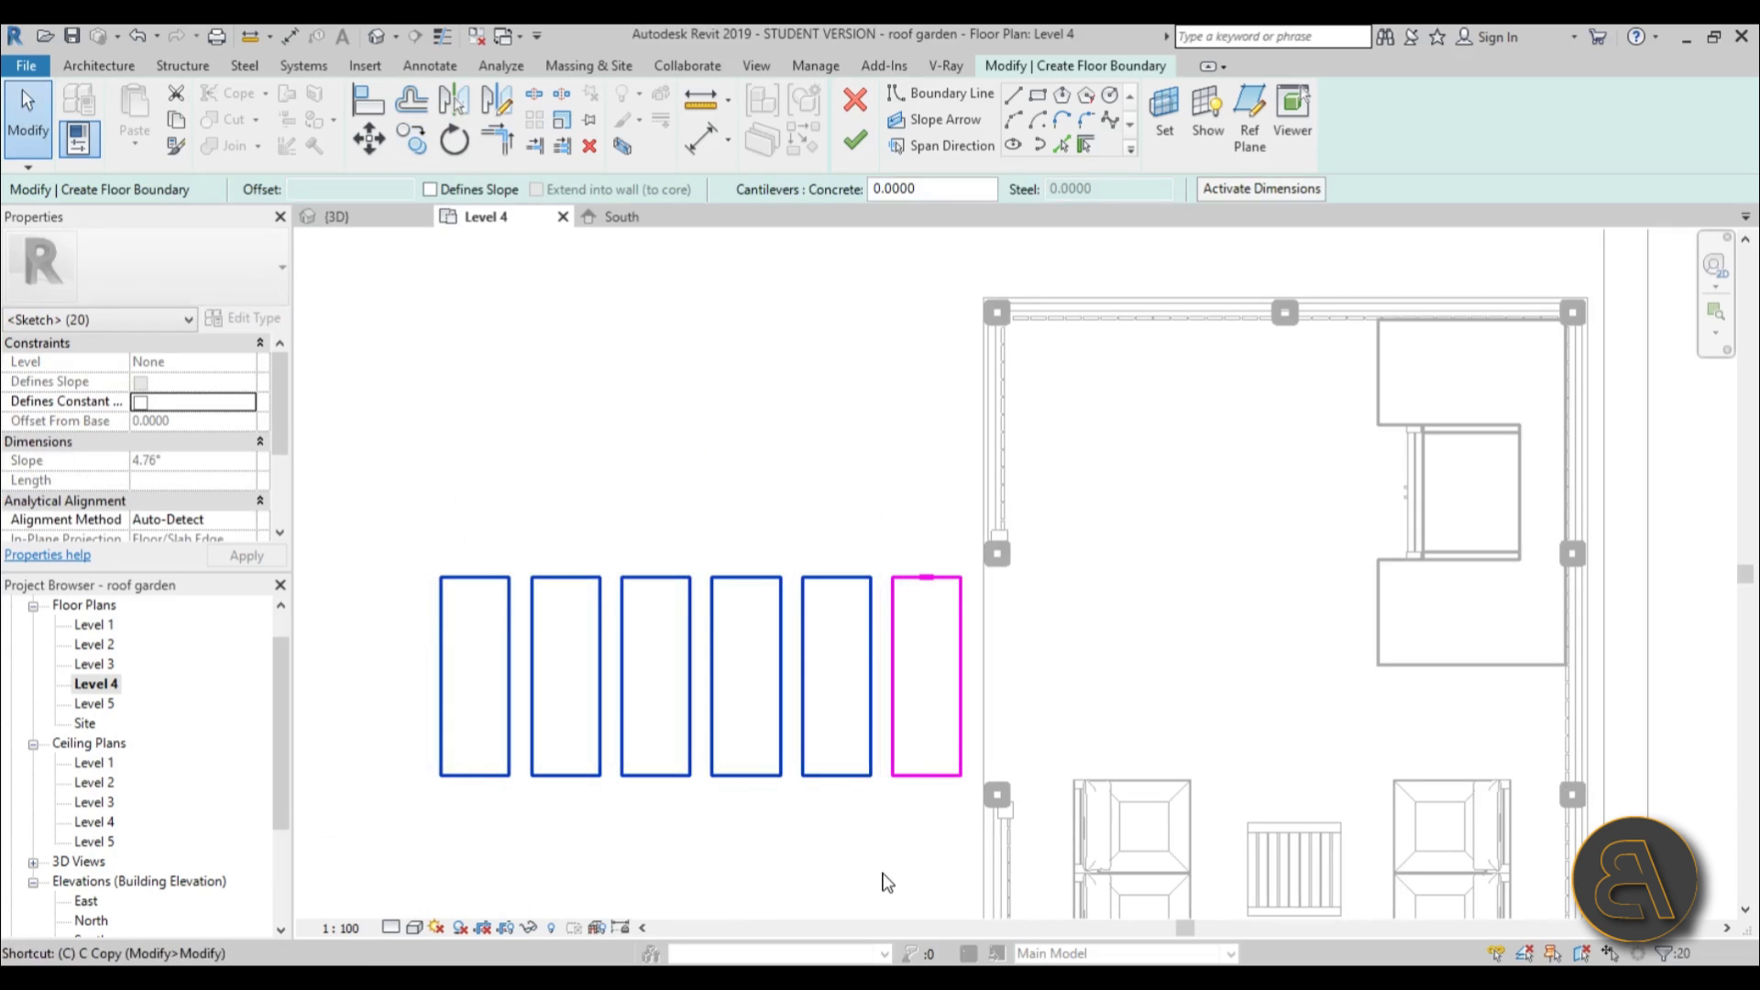
pyautogui.press('c')
pyautogui.press('o')
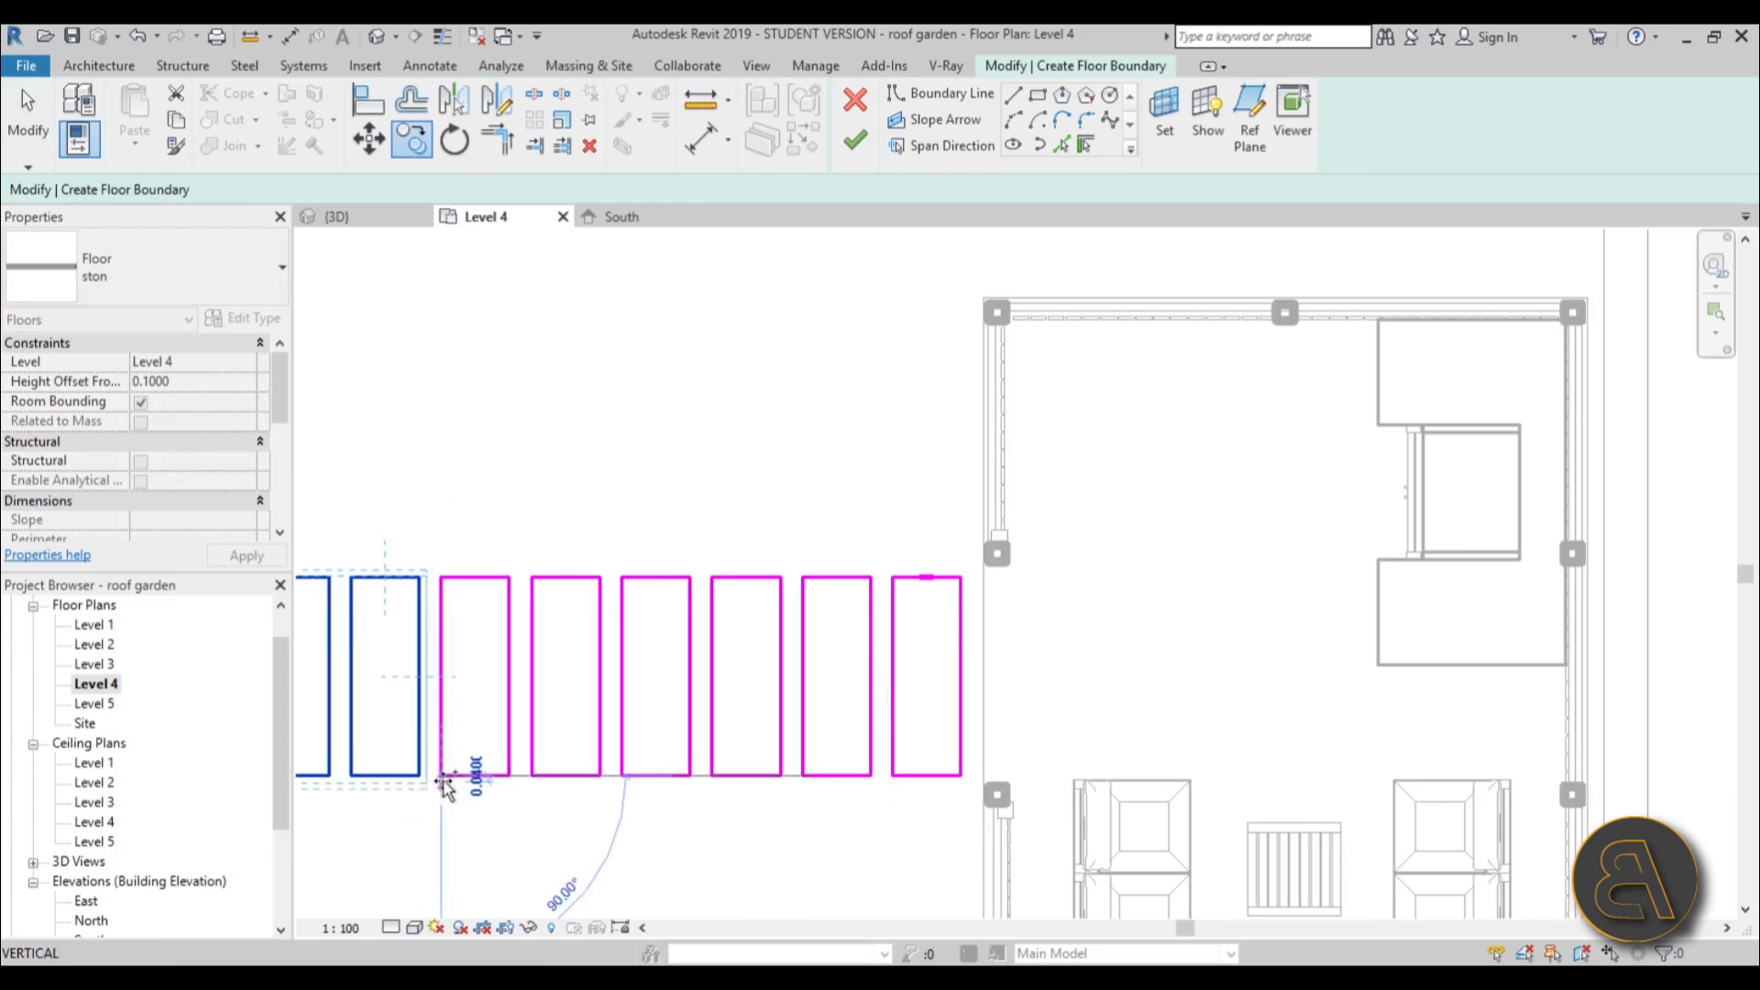
pyautogui.moveTo(449, 770); pyautogui.dragTo(1412, 720, button='middle')
pyautogui.scroll(-2, 949, 701)
pyautogui.moveTo(963, 718); pyautogui.dragTo(729, 724, button='middle')
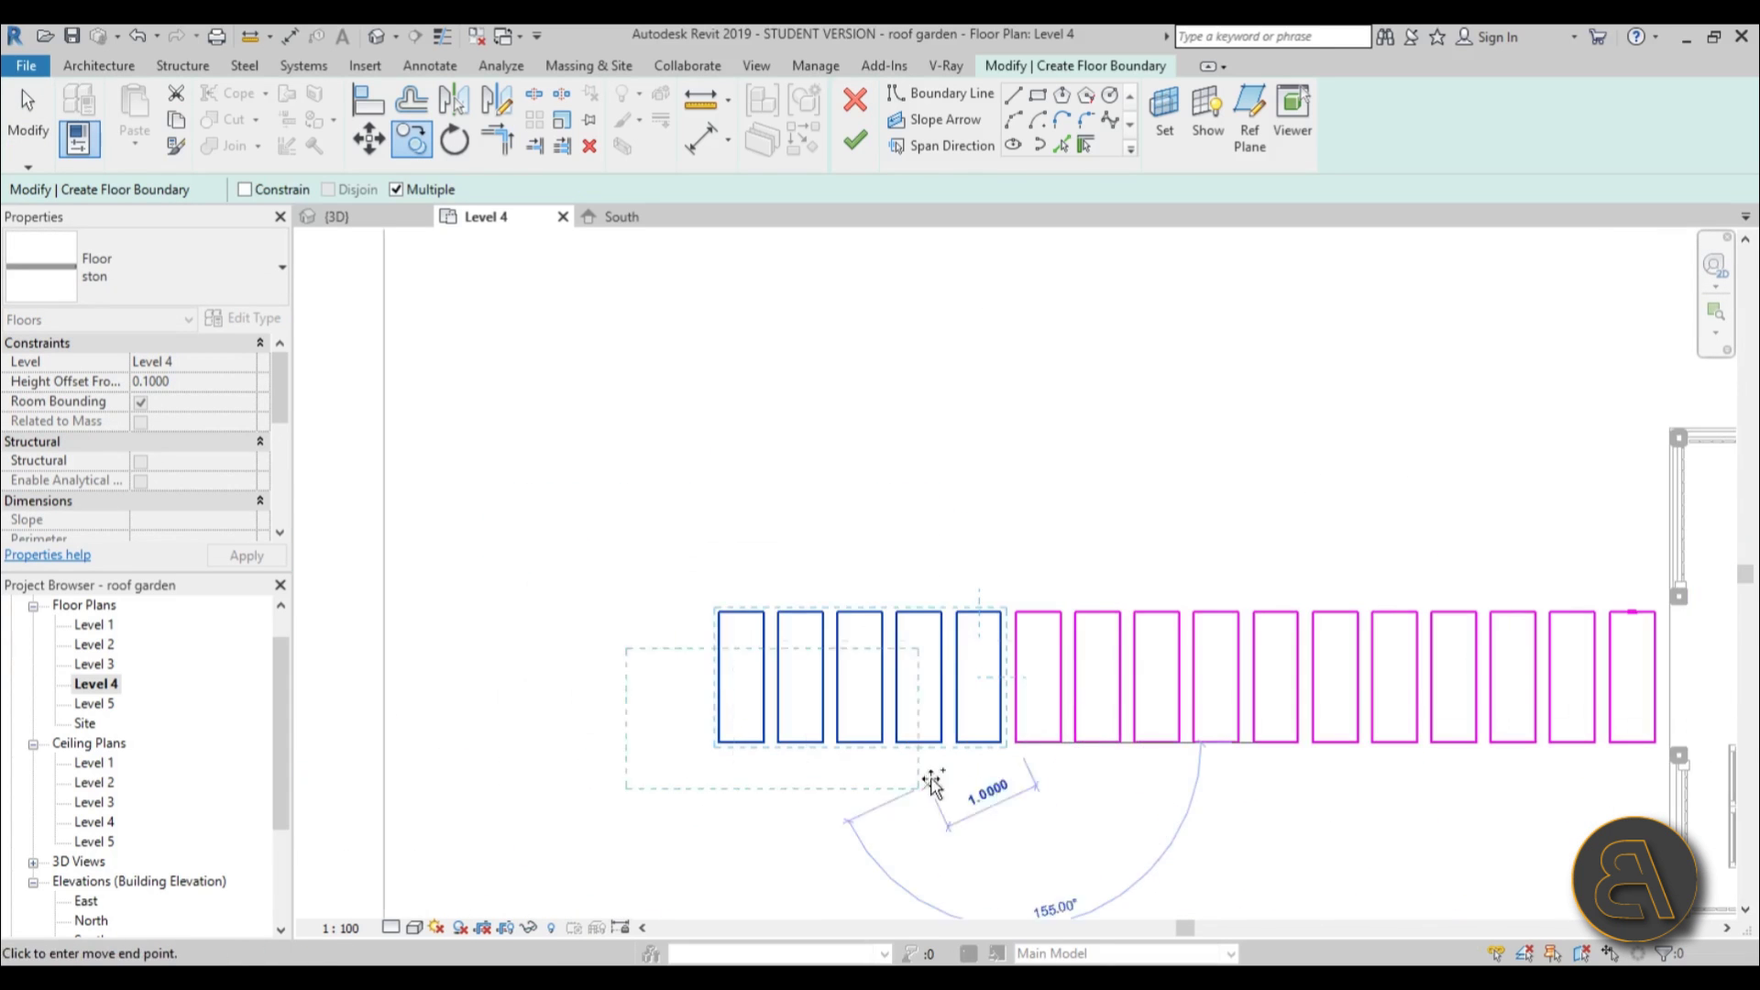
pyautogui.click(720, 736)
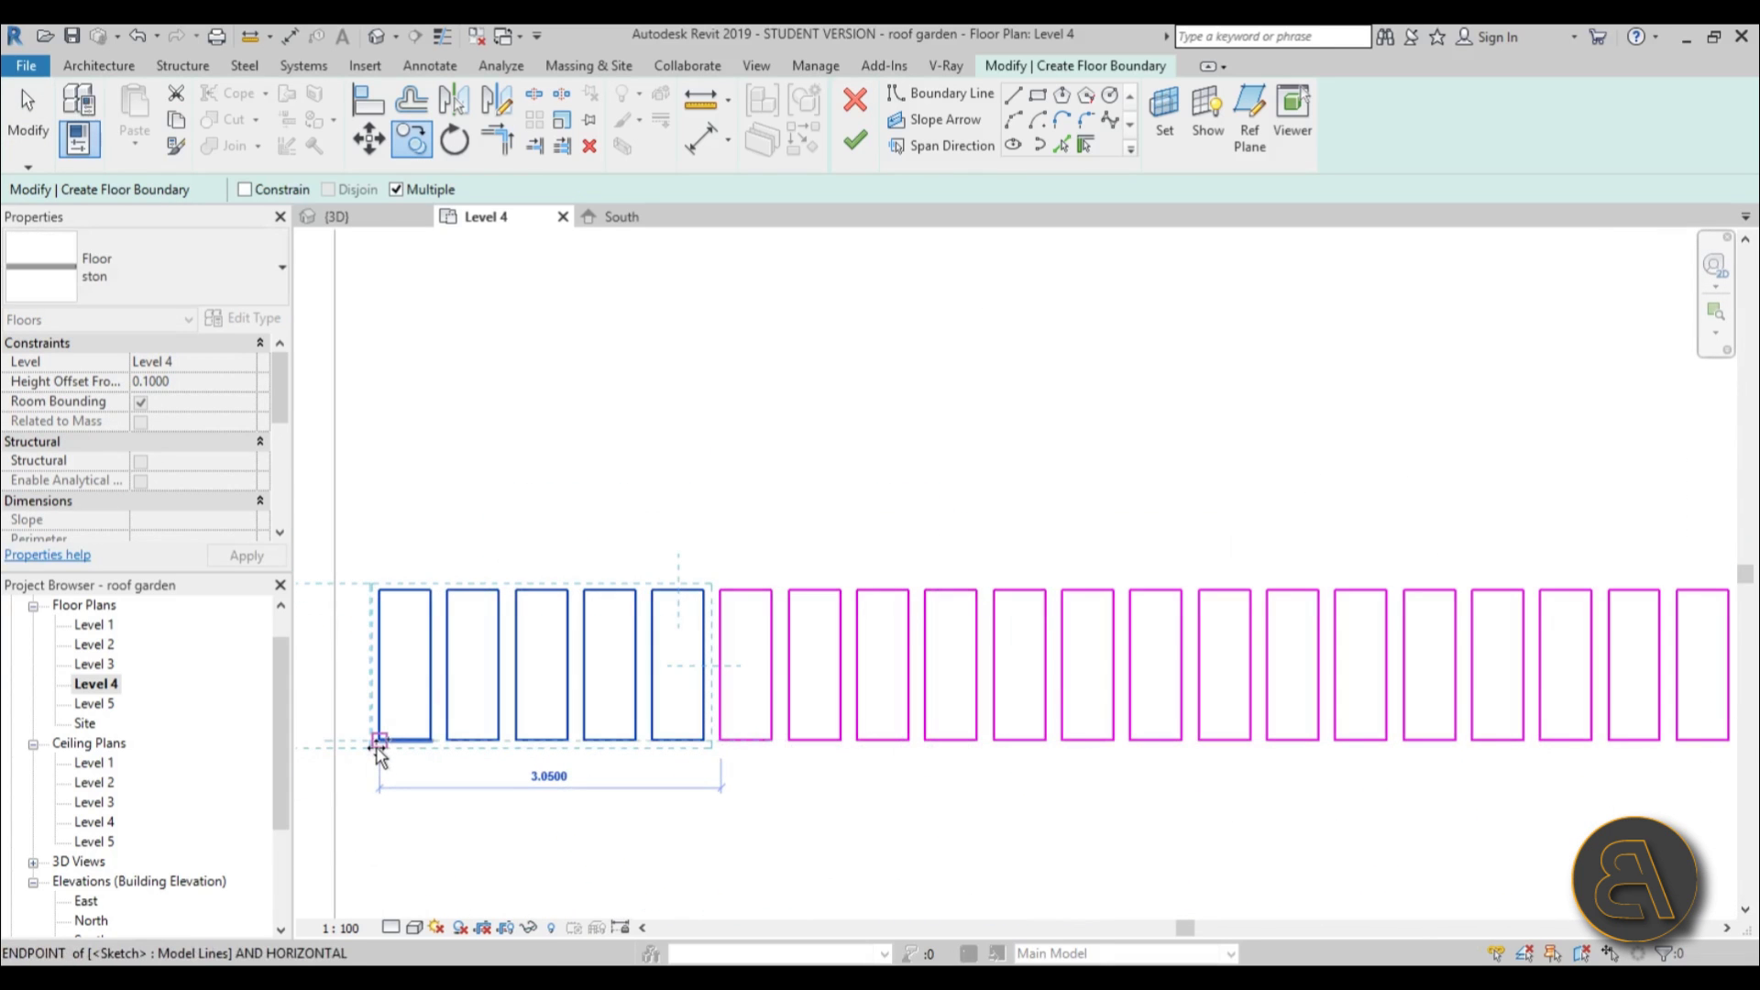
pyautogui.scroll(-2, 856, 739)
pyautogui.scroll(2, 520, 738)
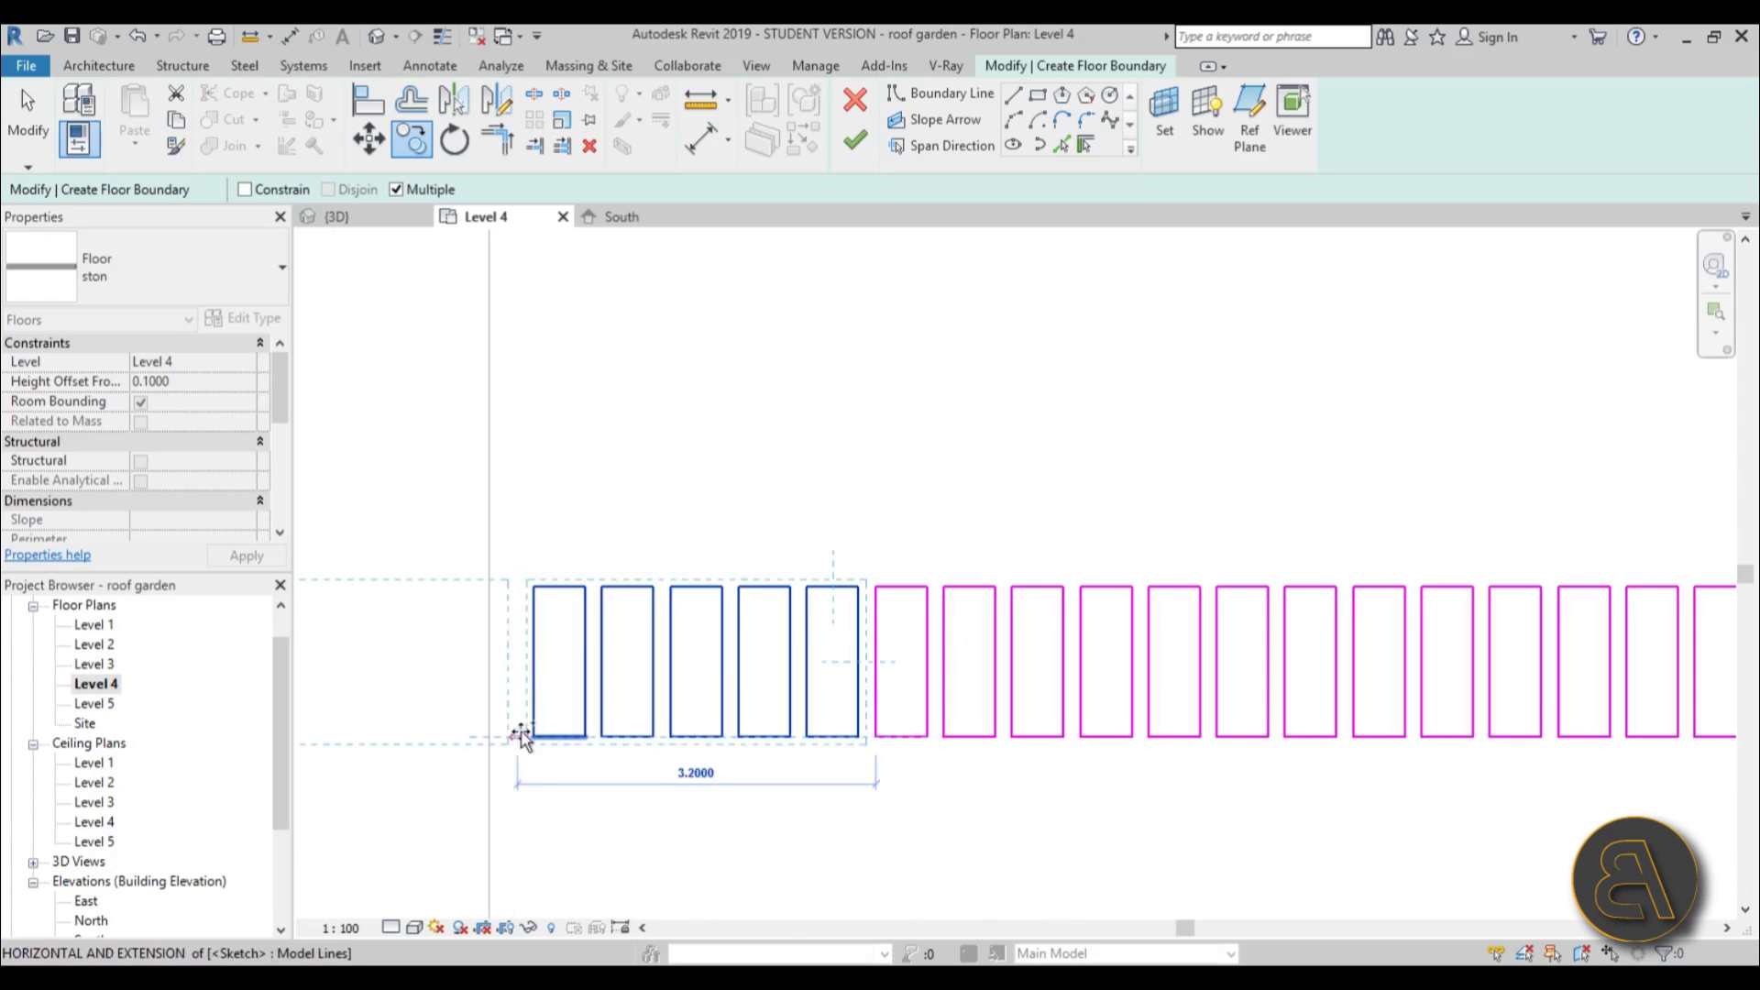
pyautogui.click(534, 738)
pyautogui.scroll(-2, 533, 738)
pyautogui.press('Escape')
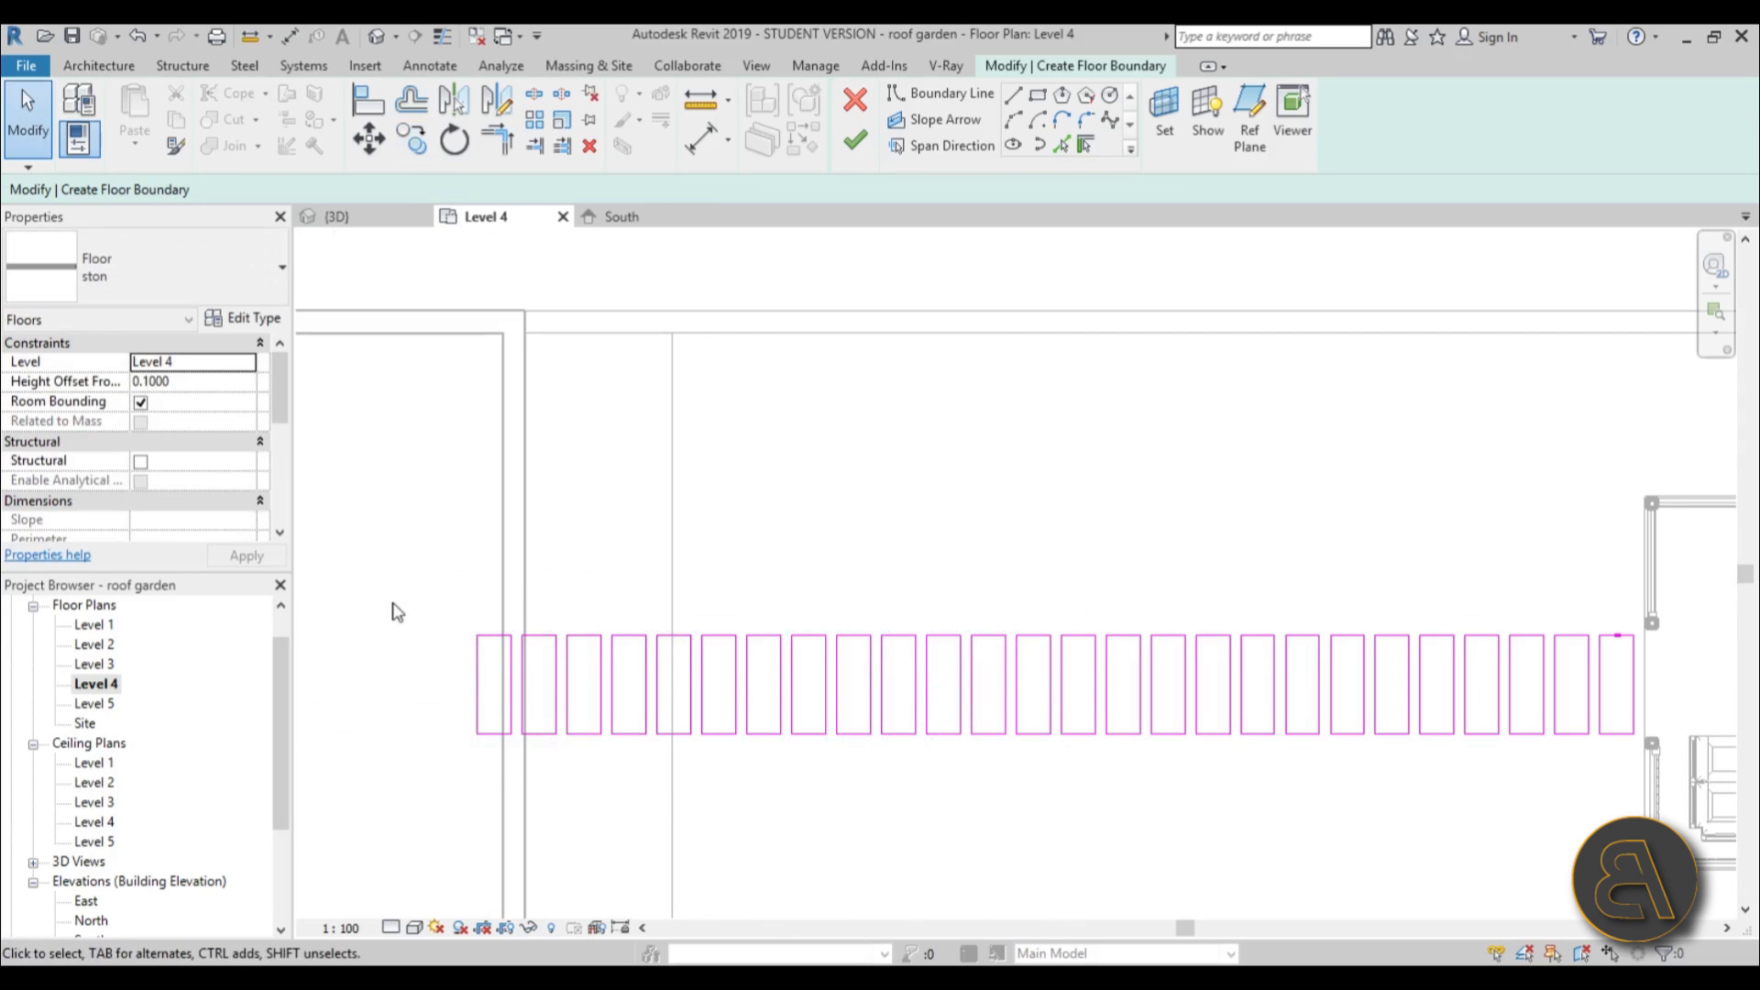
# Delete the four extra stones at the far left and align the last stone's edge.
pyautogui.moveTo(393, 603); pyautogui.dragTo(656, 781)
pyautogui.press('Delete')
pyautogui.scroll(2, 649, 708)
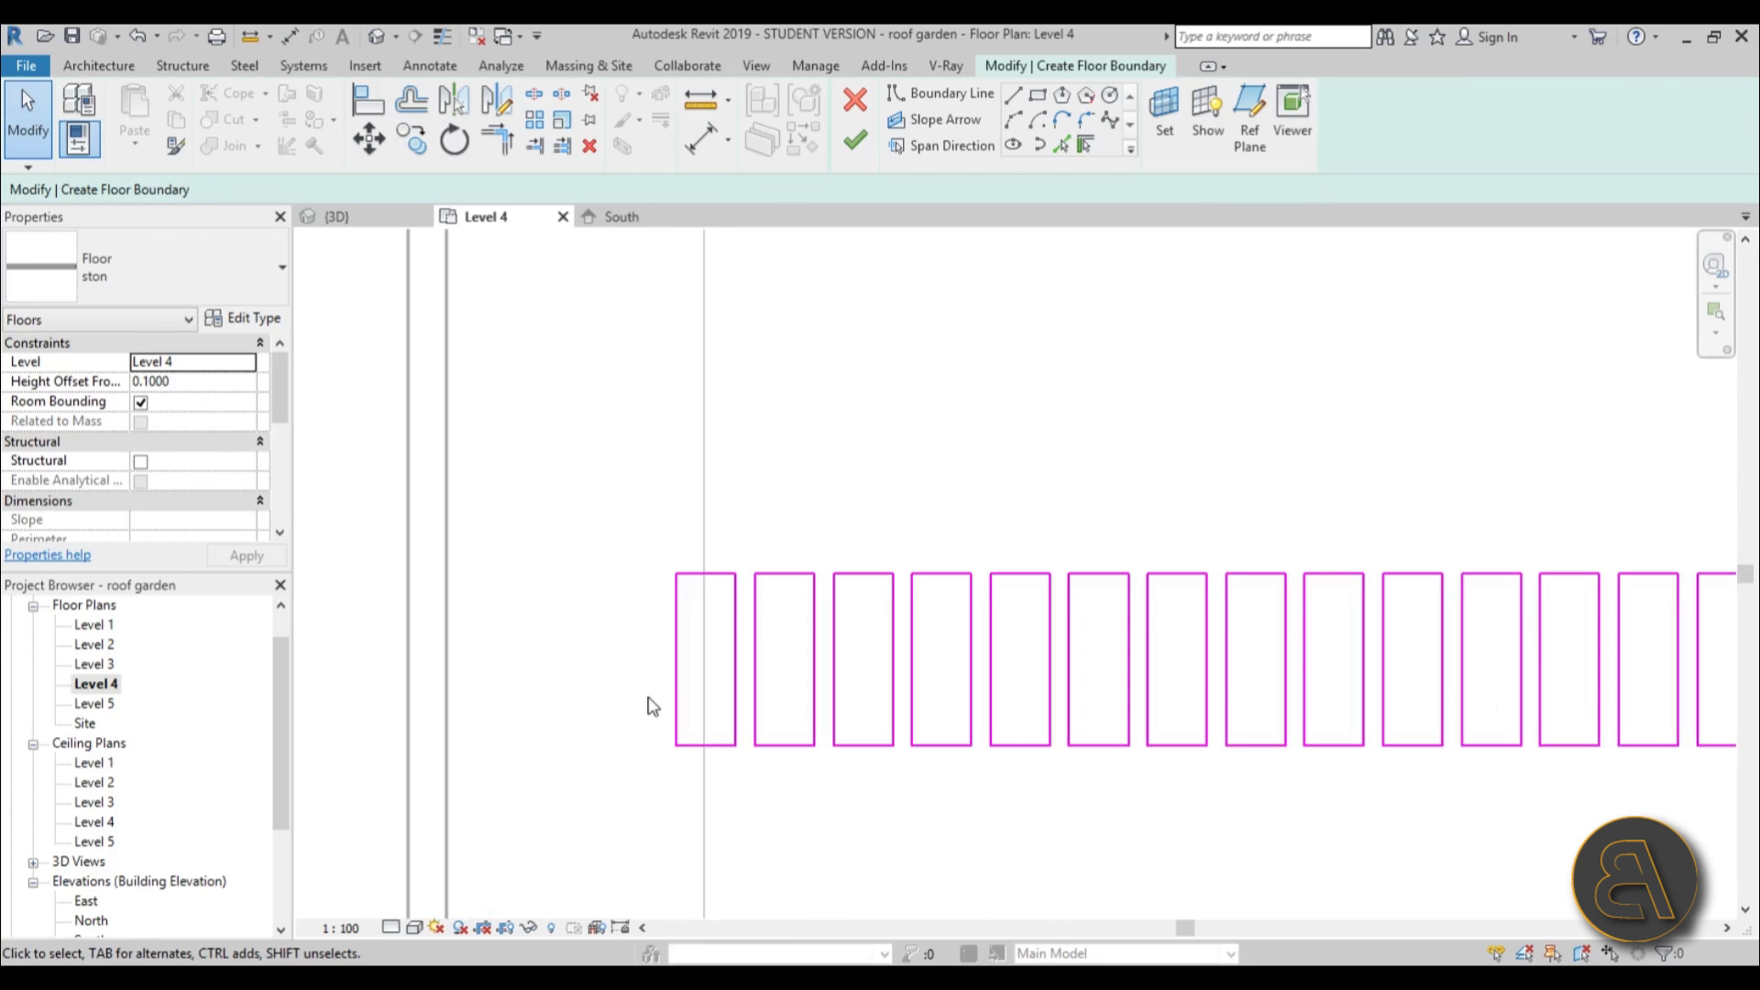
pyautogui.click(683, 694)
pyautogui.moveTo(687, 694)
pyautogui.mouseDown()
pyautogui.moveTo(711, 703)
pyautogui.moveTo(701, 692)
pyautogui.mouseUp()
pyautogui.click(581, 648)
pyautogui.scroll(-3, 596, 596)
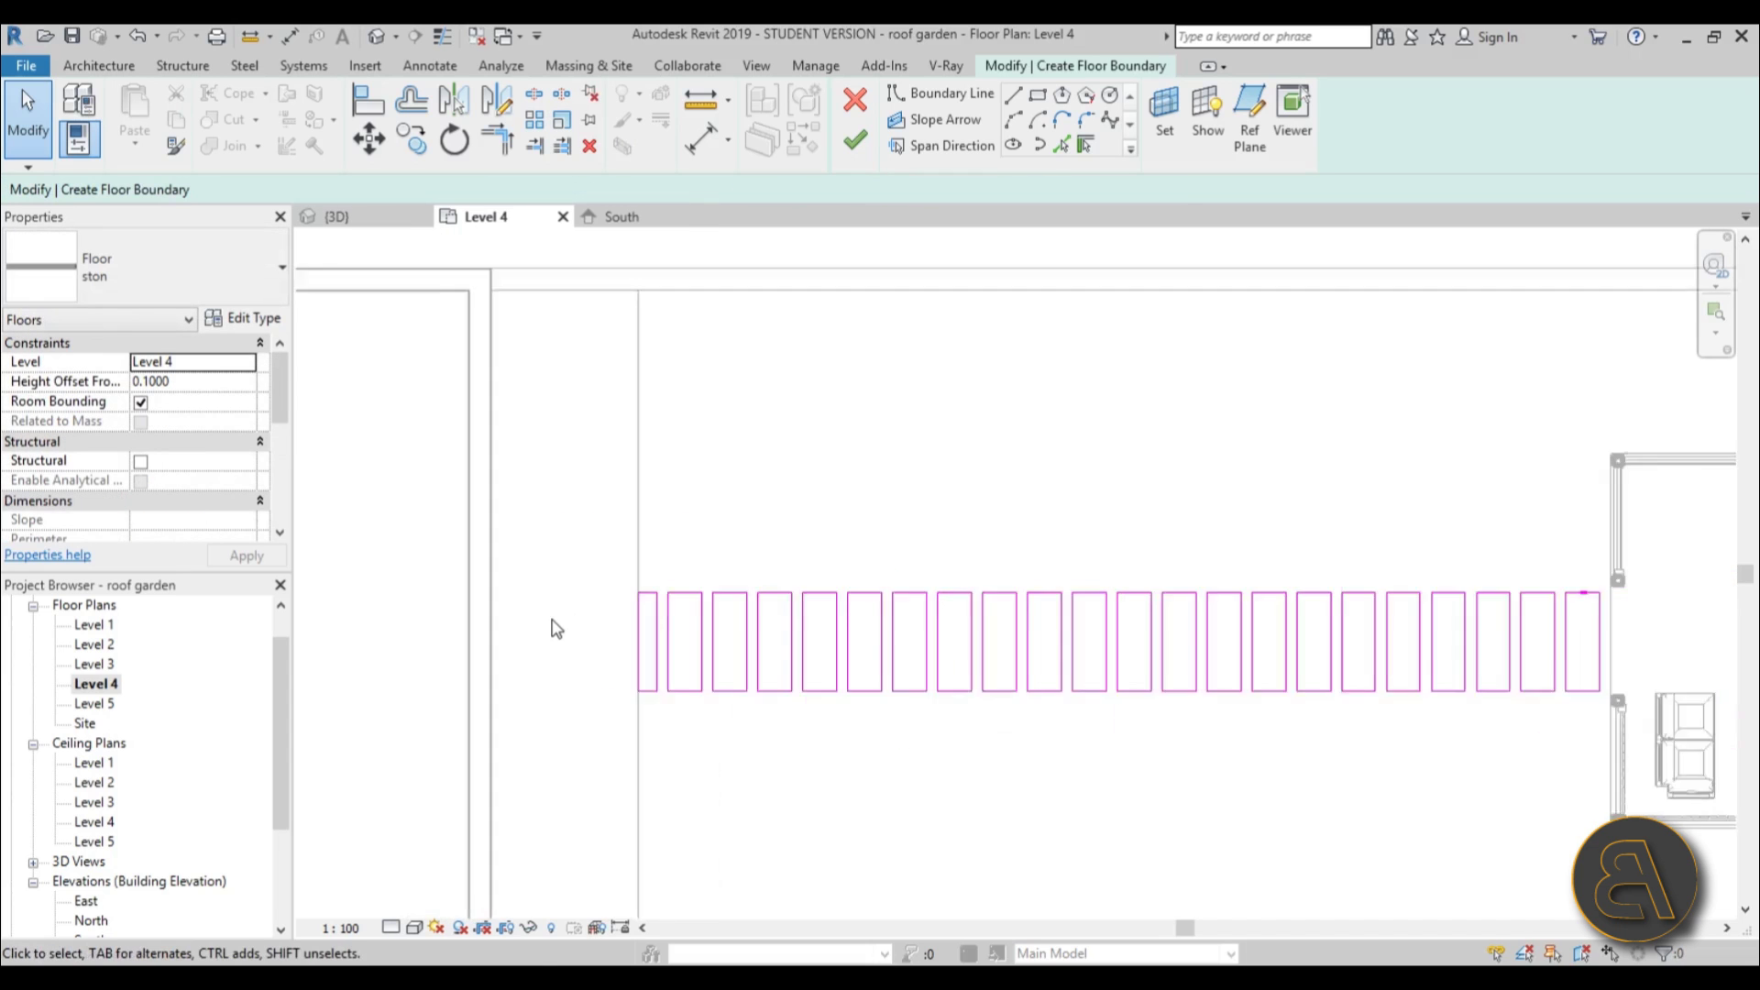
pyautogui.moveTo(596, 595); pyautogui.dragTo(592, 520, button='middle')
pyautogui.click(853, 138)
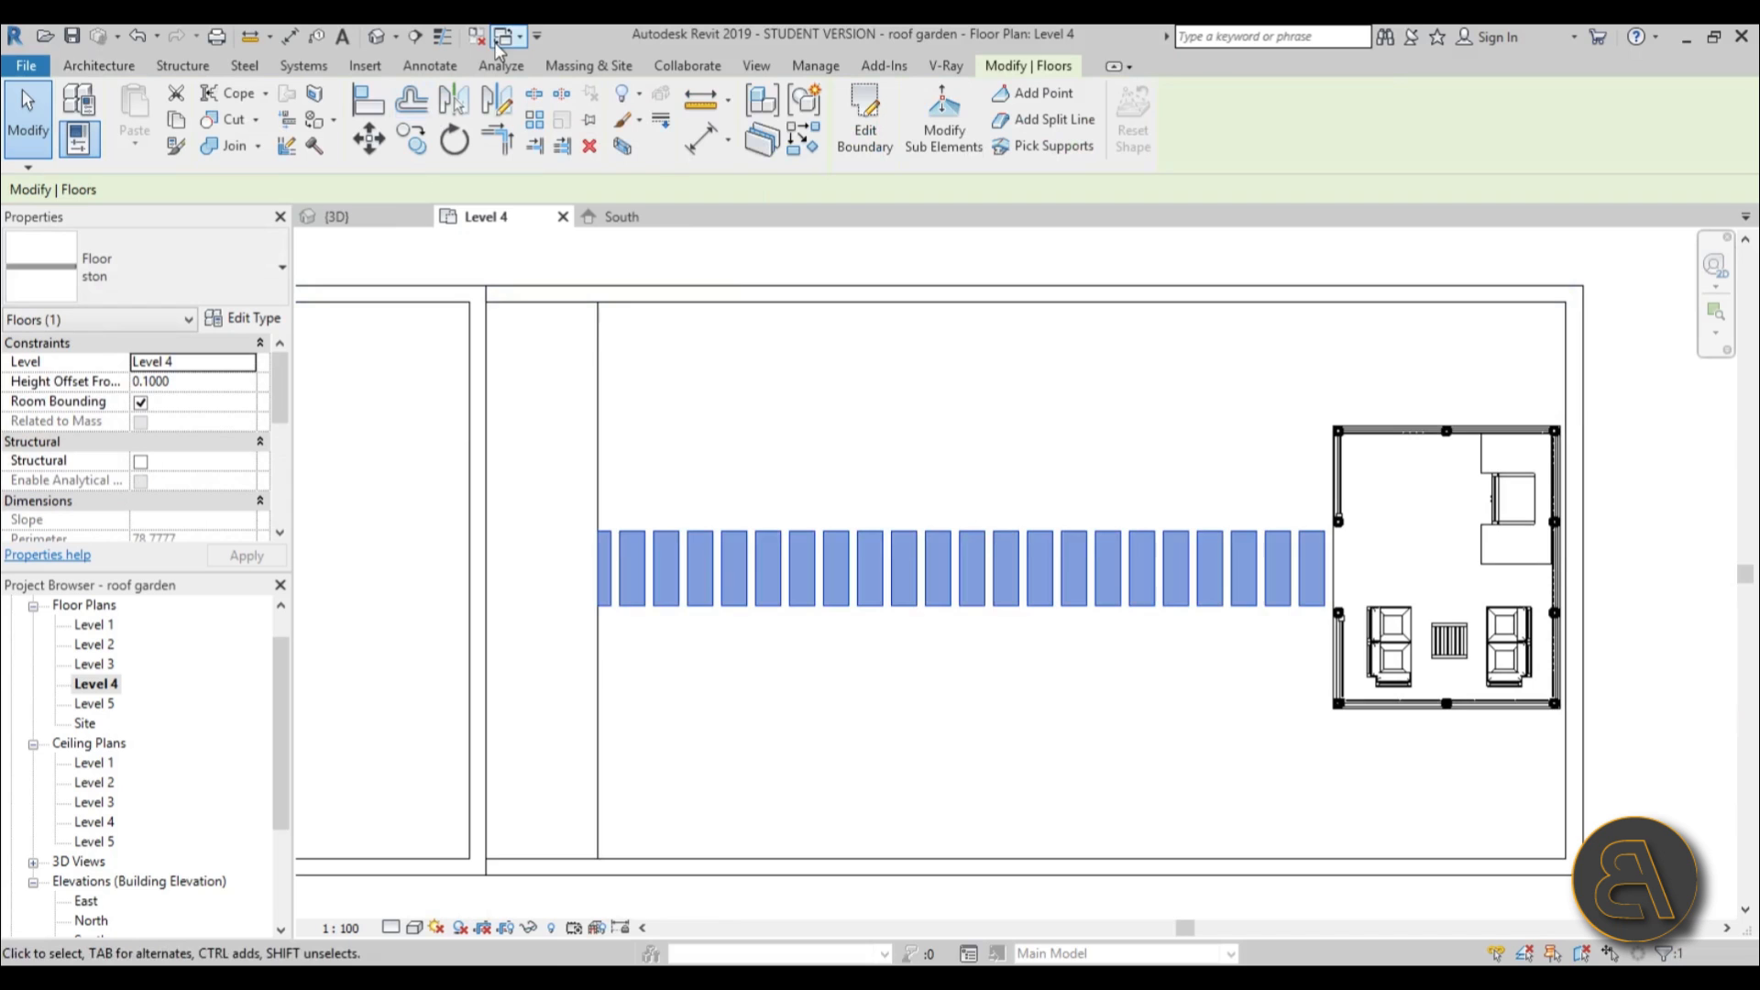
pyautogui.click(385, 40)
pyautogui.scroll(5, 639, 429)
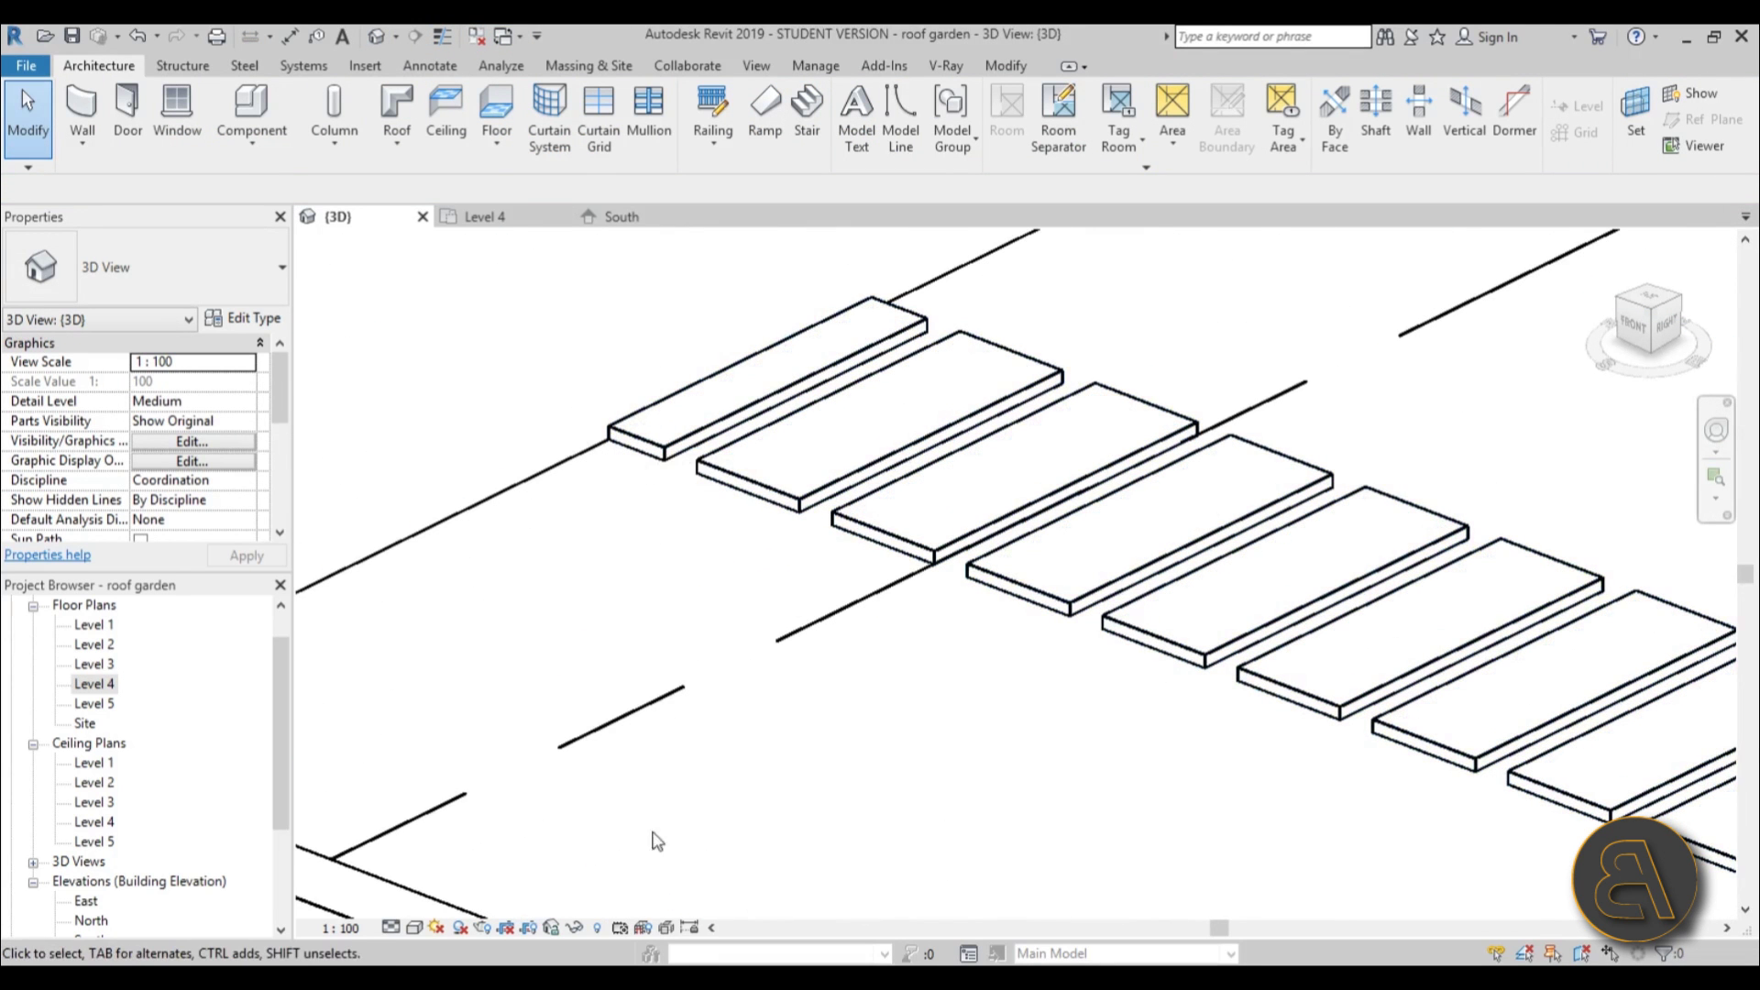
pyautogui.click(414, 926)
pyautogui.click(453, 895)
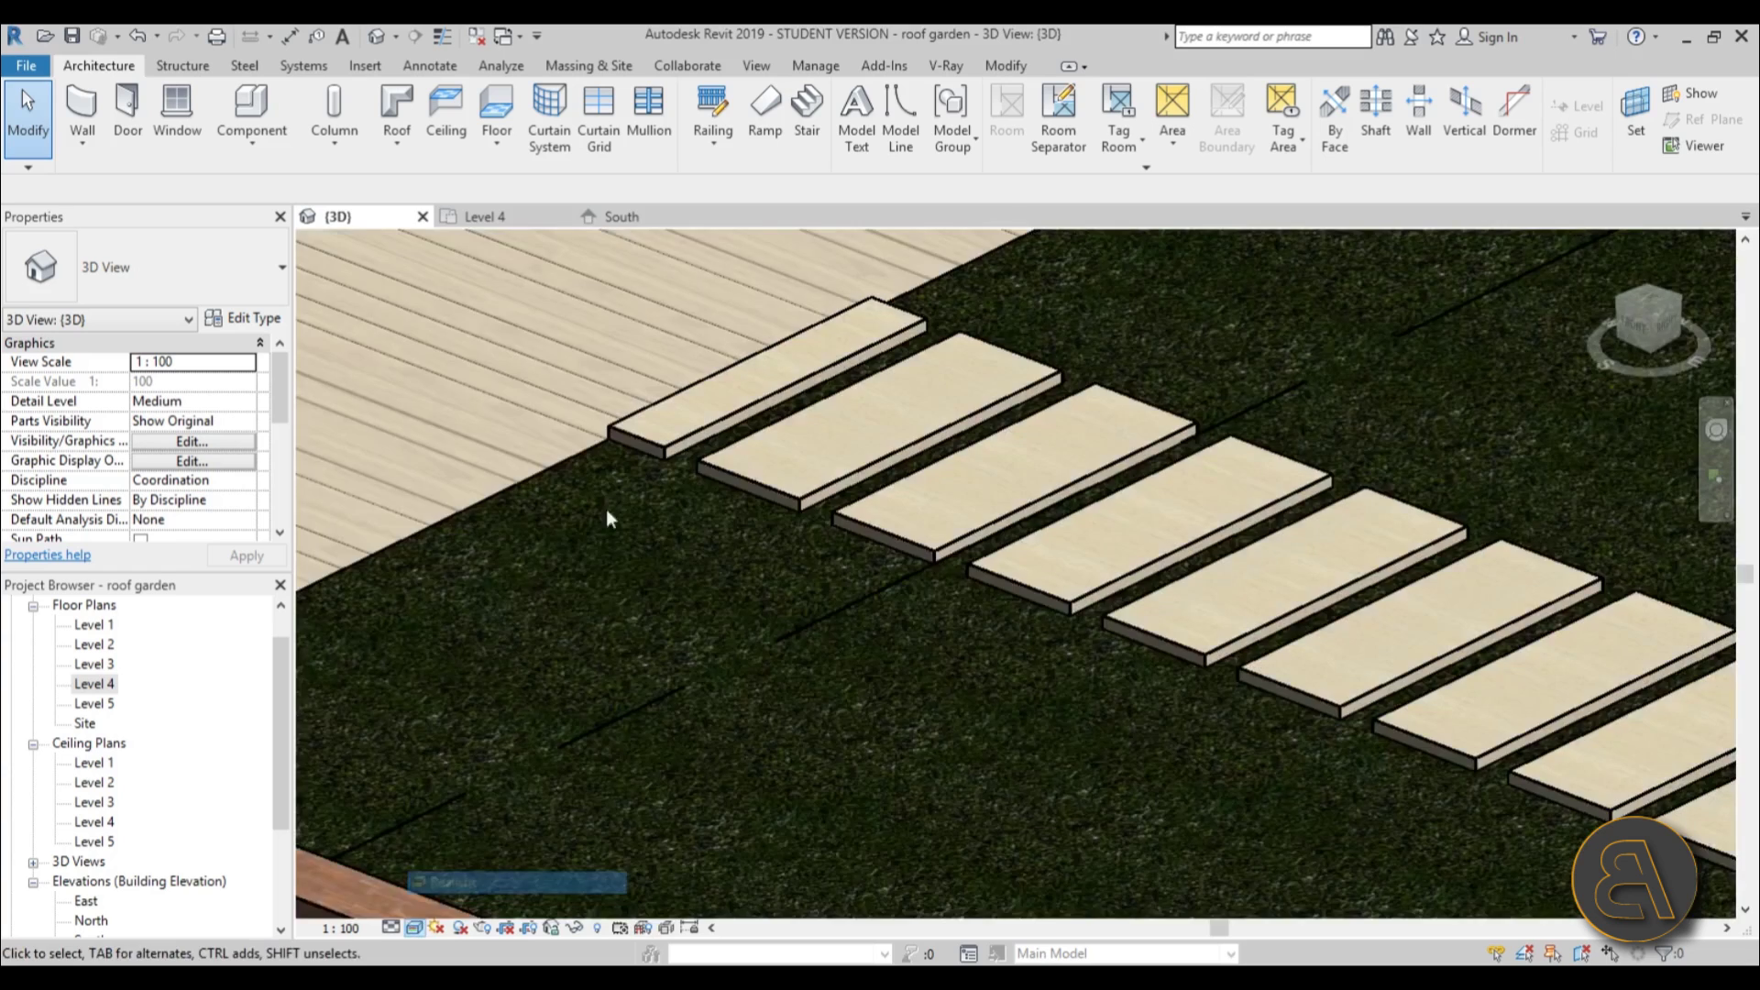
pyautogui.scroll(-3, 561, 498)
pyautogui.scroll(-3, 554, 541)
pyautogui.moveTo(1014, 746); pyautogui.dragTo(1283, 798, button='middle')
pyautogui.scroll(3, 1323, 805)
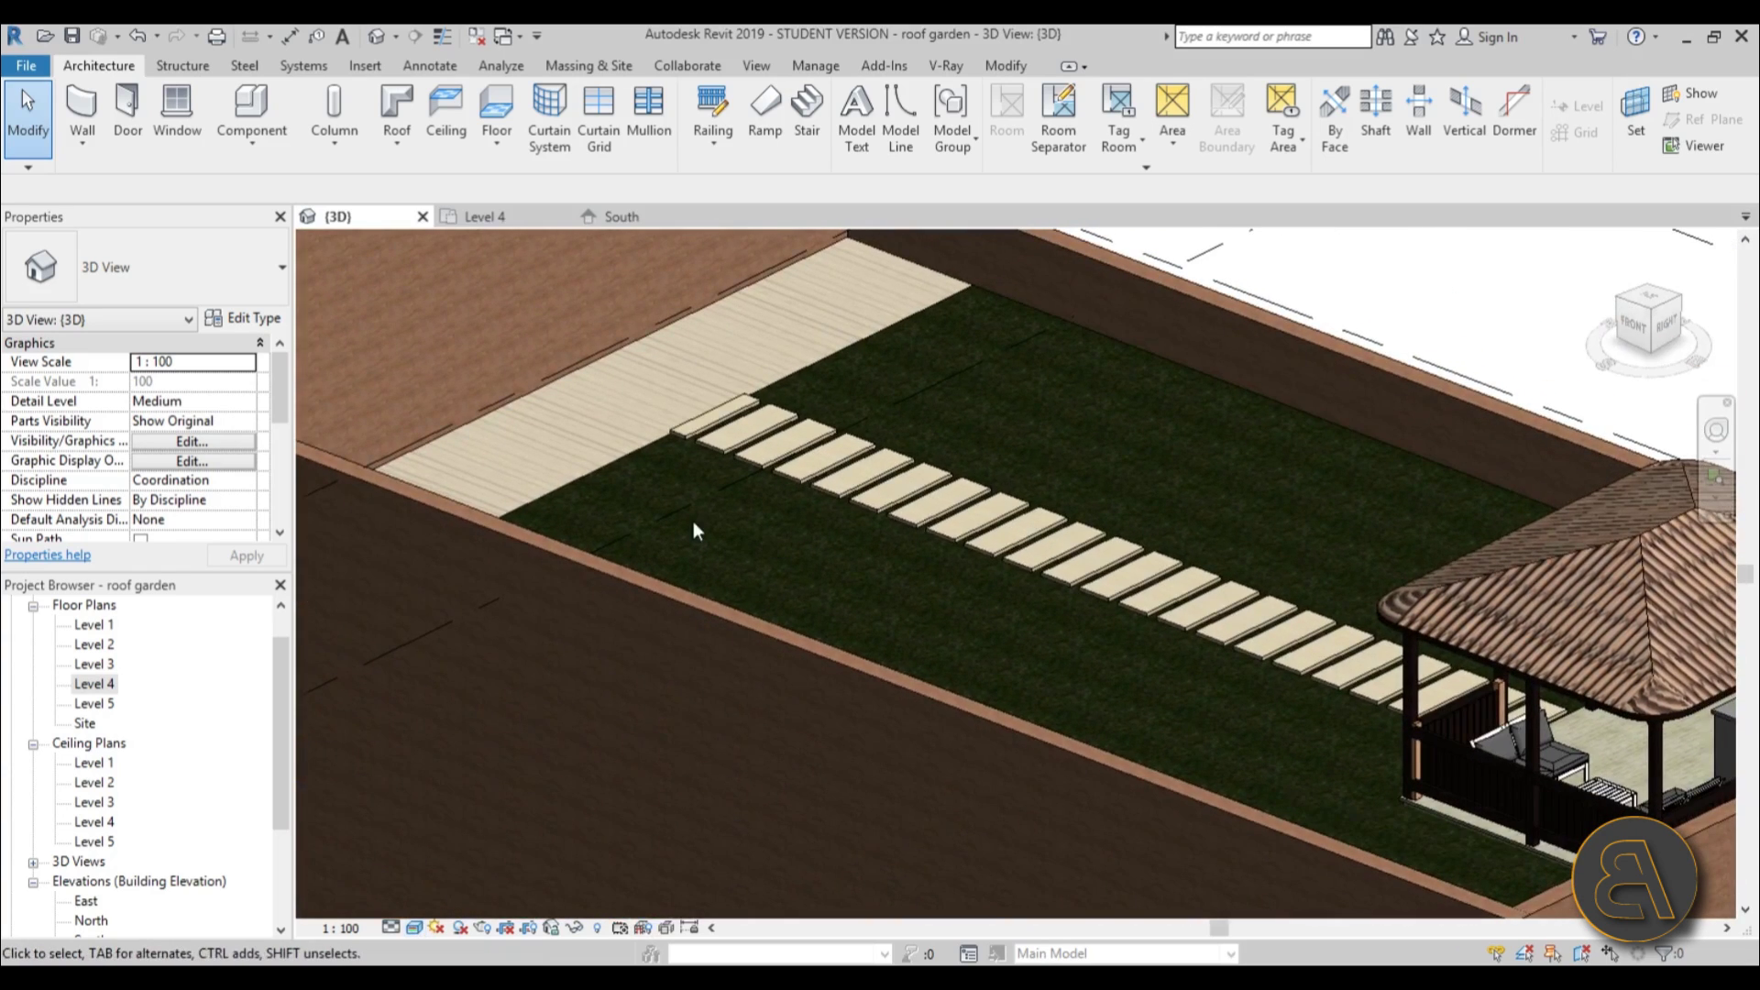
pyautogui.click(414, 925)
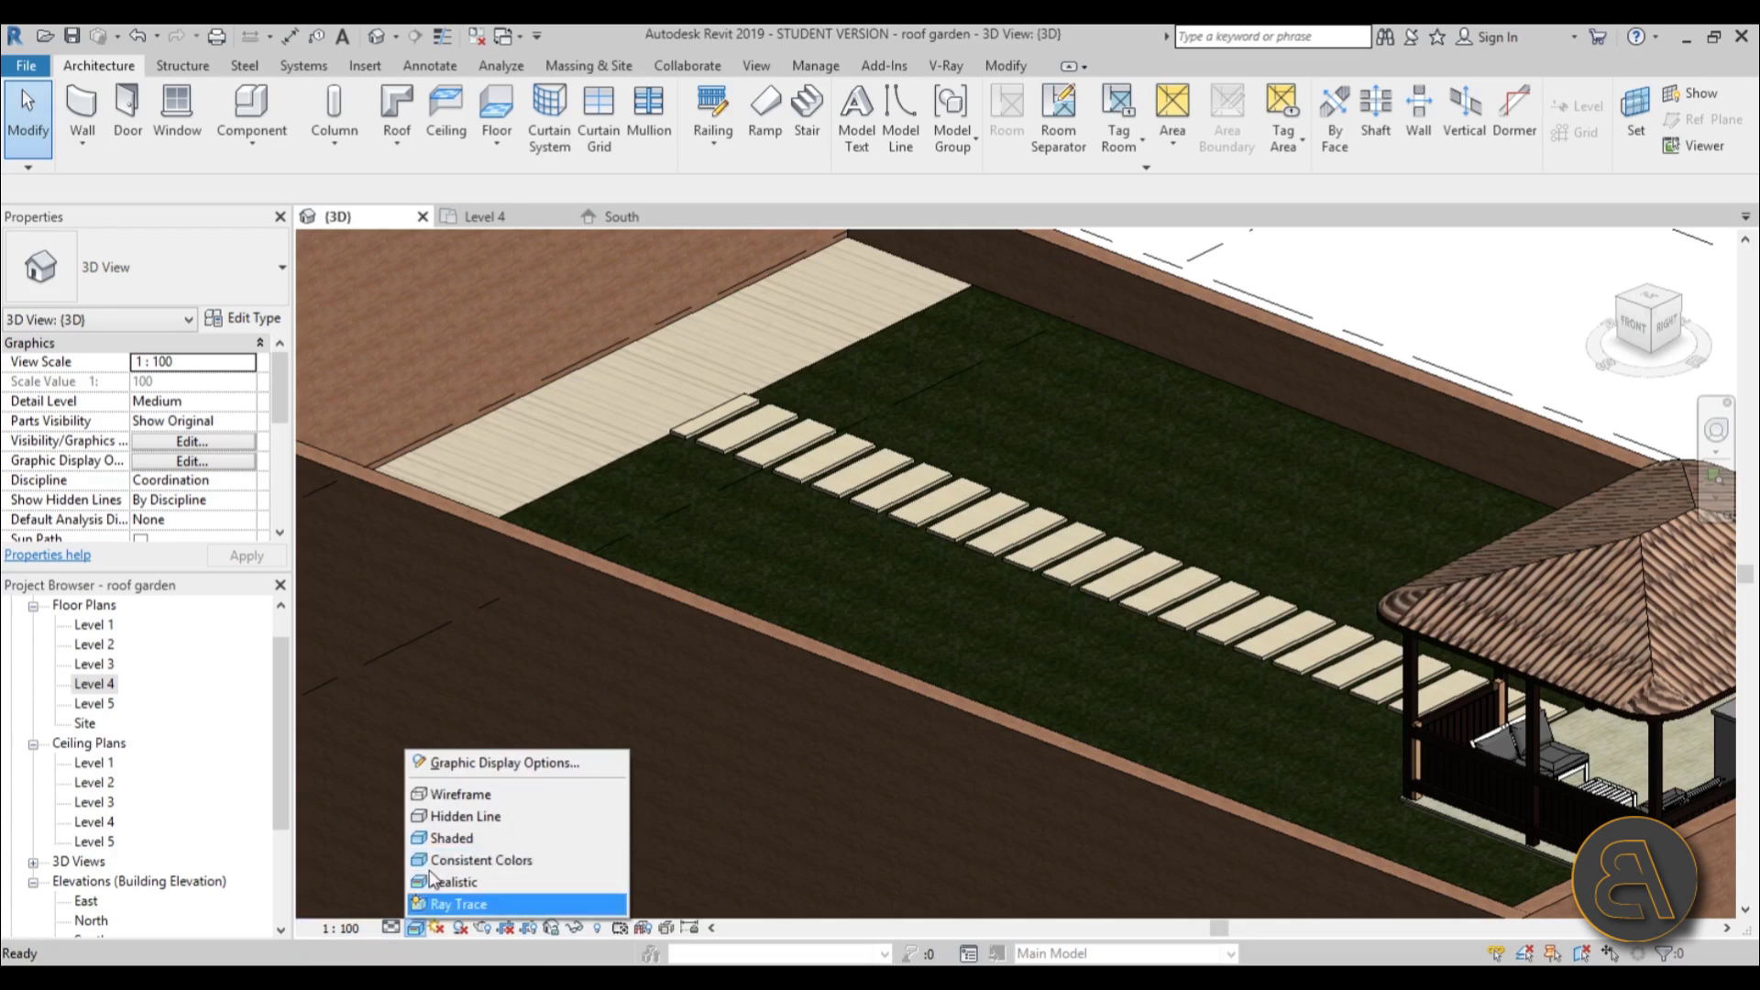
pyautogui.click(453, 827)
pyautogui.doubleClick(95, 683)
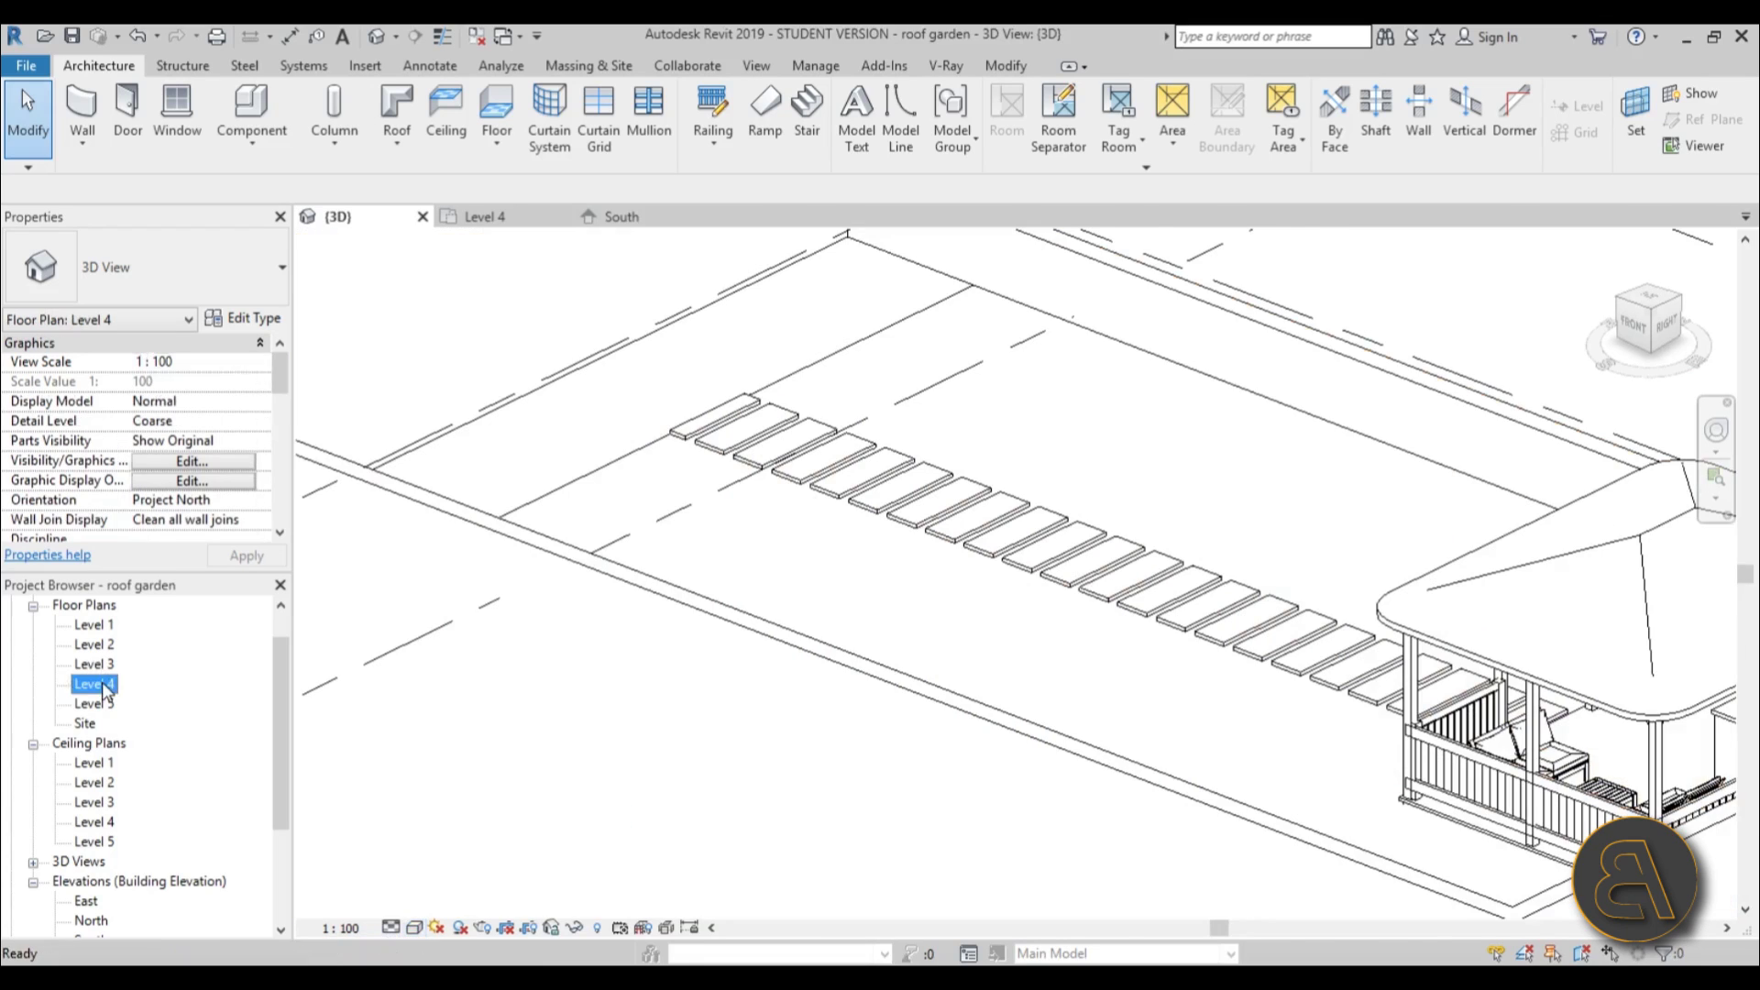
pyautogui.scroll(-2, 1049, 621)
pyautogui.moveTo(1050, 622); pyautogui.dragTo(953, 647, button='middle')
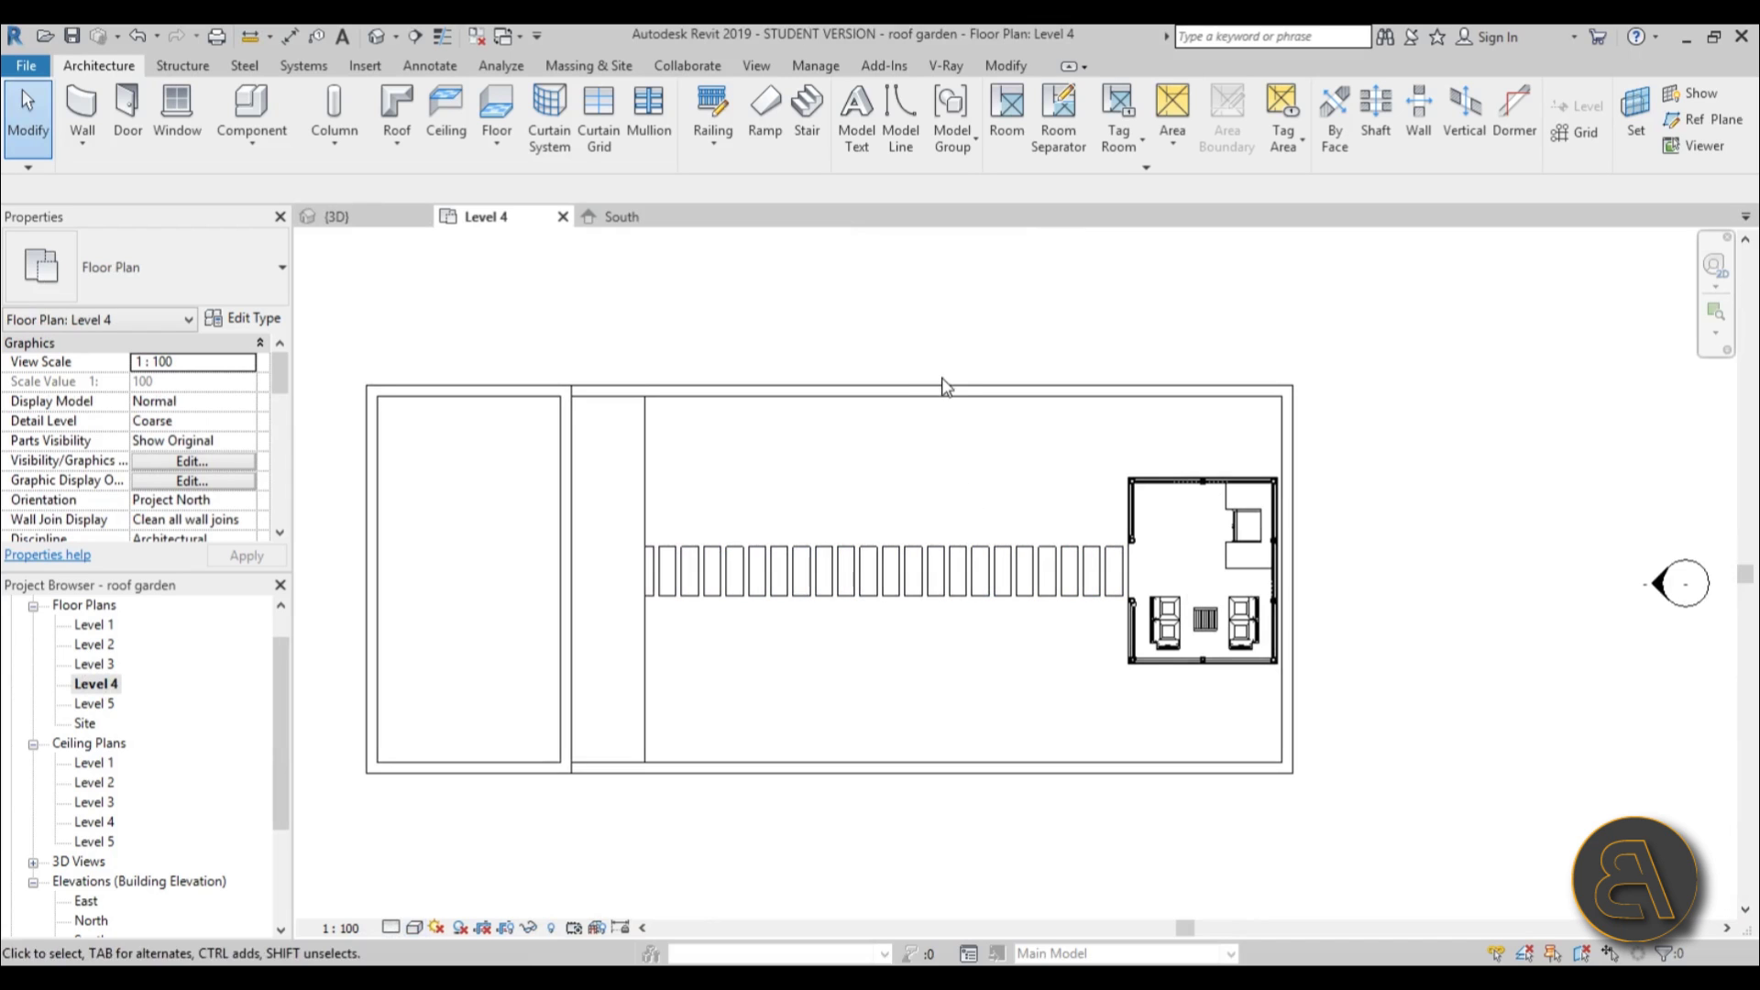
# Open the Scalable_Rock_Boulder family from the desktop and re-maximize the Revit window.
pyautogui.moveTo(920, 461); pyautogui.dragTo(873, 458, button='middle')
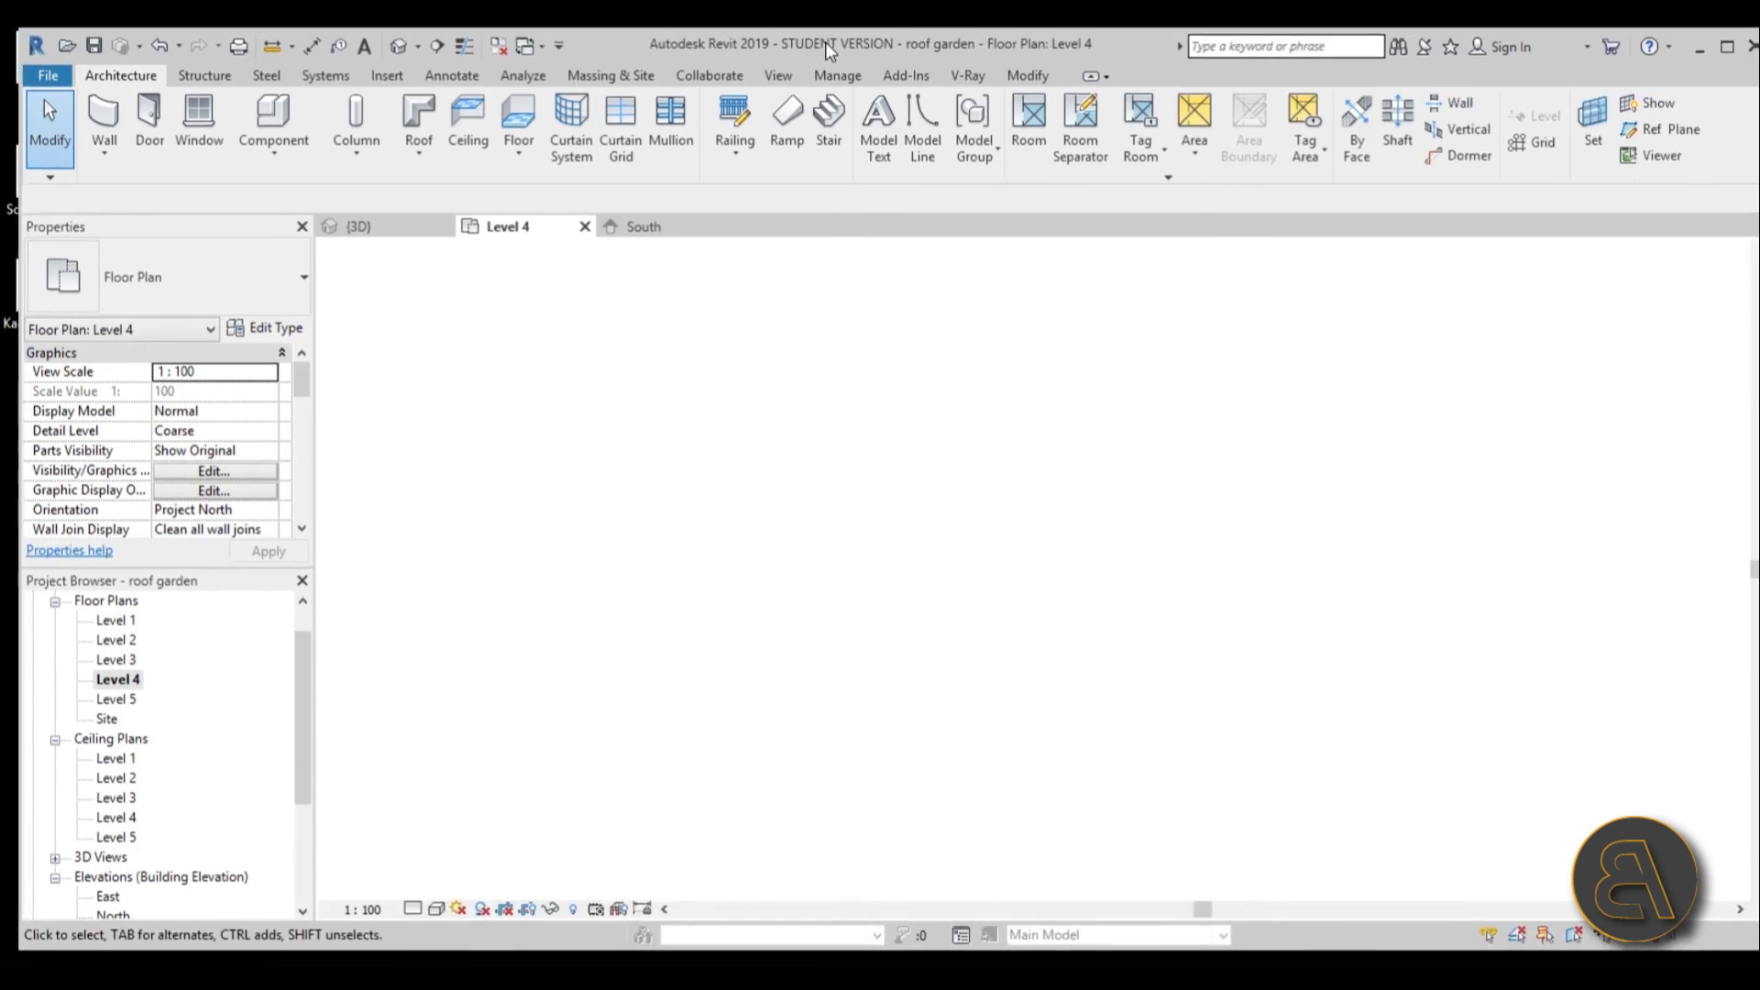
pyautogui.doubleClick(825, 37)
pyautogui.doubleClick(72, 194)
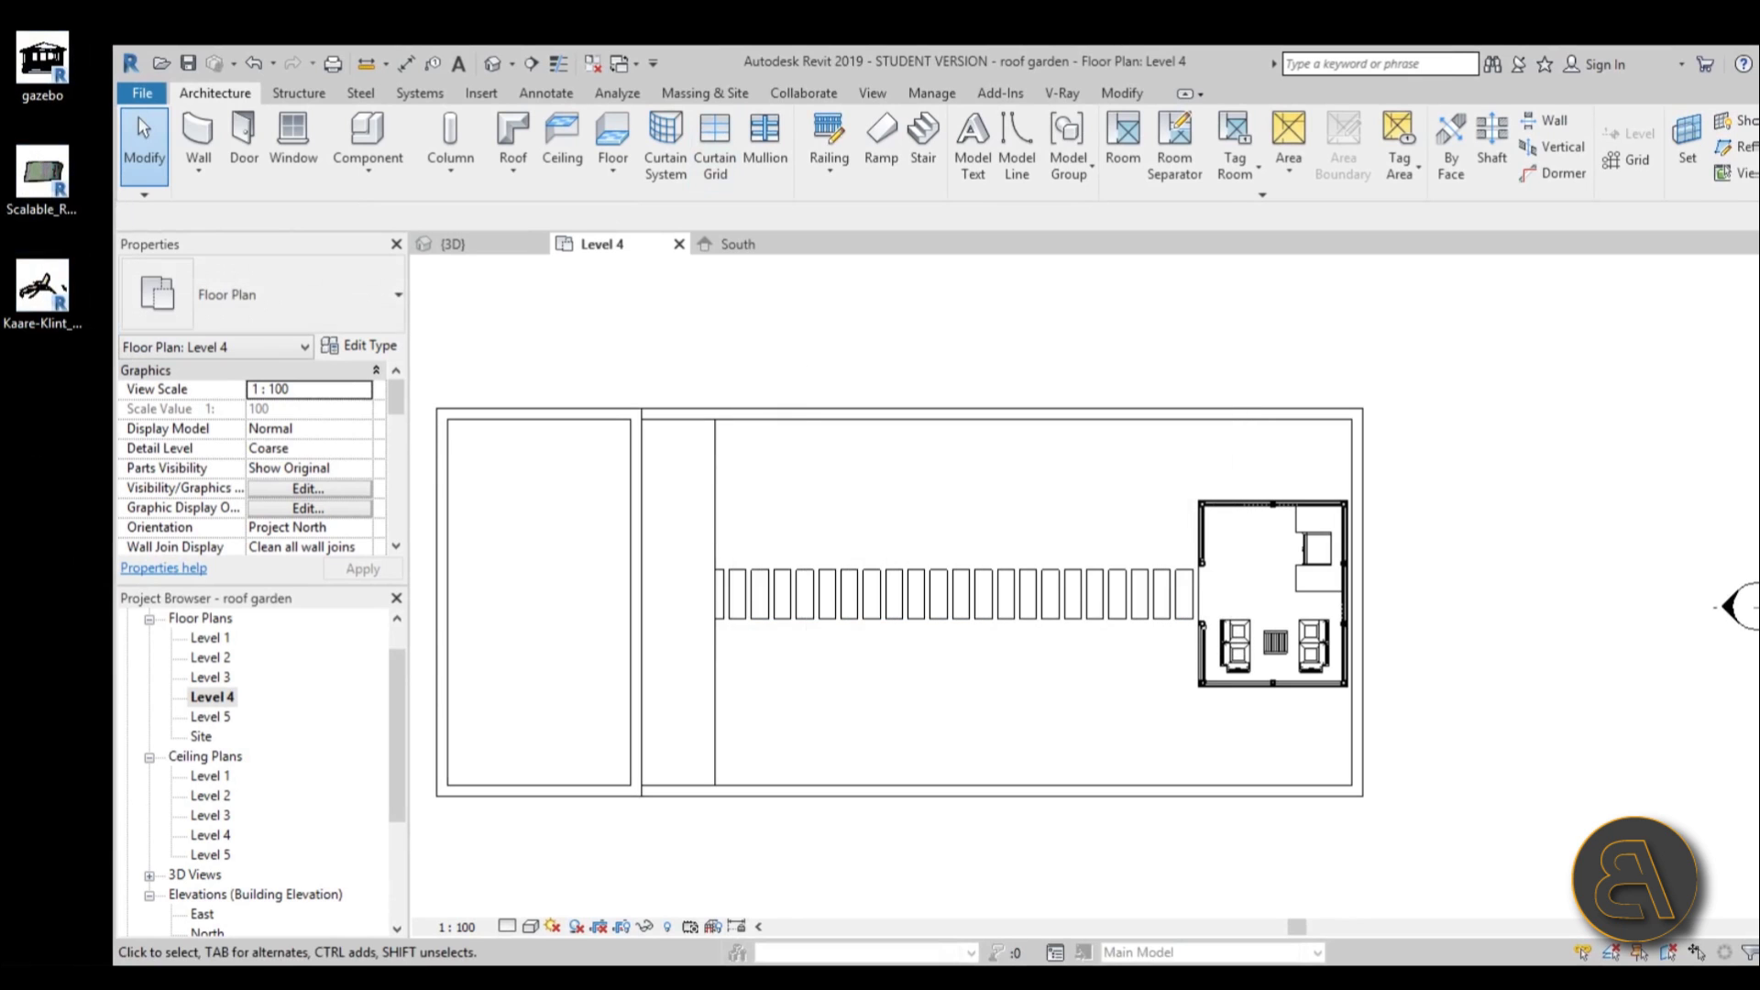
pyautogui.moveTo(1087, 63); pyautogui.dragTo(874, 68)
pyautogui.click(1609, 71)
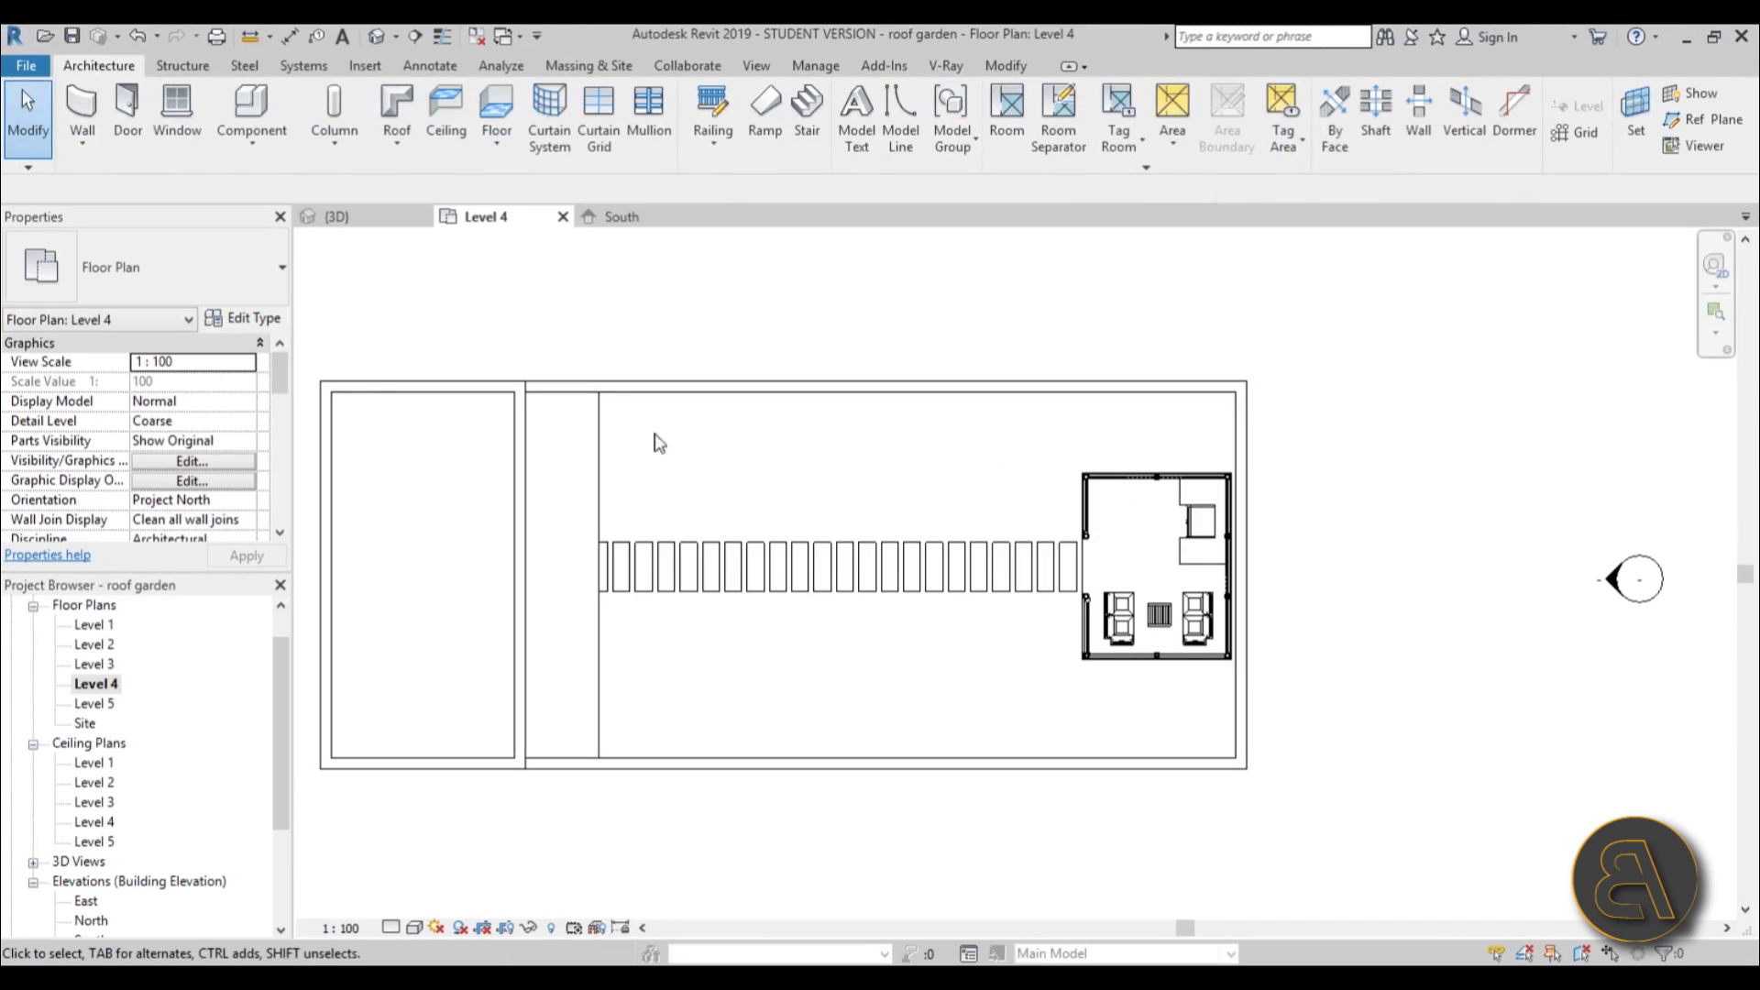
# Place a Kaare-Klint_deck_chair_4125 above the path and rotate it 180°.
pyautogui.click(258, 111)
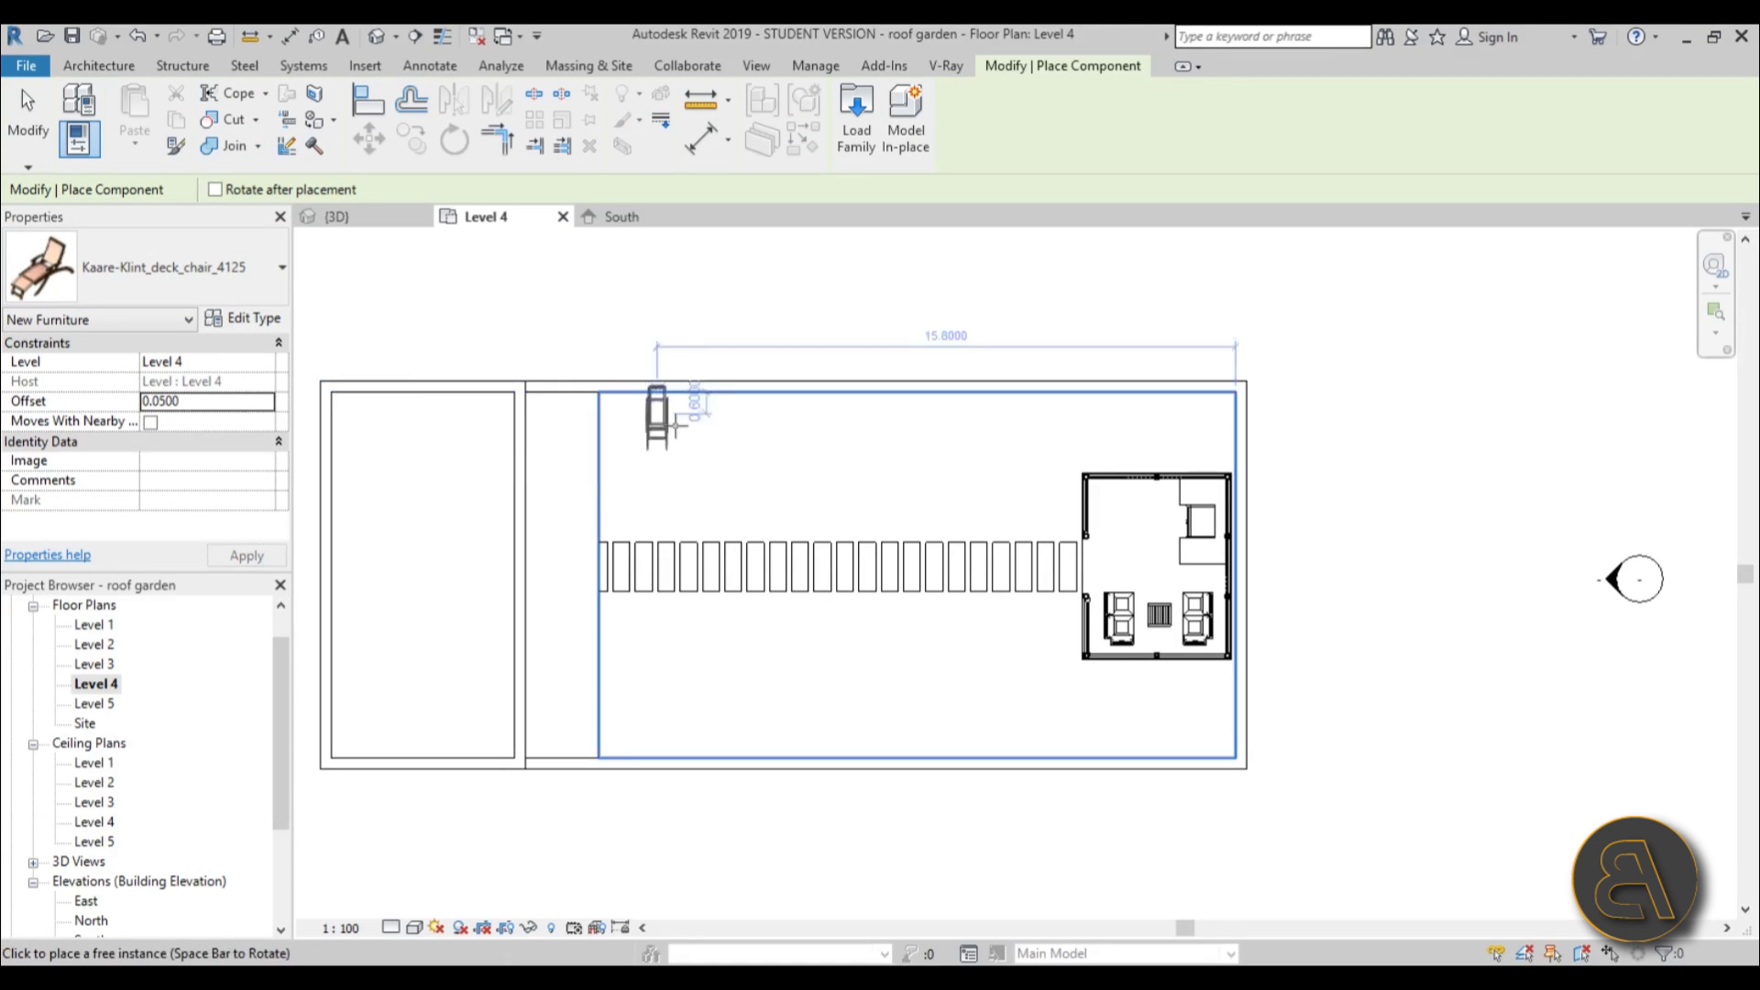
pyautogui.scroll(3, 724, 449)
pyautogui.click(741, 467)
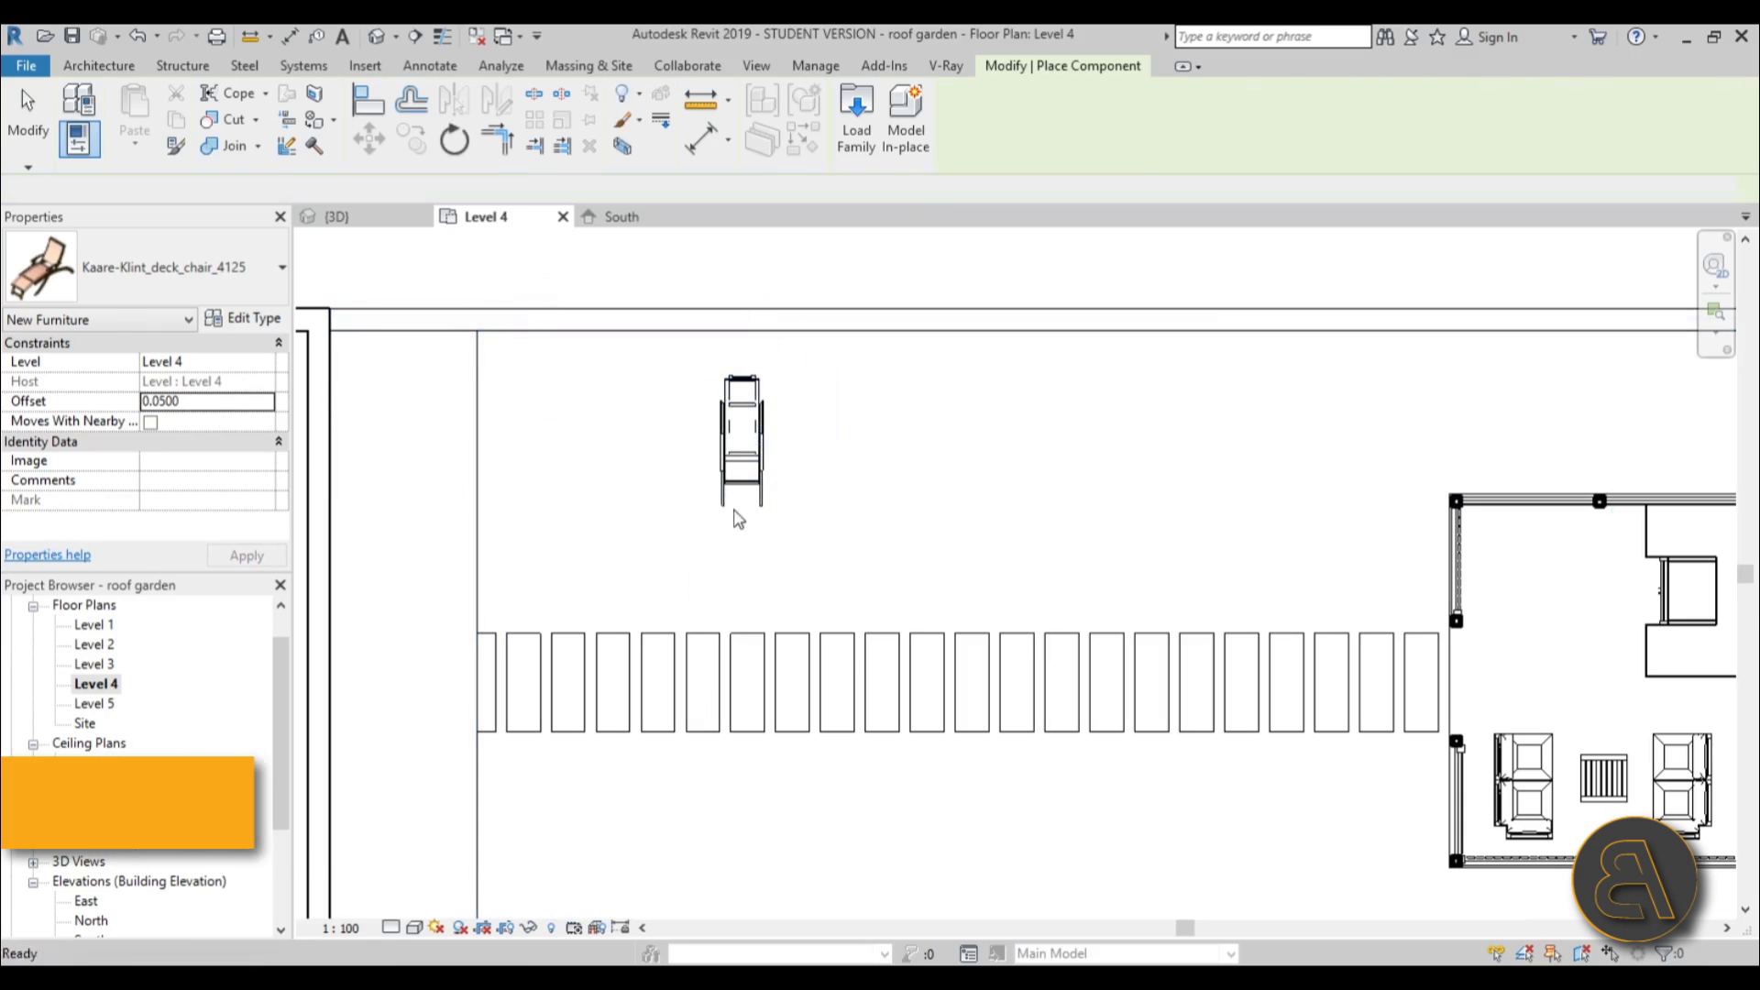
pyautogui.press('Escape')
pyautogui.press('r')
pyautogui.press('o')
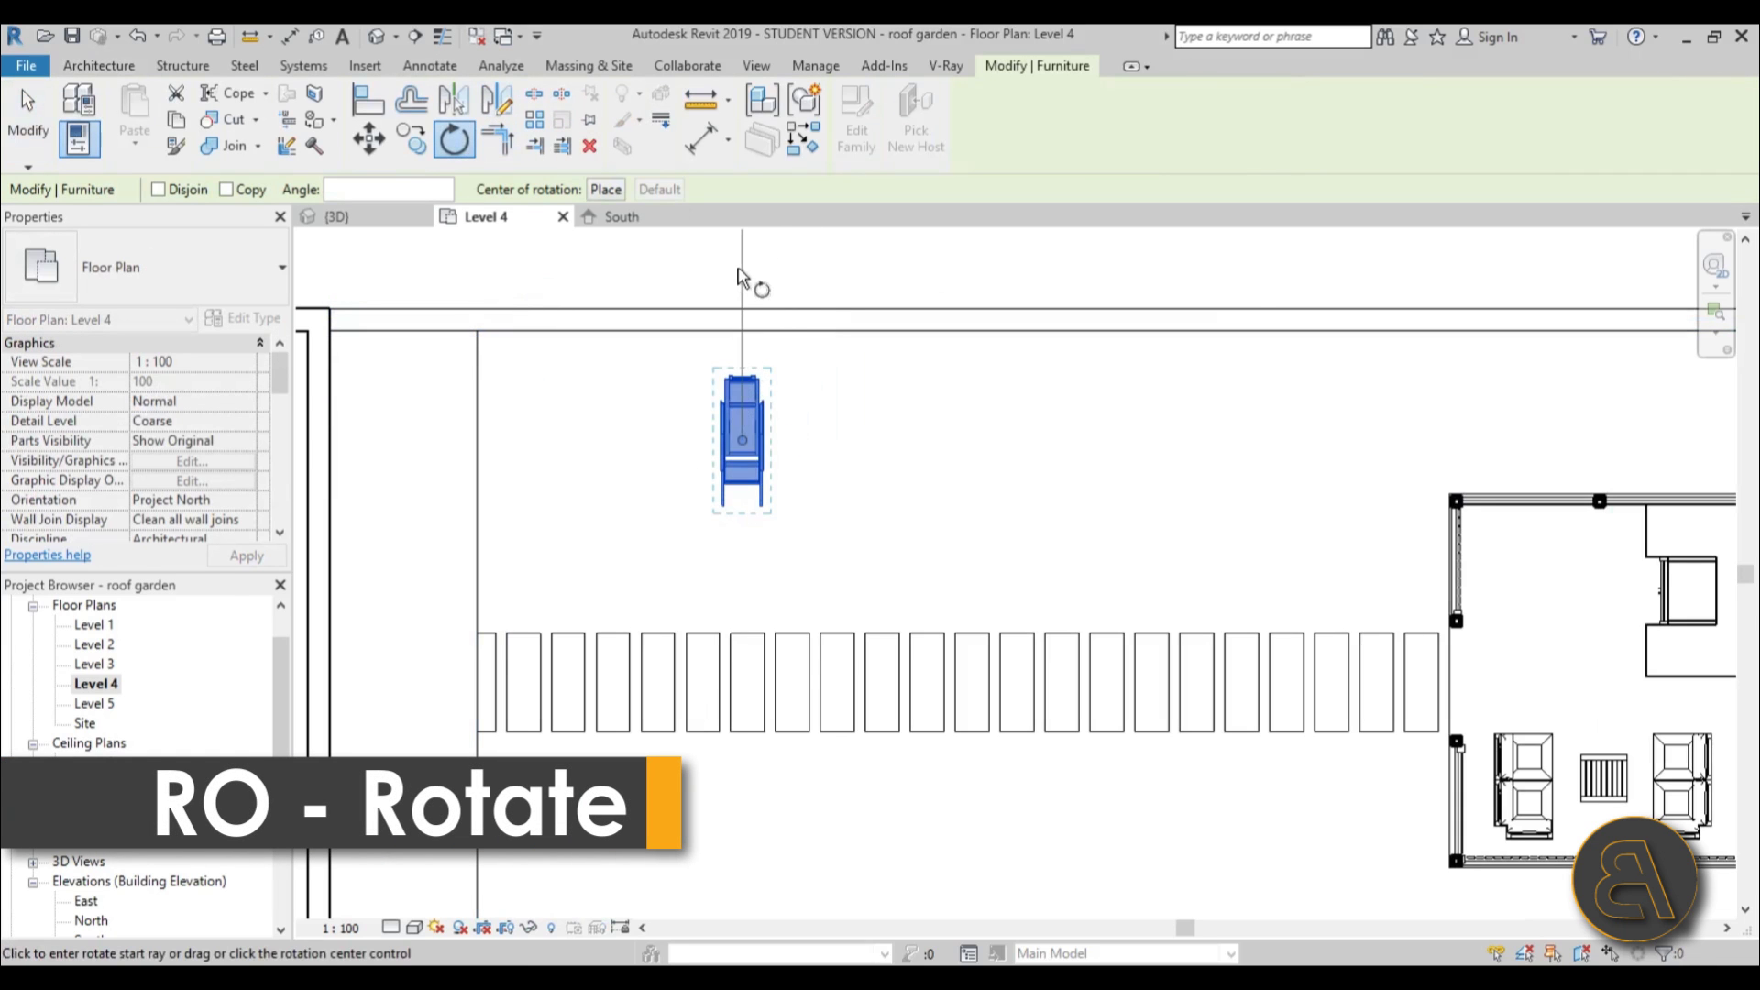
pyautogui.click(742, 278)
pyautogui.click(747, 829)
pyautogui.press('Escape')
# Rotate the deck chair a further 40° and move it to a new spot above the path.
pyautogui.scroll(-4, 678, 572)
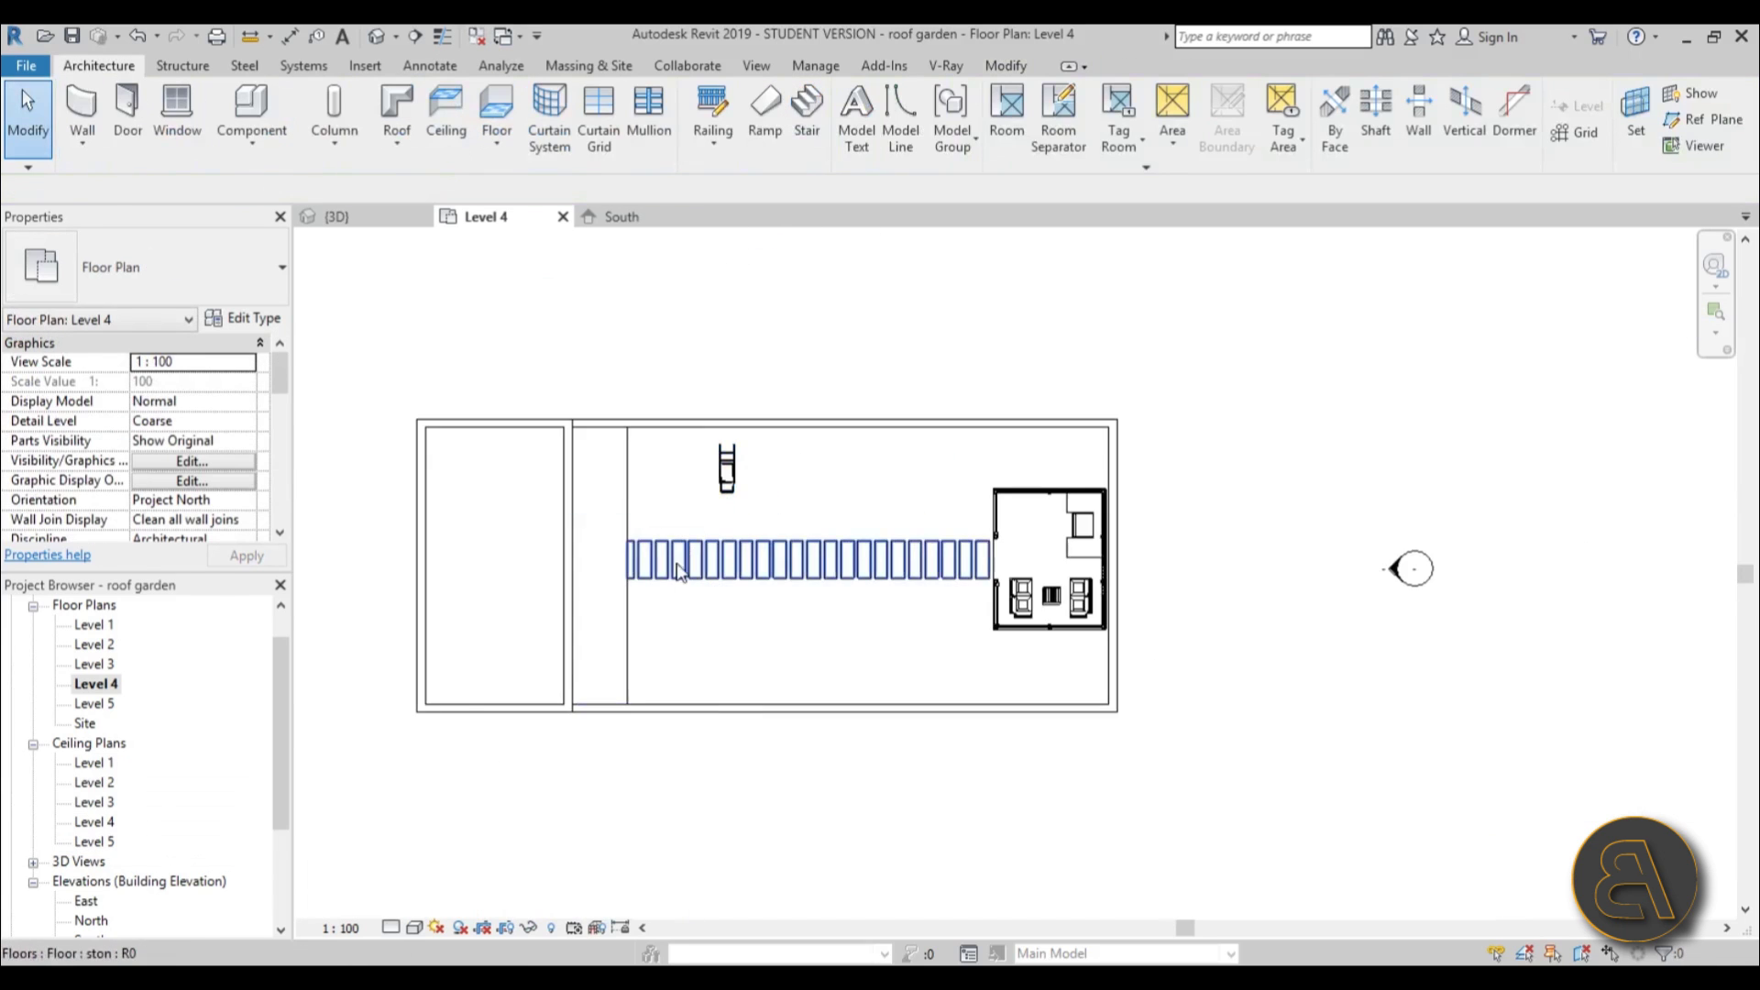
pyautogui.scroll(-1, 679, 573)
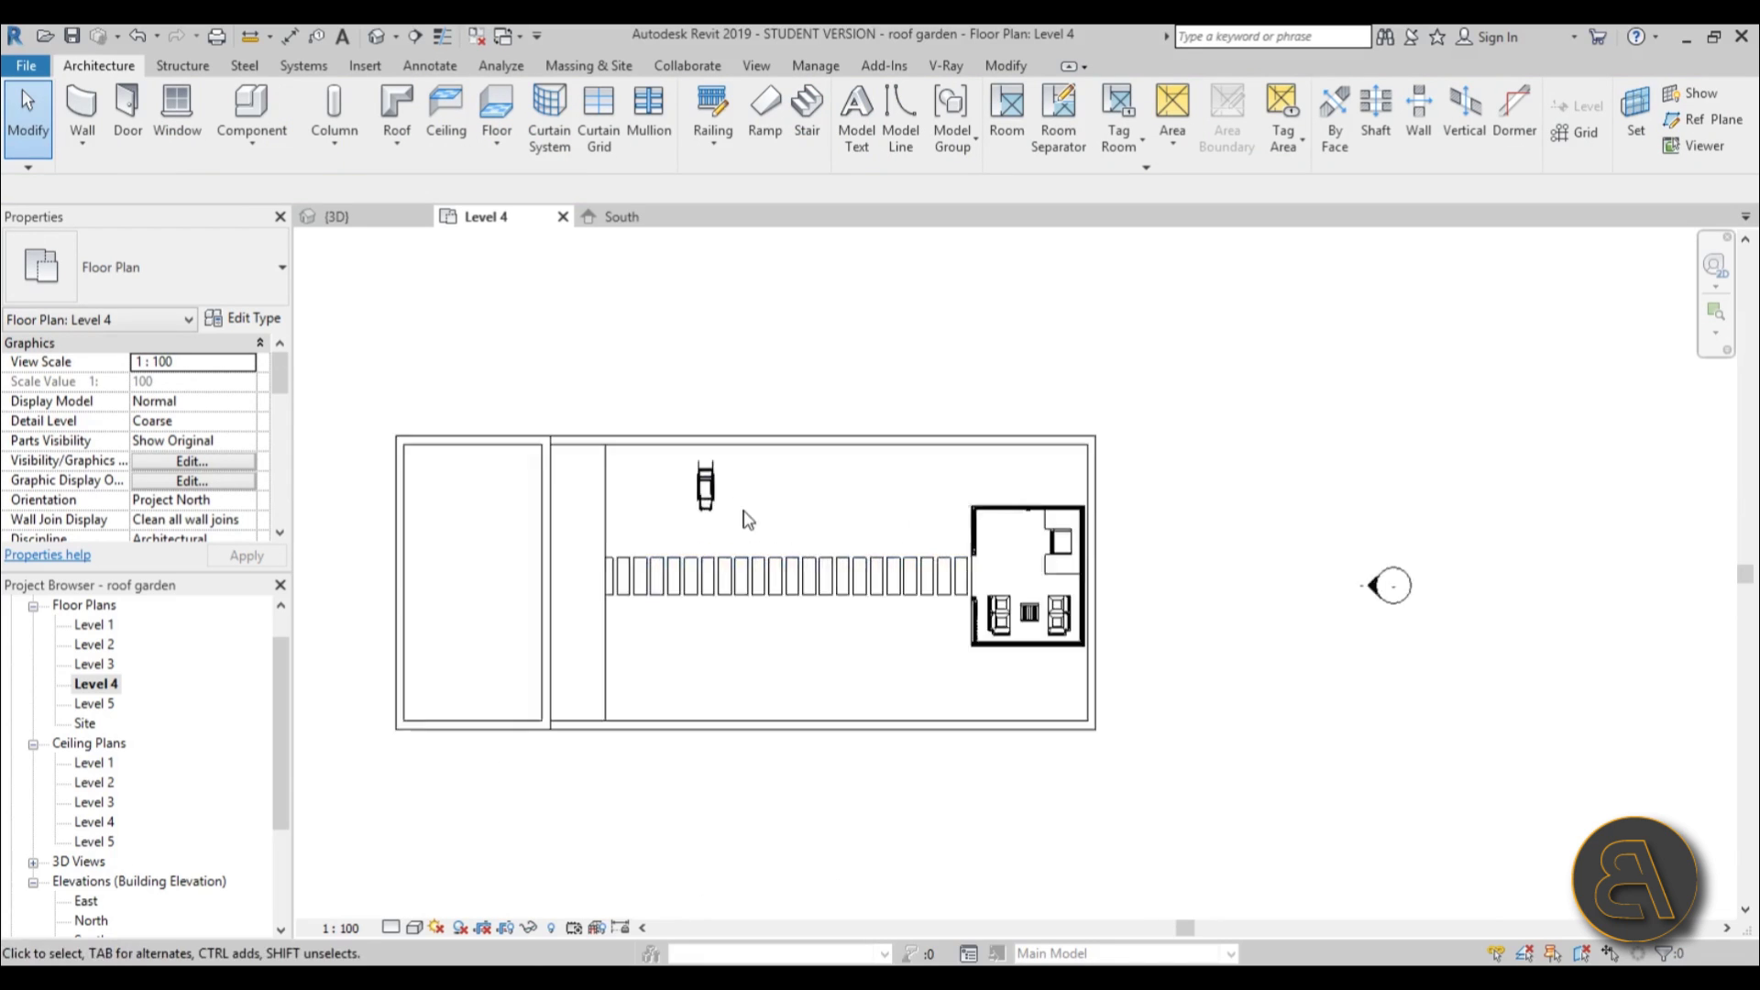
pyautogui.scroll(5, 722, 504)
pyautogui.click(692, 454)
pyautogui.press('r')
pyautogui.press('o')
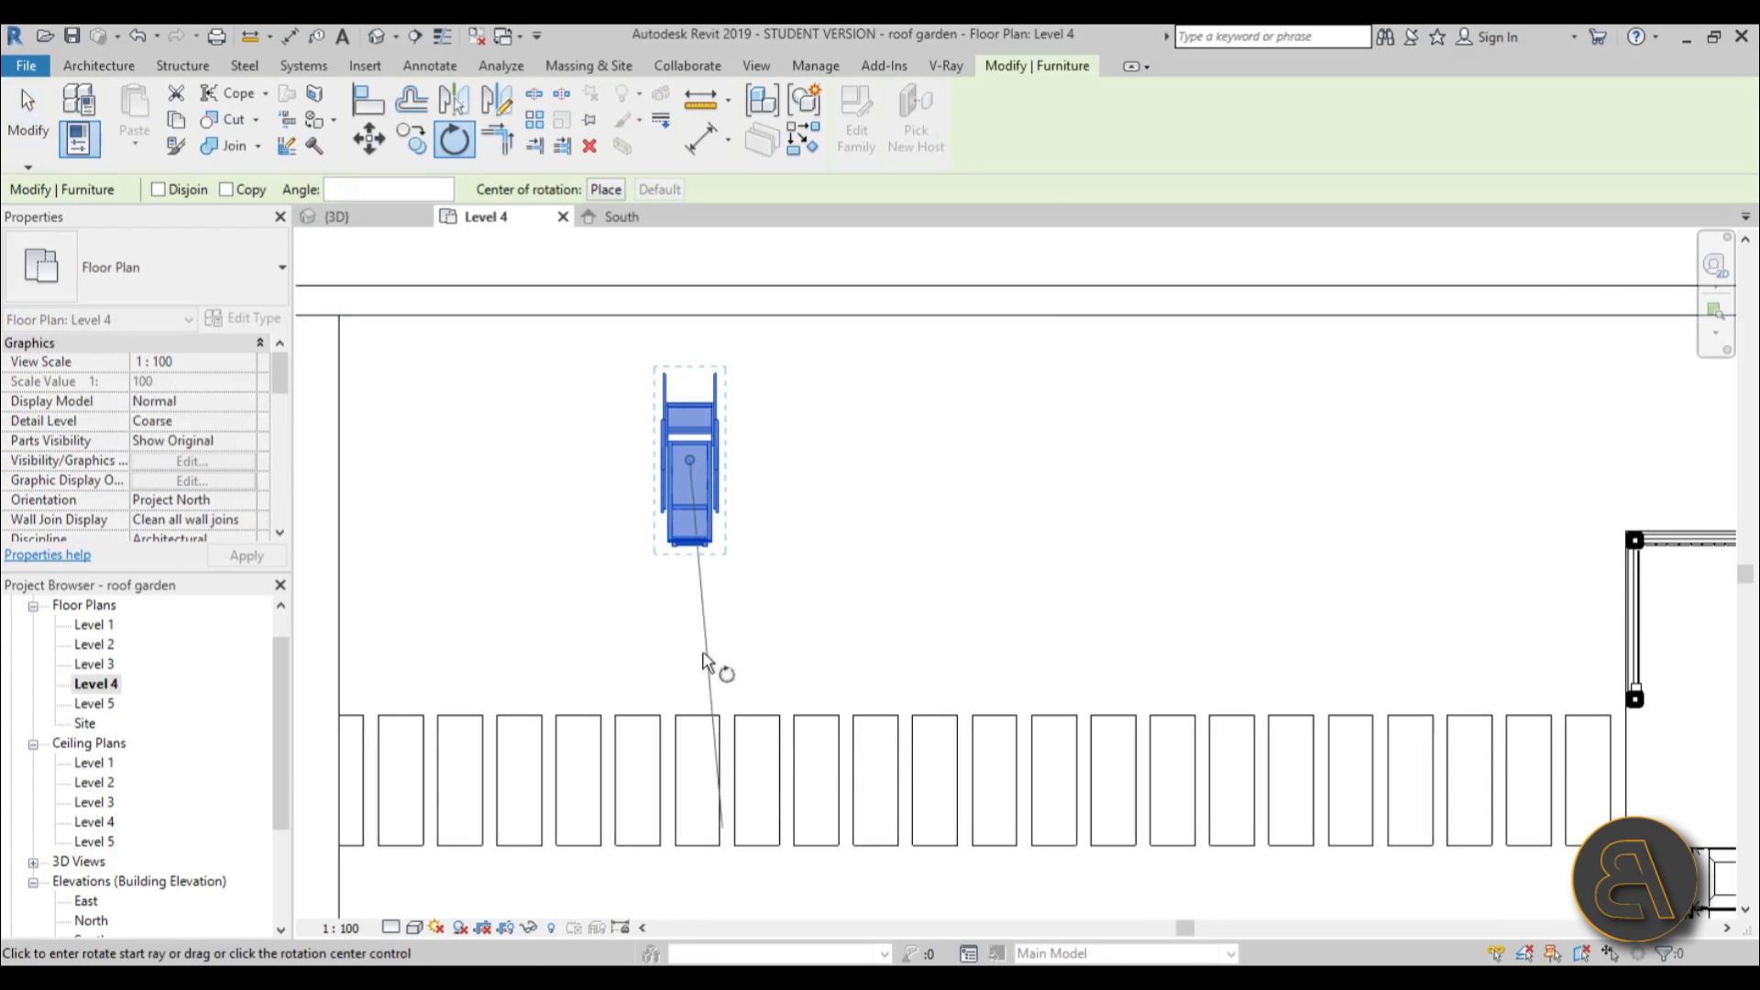
pyautogui.click(816, 619)
pyautogui.press('Escape')
pyautogui.moveTo(716, 487); pyautogui.dragTo(766, 459)
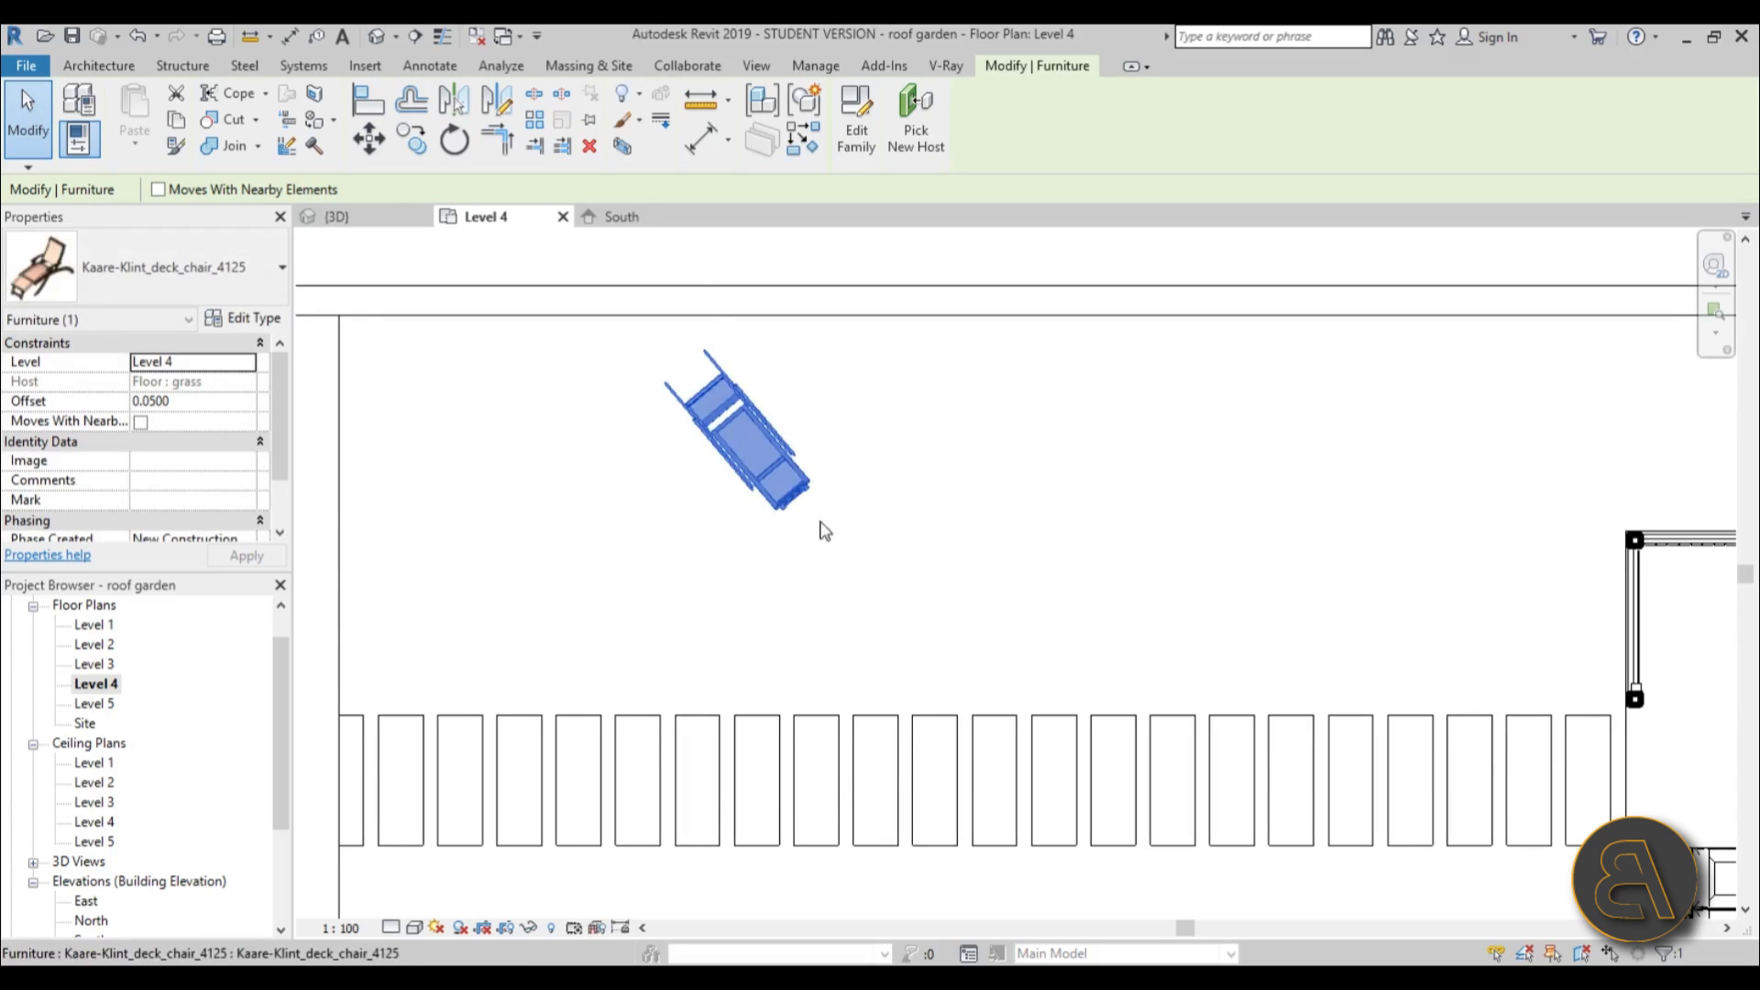
# Open the Default 3D View and orbit to inspect the chair.
pyautogui.click(378, 41)
pyautogui.scroll(2, 1230, 432)
pyautogui.scroll(-2, 1230, 432)
pyautogui.keyDown('shift'); pyautogui.moveTo(1231, 432); pyautogui.dragTo(277, 640, button='middle'); pyautogui.keyUp('shift')
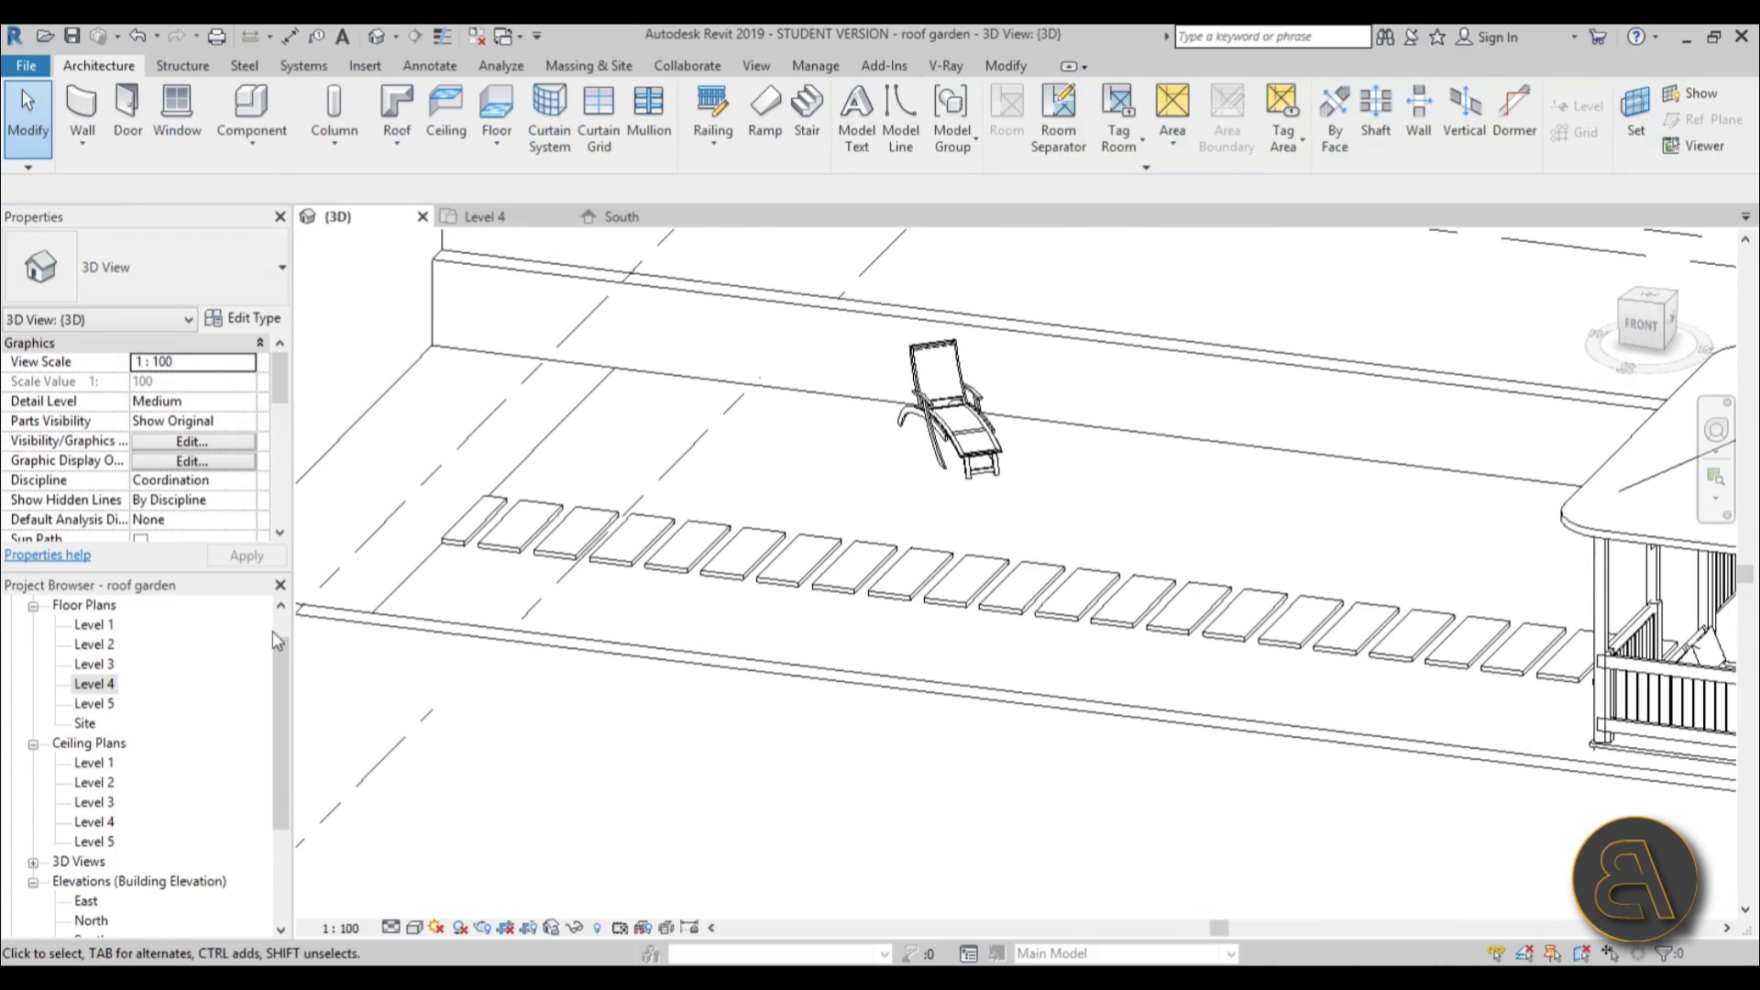
# Array the deck chair on Level 4 into 5 copies to the right using Last.
pyautogui.doubleClick(97, 684)
pyautogui.click(738, 429)
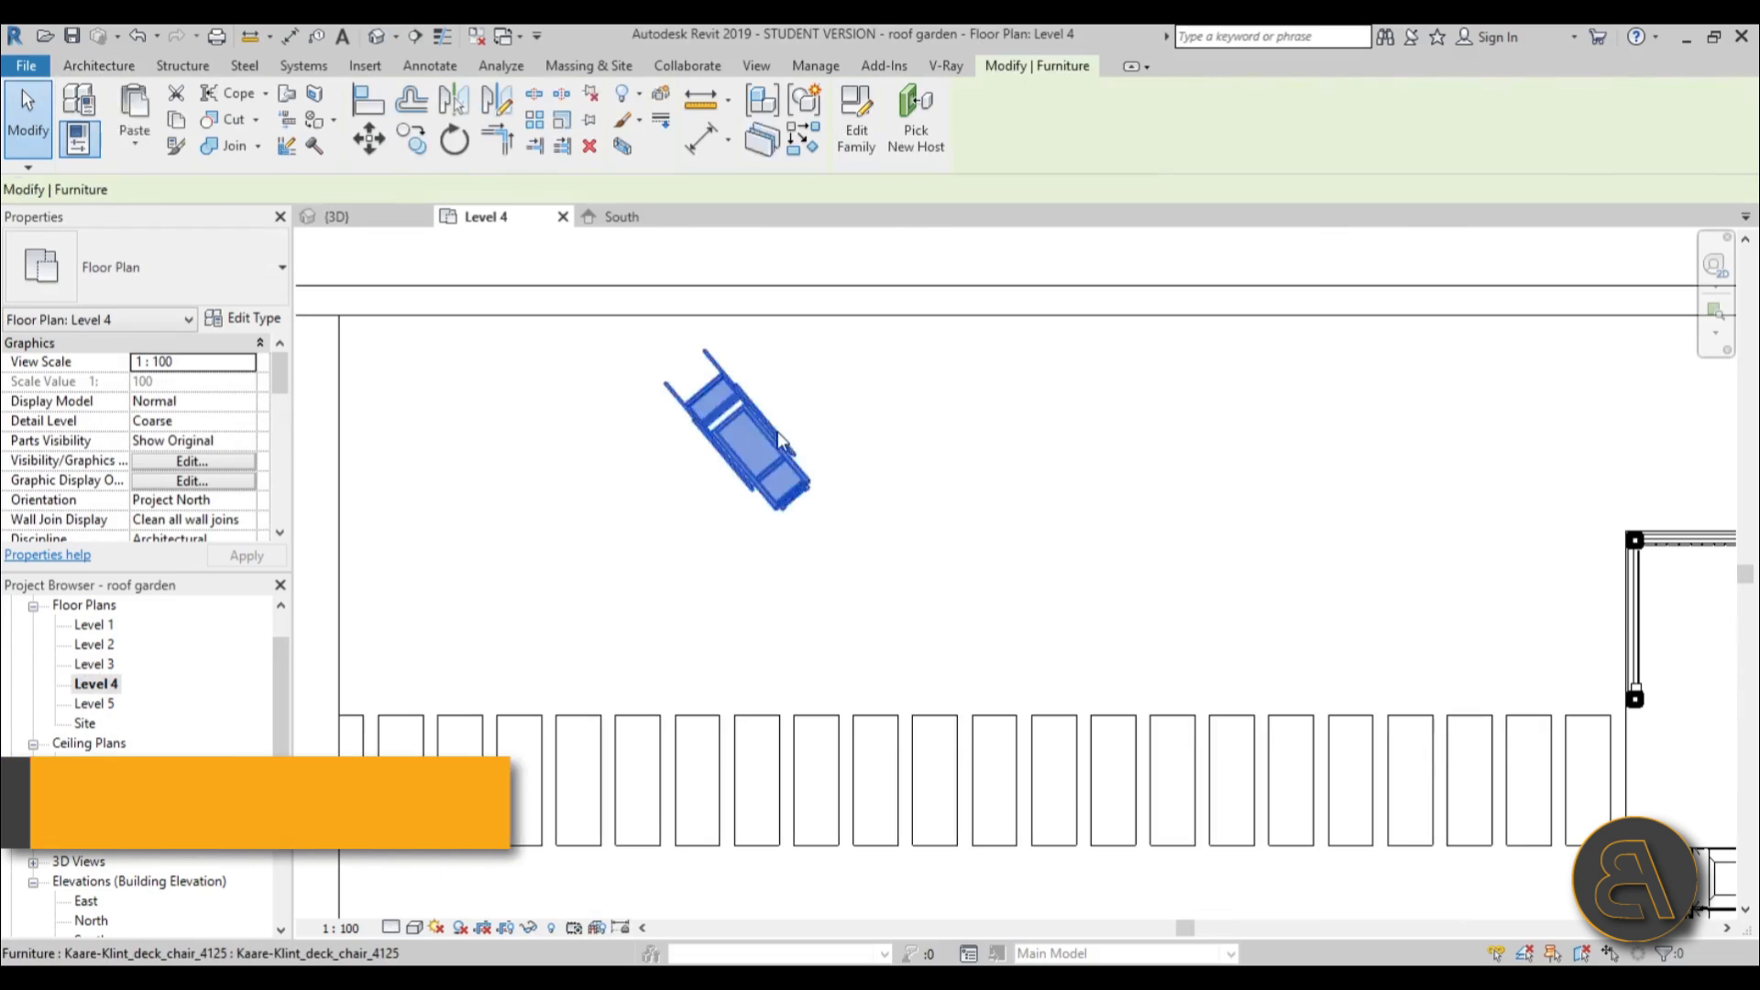
pyautogui.click(535, 123)
pyautogui.write('5')
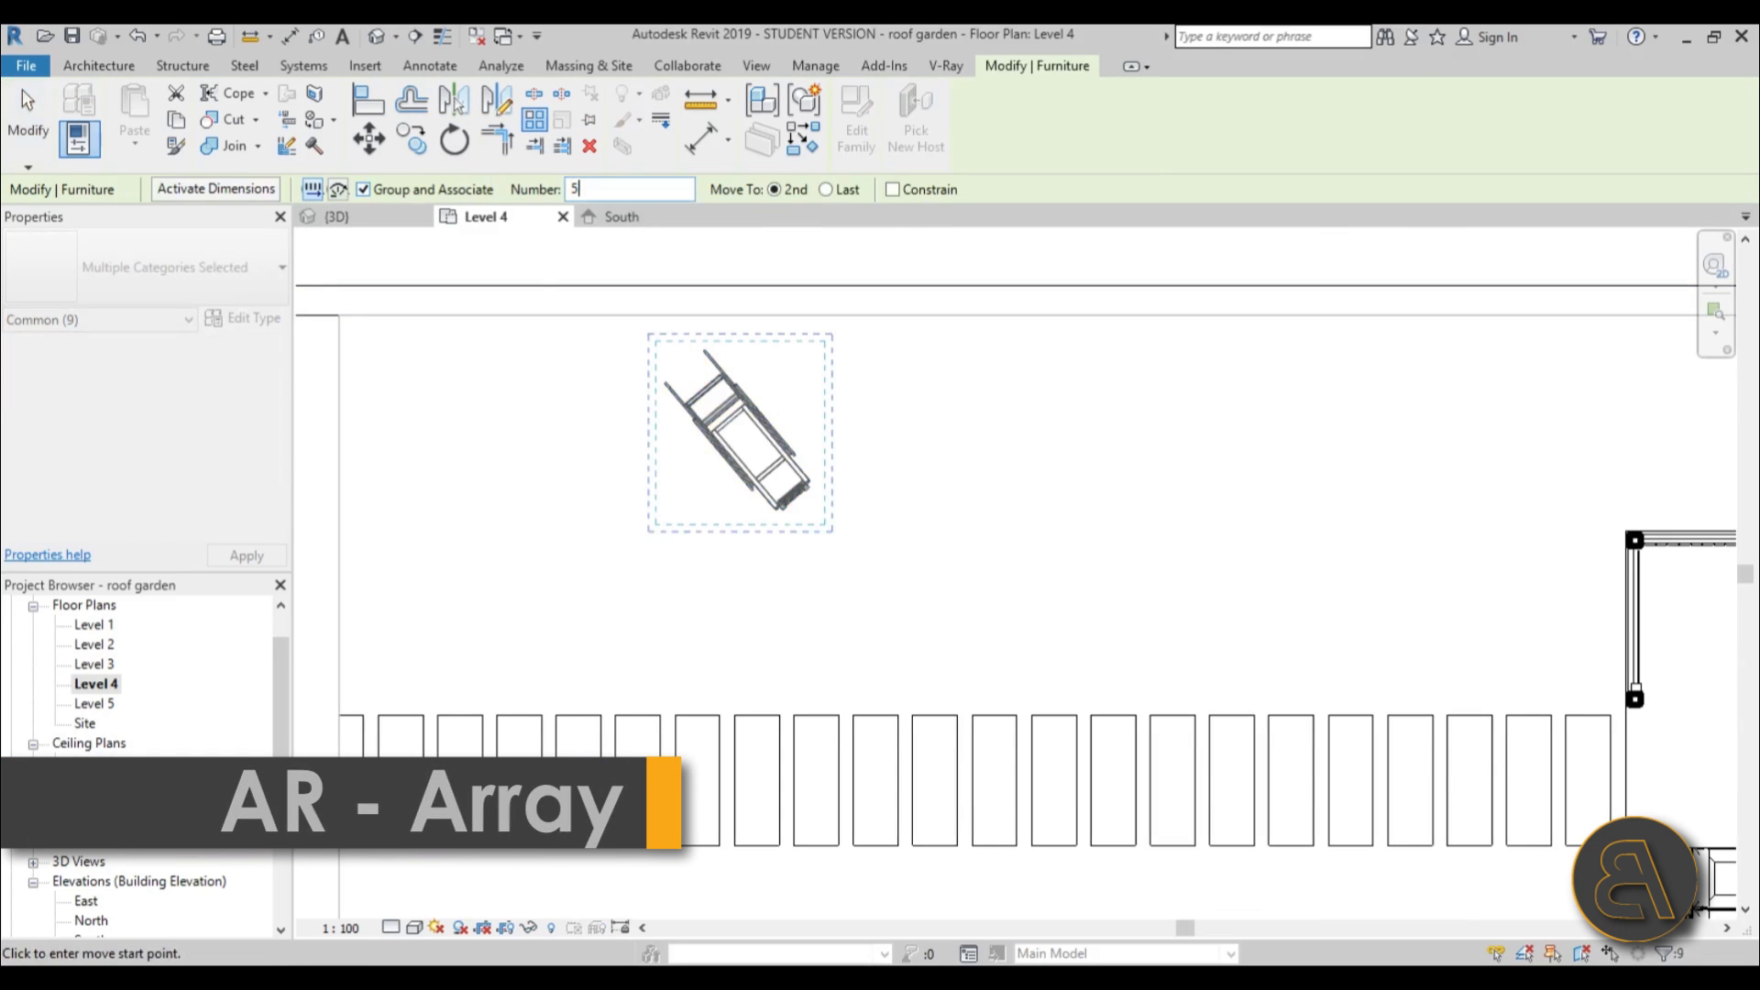
pyautogui.click(751, 445)
pyautogui.click(1364, 432)
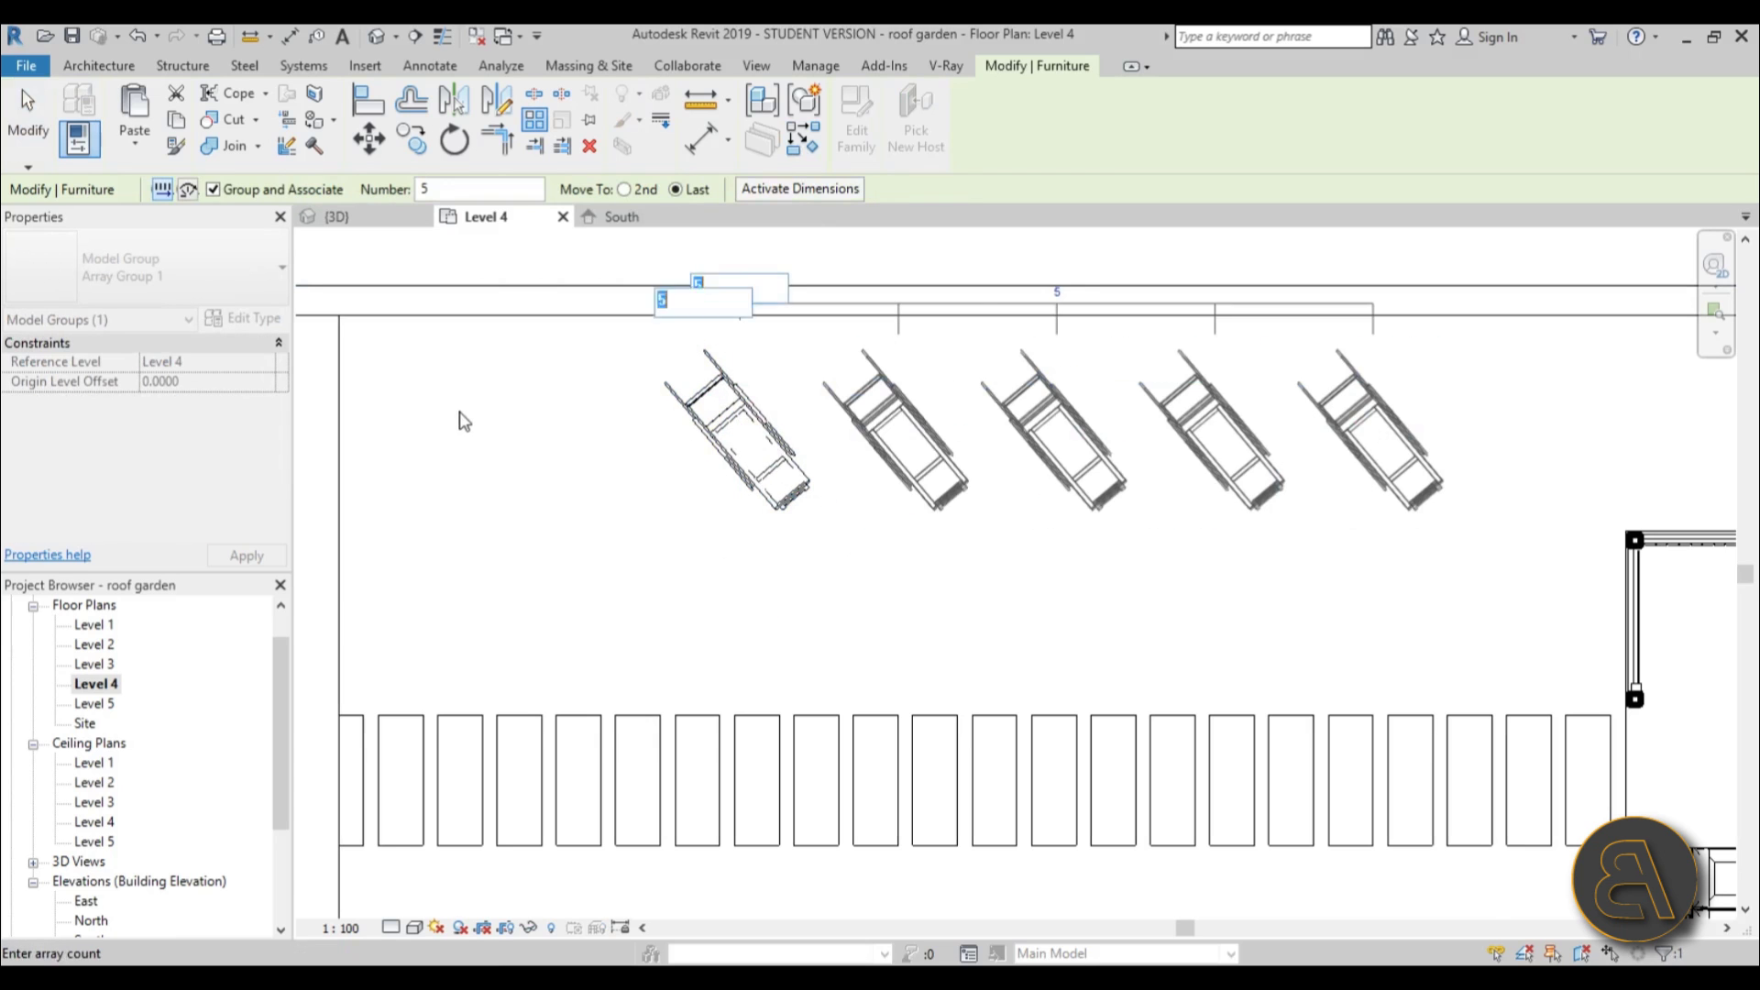
pyautogui.scroll(-3, 476, 429)
pyautogui.click(553, 560)
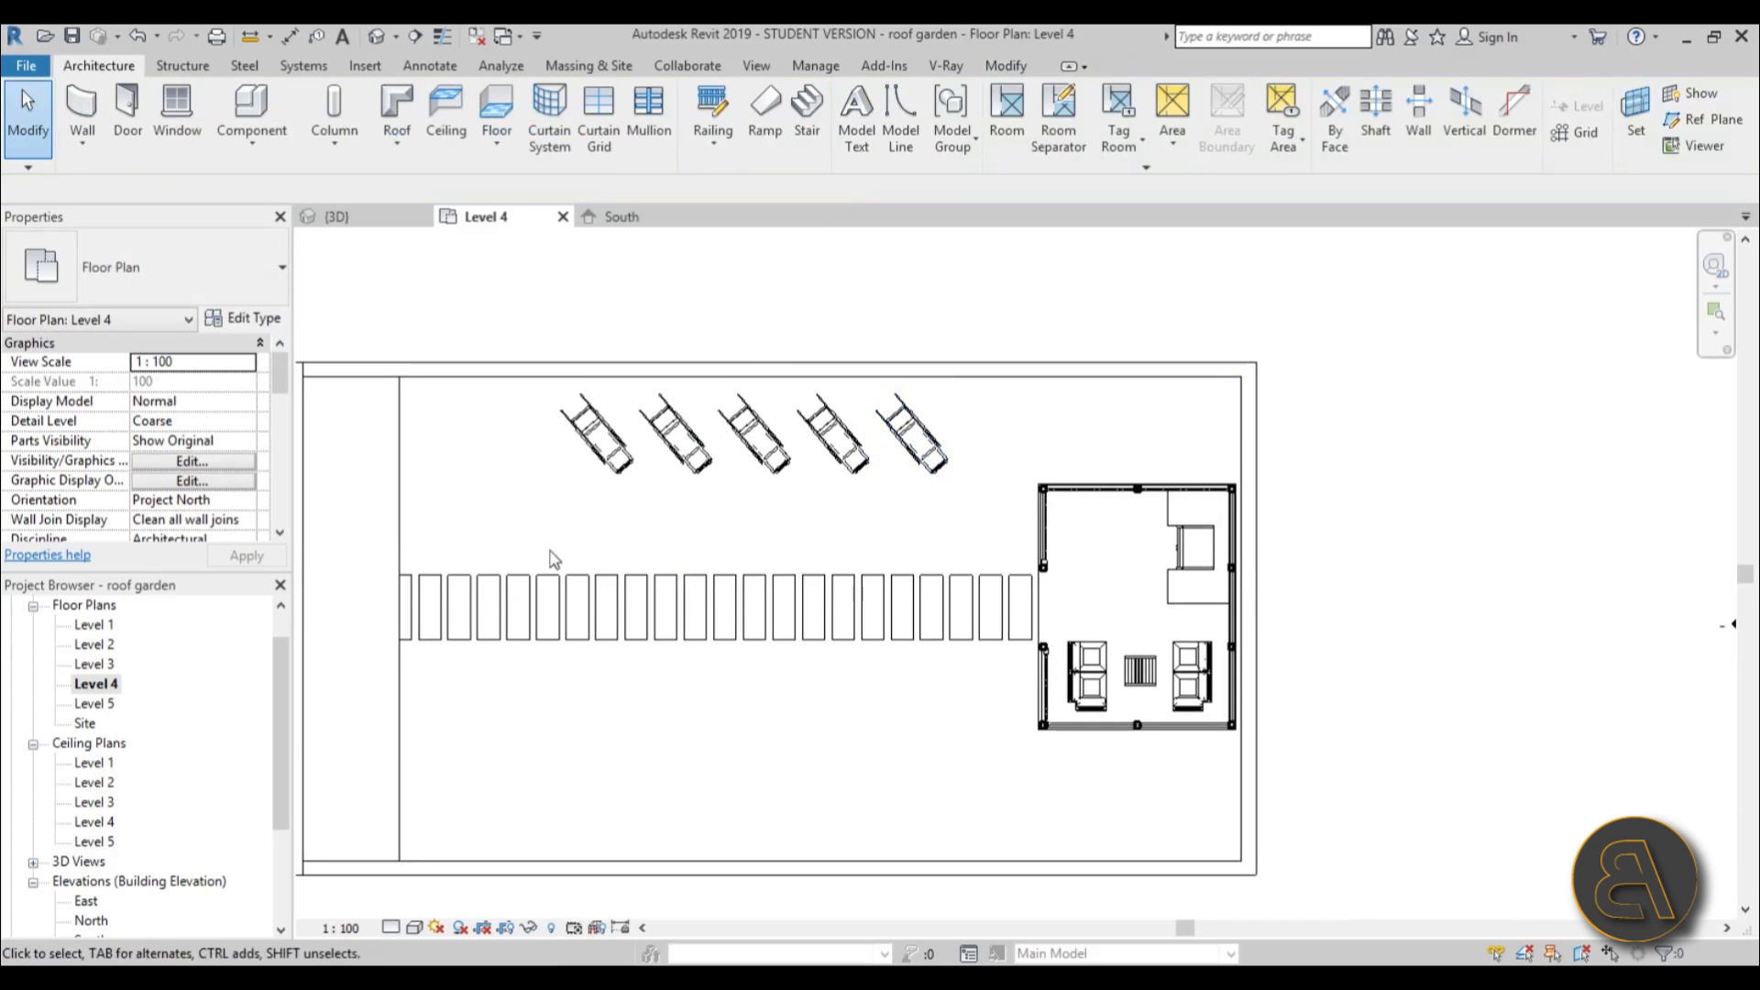
pyautogui.moveTo(670, 474); pyautogui.dragTo(699, 444, button='middle')
# Start a component and choose the Scalable_Rock_Boulder_15372 type.
pyautogui.click(265, 126)
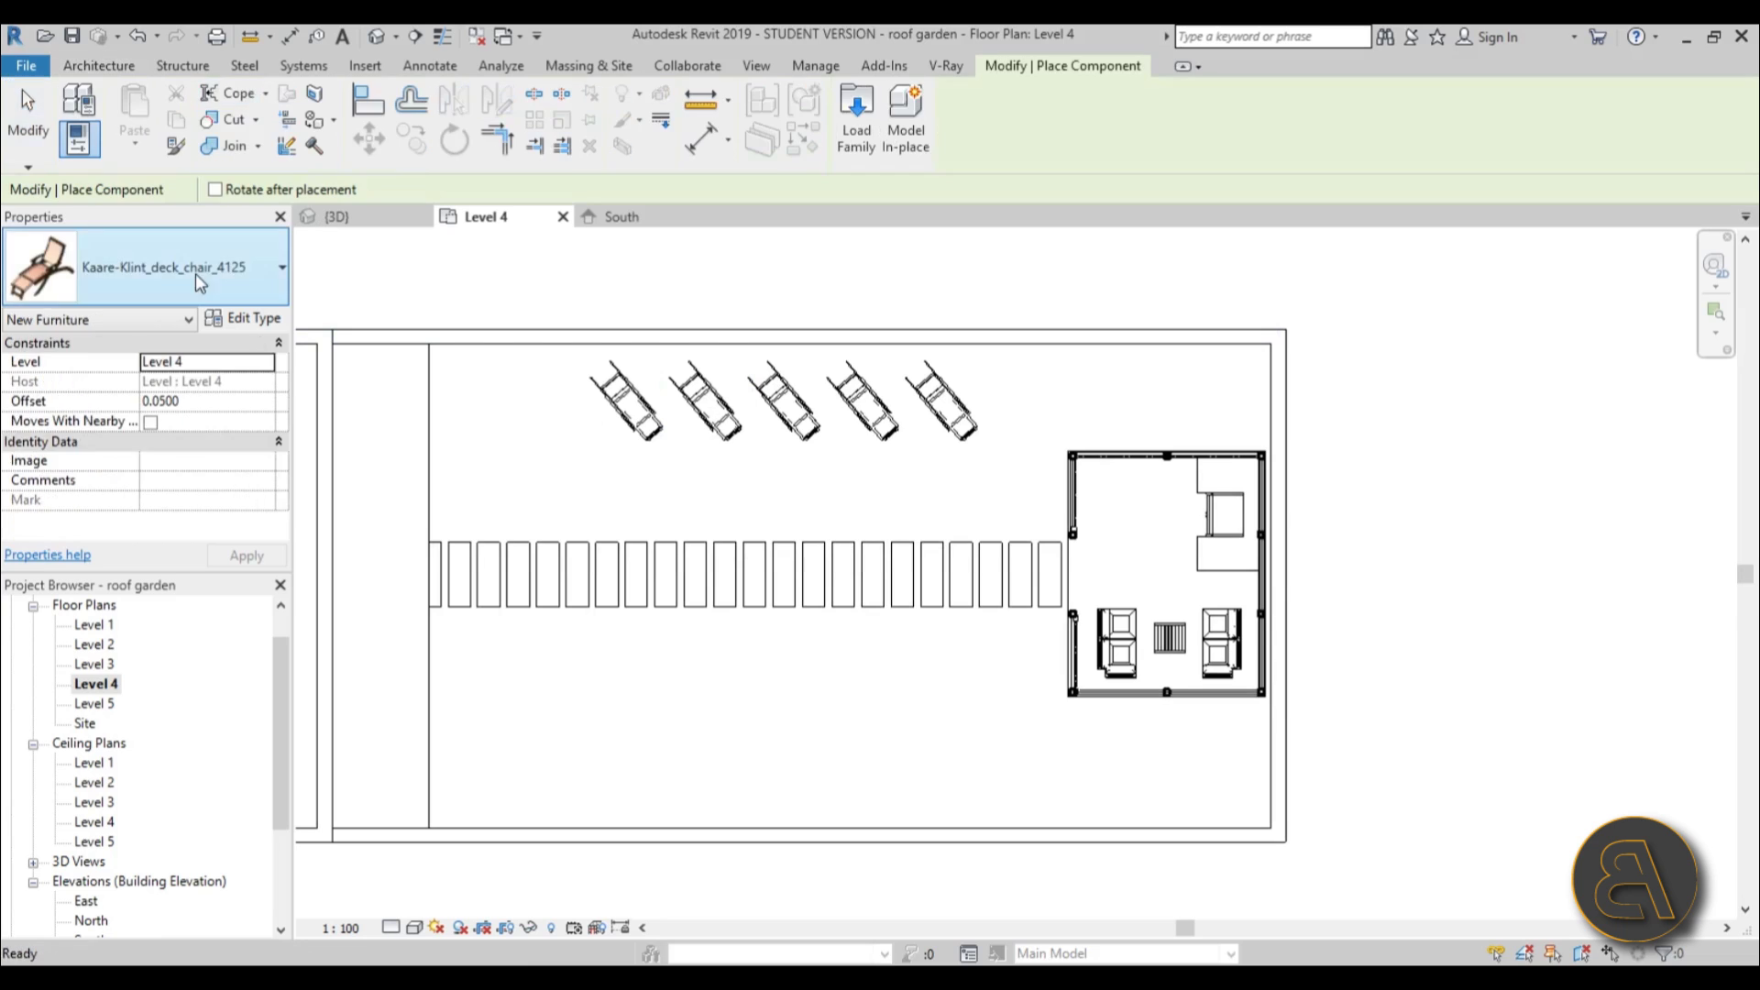
pyautogui.click(195, 276)
pyautogui.scroll(-3, 190, 534)
pyautogui.scroll(-10, 194, 522)
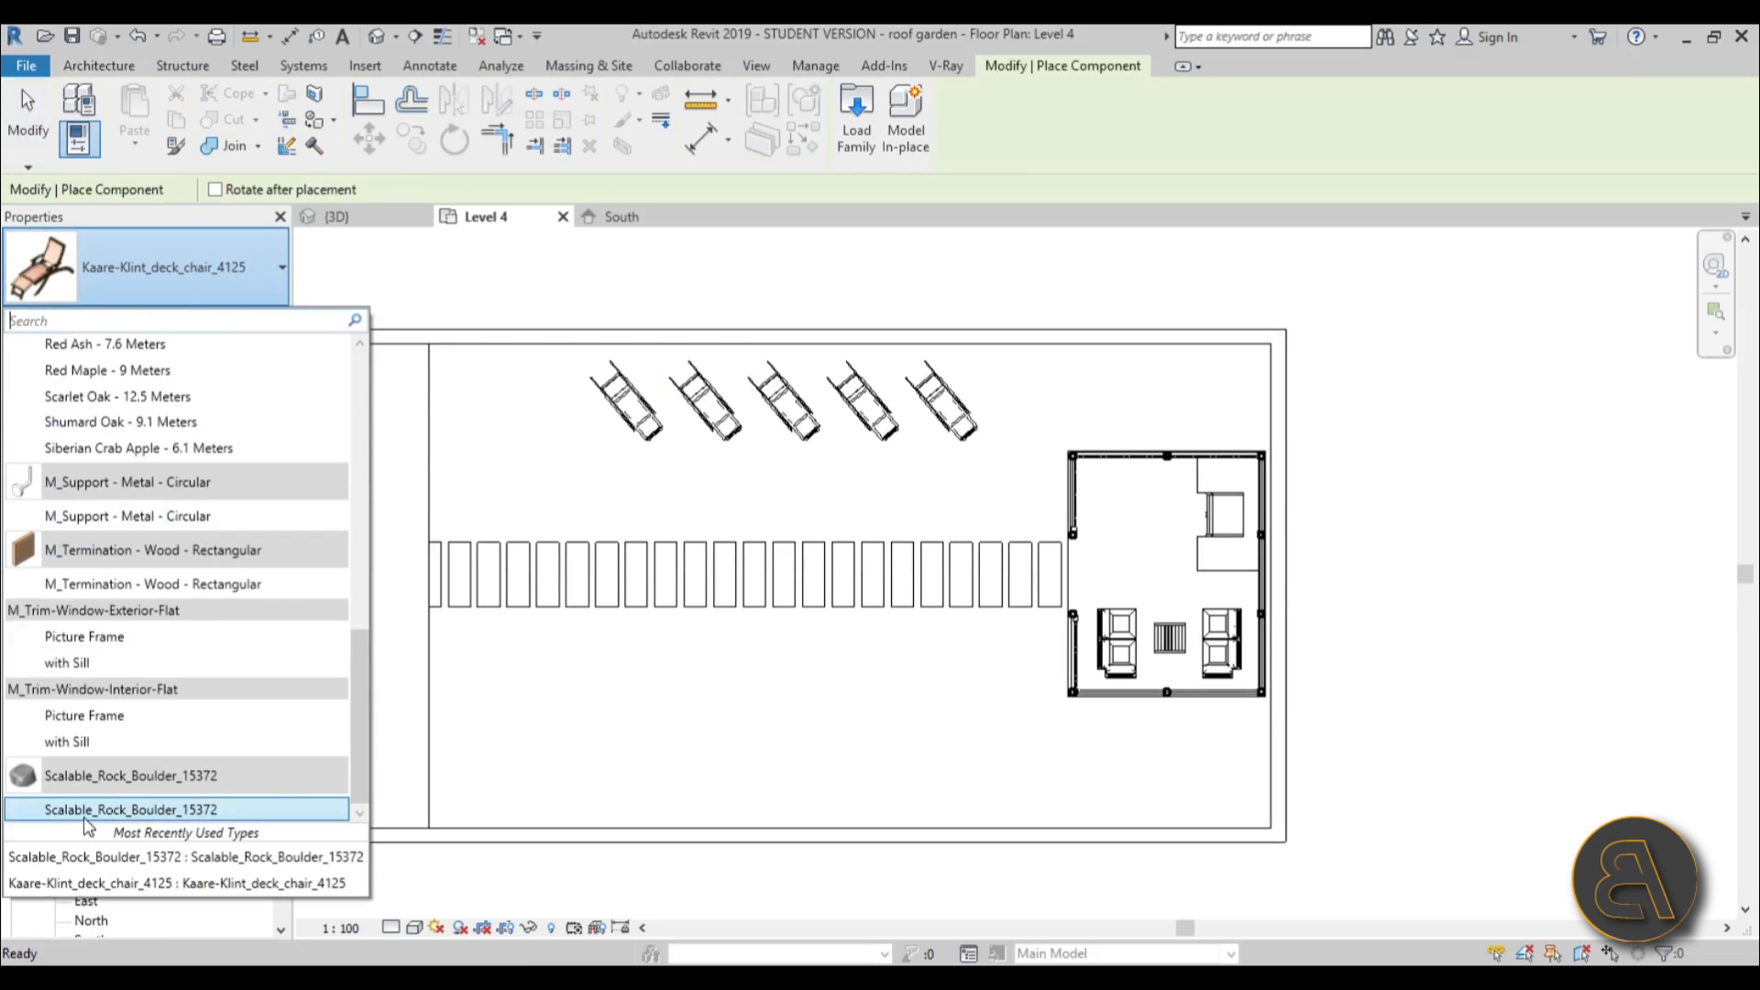
pyautogui.moveTo(66, 816)
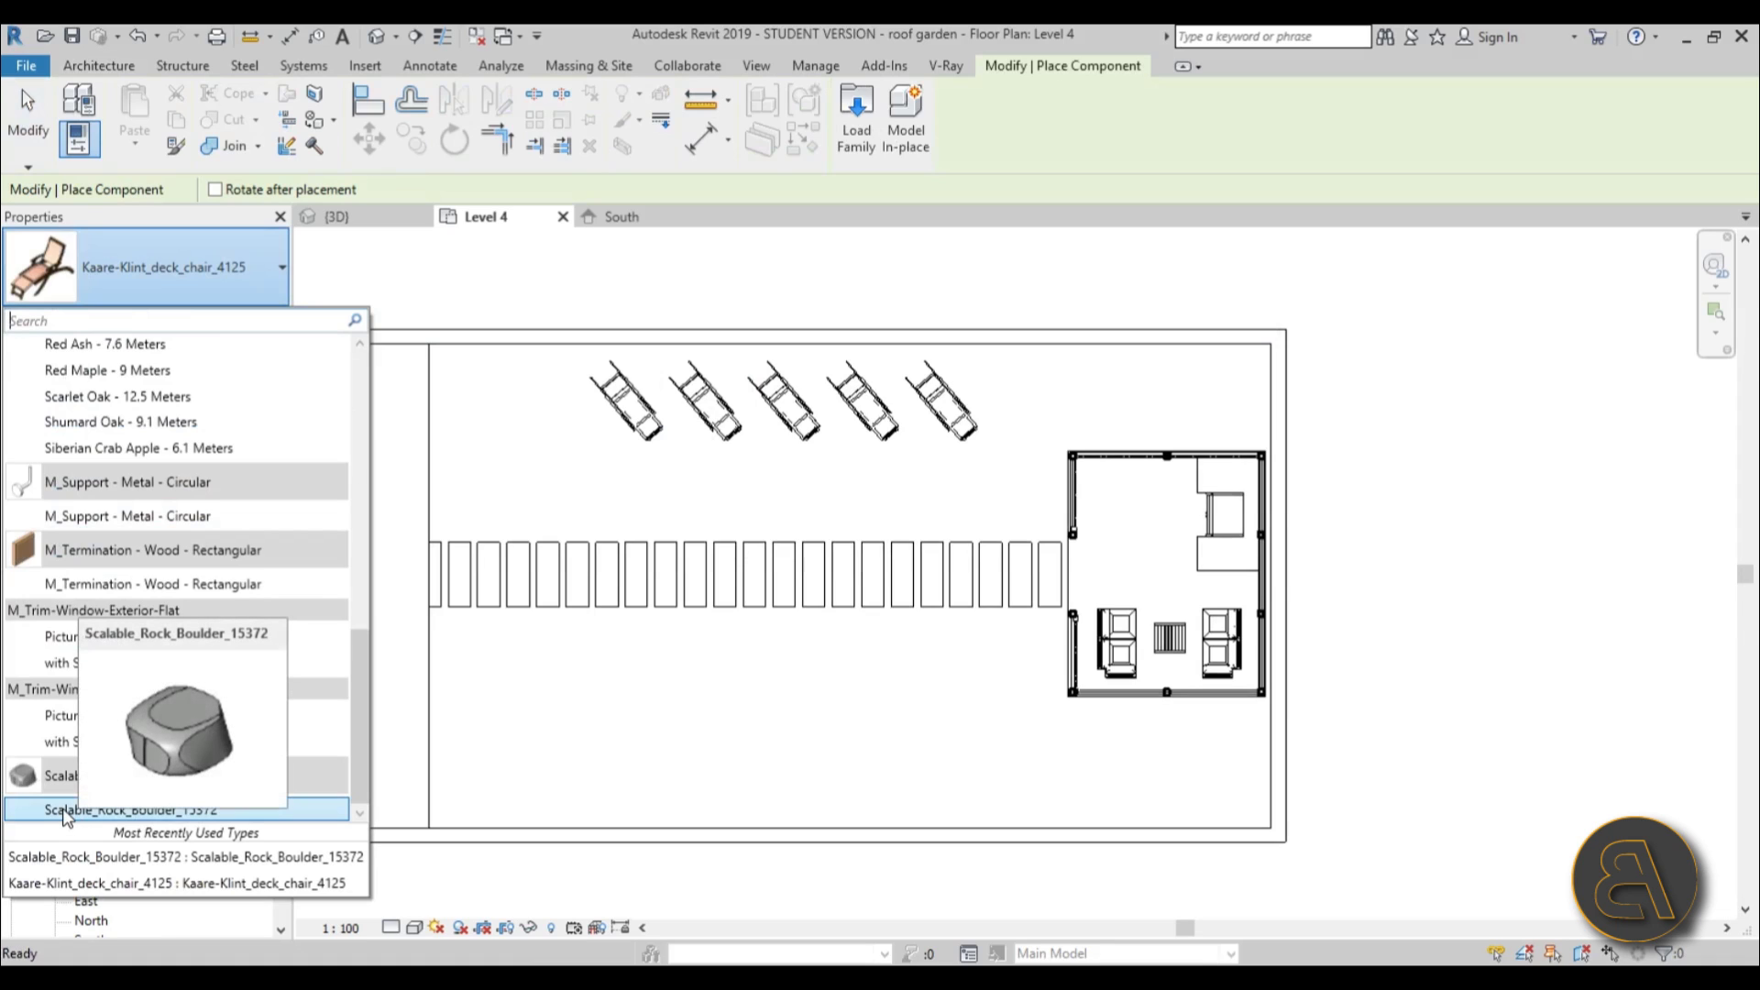
pyautogui.click(64, 813)
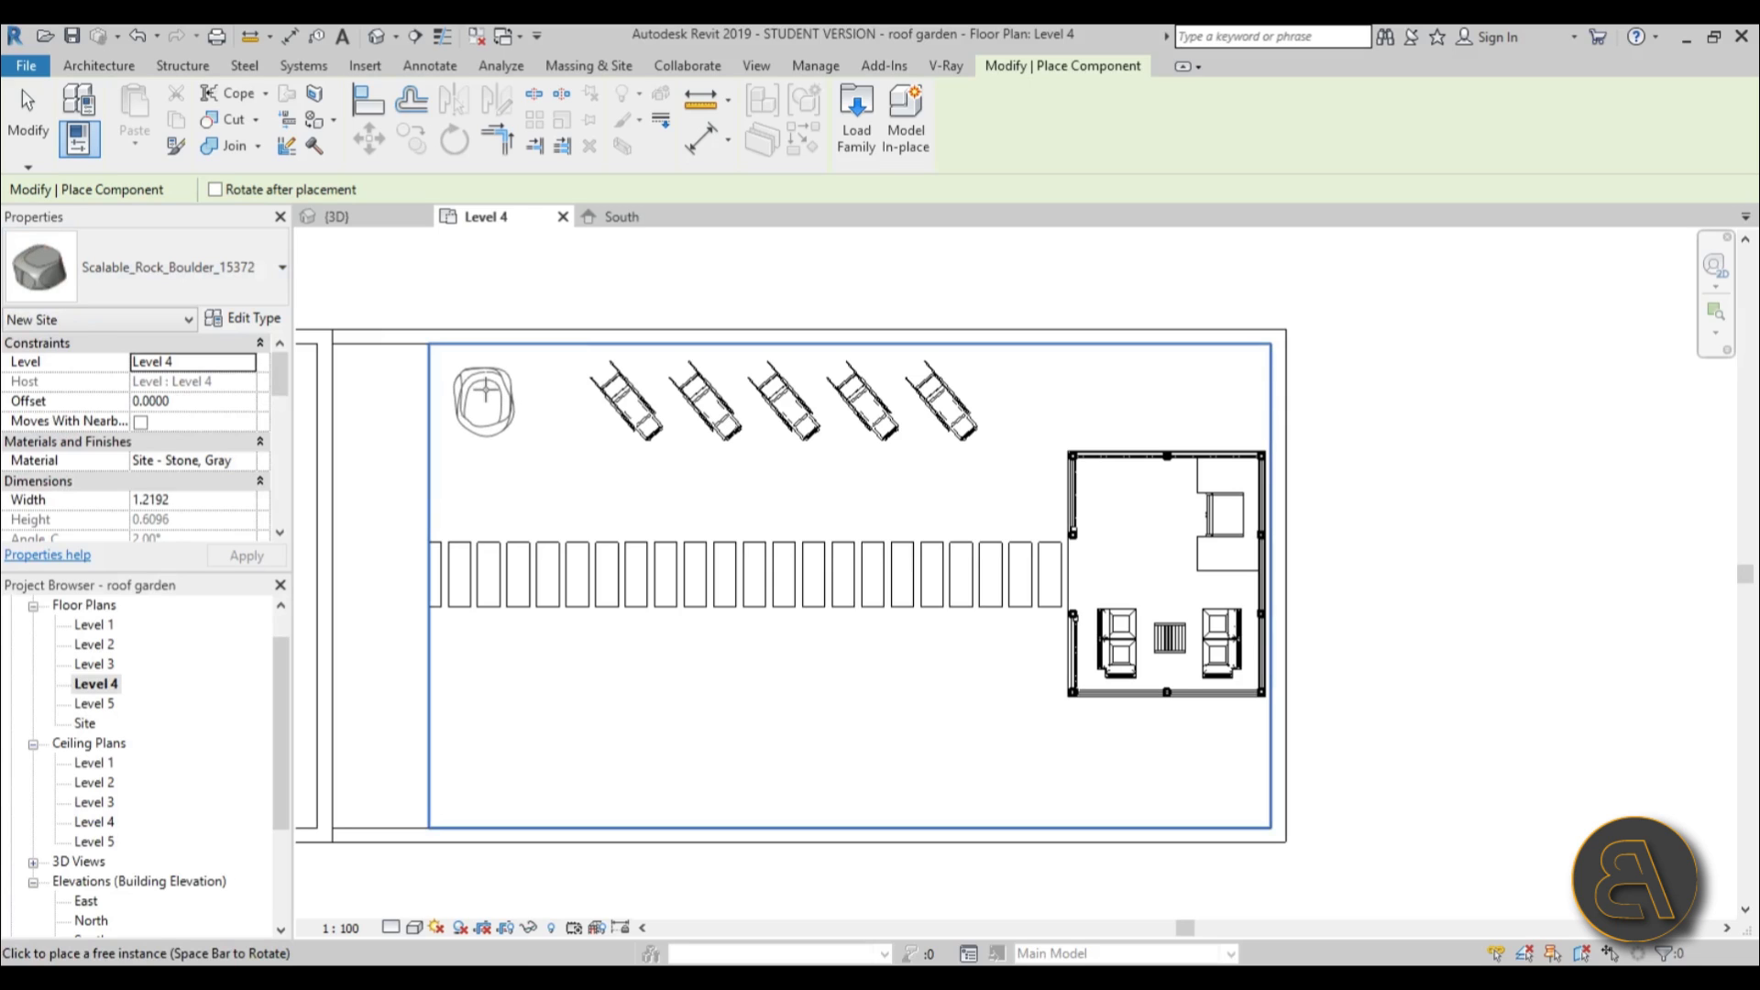
# Set the boulder Width to 0.8 and 0.6 and place boulders in the garden corners.
pyautogui.click(213, 503)
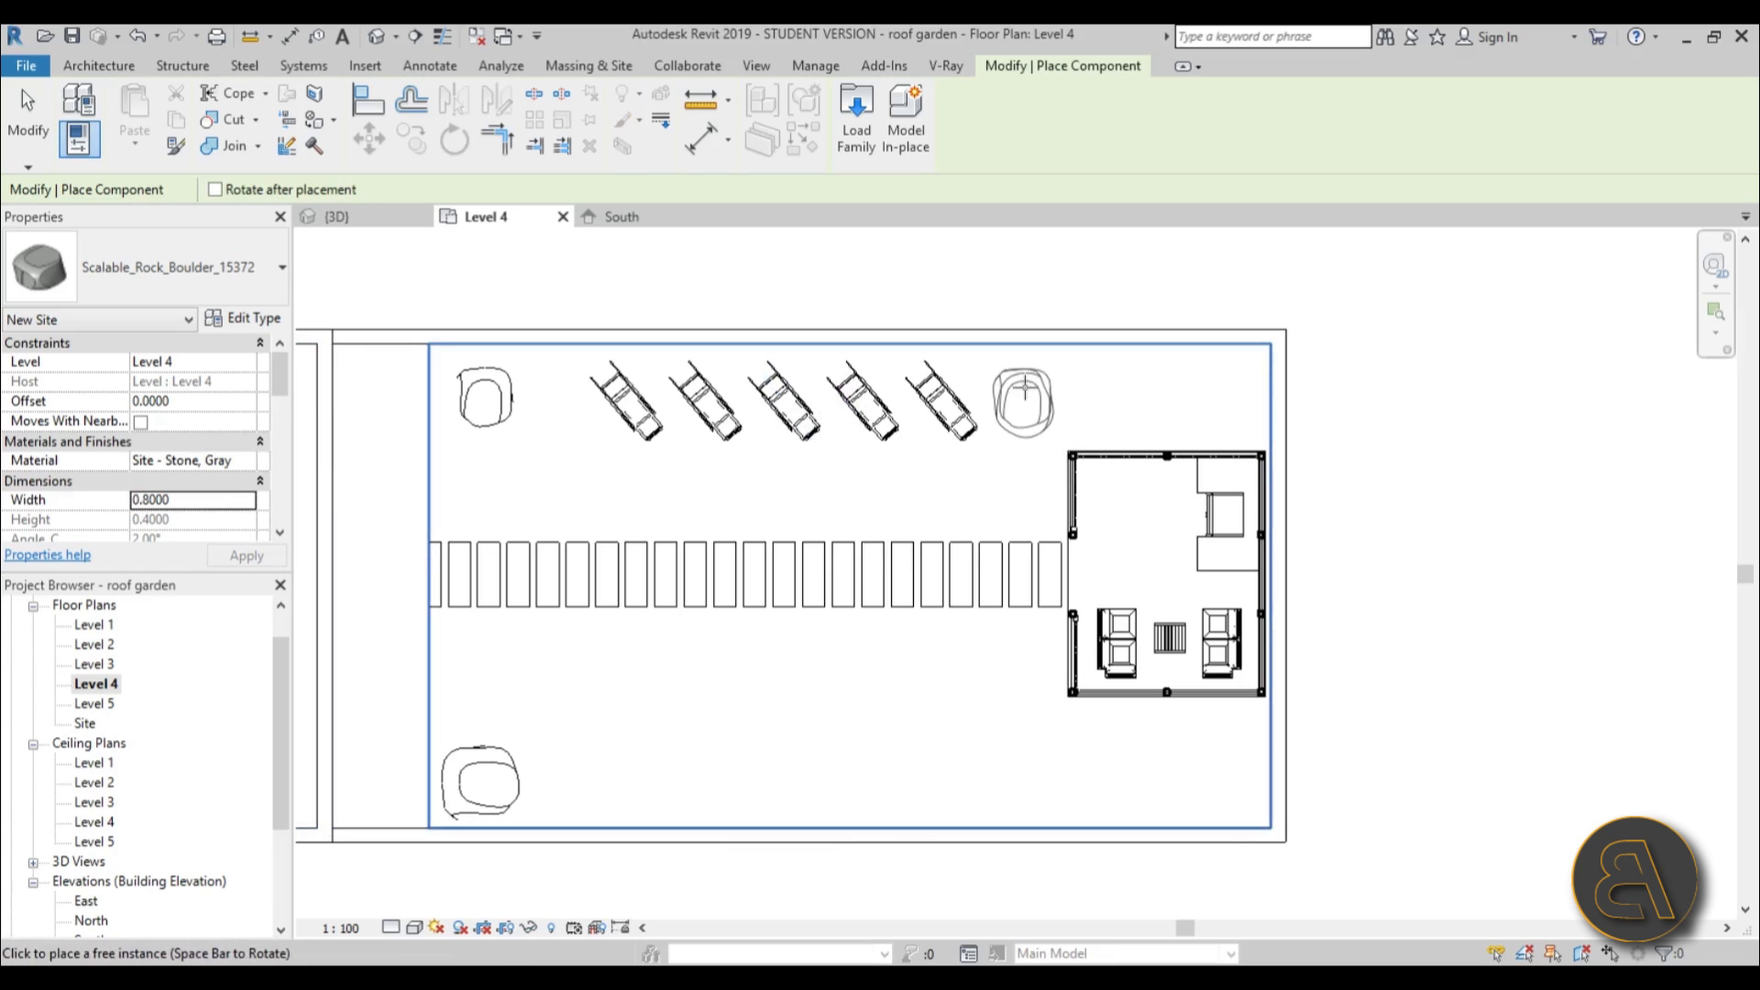
pyautogui.click(180, 501)
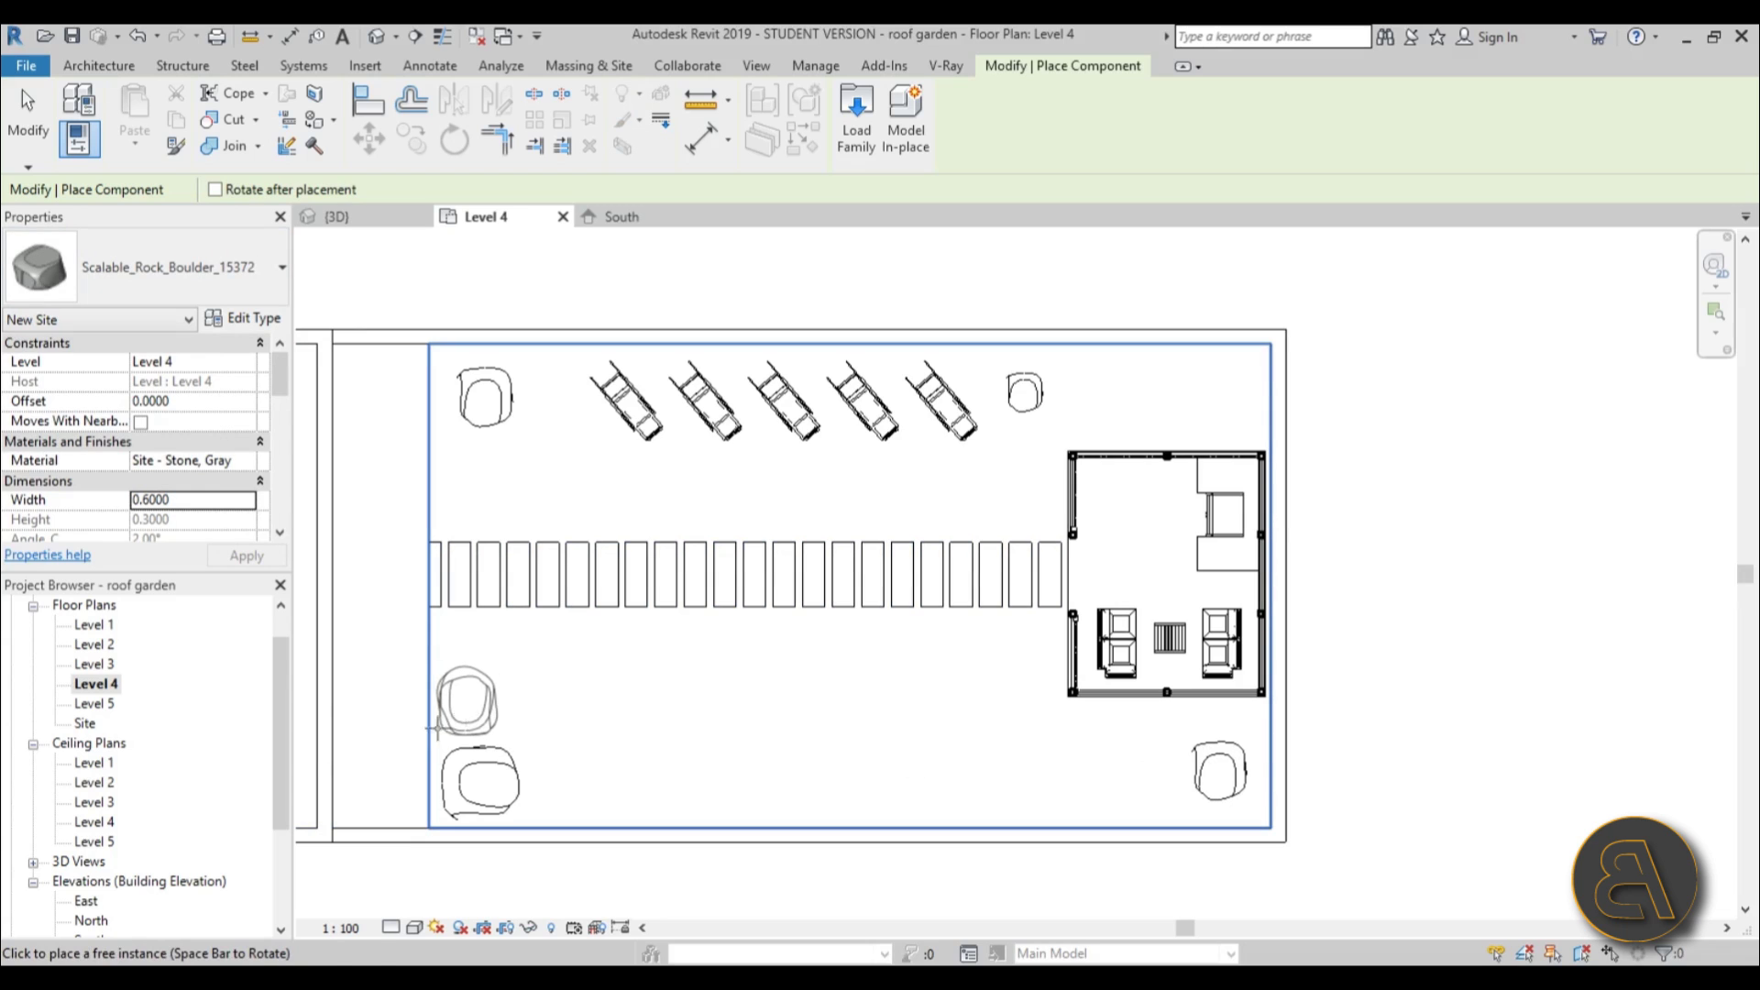
pyautogui.click(437, 727)
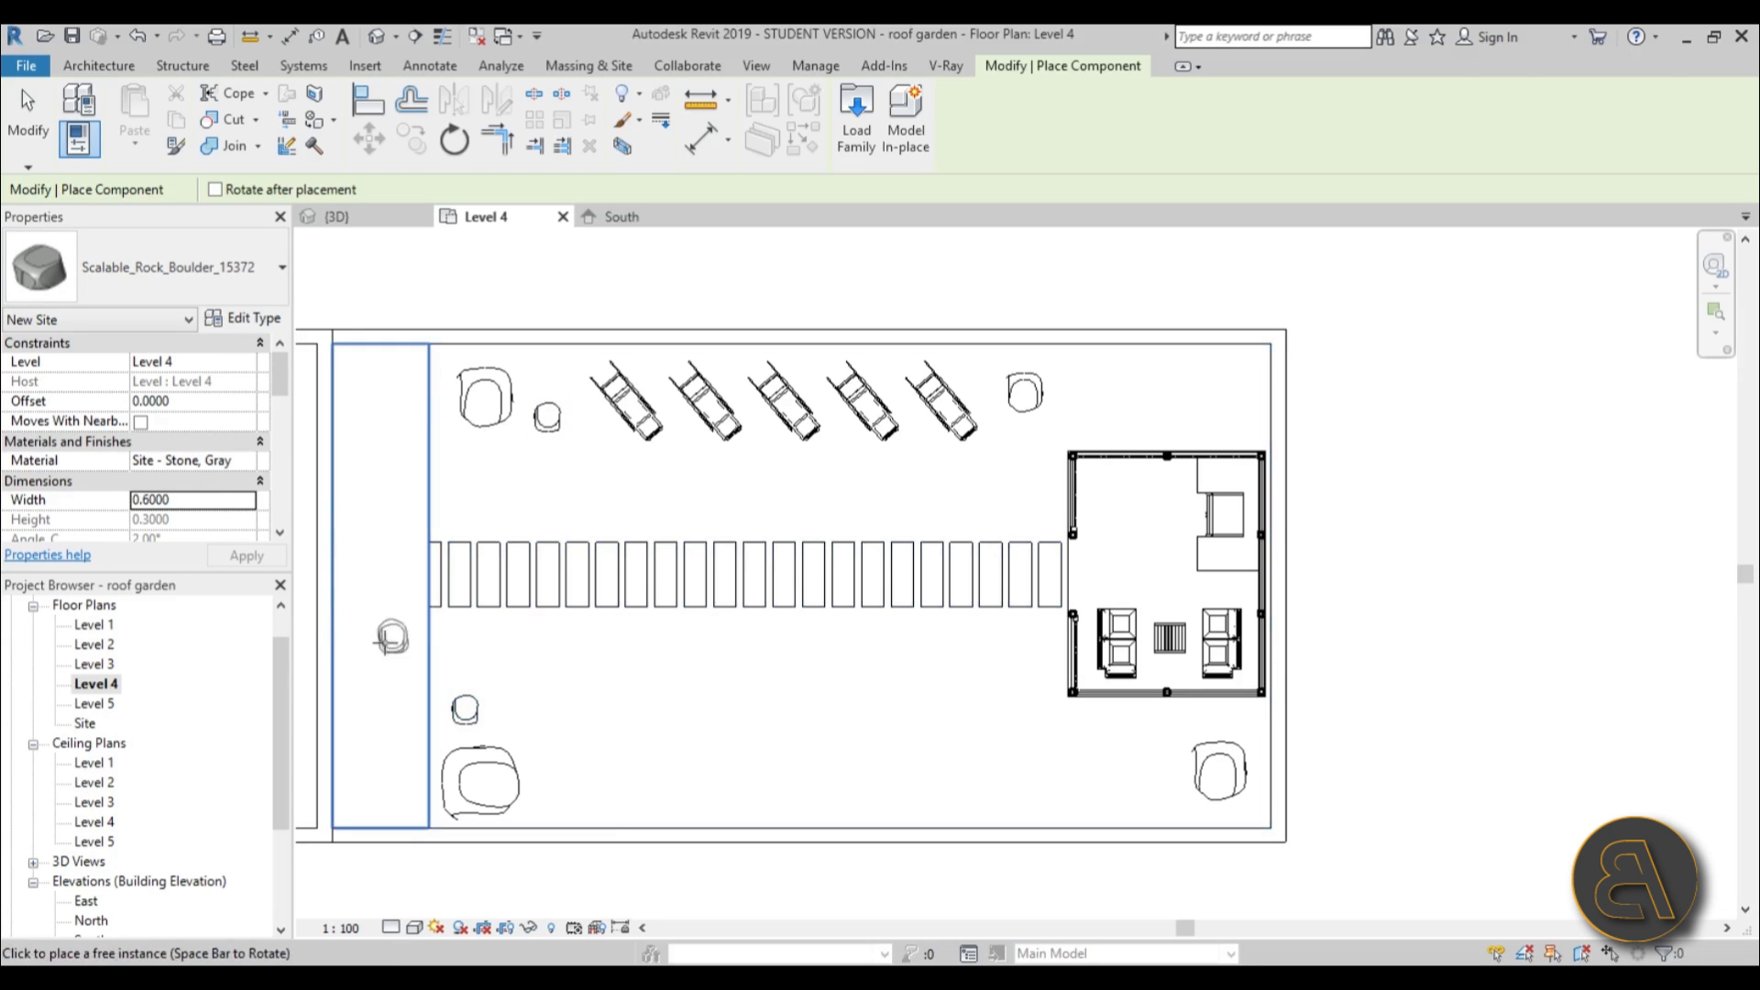
pyautogui.press('Escape')
pyautogui.press('Escape')
pyautogui.scroll(-3, 805, 495)
pyautogui.scroll(3, 761, 596)
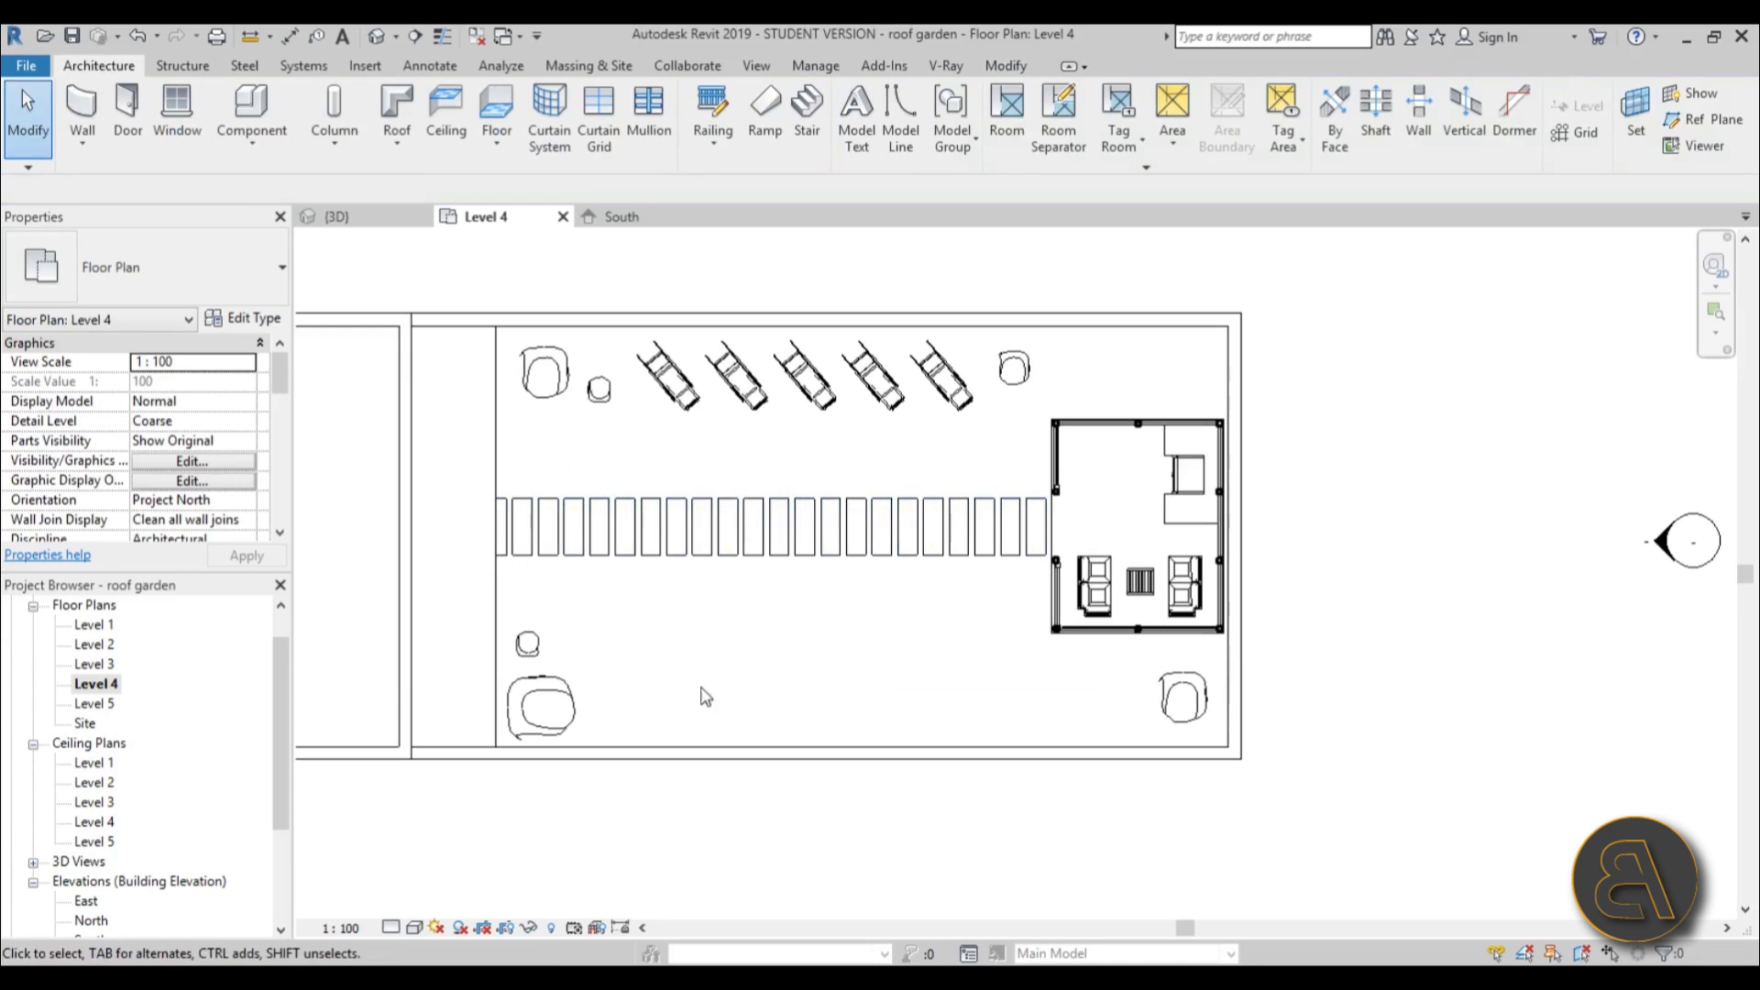
pyautogui.scroll(1, 754, 656)
pyautogui.moveTo(755, 657); pyautogui.dragTo(802, 652, button='middle')
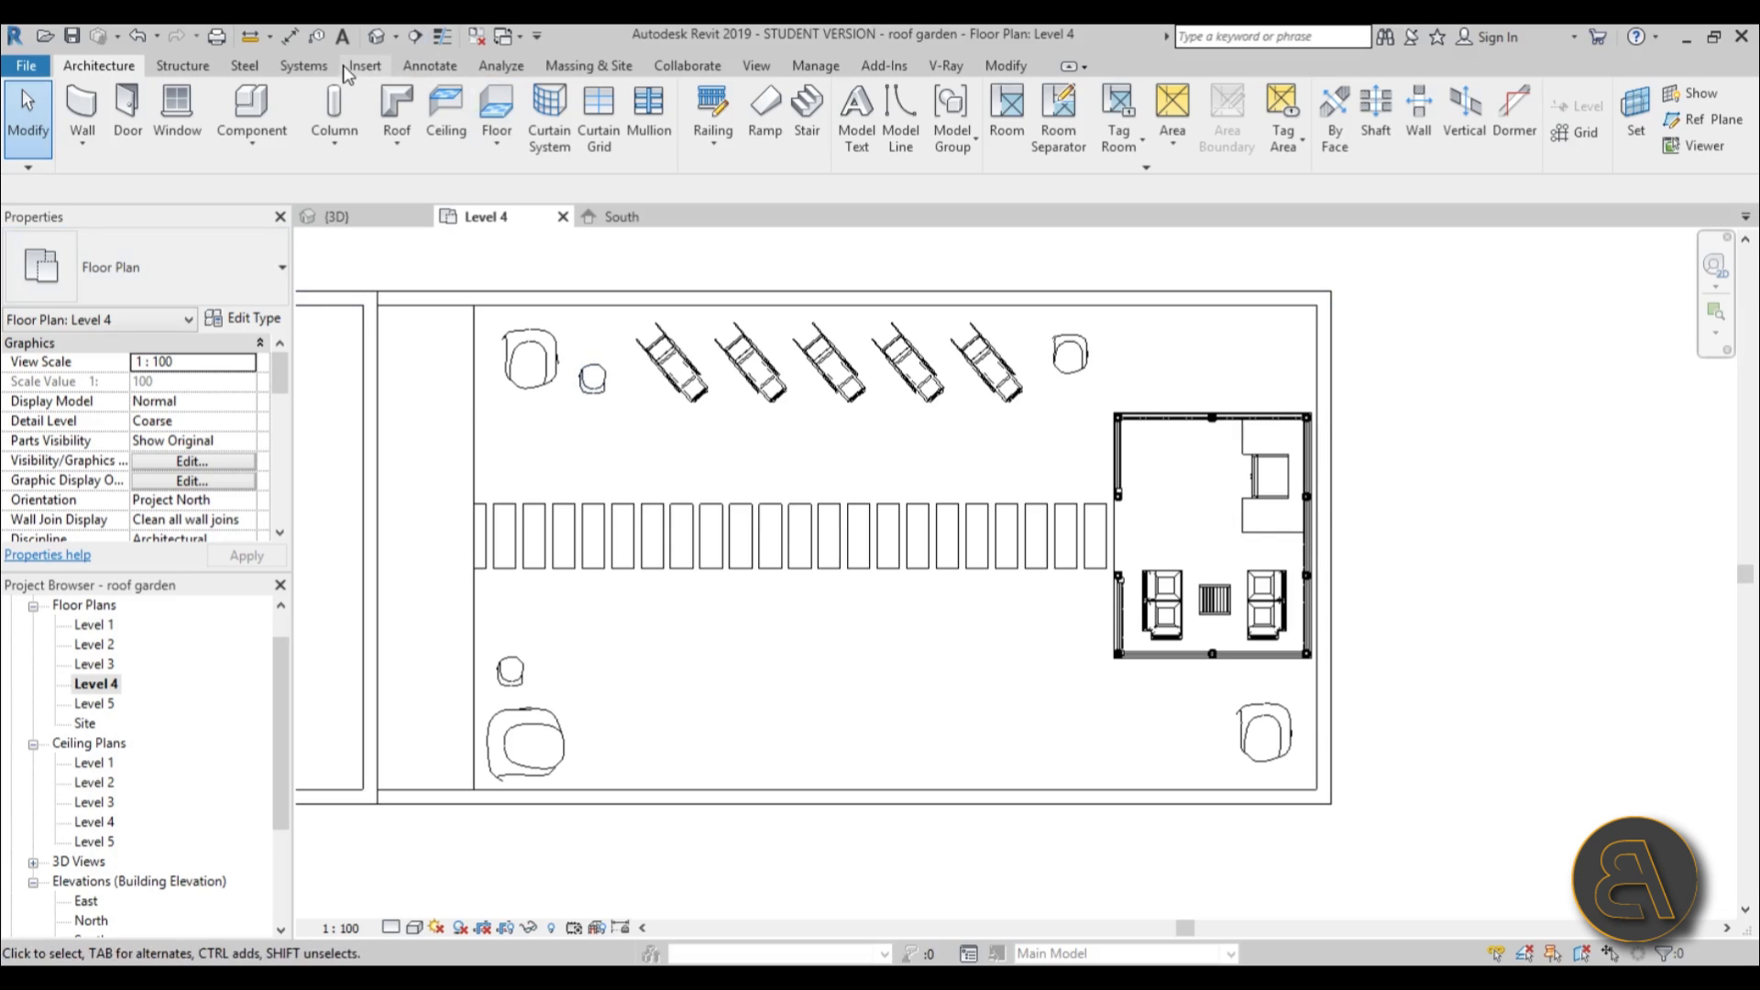
# Start placing a site component and pick the Blue Berry Elder tree type.
pyautogui.click(589, 66)
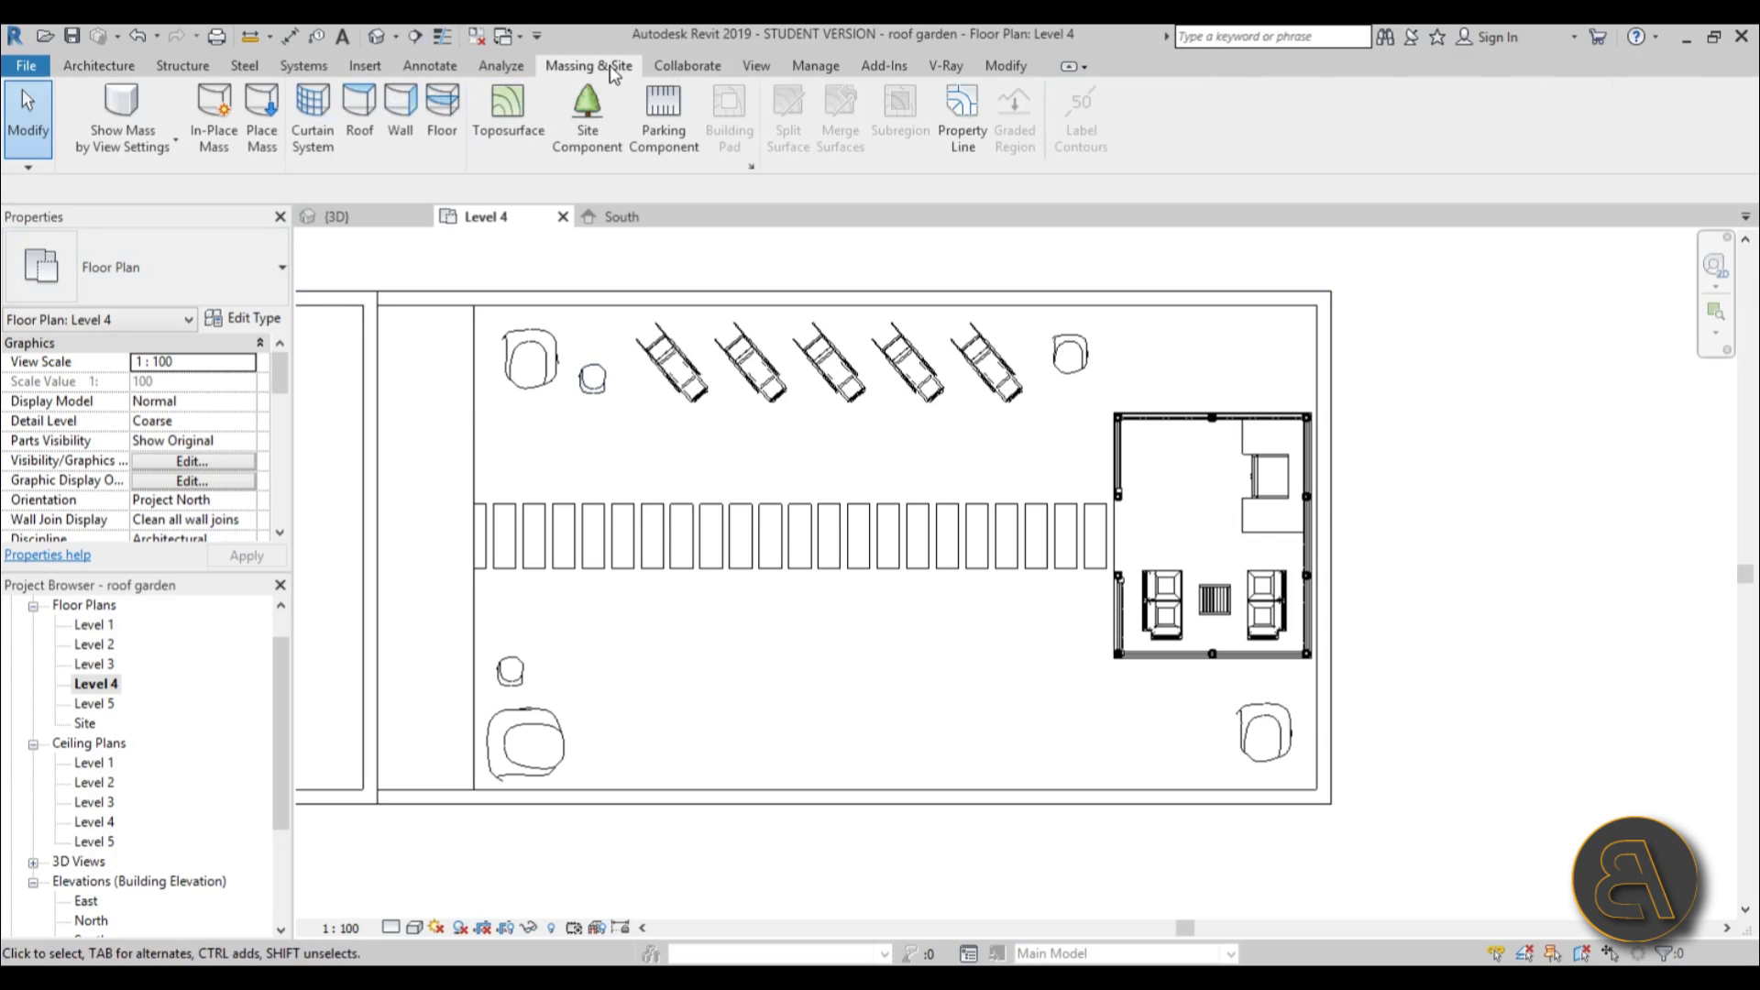
pyautogui.click(612, 125)
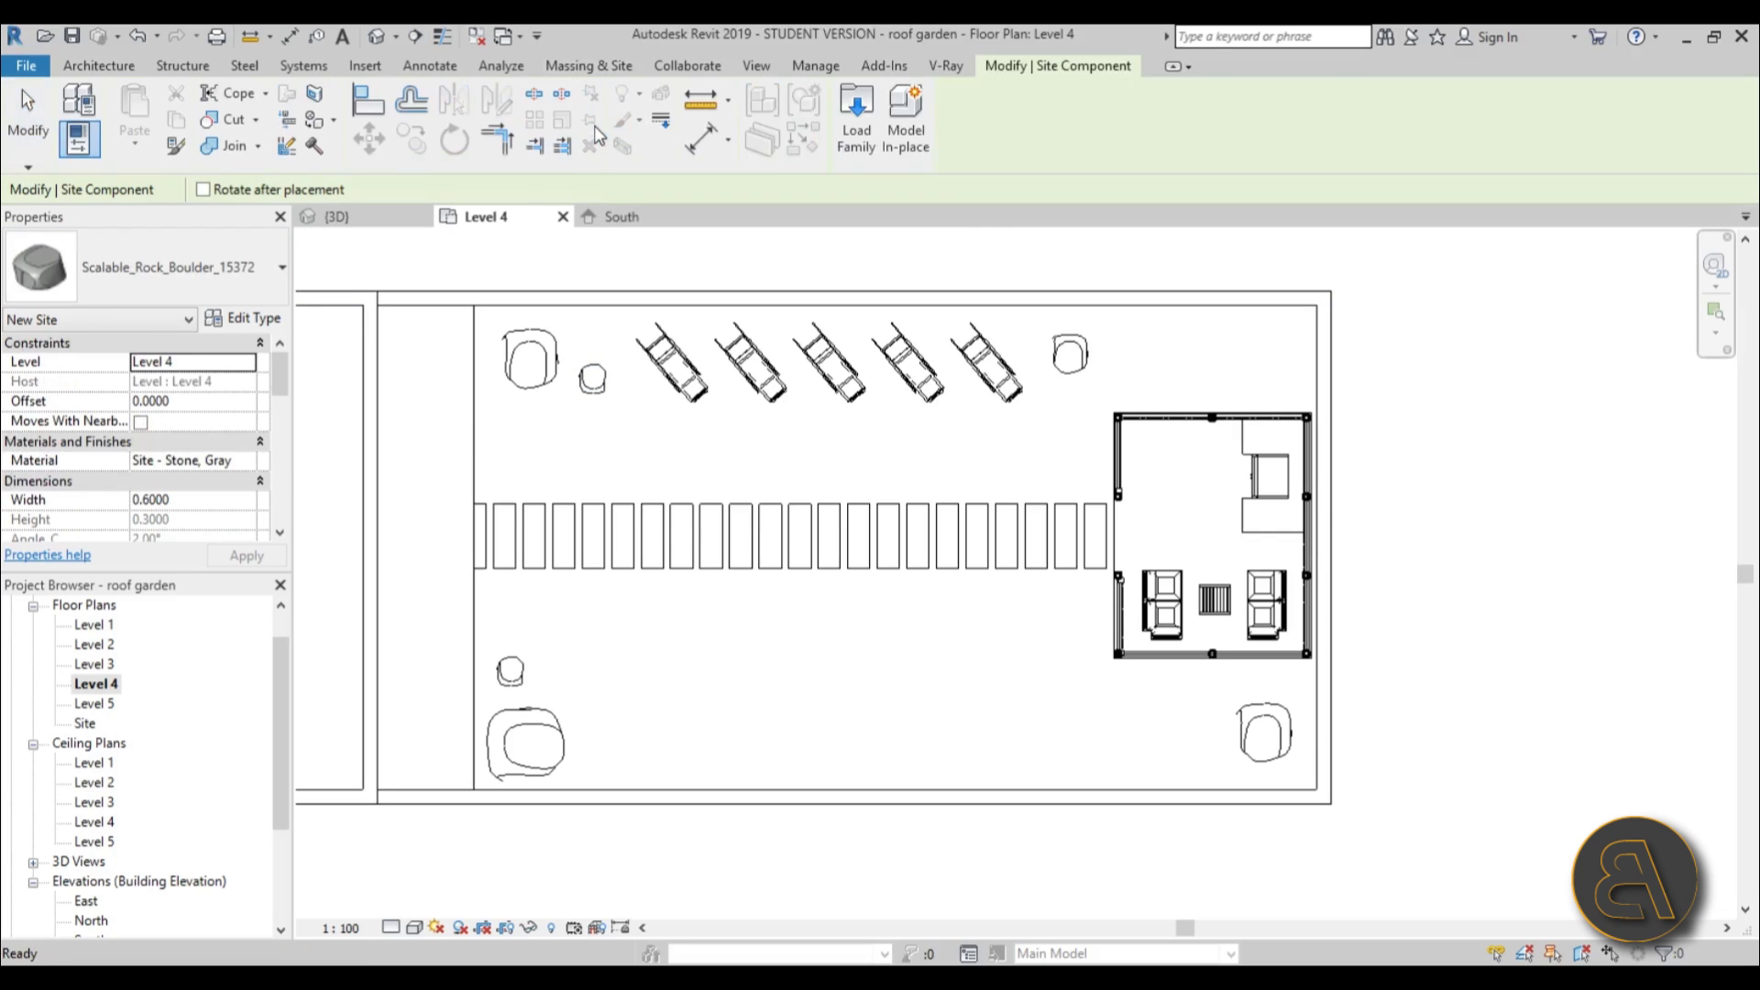
pyautogui.click(210, 261)
pyautogui.scroll(2, 179, 550)
pyautogui.scroll(-1, 185, 564)
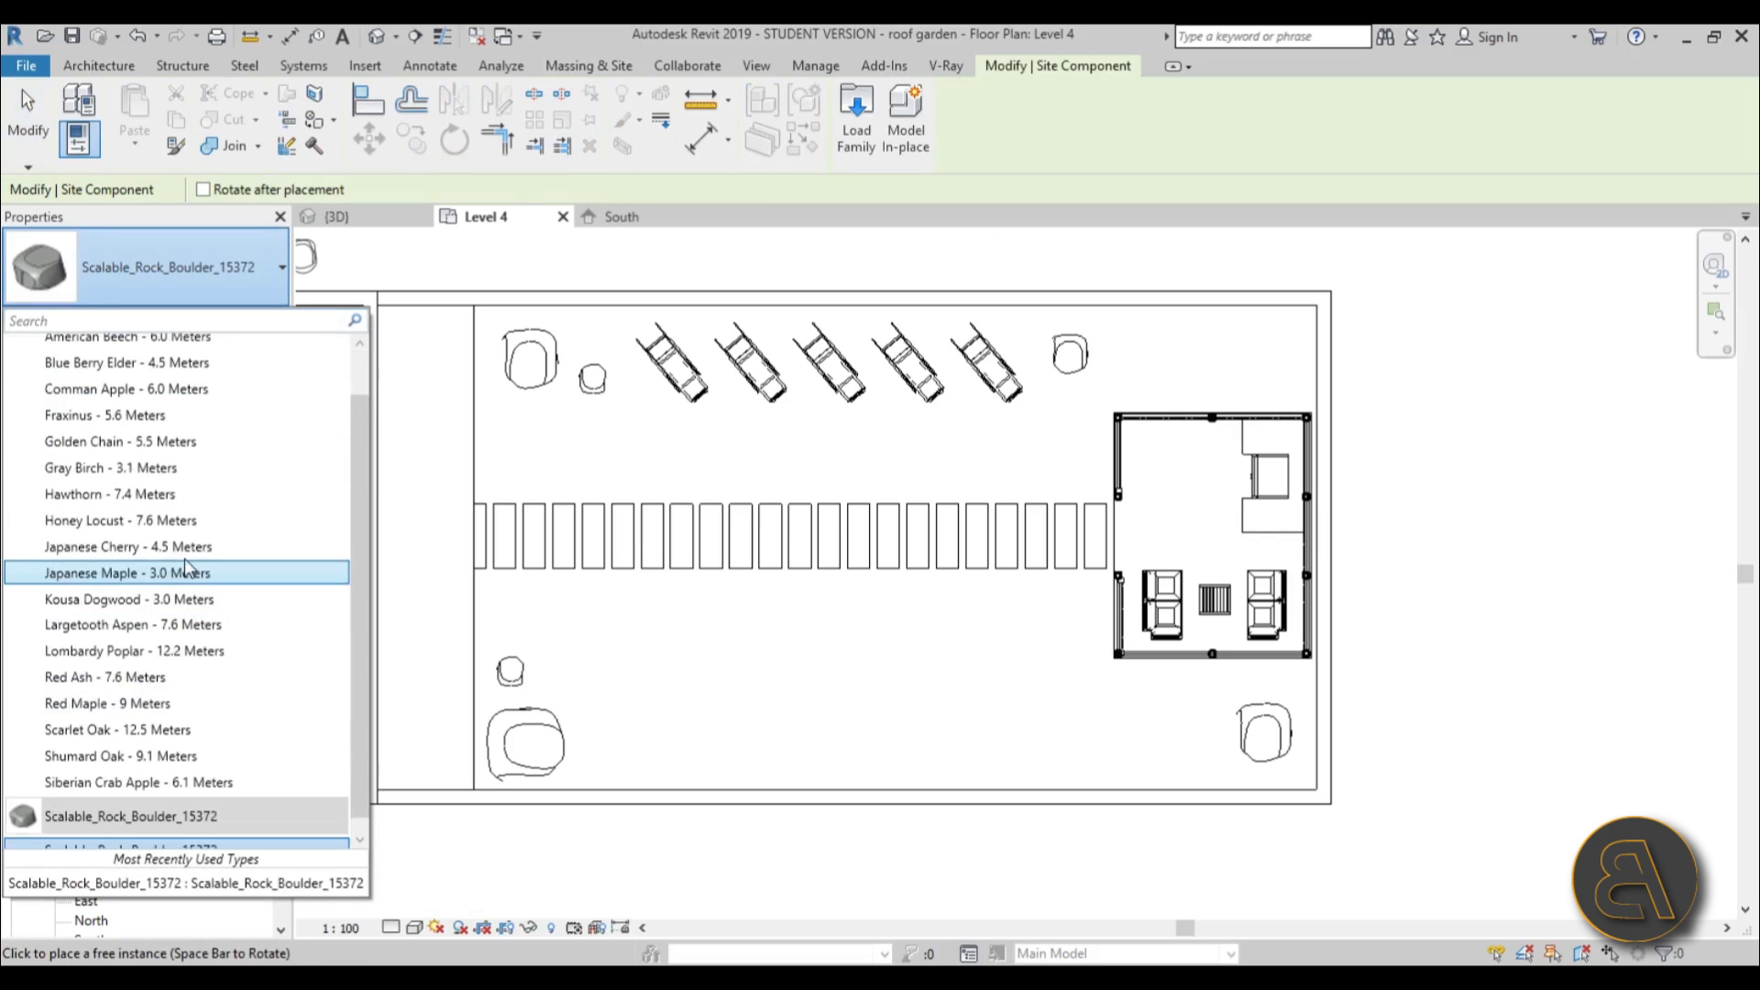
pyautogui.scroll(1, 184, 558)
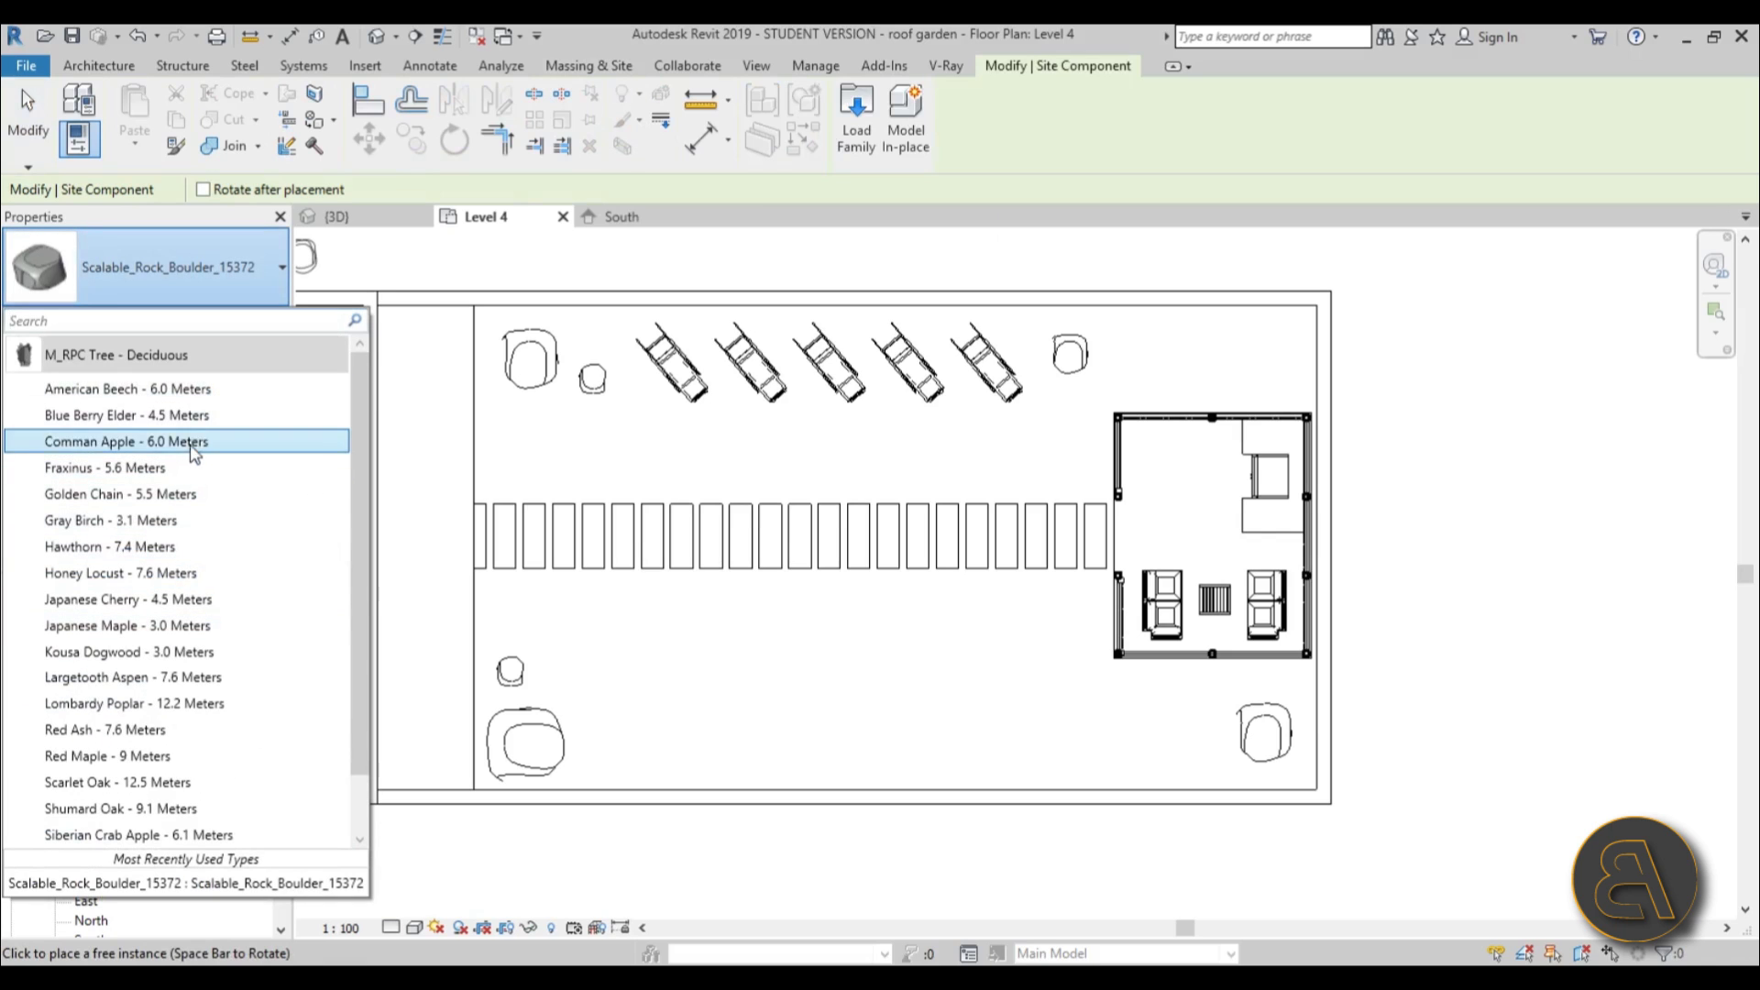
pyautogui.click(191, 418)
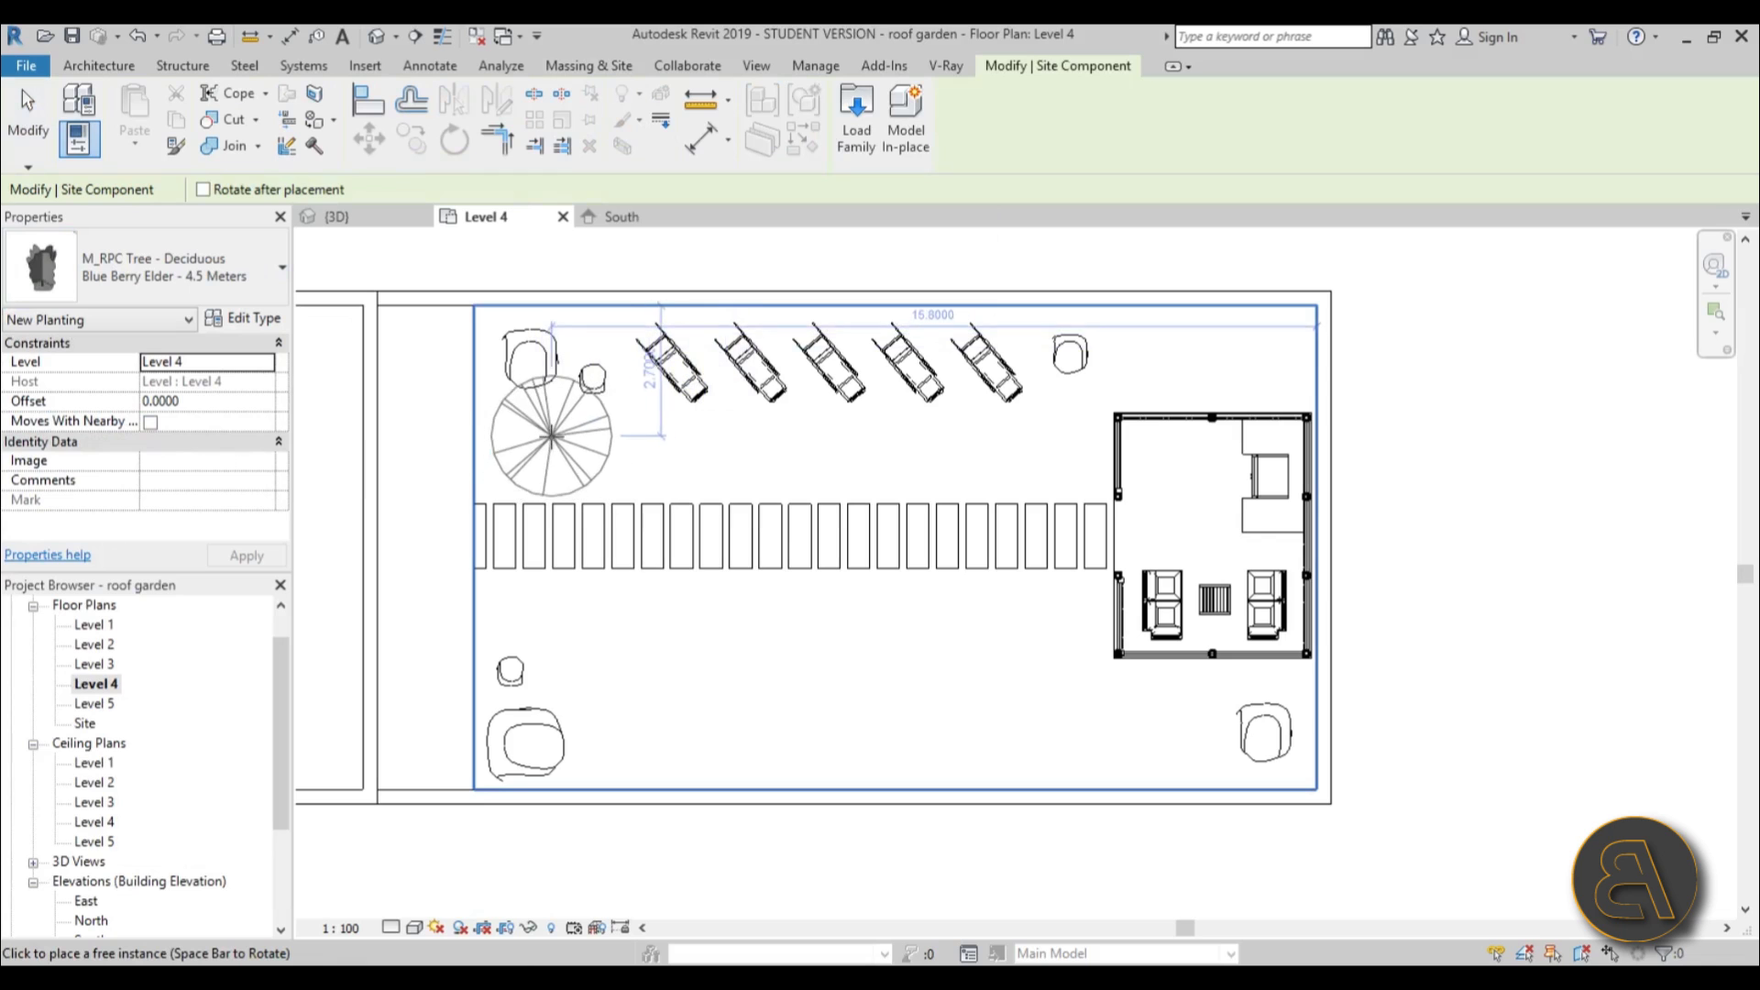
# Plant three Japanese Maple - 3.0 Meters trees around the garden, including the top-right corner.
pyautogui.click(174, 287)
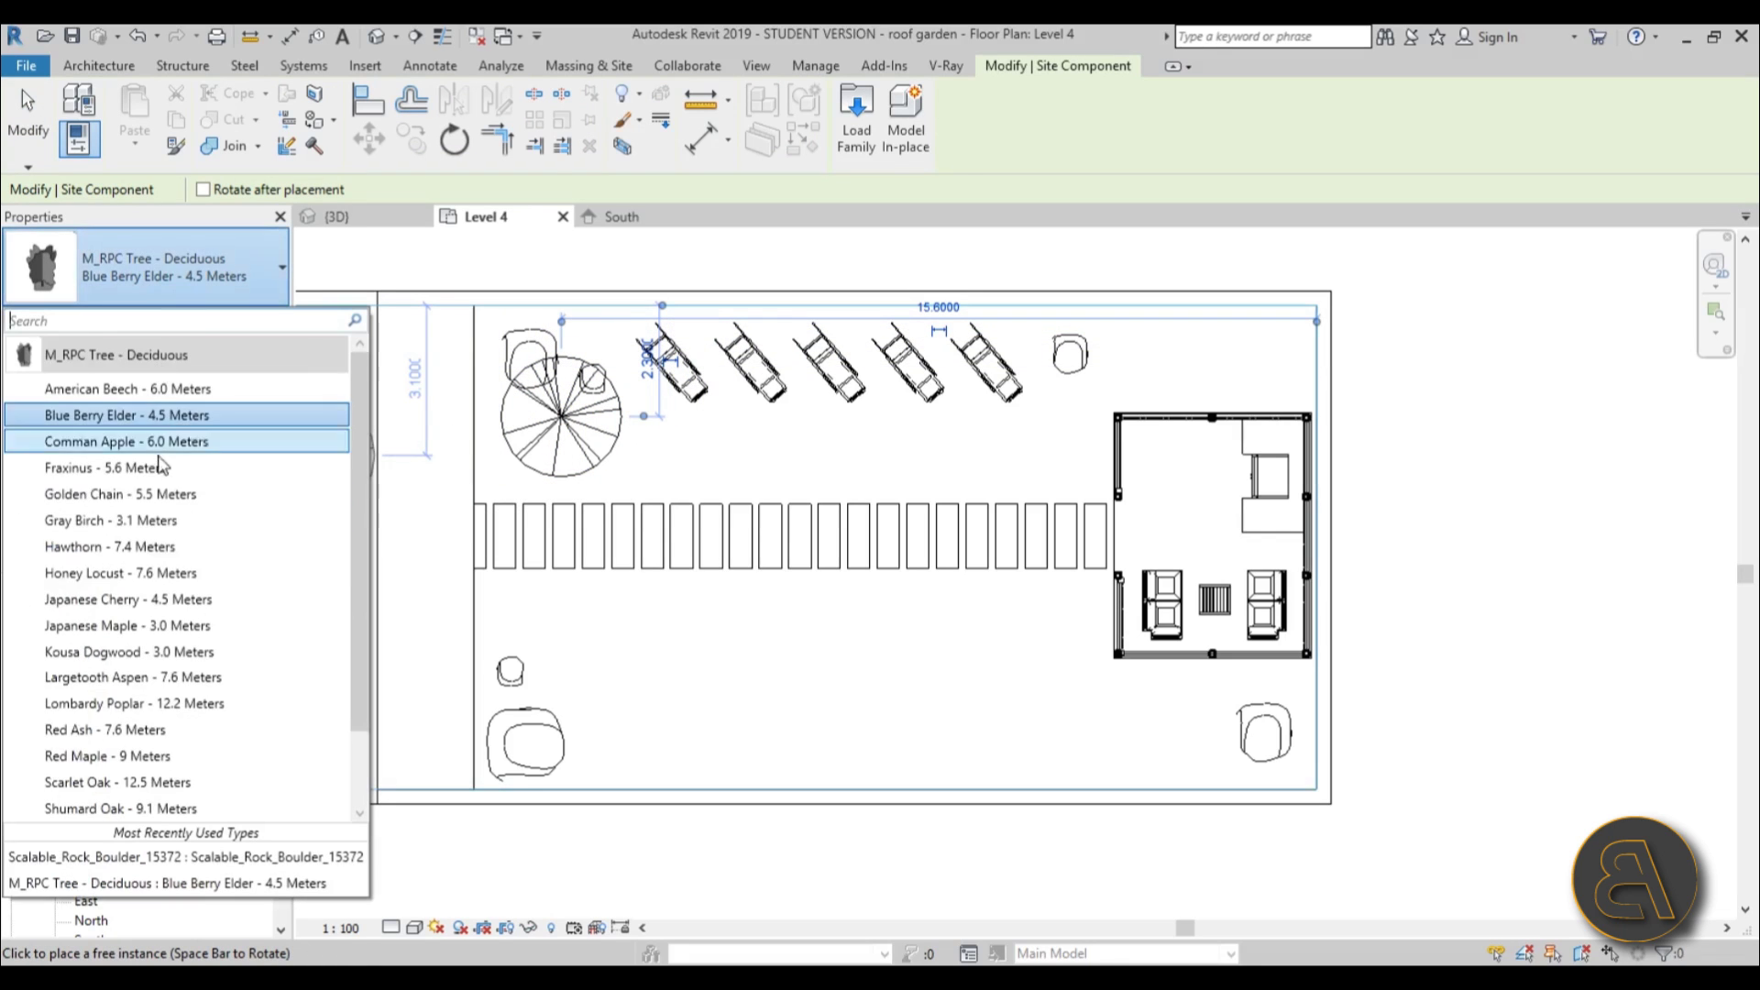
pyautogui.scroll(-1, 177, 586)
pyautogui.moveTo(210, 600)
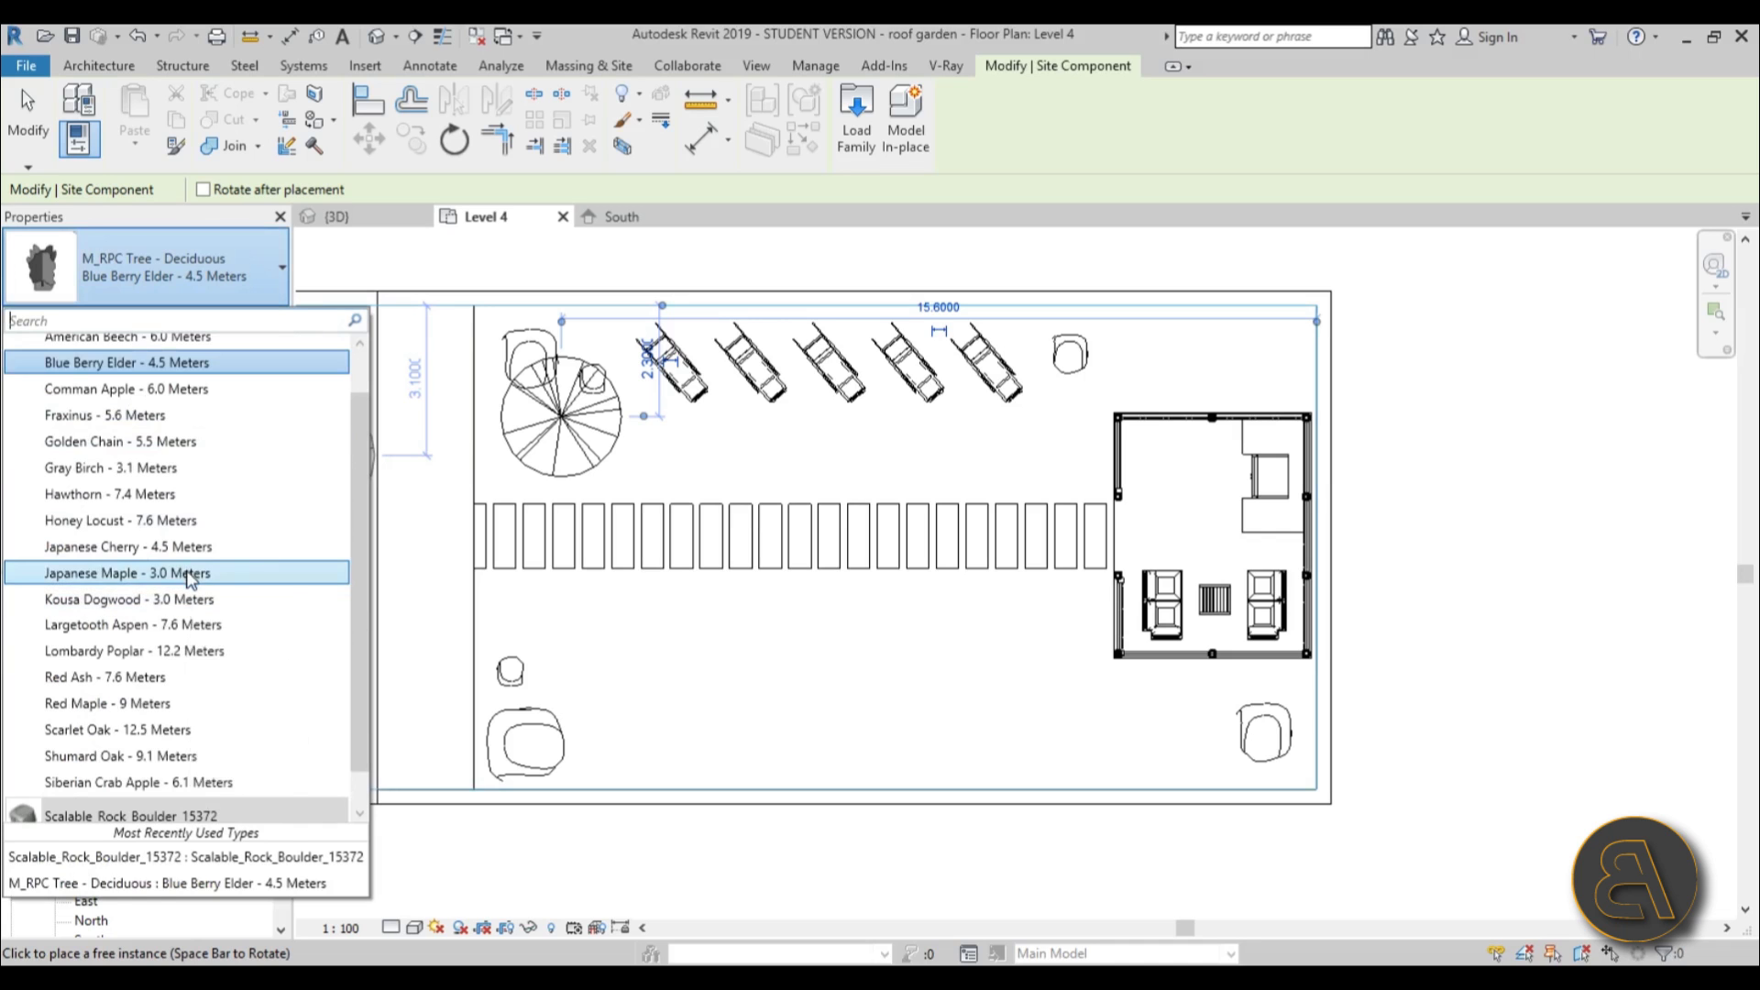
pyautogui.click(188, 572)
pyautogui.click(560, 629)
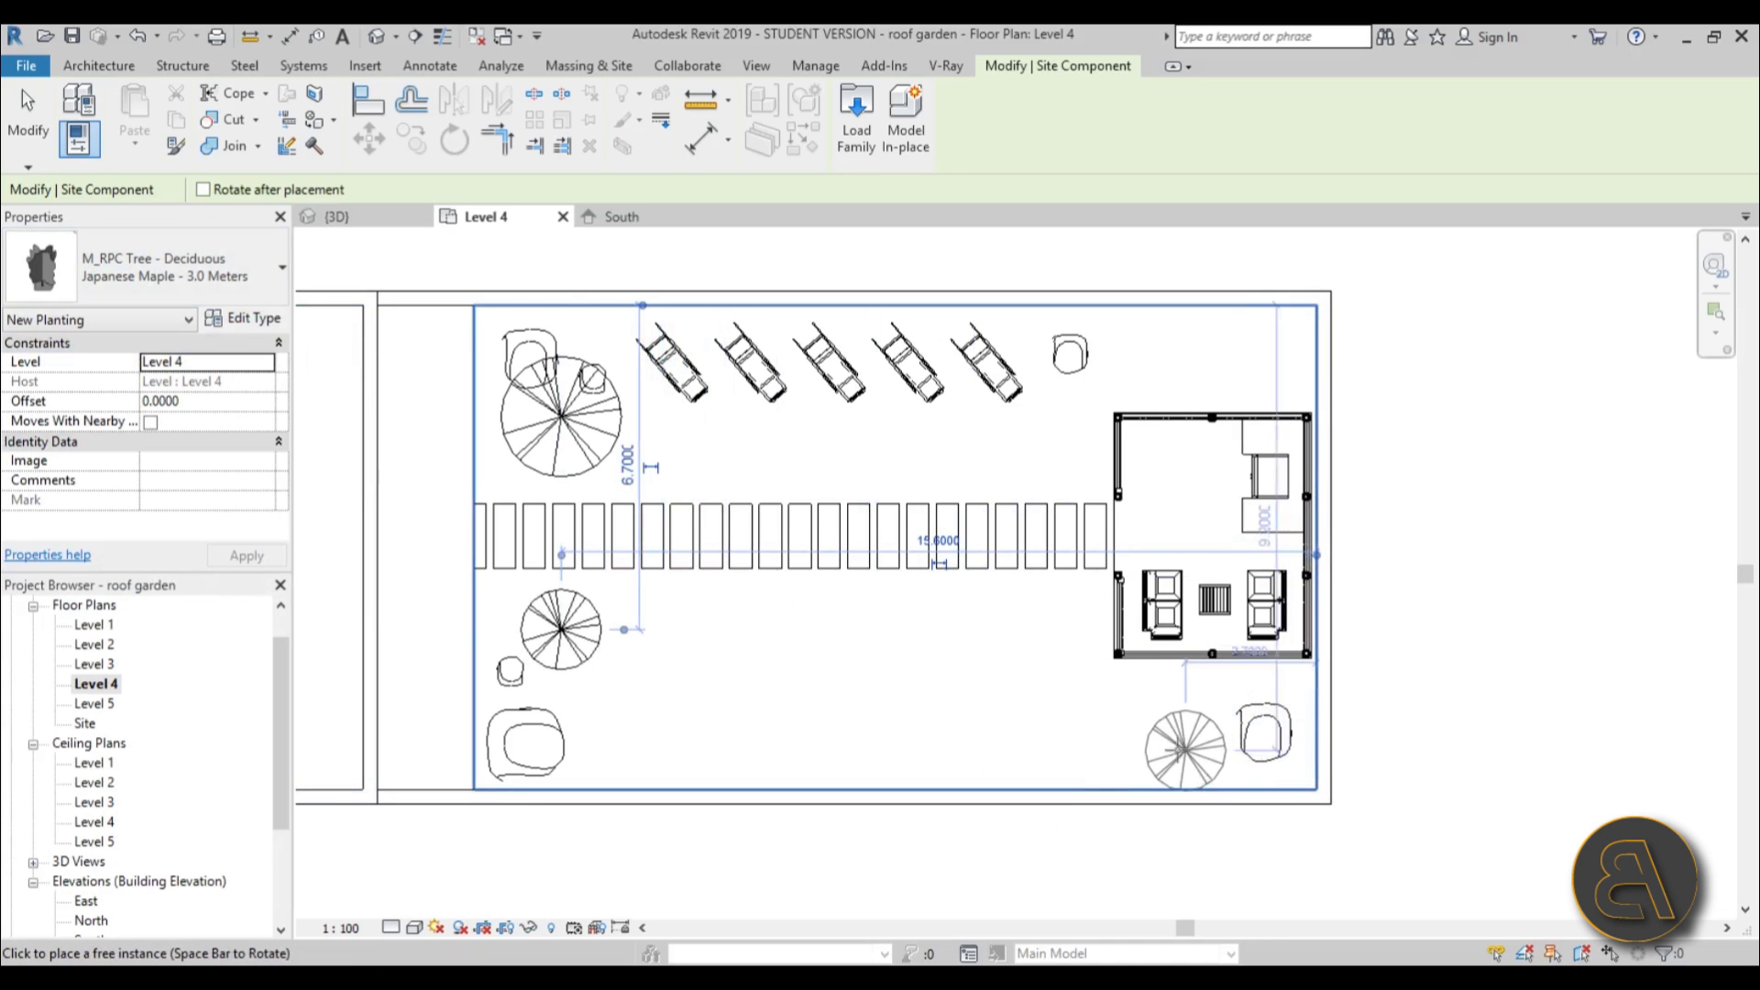
pyautogui.click(1156, 739)
pyautogui.click(1243, 353)
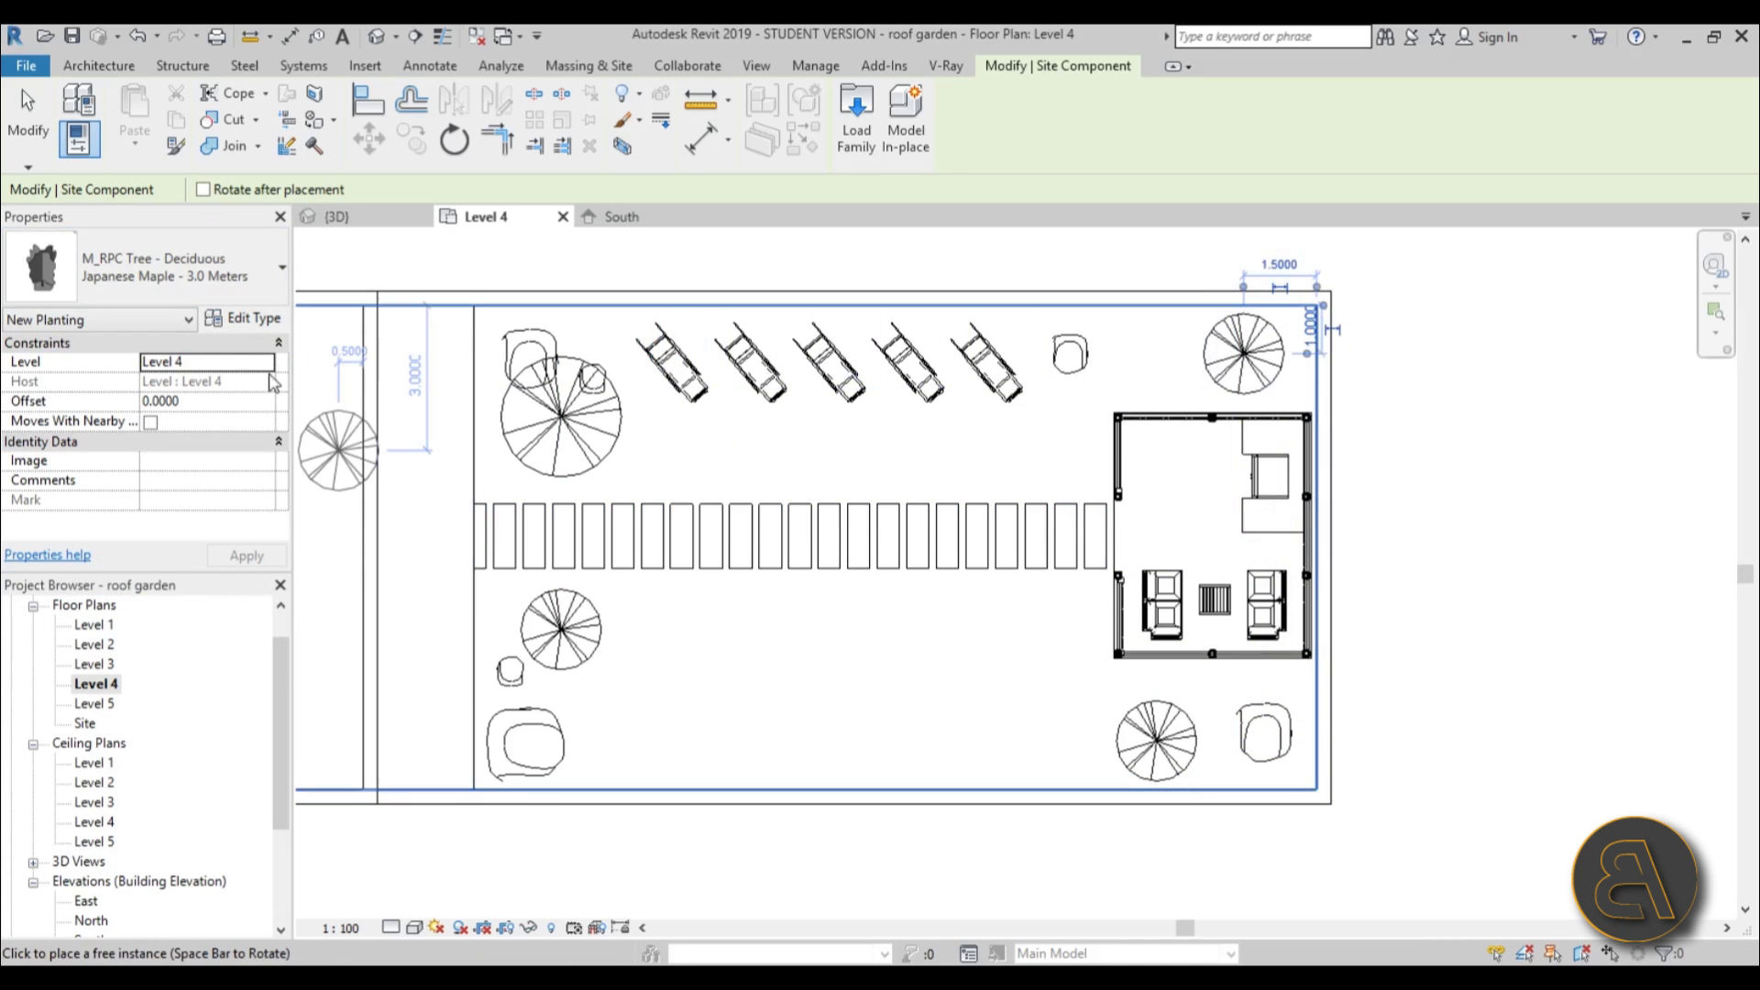
# Plant two Gray Birch trees, one near the bottom edge and one beside the gazebo.
pyautogui.click(185, 288)
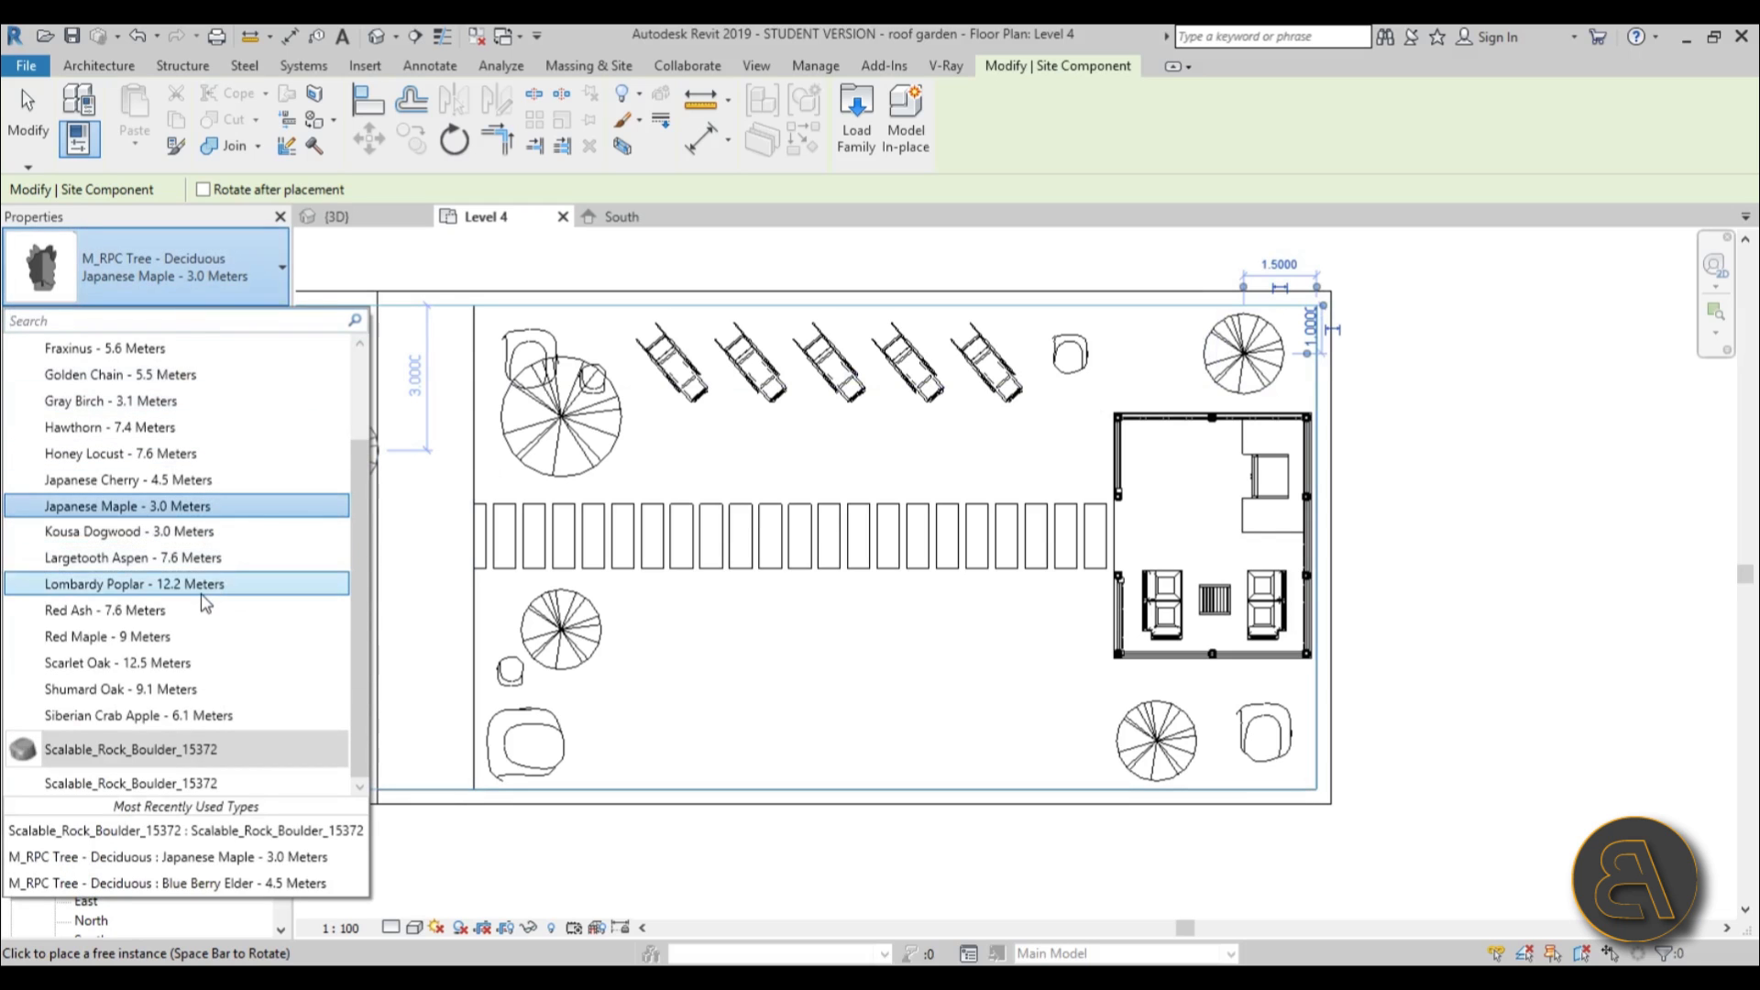
pyautogui.click(163, 532)
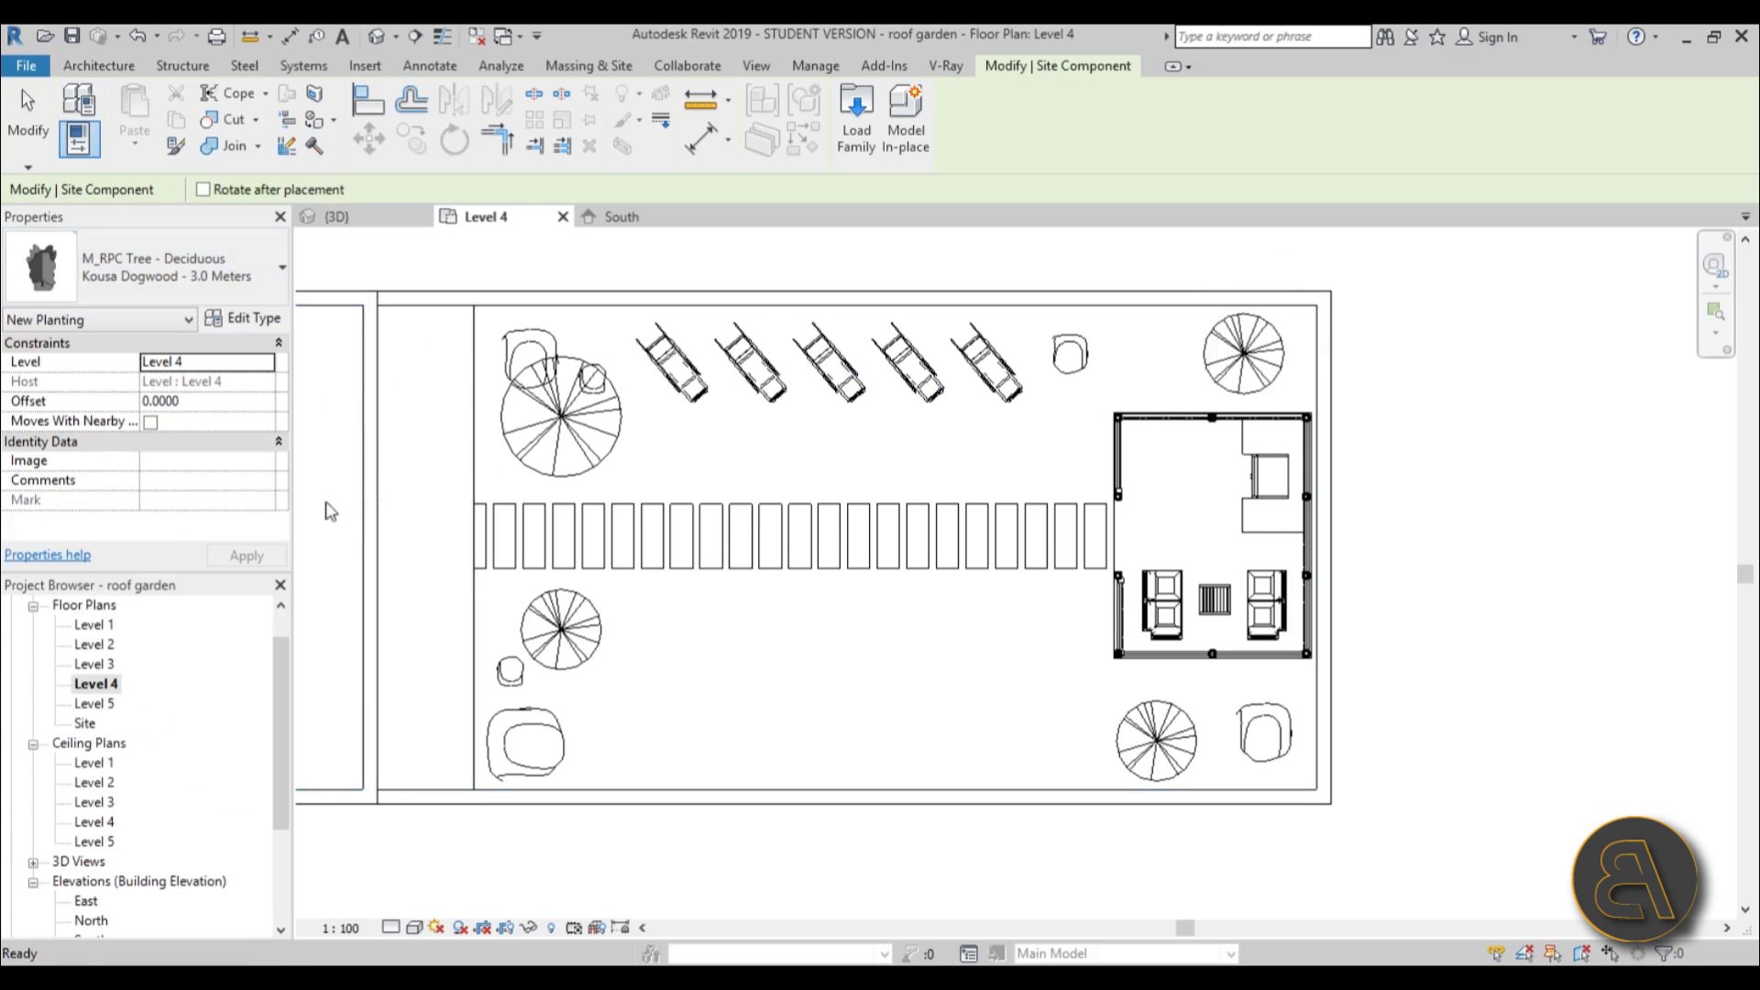
pyautogui.click(106, 280)
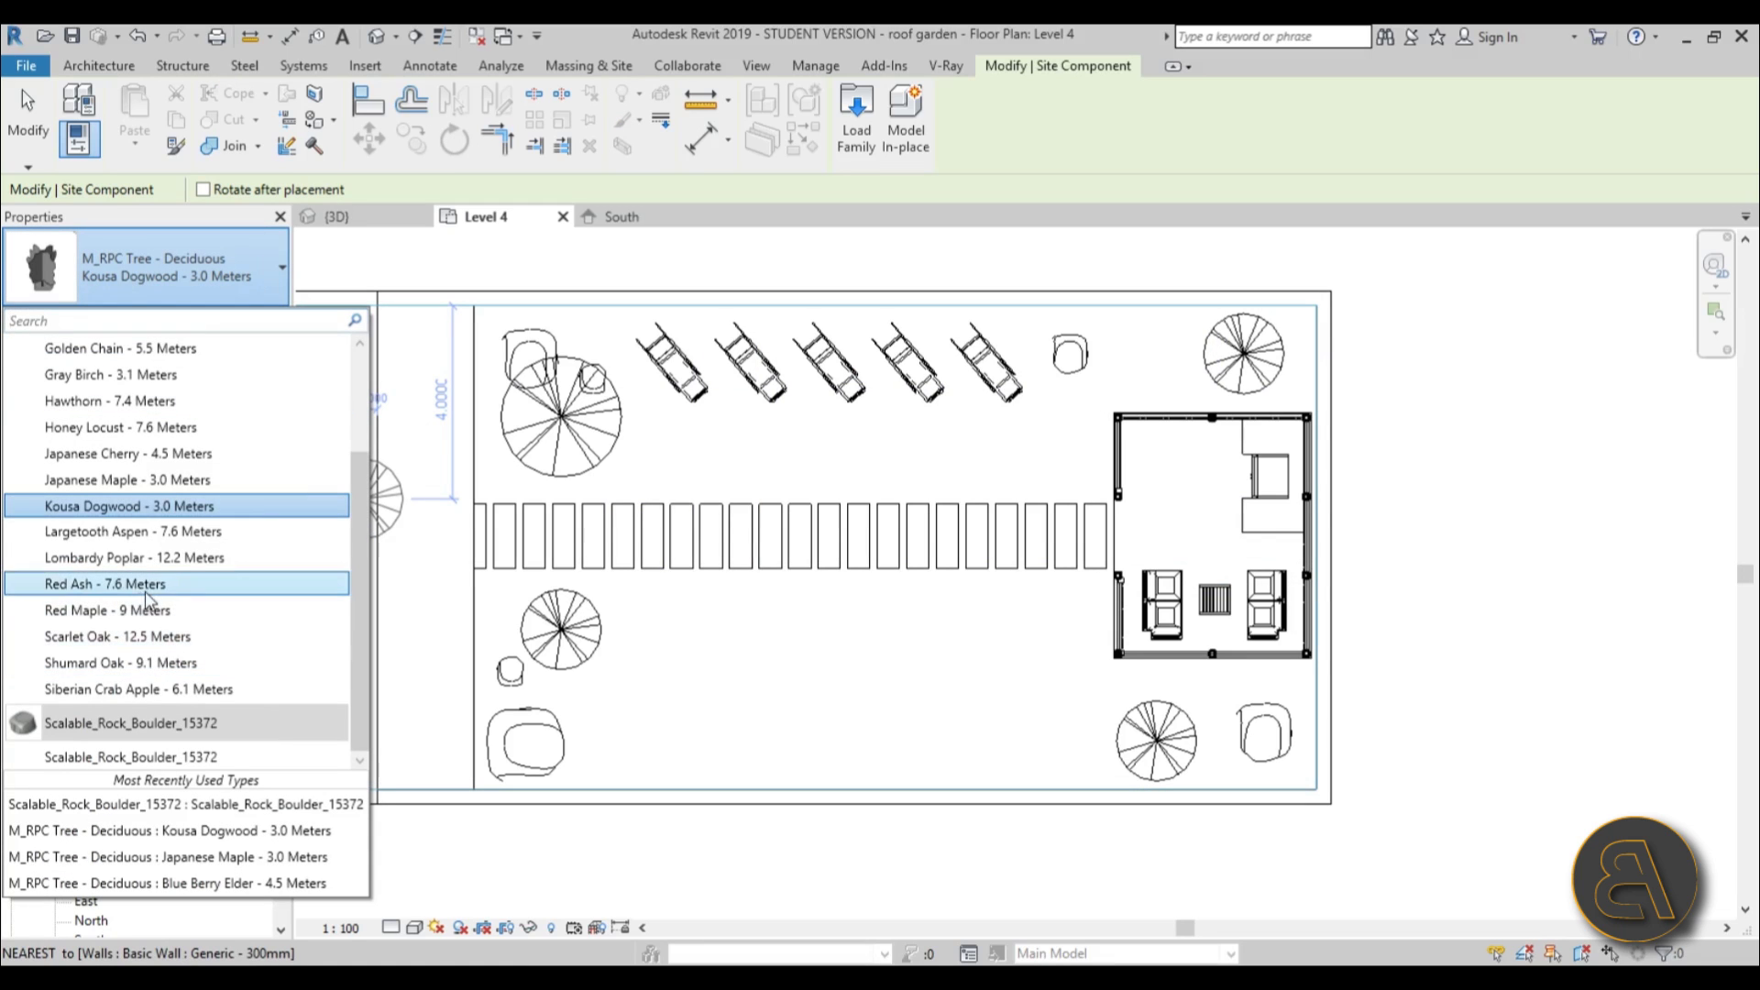
pyautogui.click(152, 376)
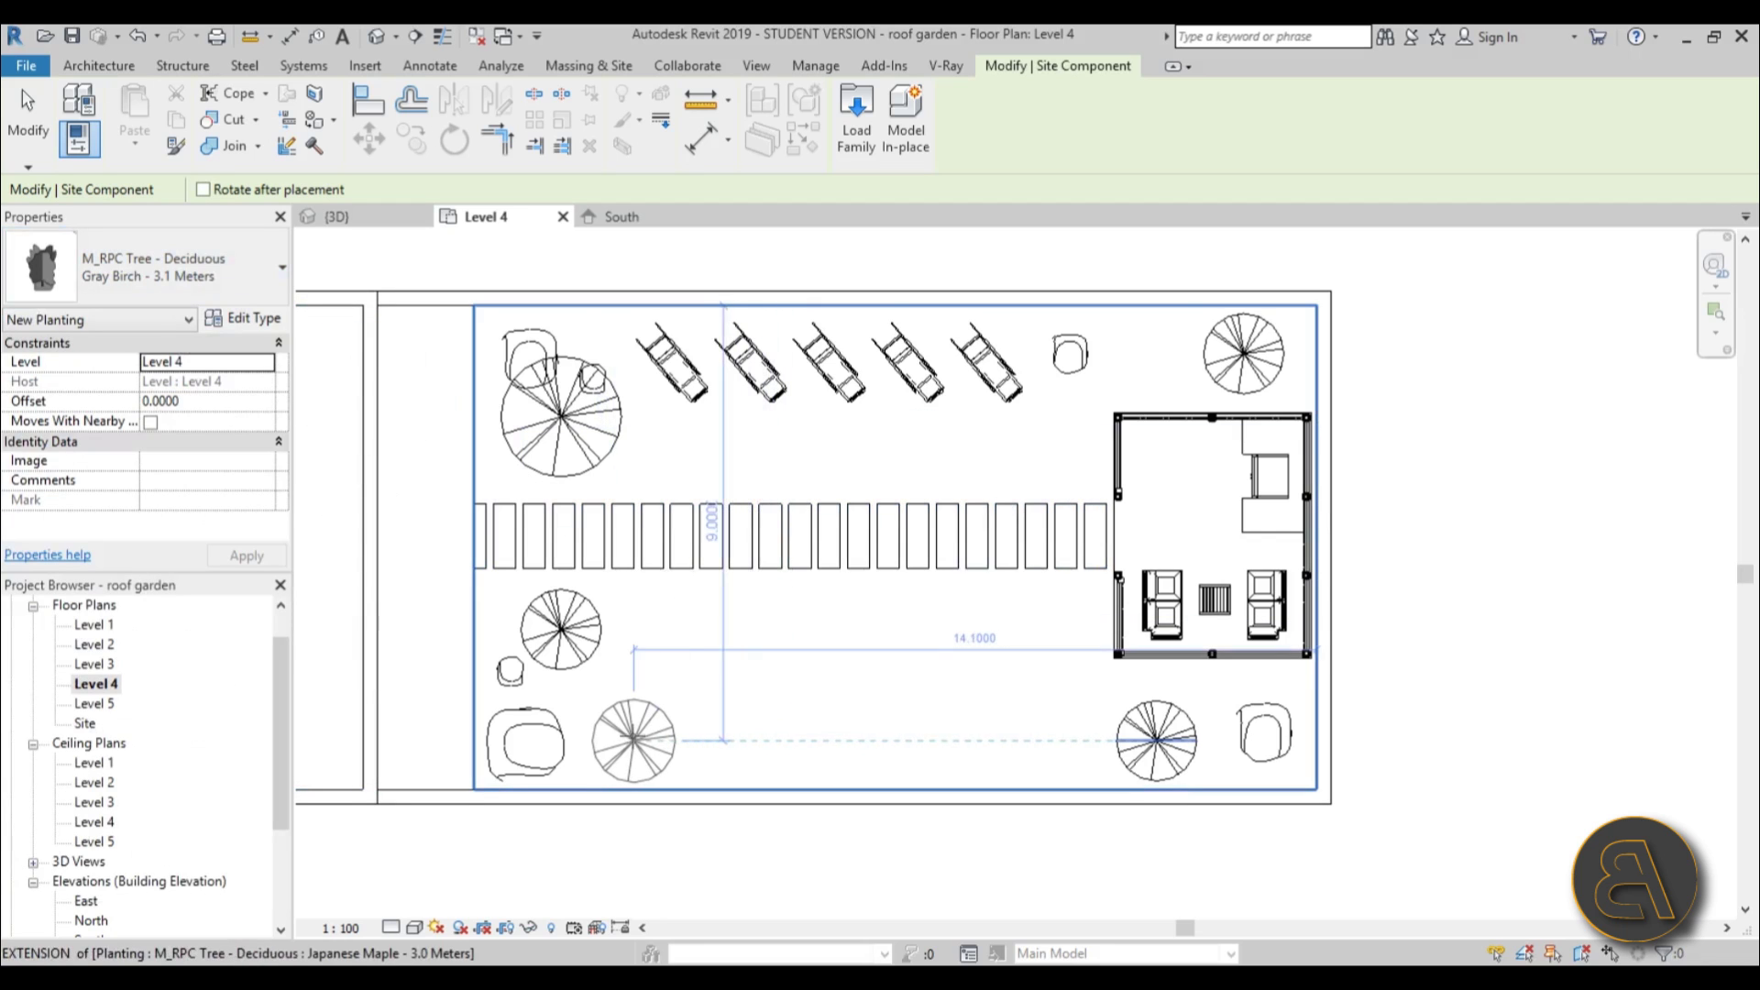
pyautogui.click(637, 740)
pyautogui.click(1031, 644)
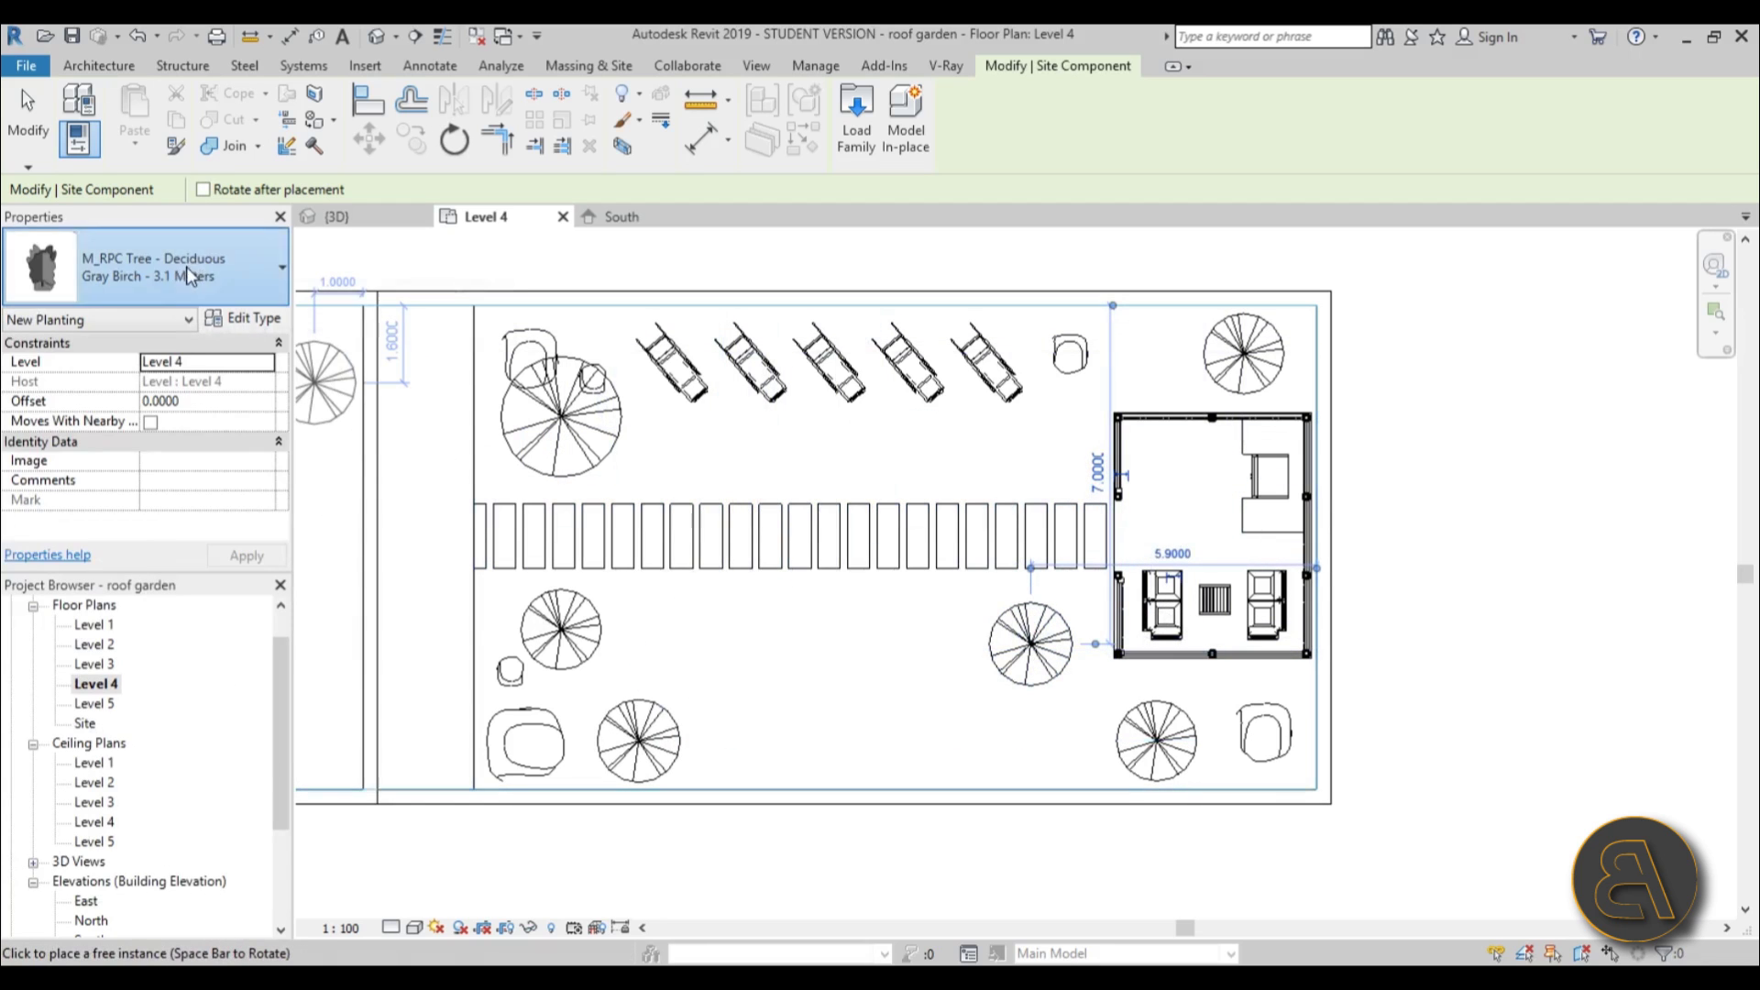
# Plant a large American Beech below the path and finish placing trees.
pyautogui.click(197, 270)
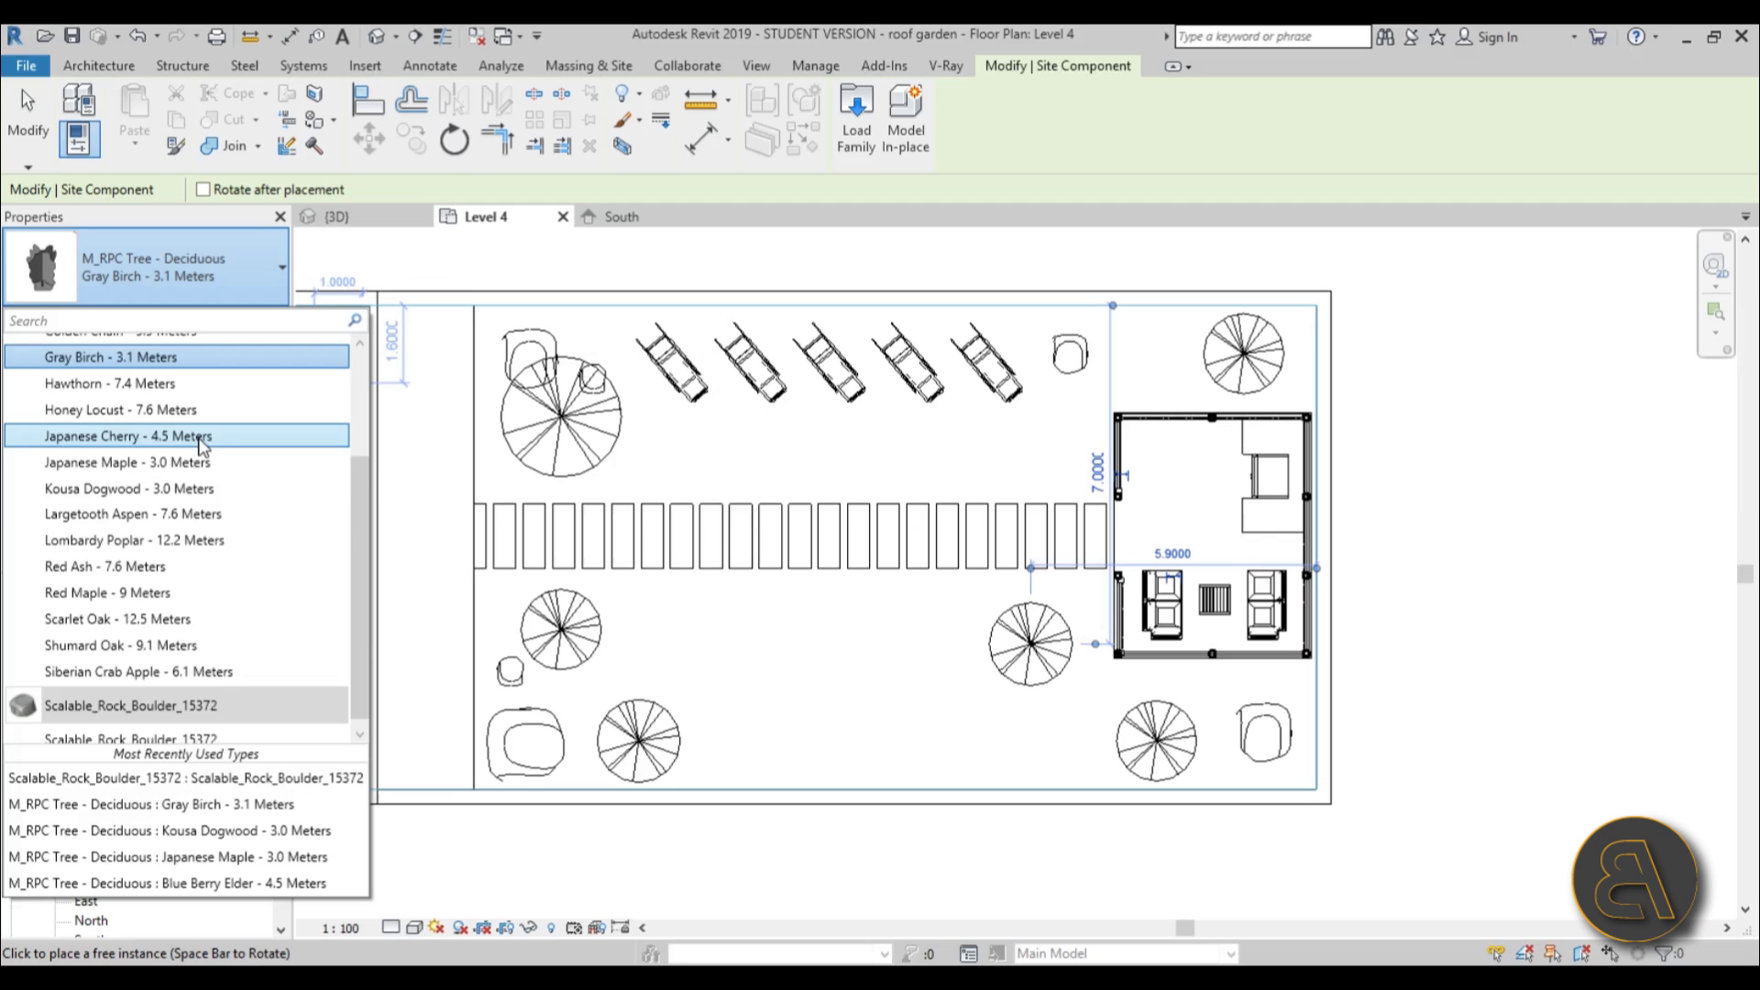
pyautogui.scroll(3, 192, 459)
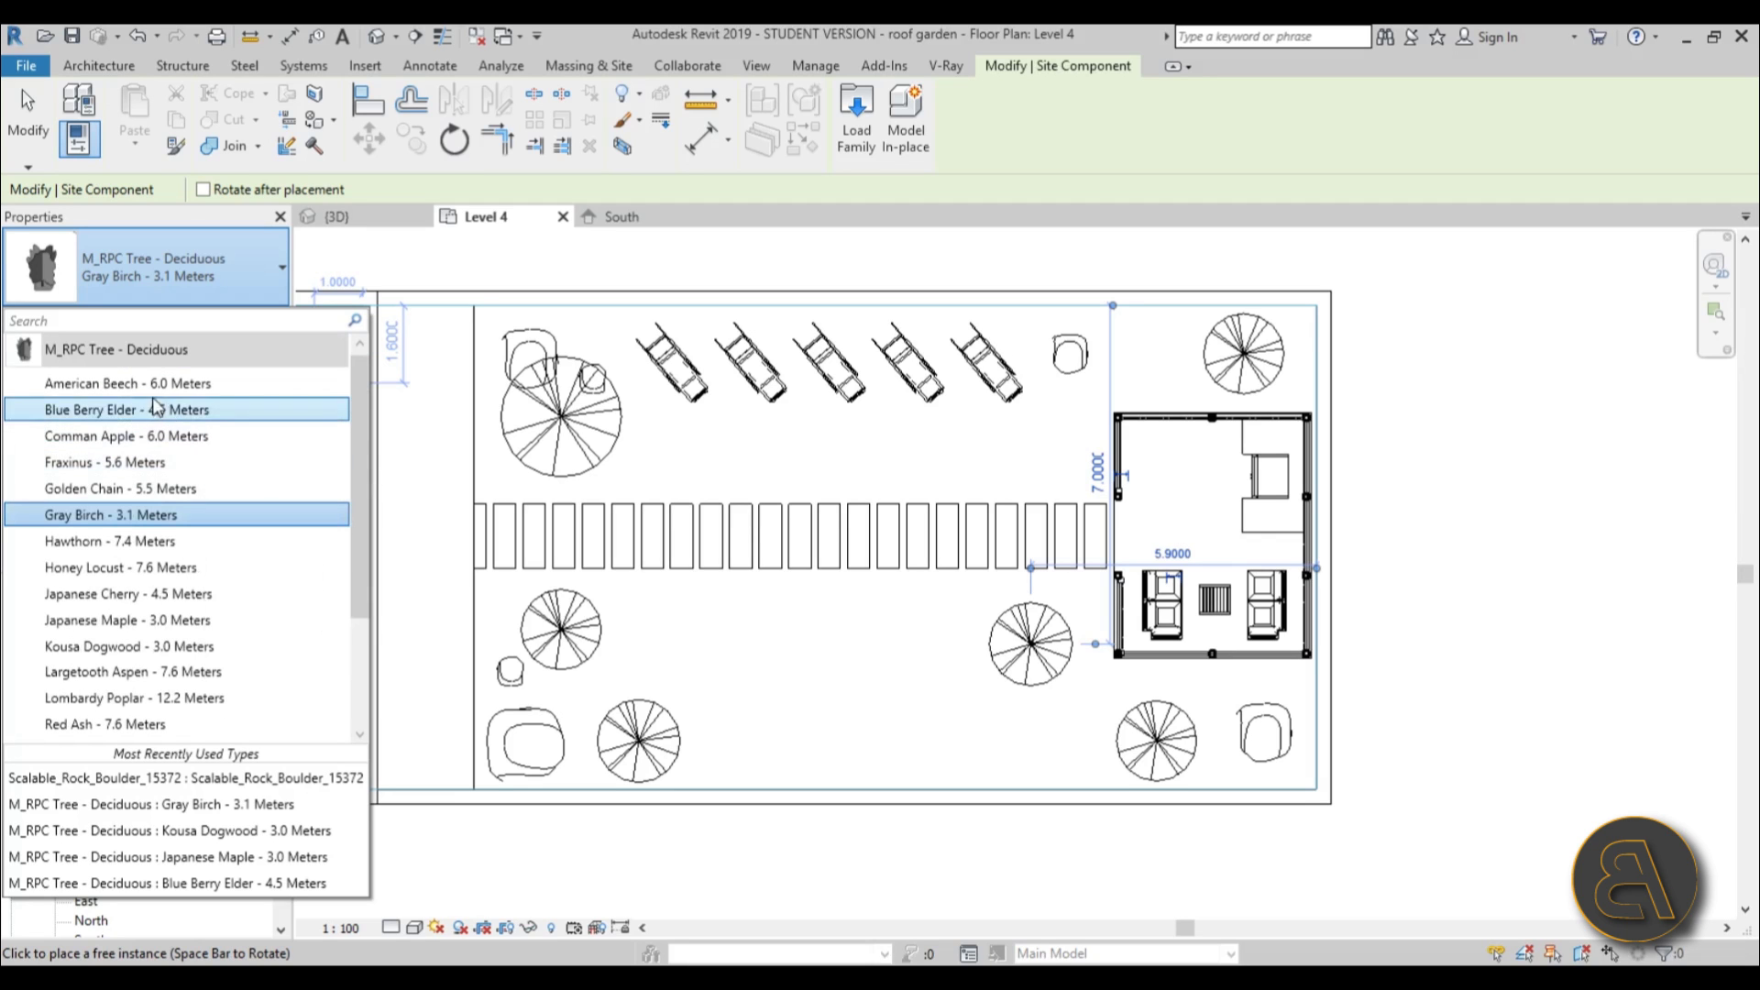
pyautogui.click(147, 385)
pyautogui.click(823, 685)
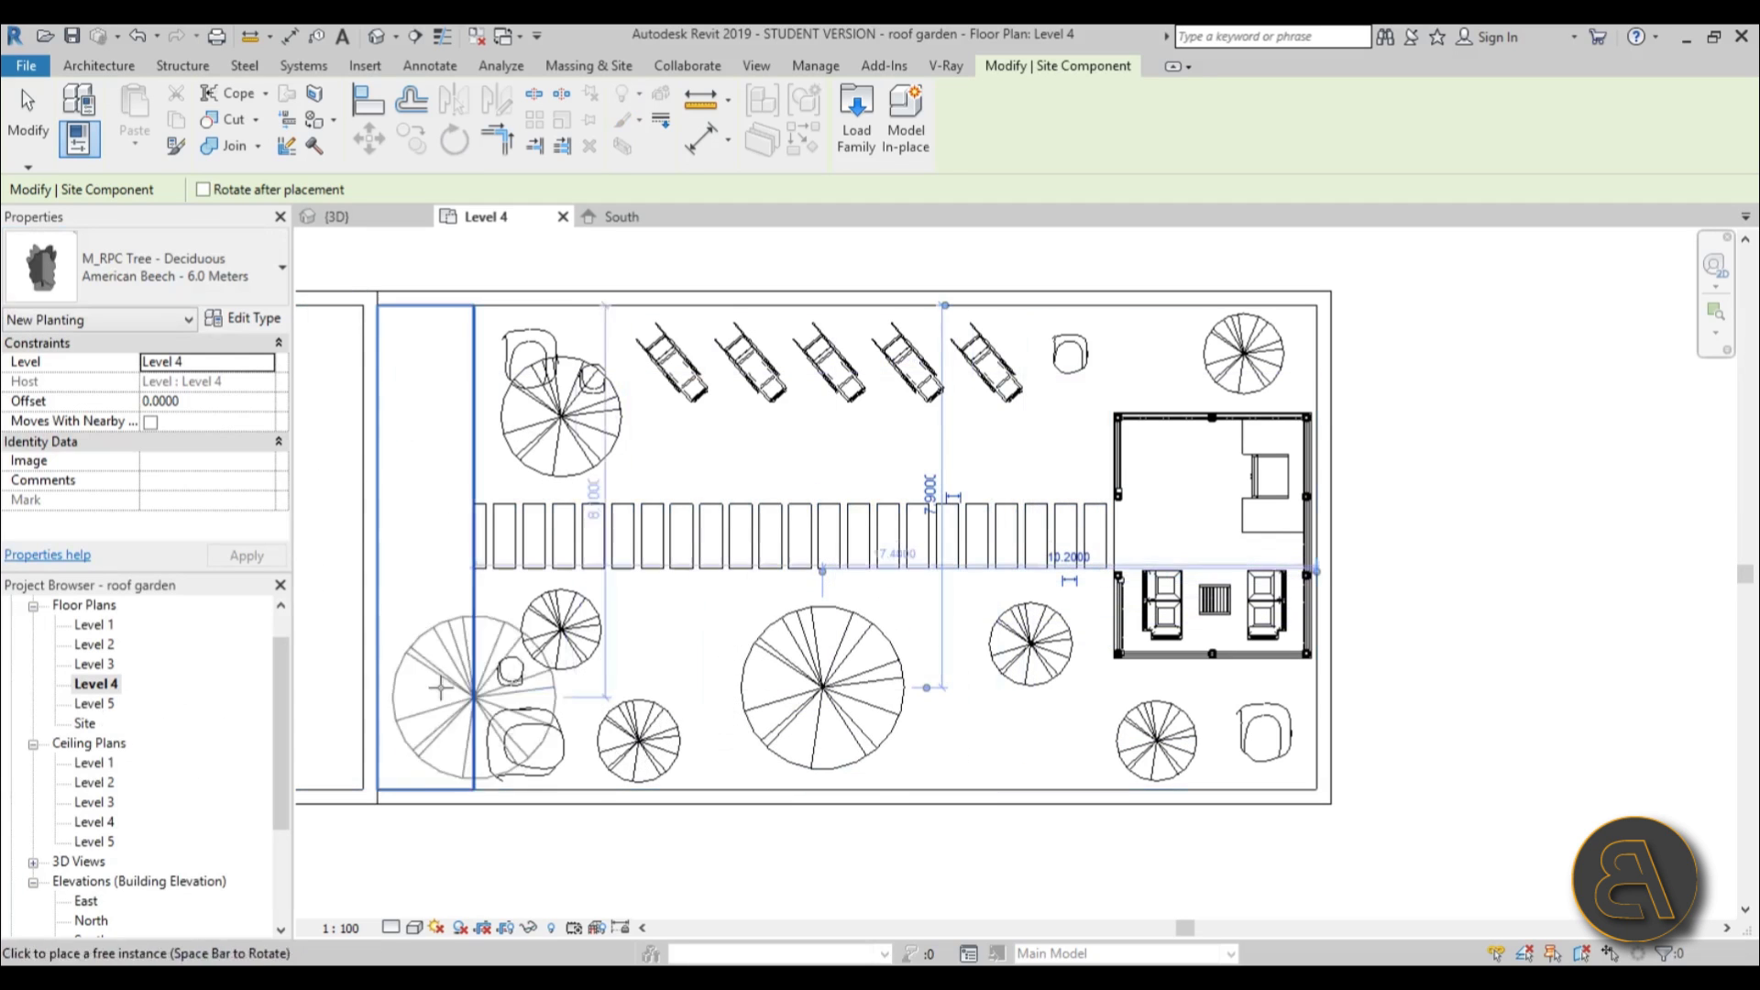
pyautogui.press('Escape')
pyautogui.press('Escape')
# Change the American Beech below the path to a Blue Berry Elder.
pyautogui.click(822, 686)
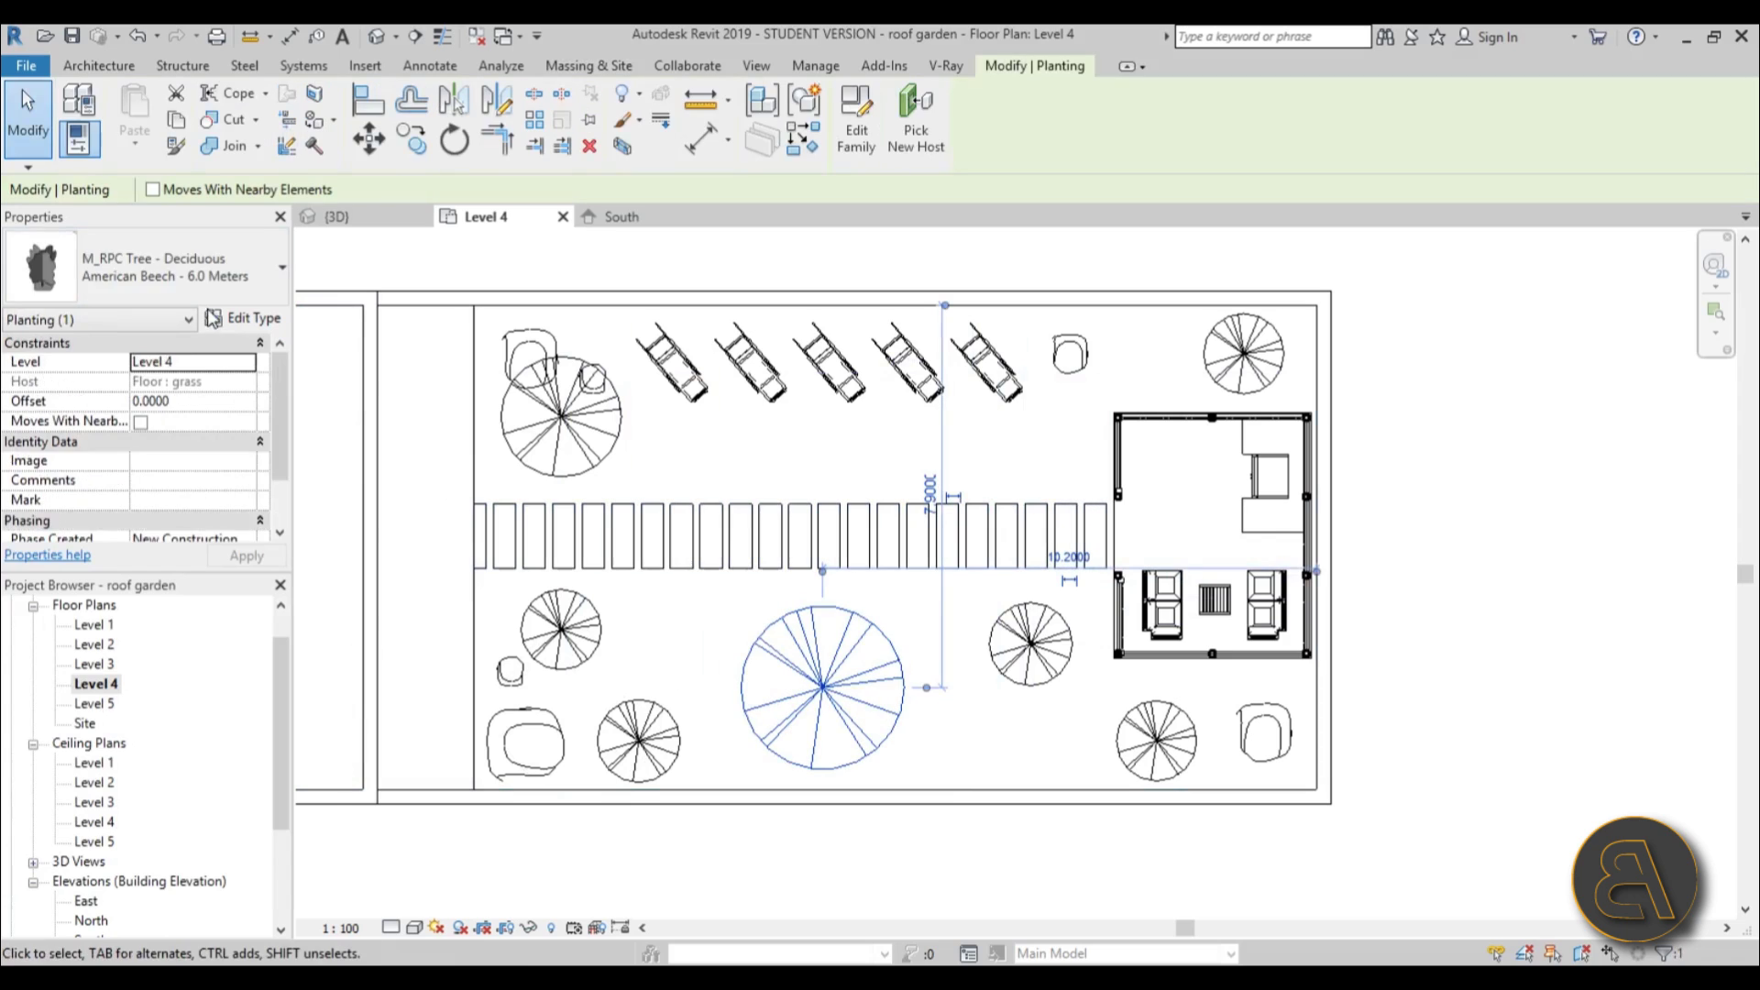
pyautogui.click(165, 275)
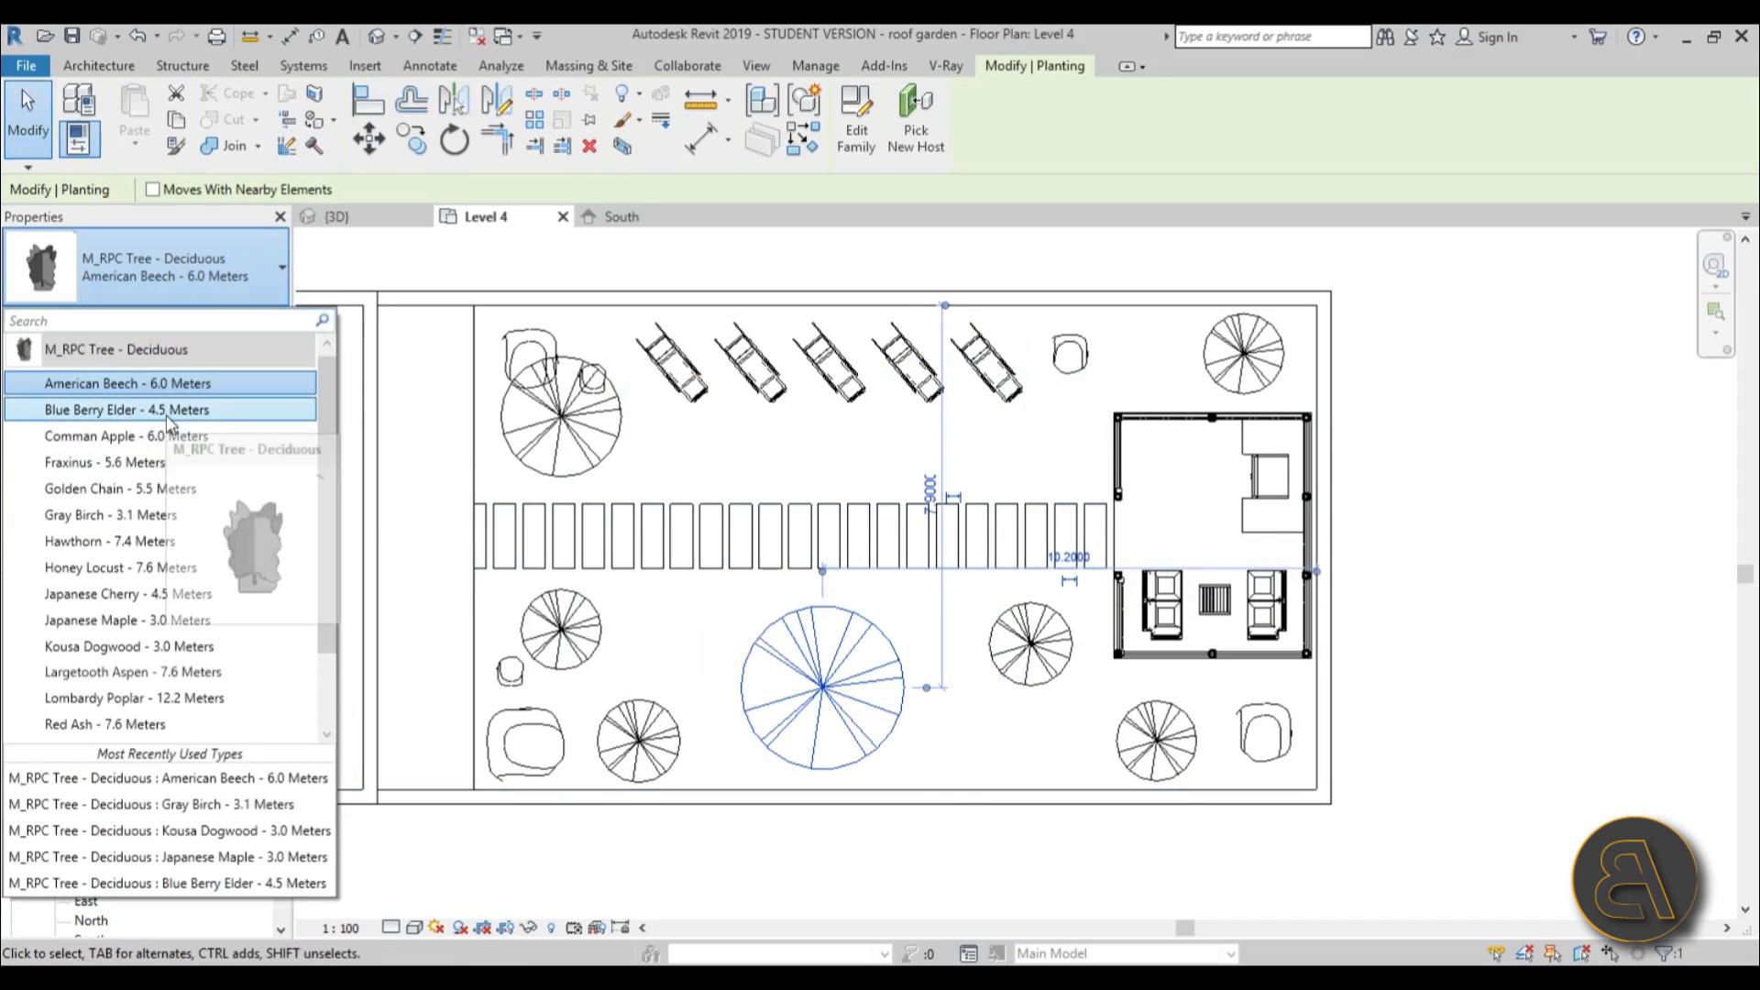
pyautogui.click(167, 410)
pyautogui.click(604, 463)
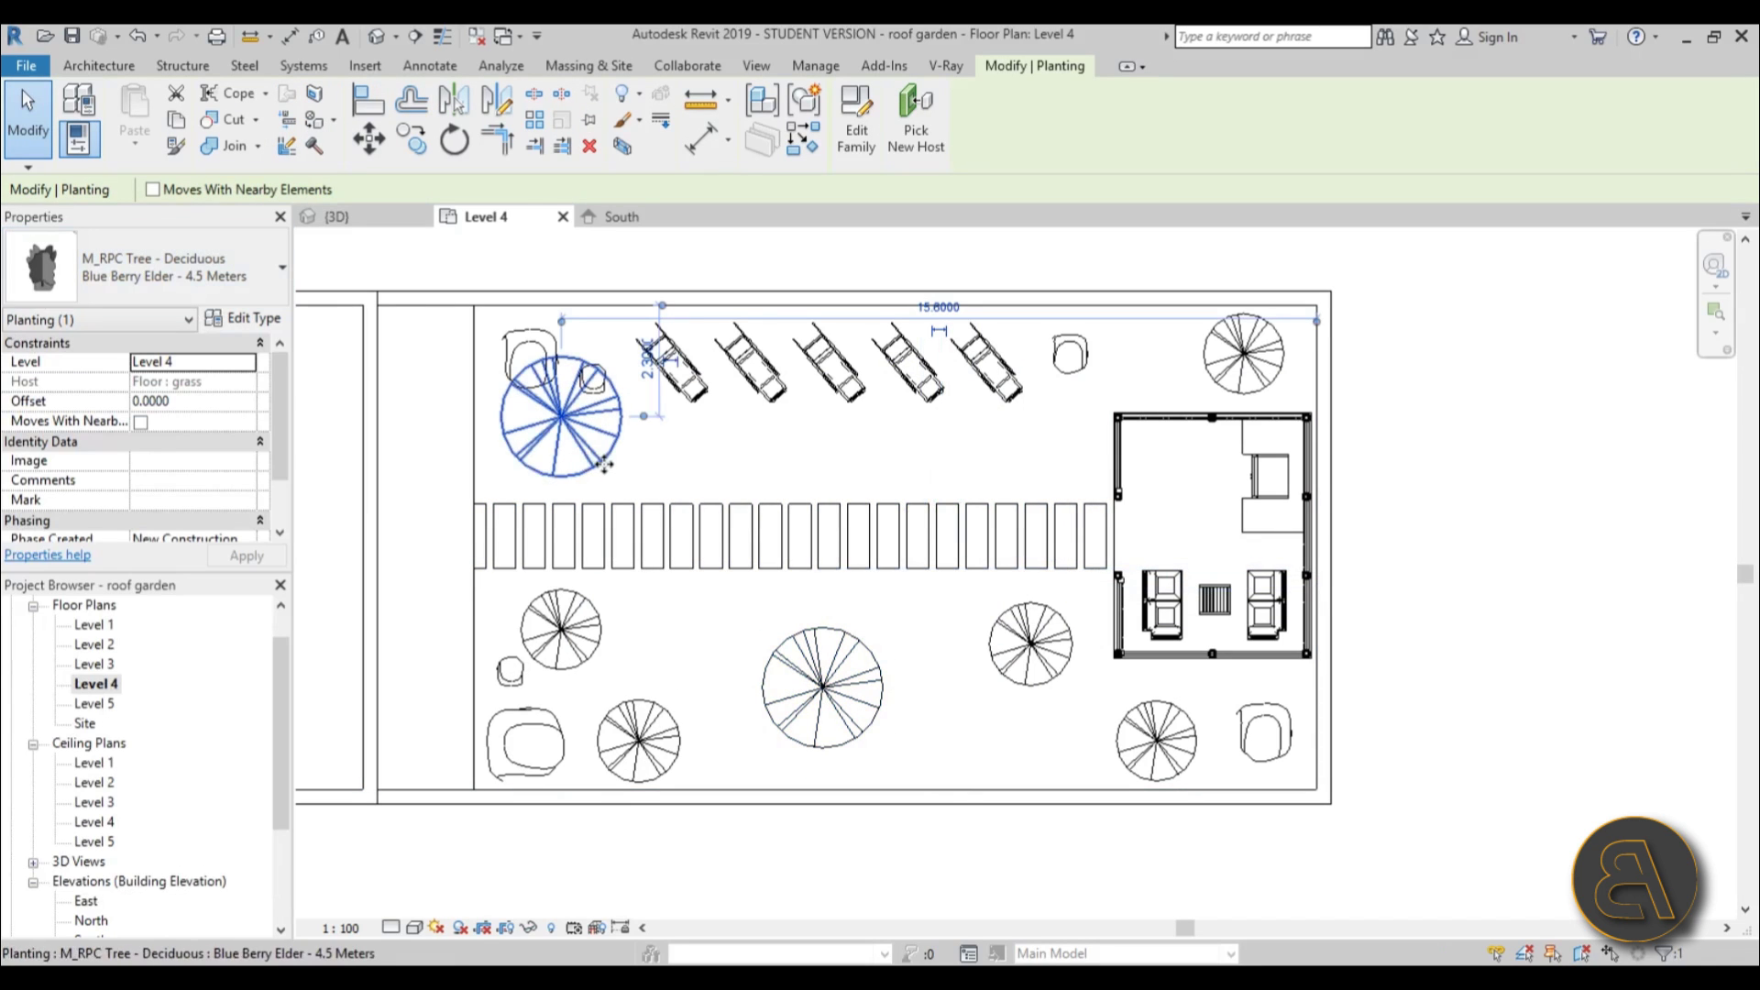
# Change the tree below the path to a Japanese Cherry, then open the default 3D view.
pyautogui.click(823, 686)
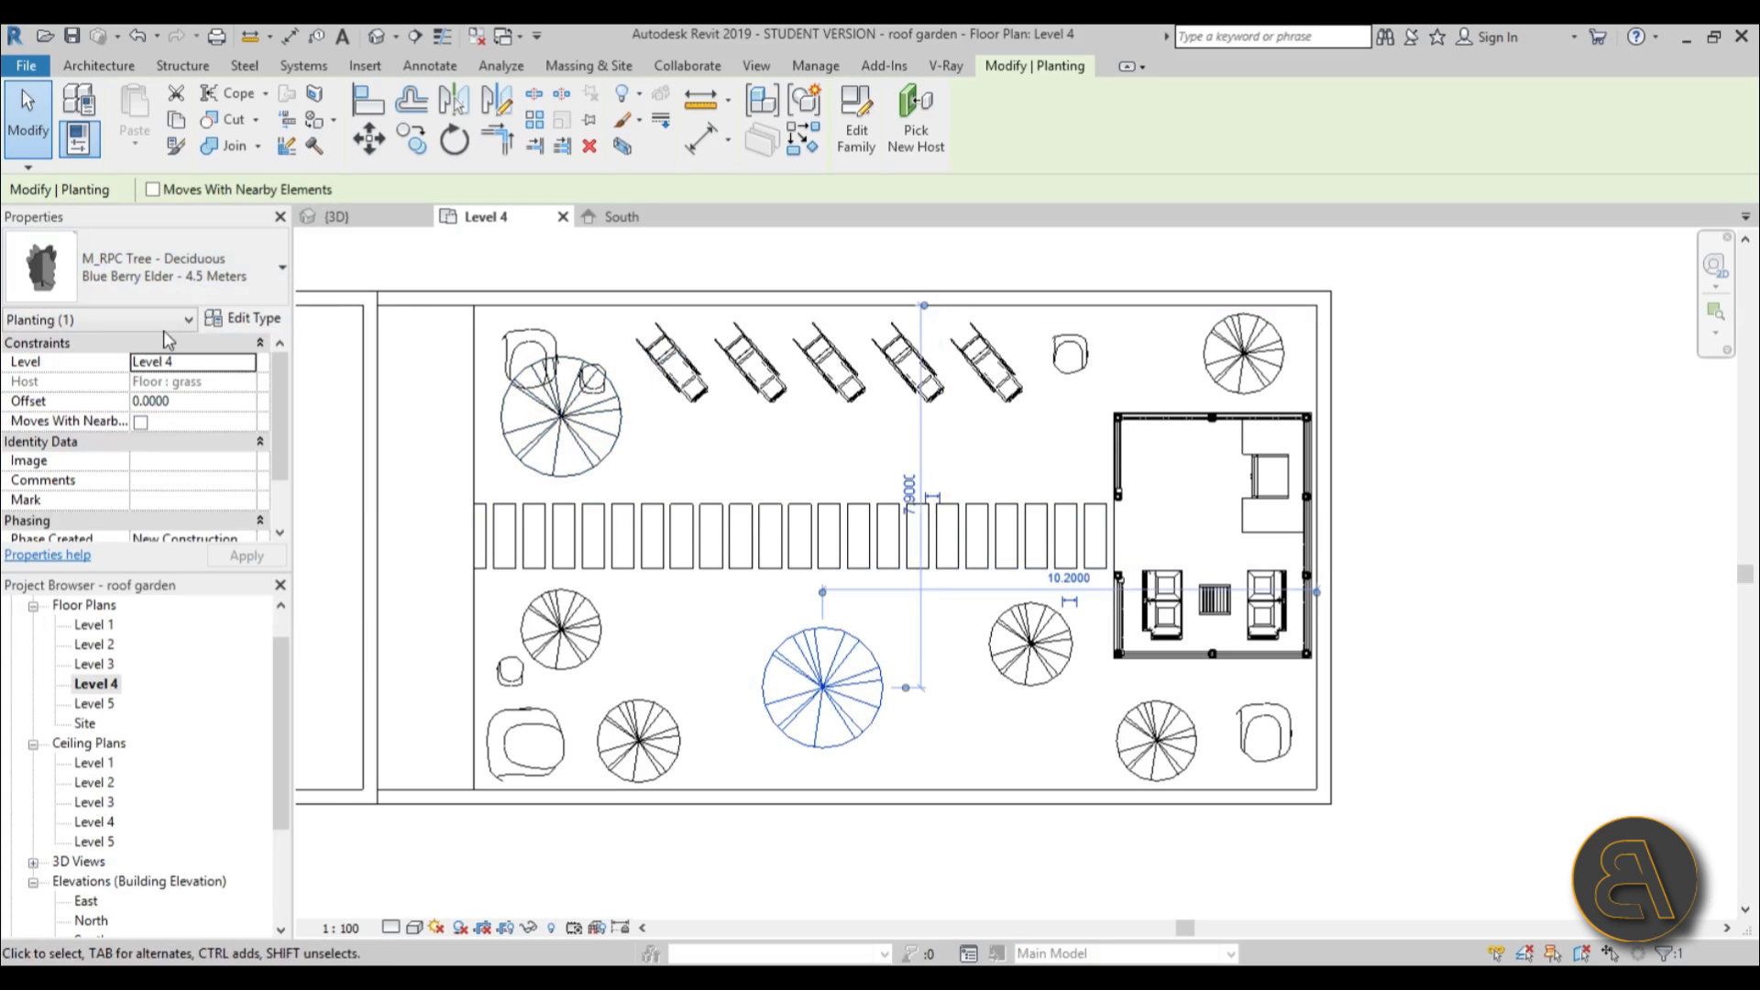
pyautogui.click(165, 268)
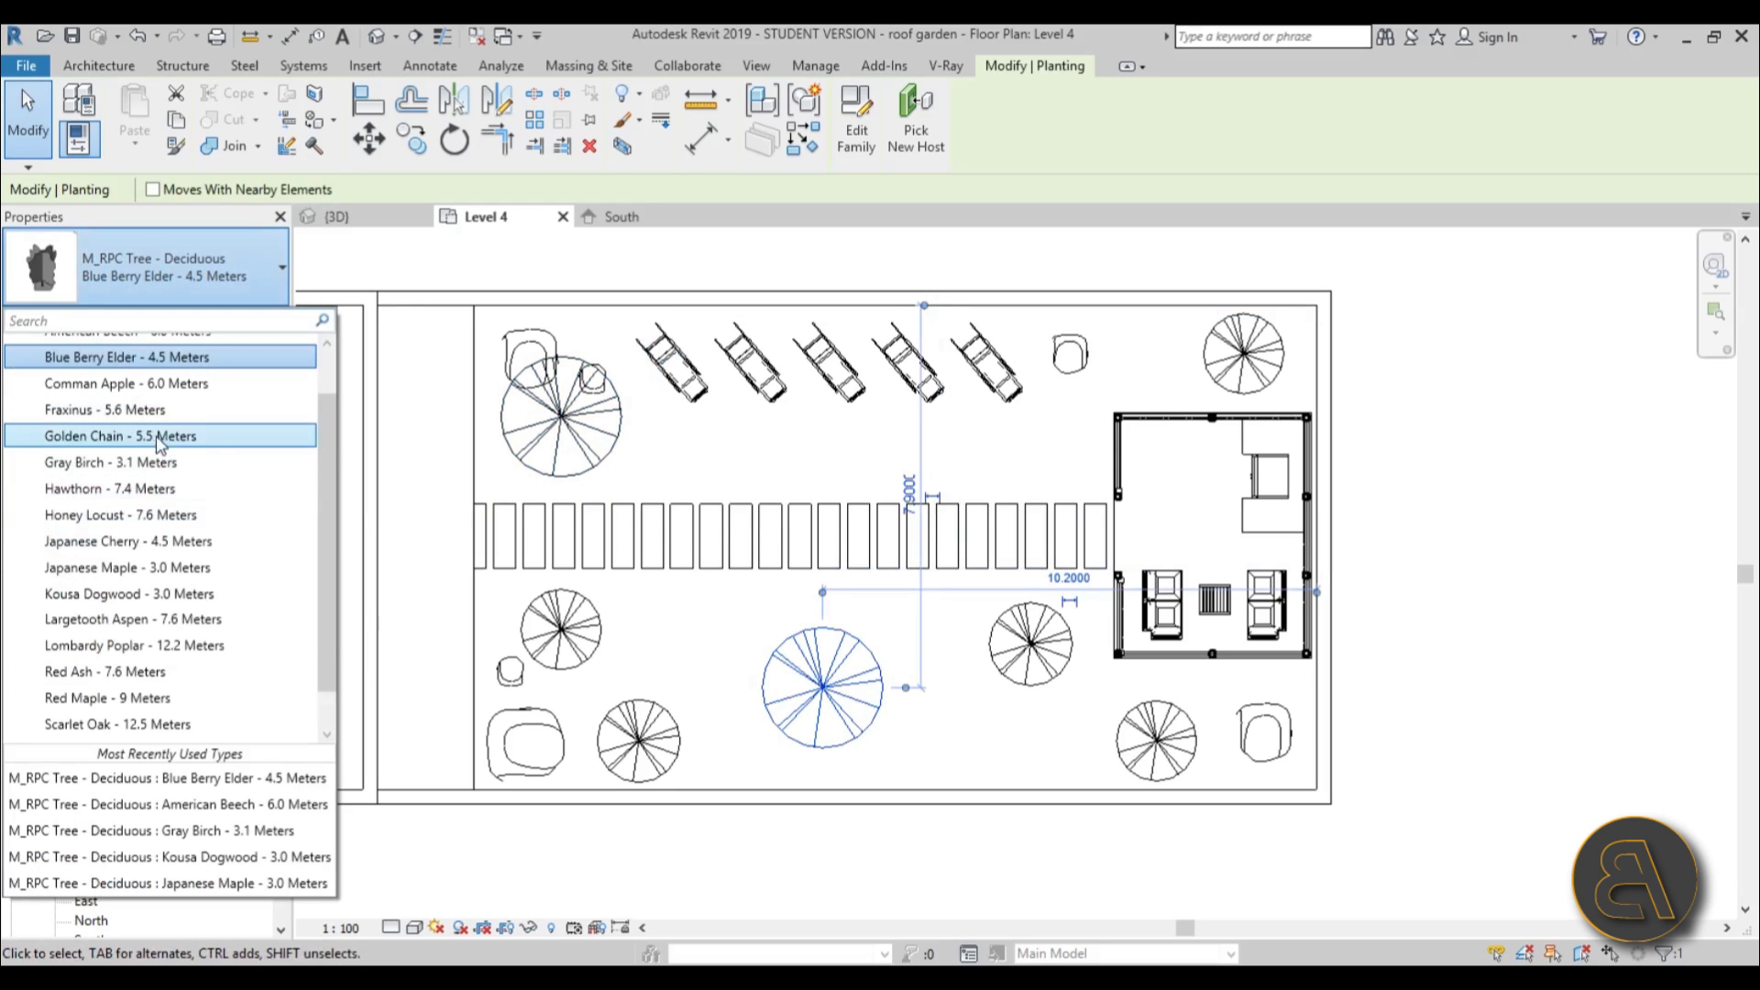
pyautogui.click(192, 541)
pyautogui.press('Escape')
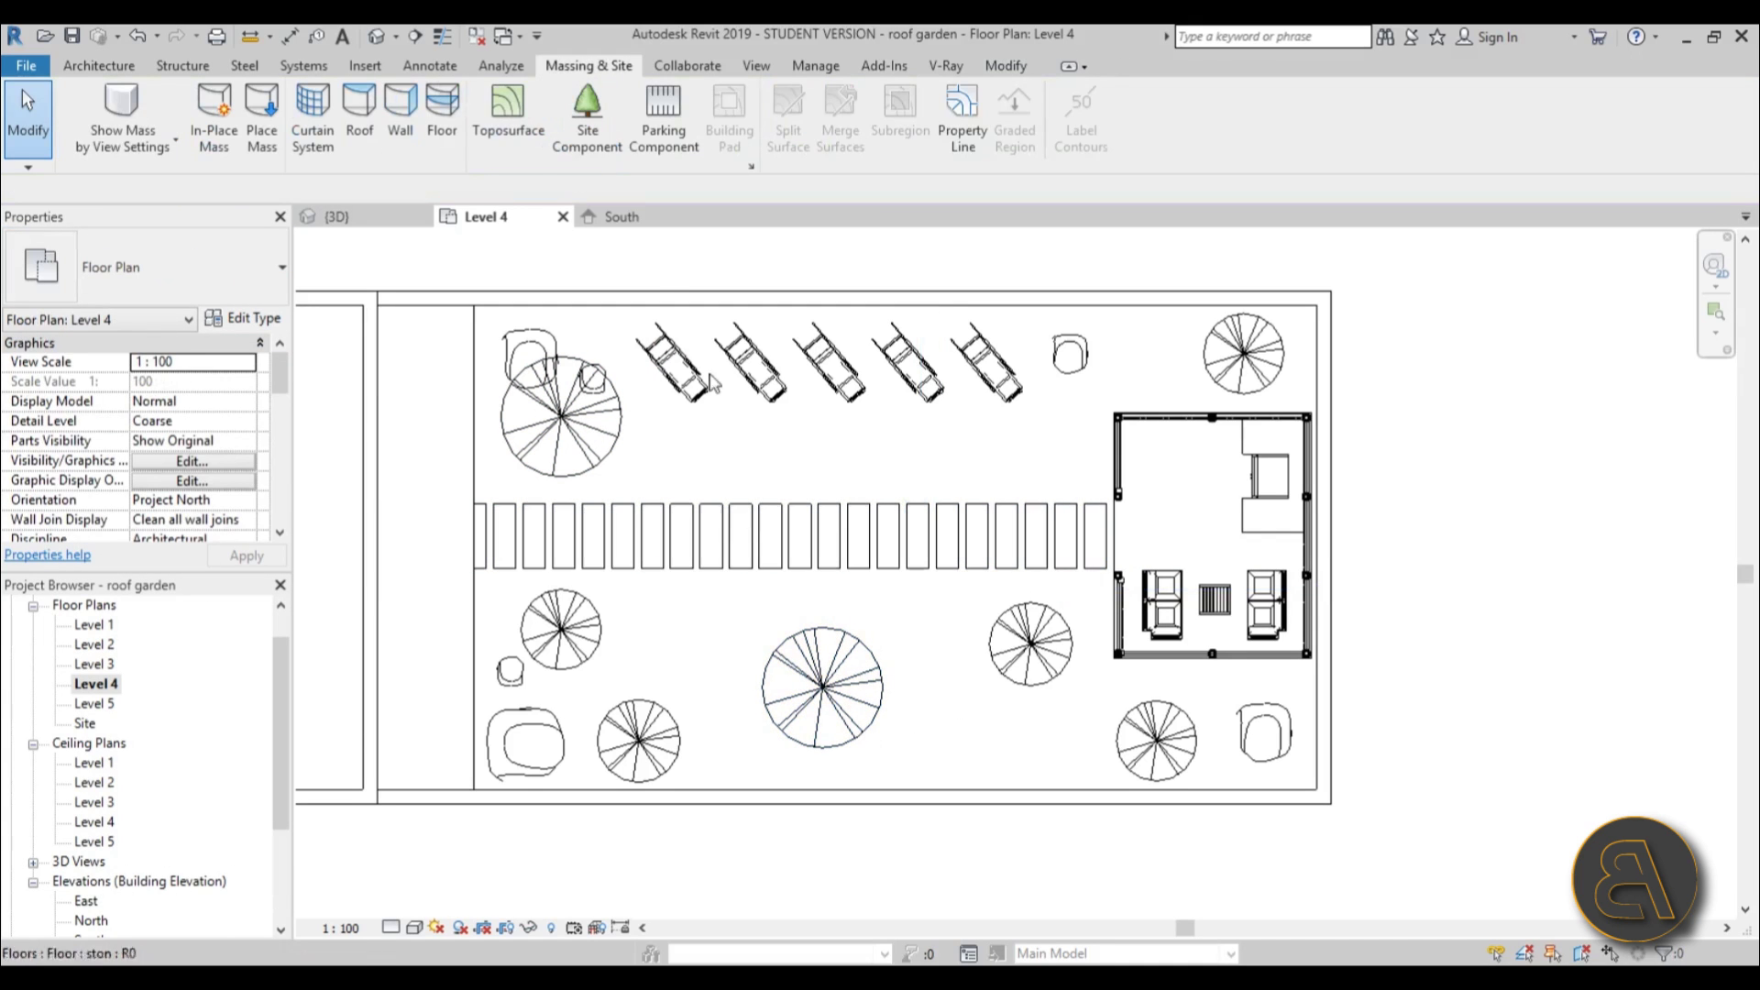
pyautogui.click(373, 44)
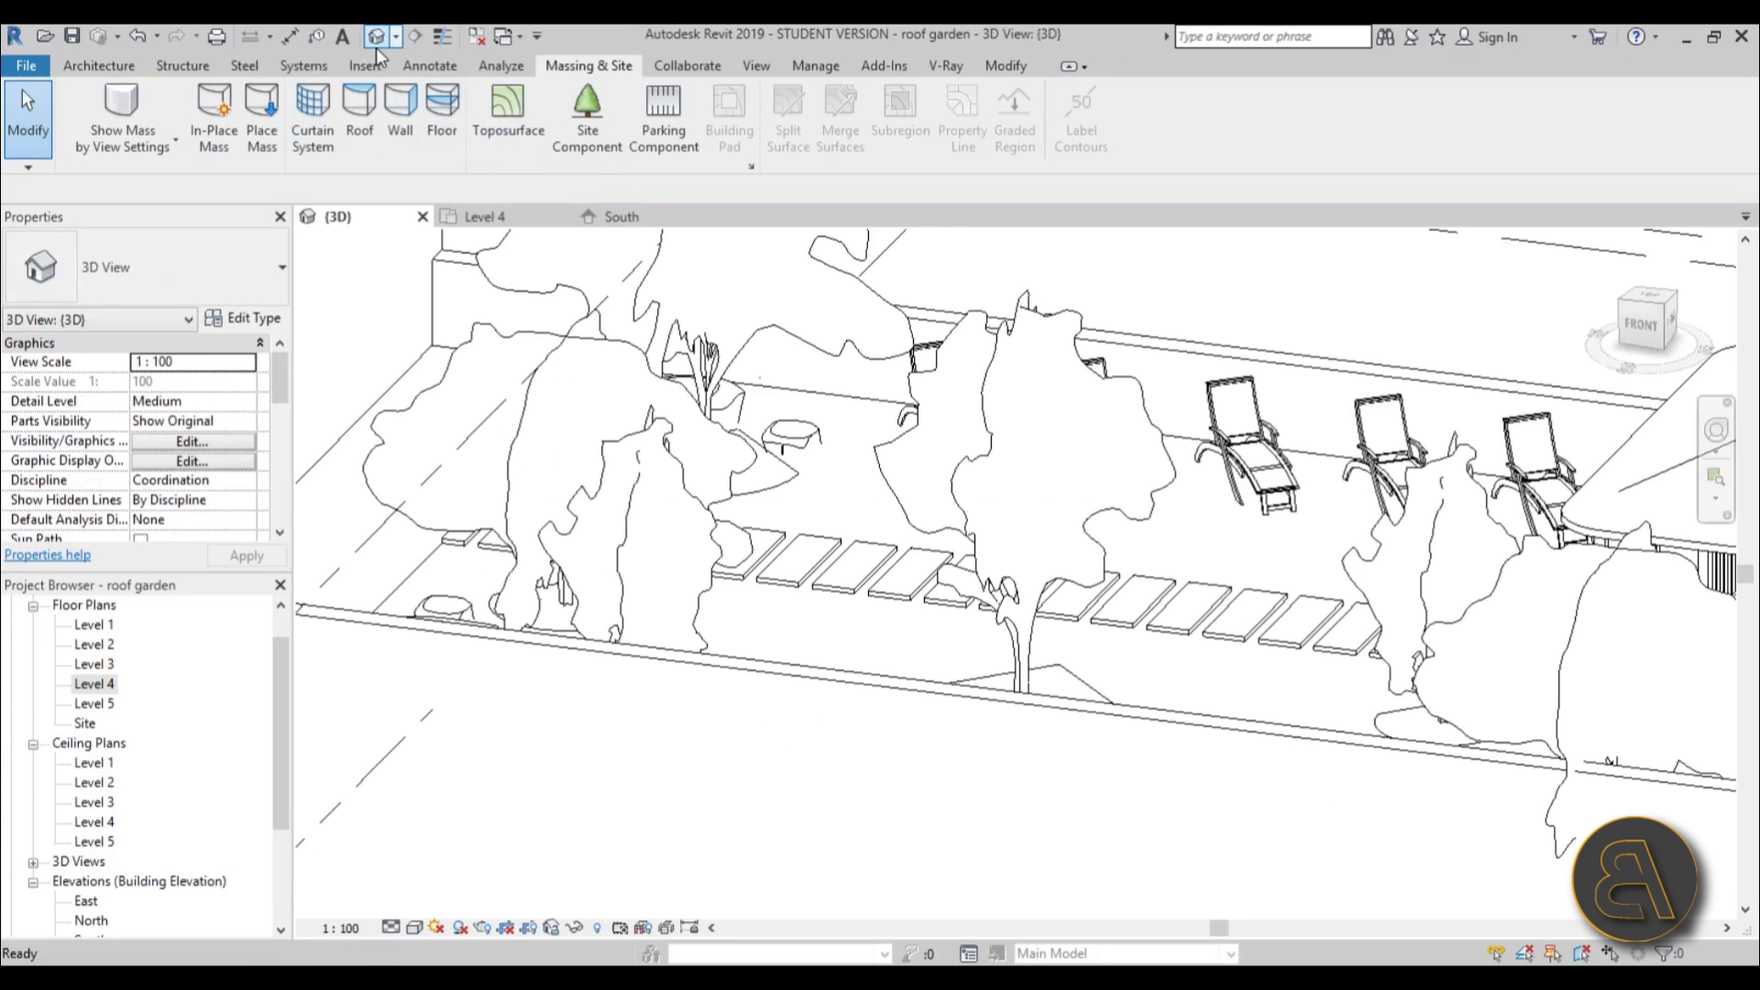
# Orbit the 3D view to inspect the planted garden, then return to the Level 4 floor plan.
pyautogui.keyDown('shift'); pyautogui.moveTo(844, 476); pyautogui.dragTo(302, 752, button='middle'); pyautogui.keyUp('shift')
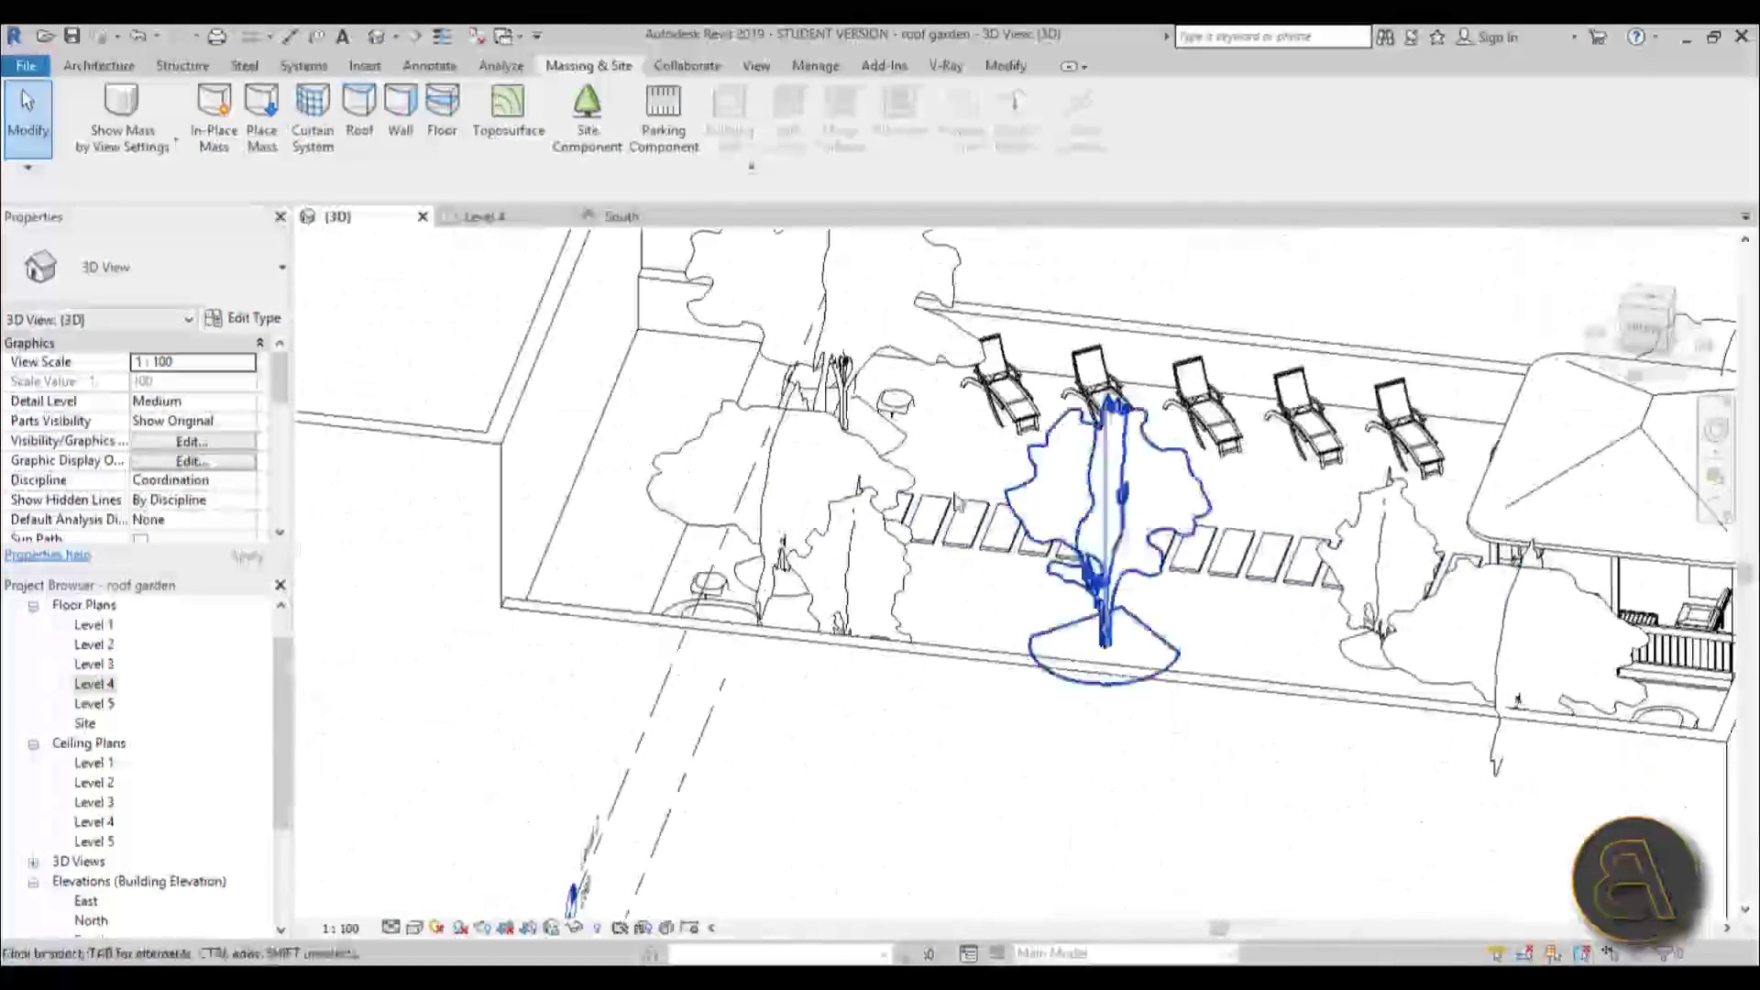
pyautogui.click(550, 333)
pyautogui.scroll(-3, 550, 339)
pyautogui.press('Escape')
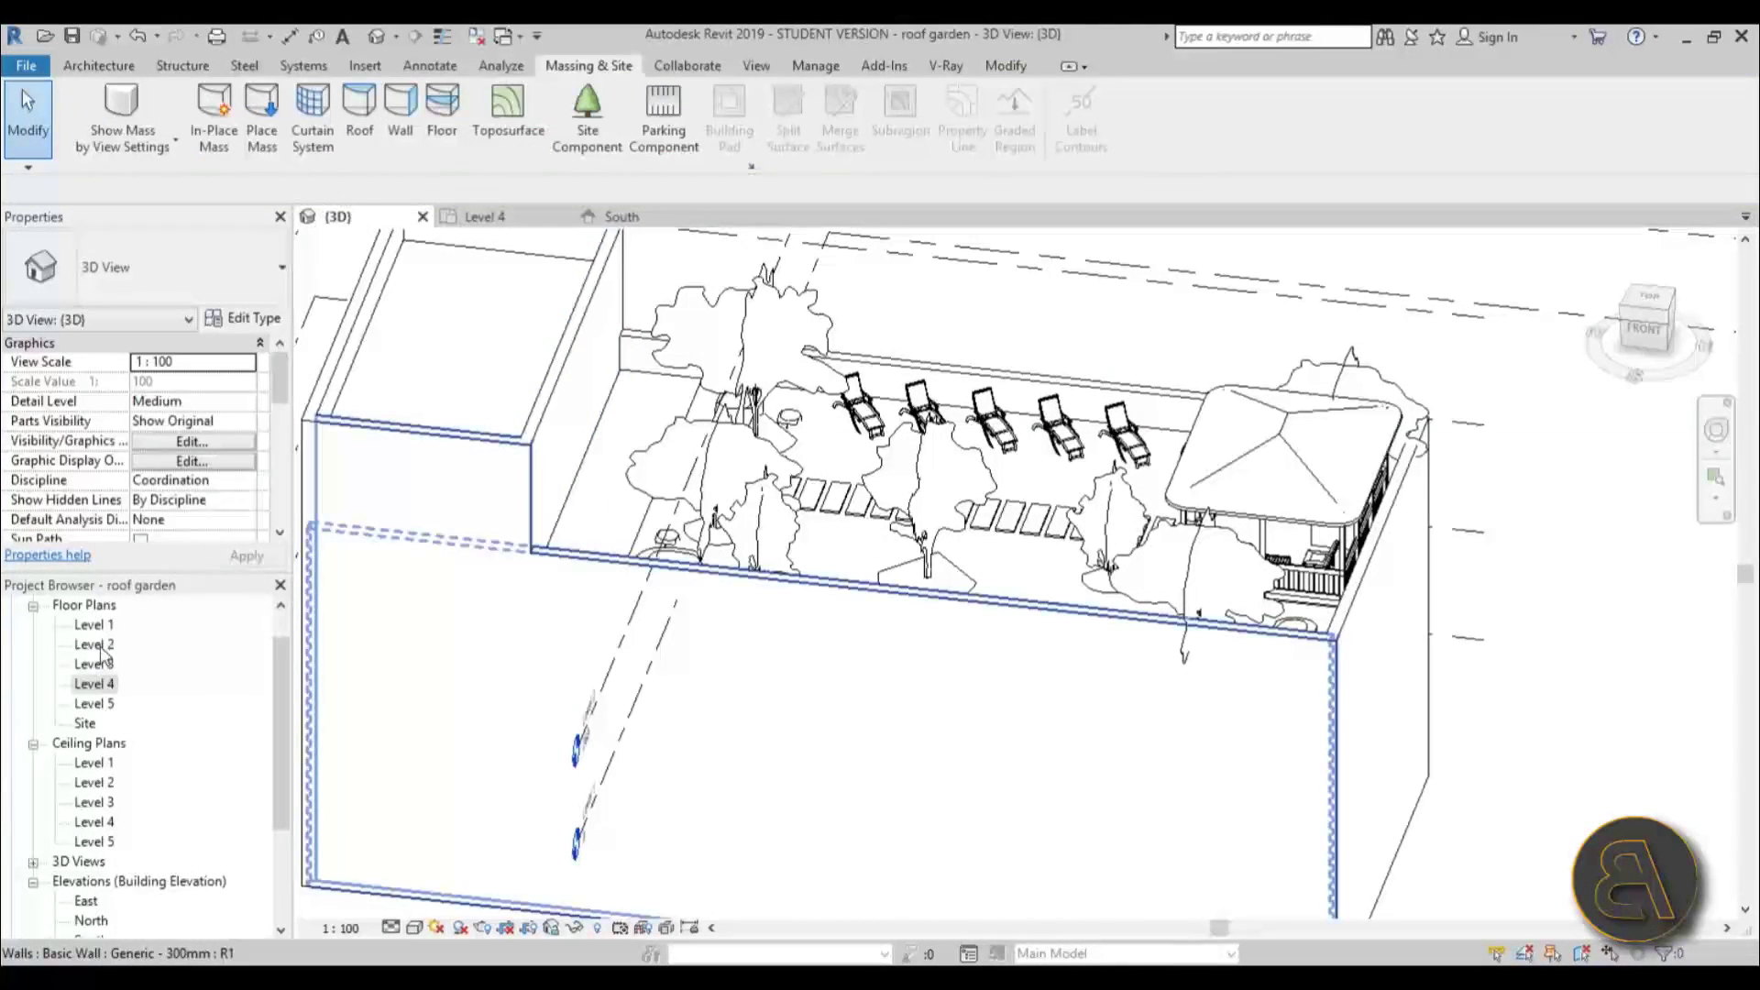
pyautogui.doubleClick(92, 683)
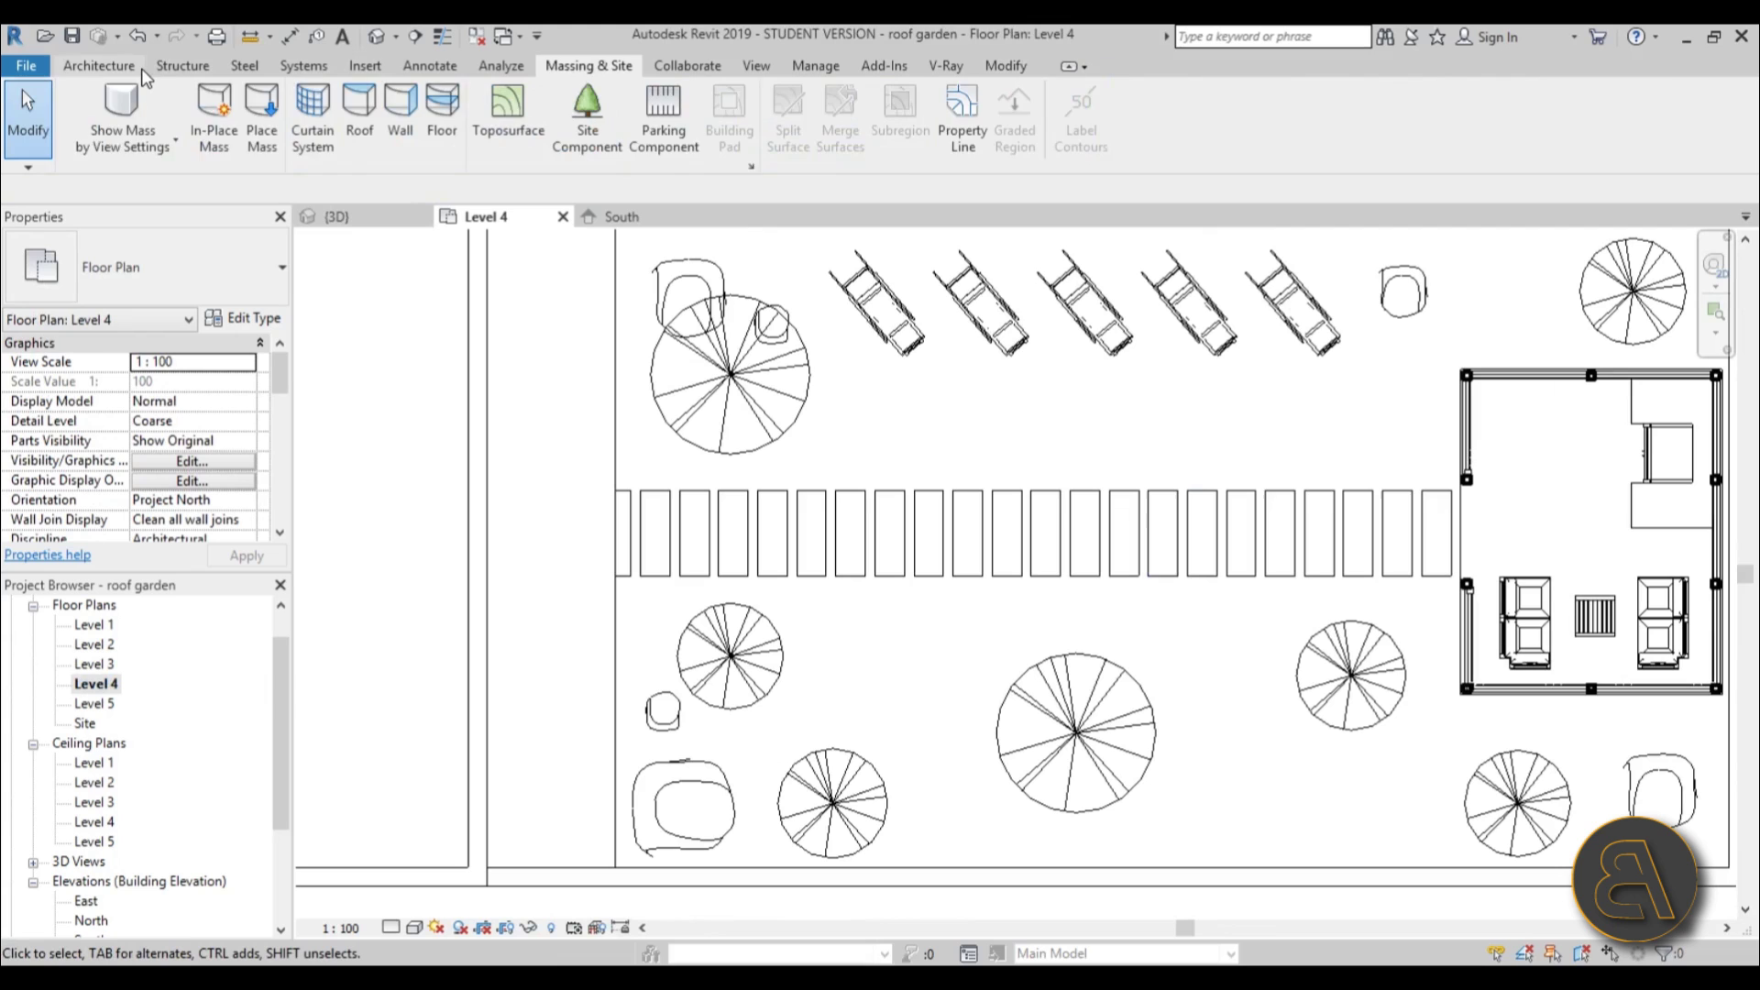
# Load the M_Door-Double-Glass family from the US Metric Doors library for door placement.
pyautogui.click(110, 66)
pyautogui.click(128, 114)
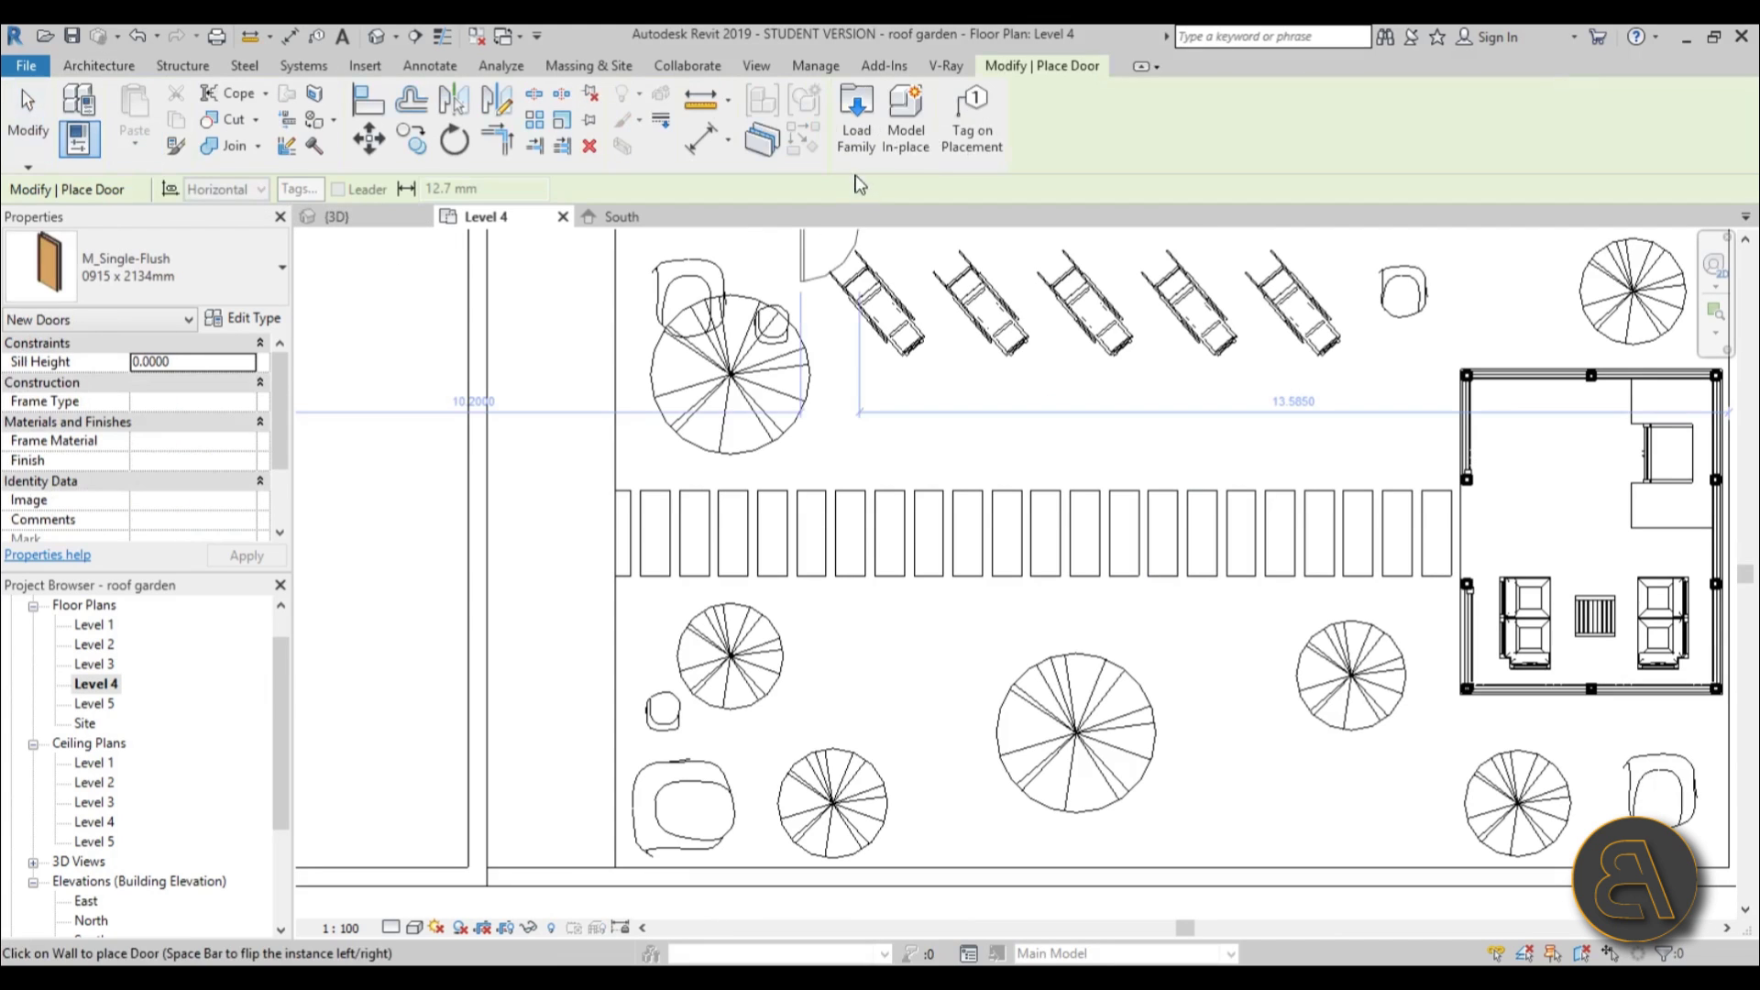
pyautogui.click(860, 156)
pyautogui.click(1082, 296)
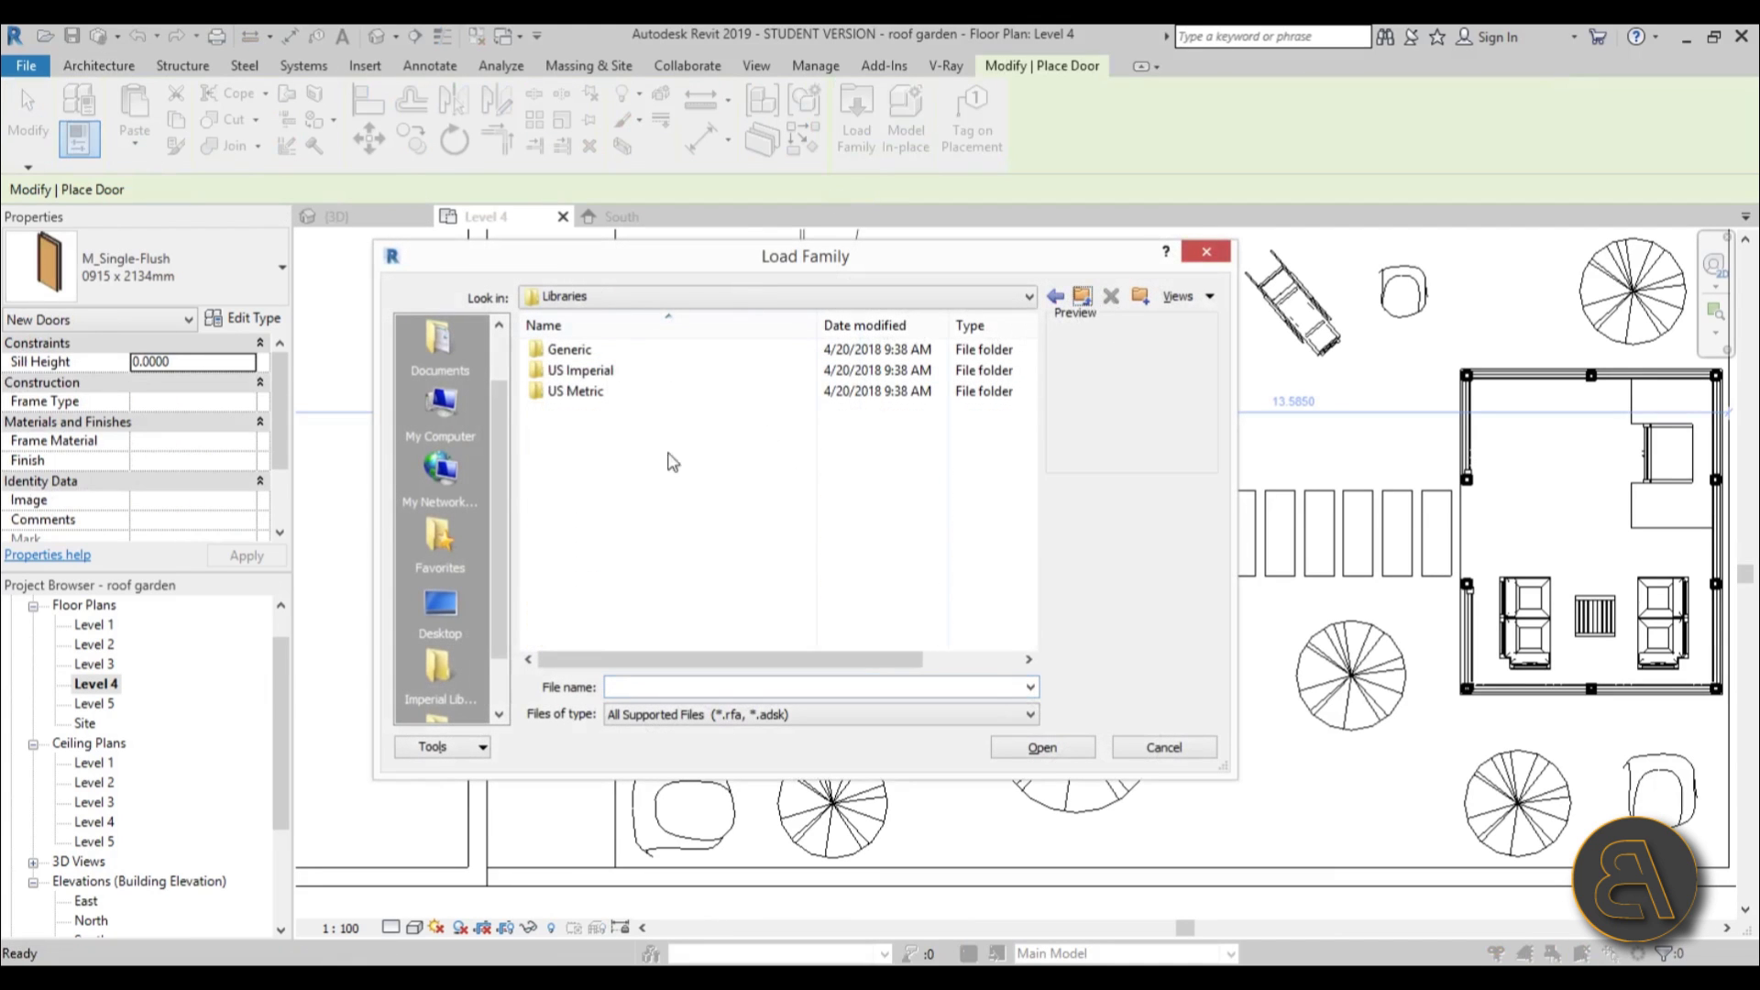
pyautogui.doubleClick(581, 392)
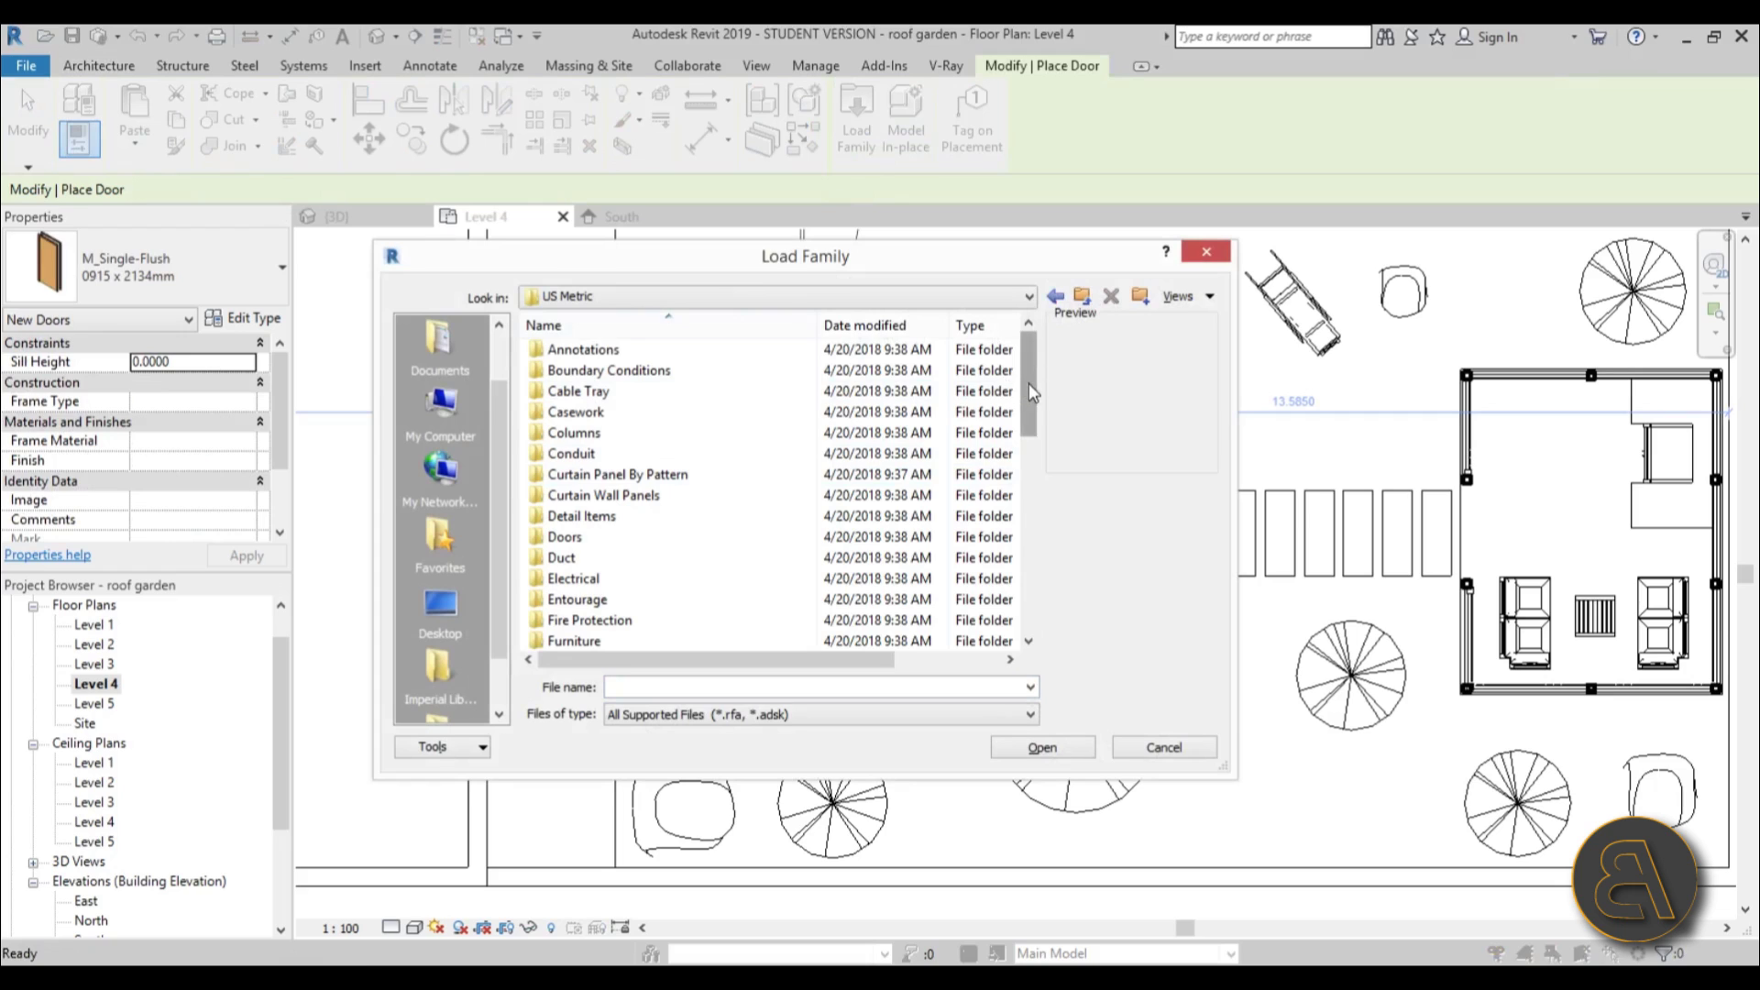
pyautogui.scroll(-1, 917, 422)
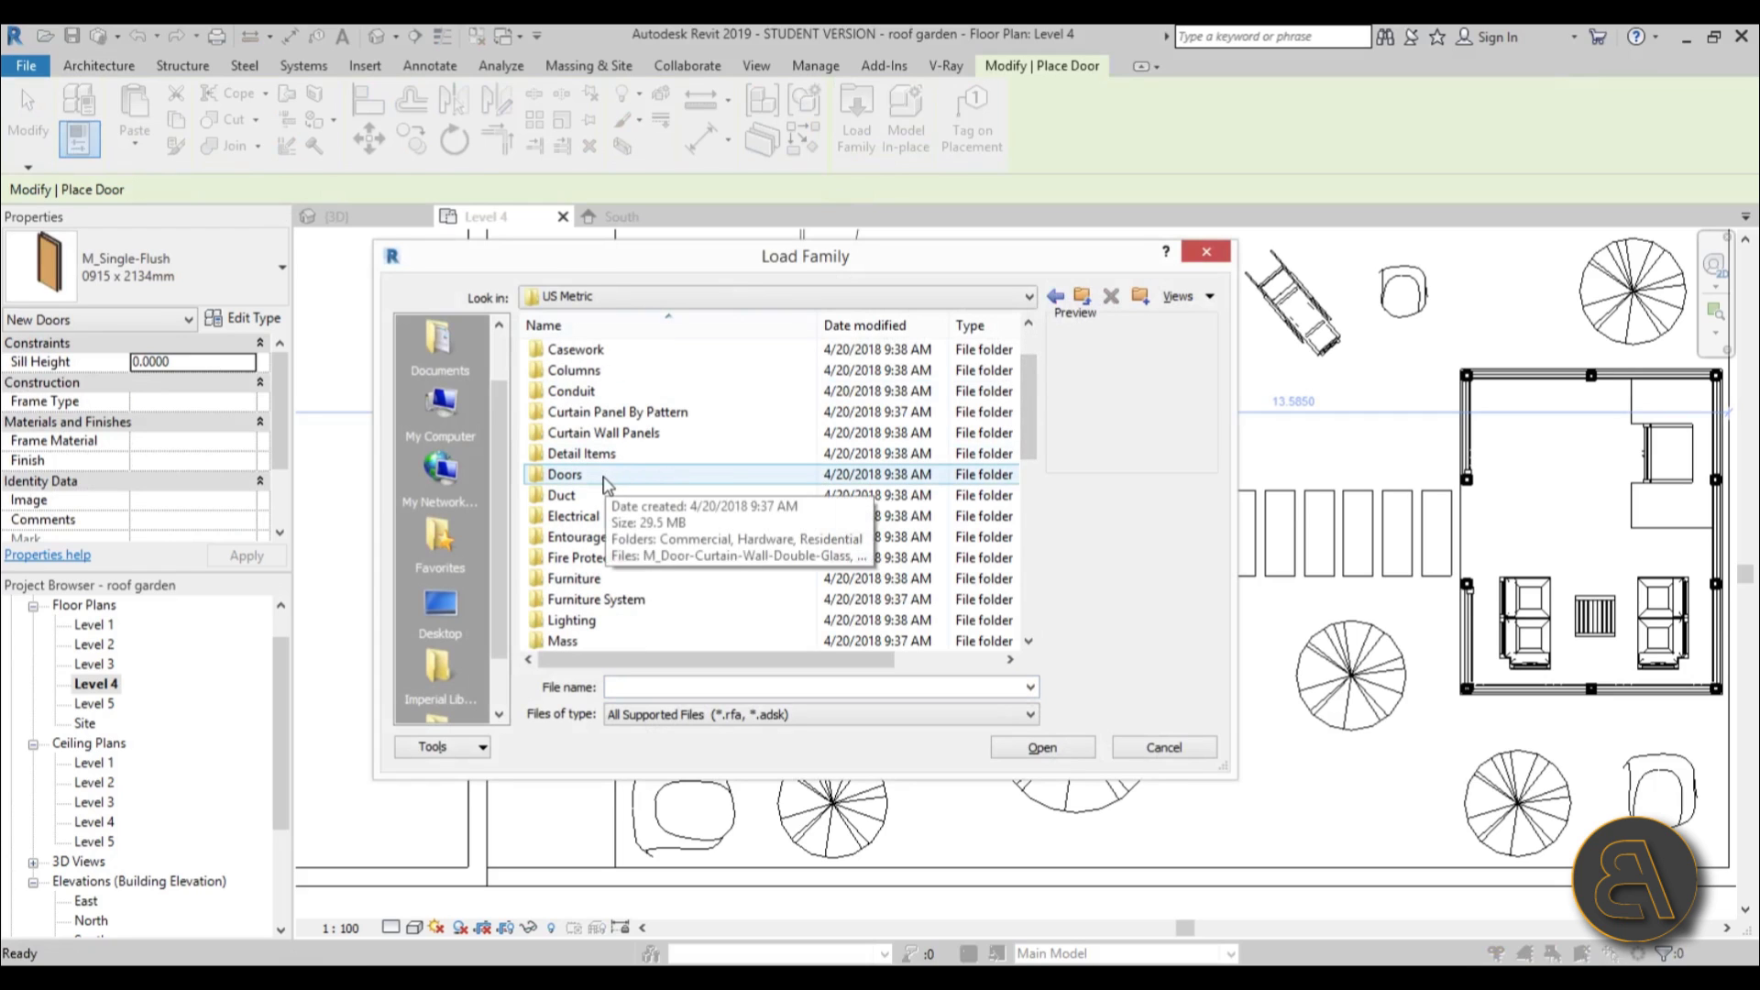
pyautogui.doubleClick(607, 475)
pyautogui.scroll(-1, 603, 477)
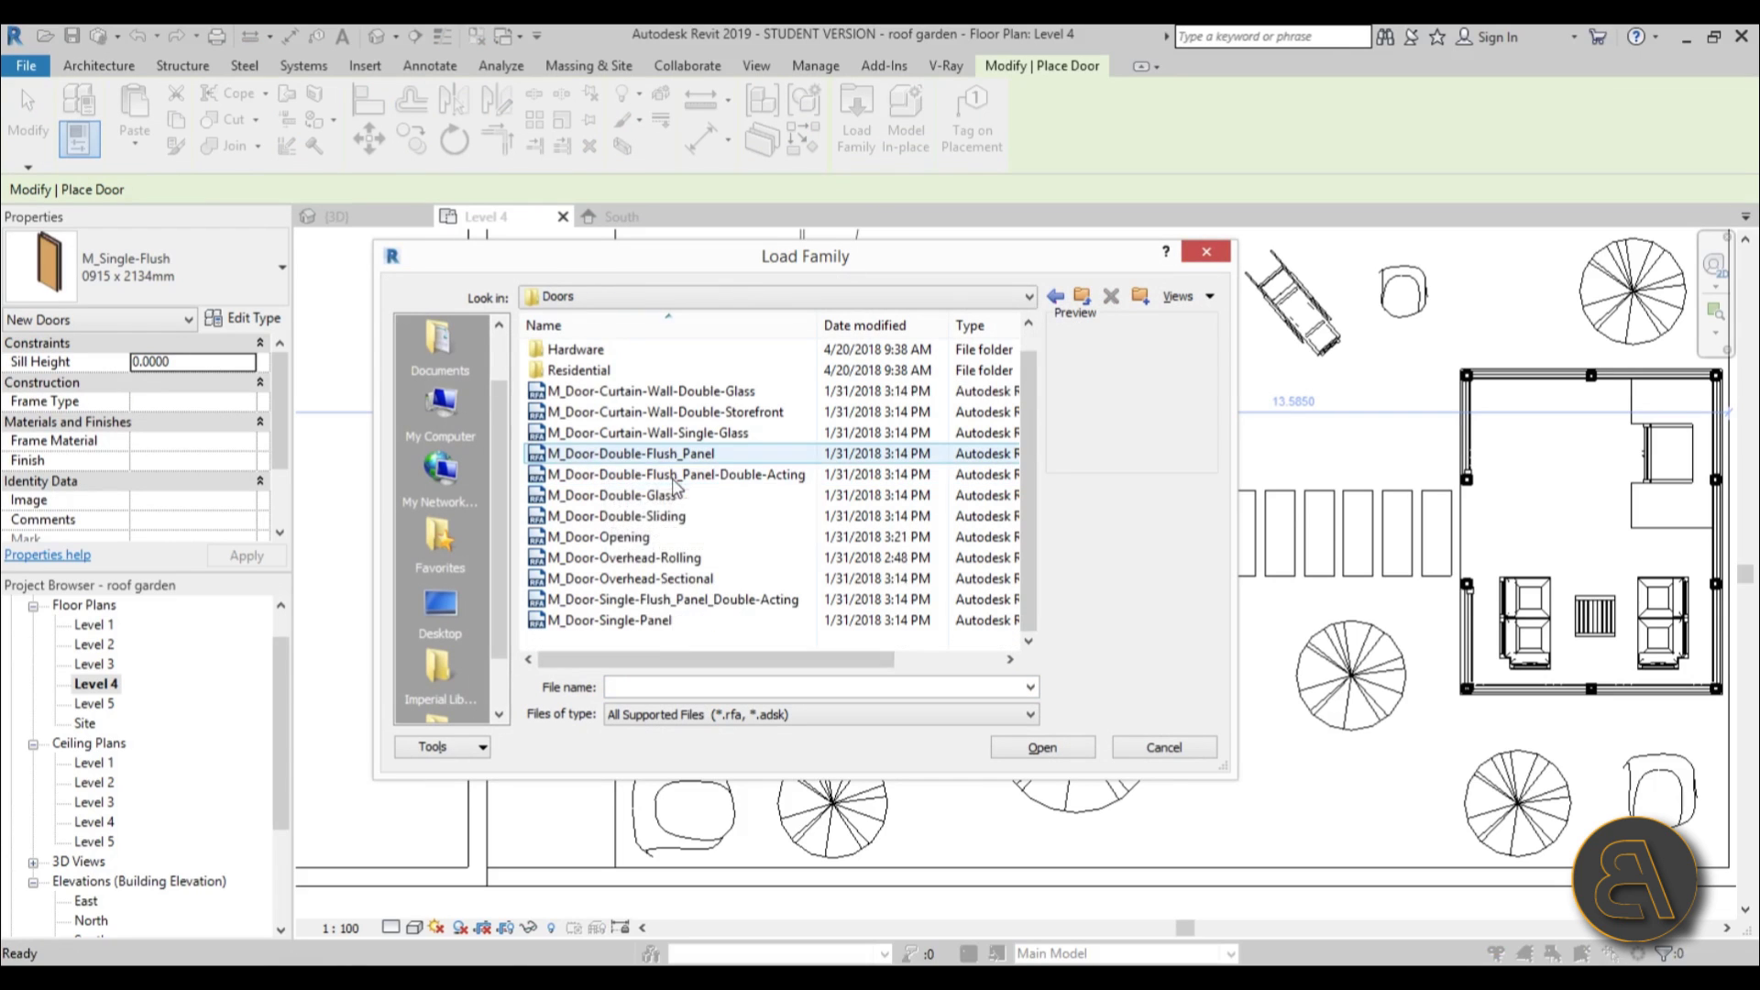
pyautogui.click(662, 477)
pyautogui.click(629, 497)
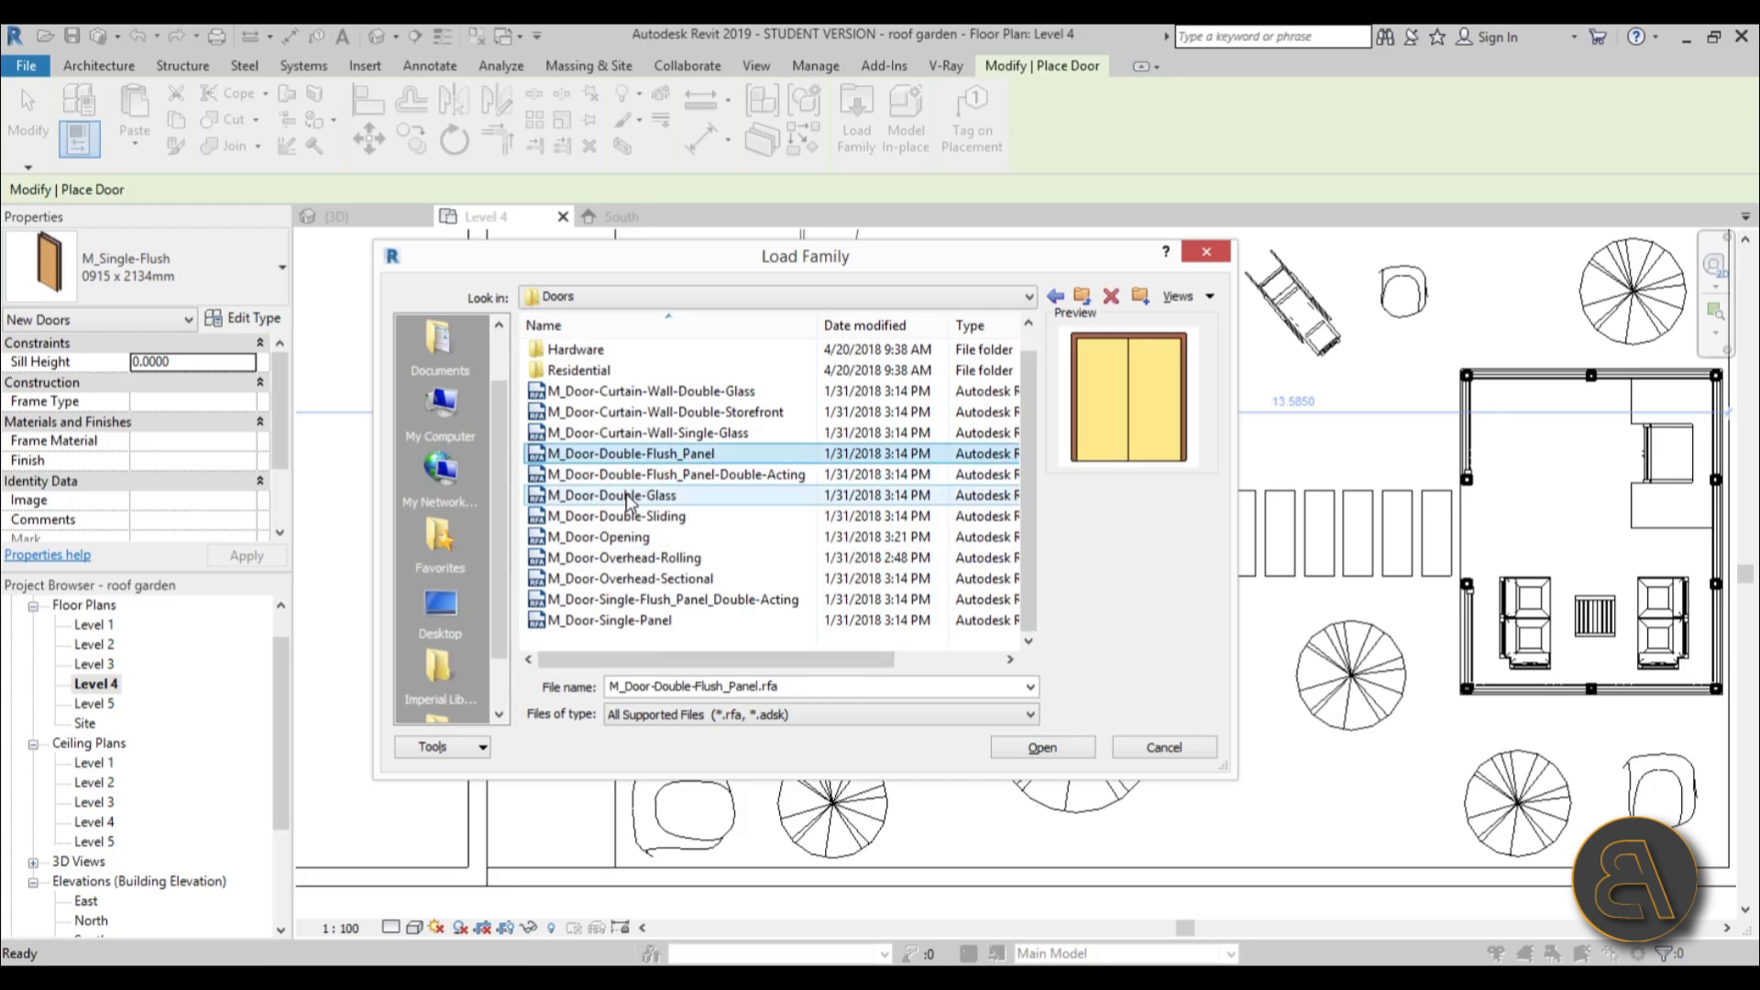
pyautogui.click(1042, 747)
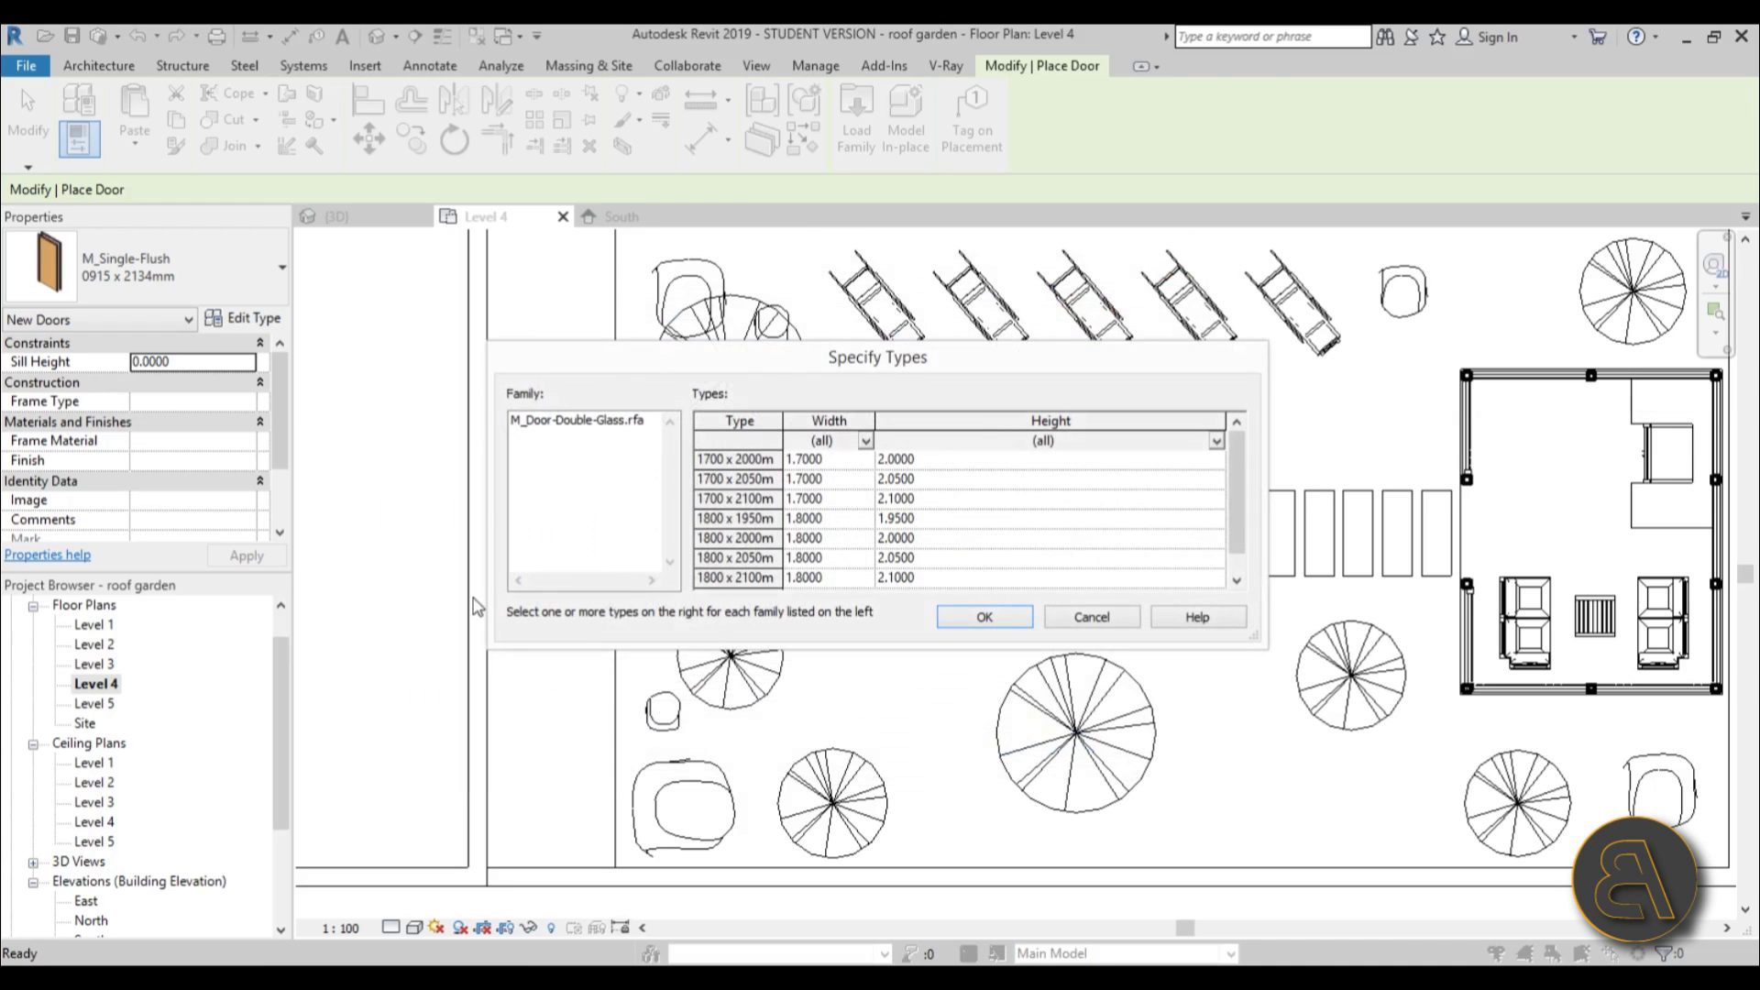
# Place an 1800 x 2050mm double glass door in the taller section's garden wall.
pyautogui.click(757, 560)
pyautogui.click(985, 618)
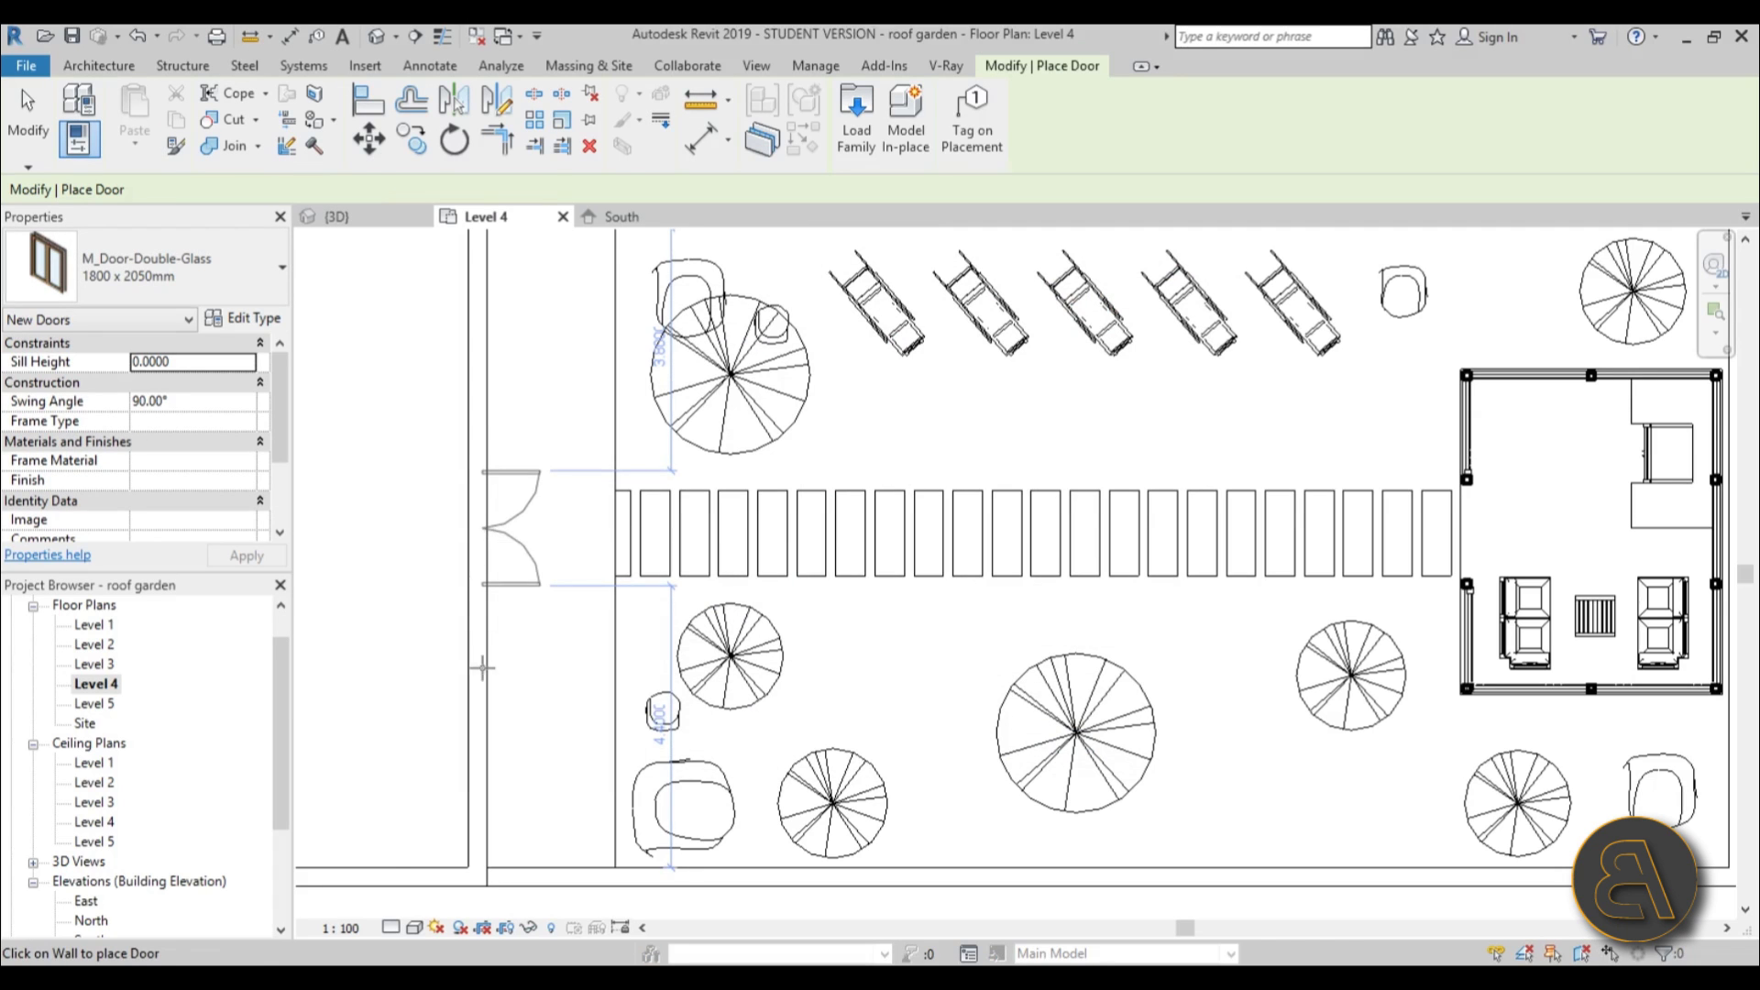
pyautogui.scroll(-3, 481, 530)
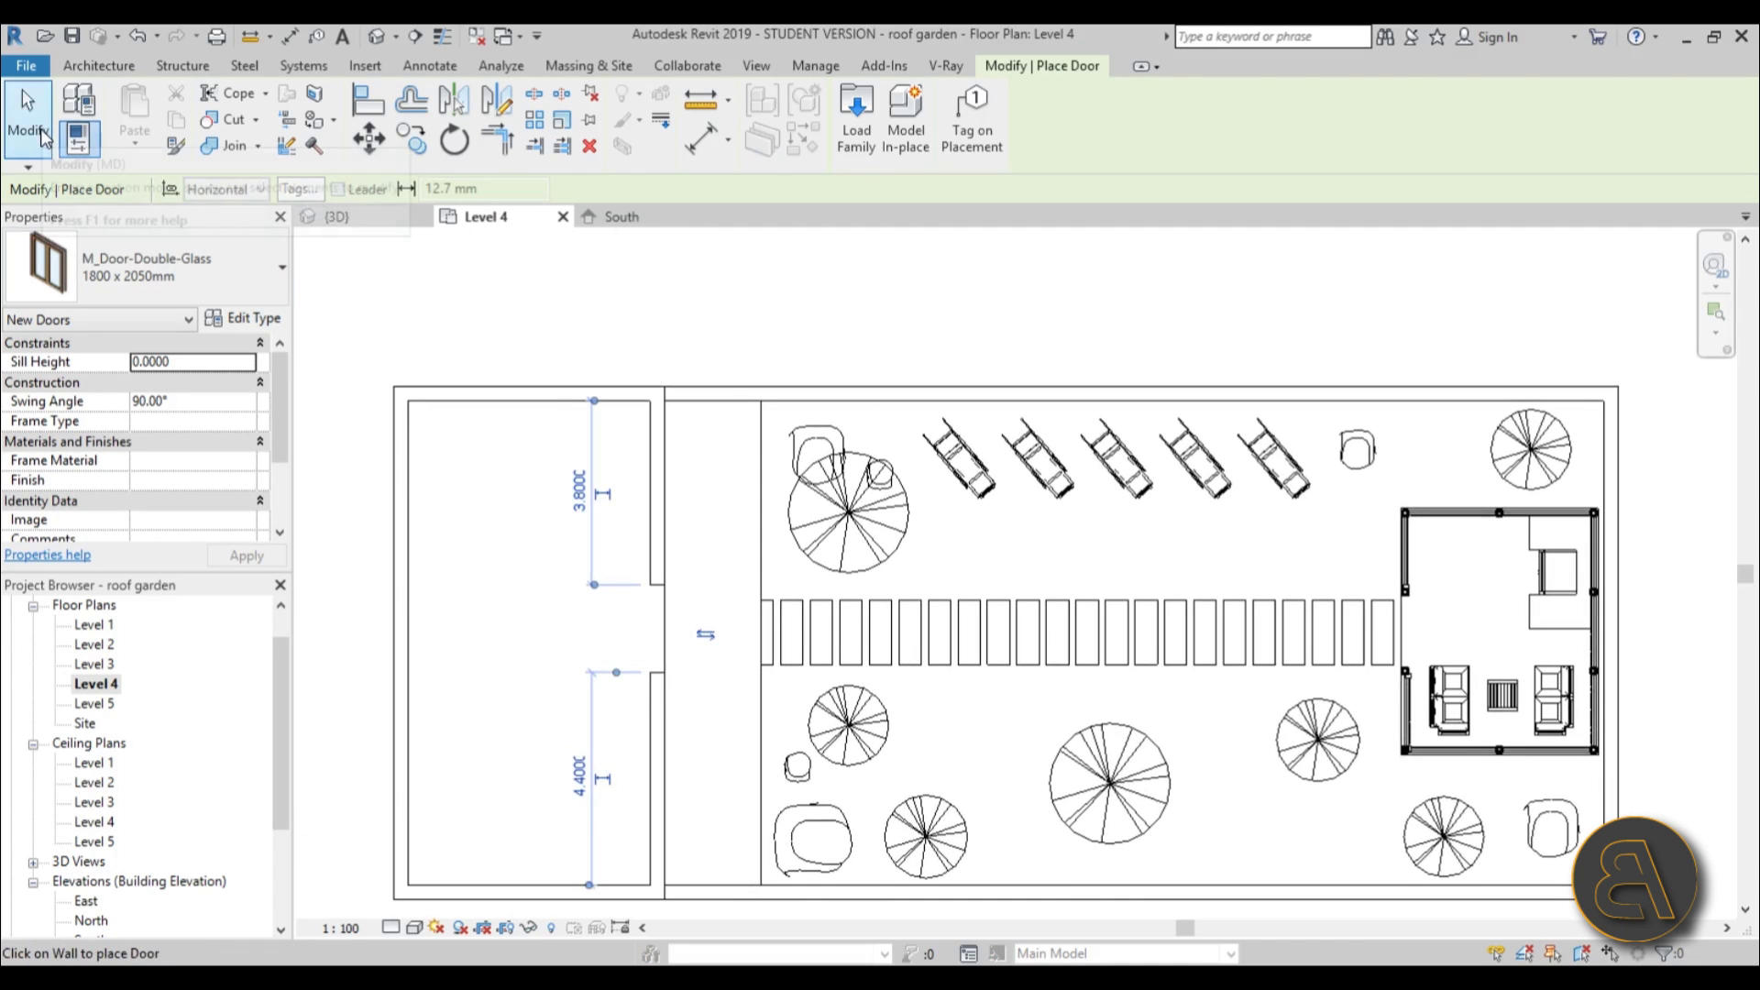
pyautogui.click(41, 128)
pyautogui.scroll(2, 664, 616)
# Inspect the new double glass door in 3D, then return to the Level 4 plan.
pyautogui.click(667, 616)
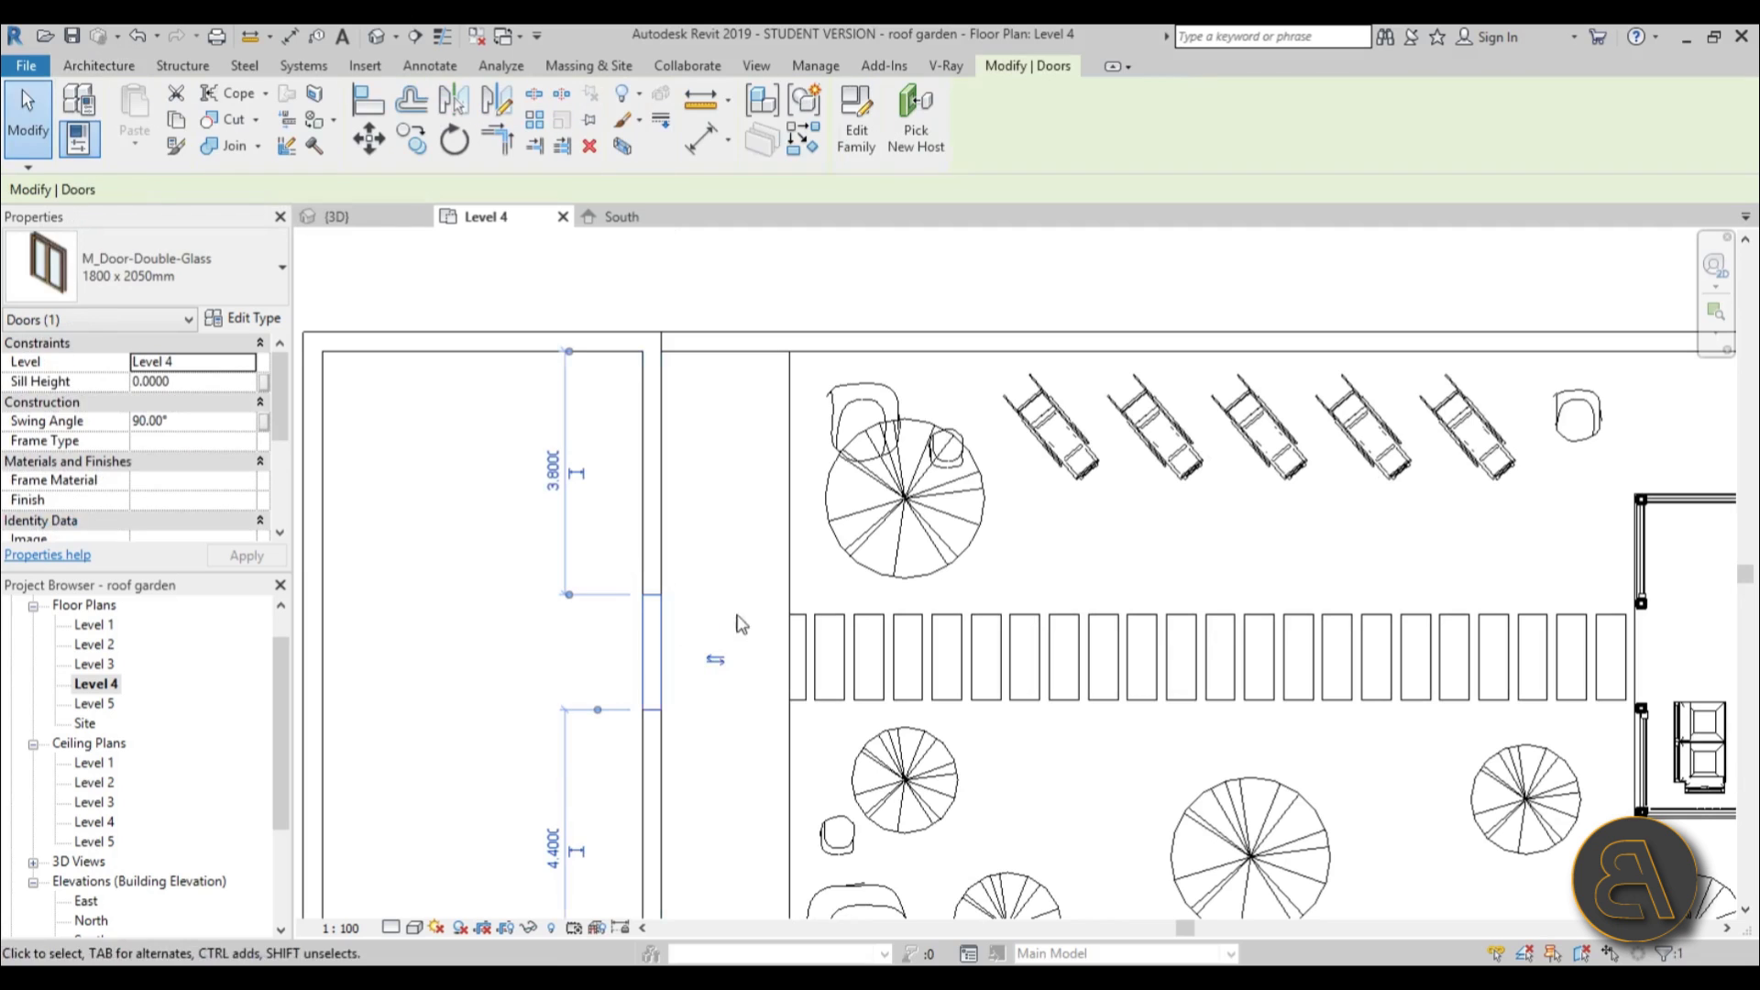
pyautogui.click(377, 36)
pyautogui.keyDown('shift'); pyautogui.moveTo(683, 597); pyautogui.dragTo(571, 603, button='middle'); pyautogui.keyUp('shift')
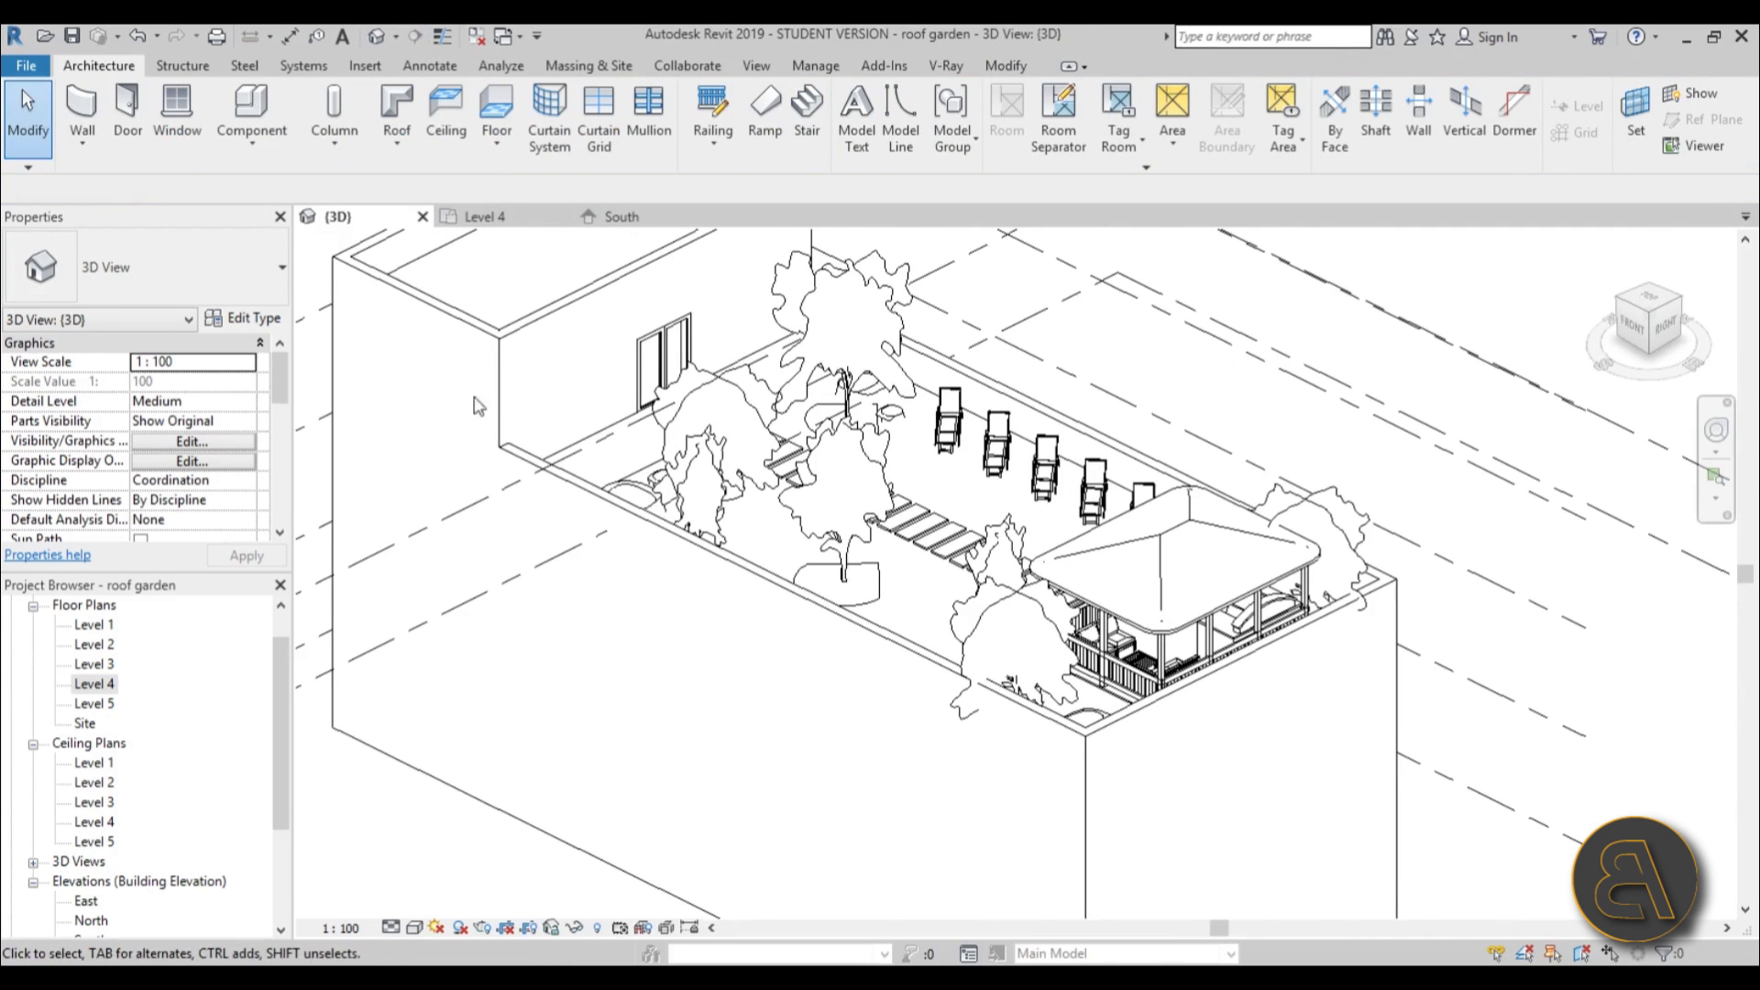
pyautogui.doubleClick(97, 684)
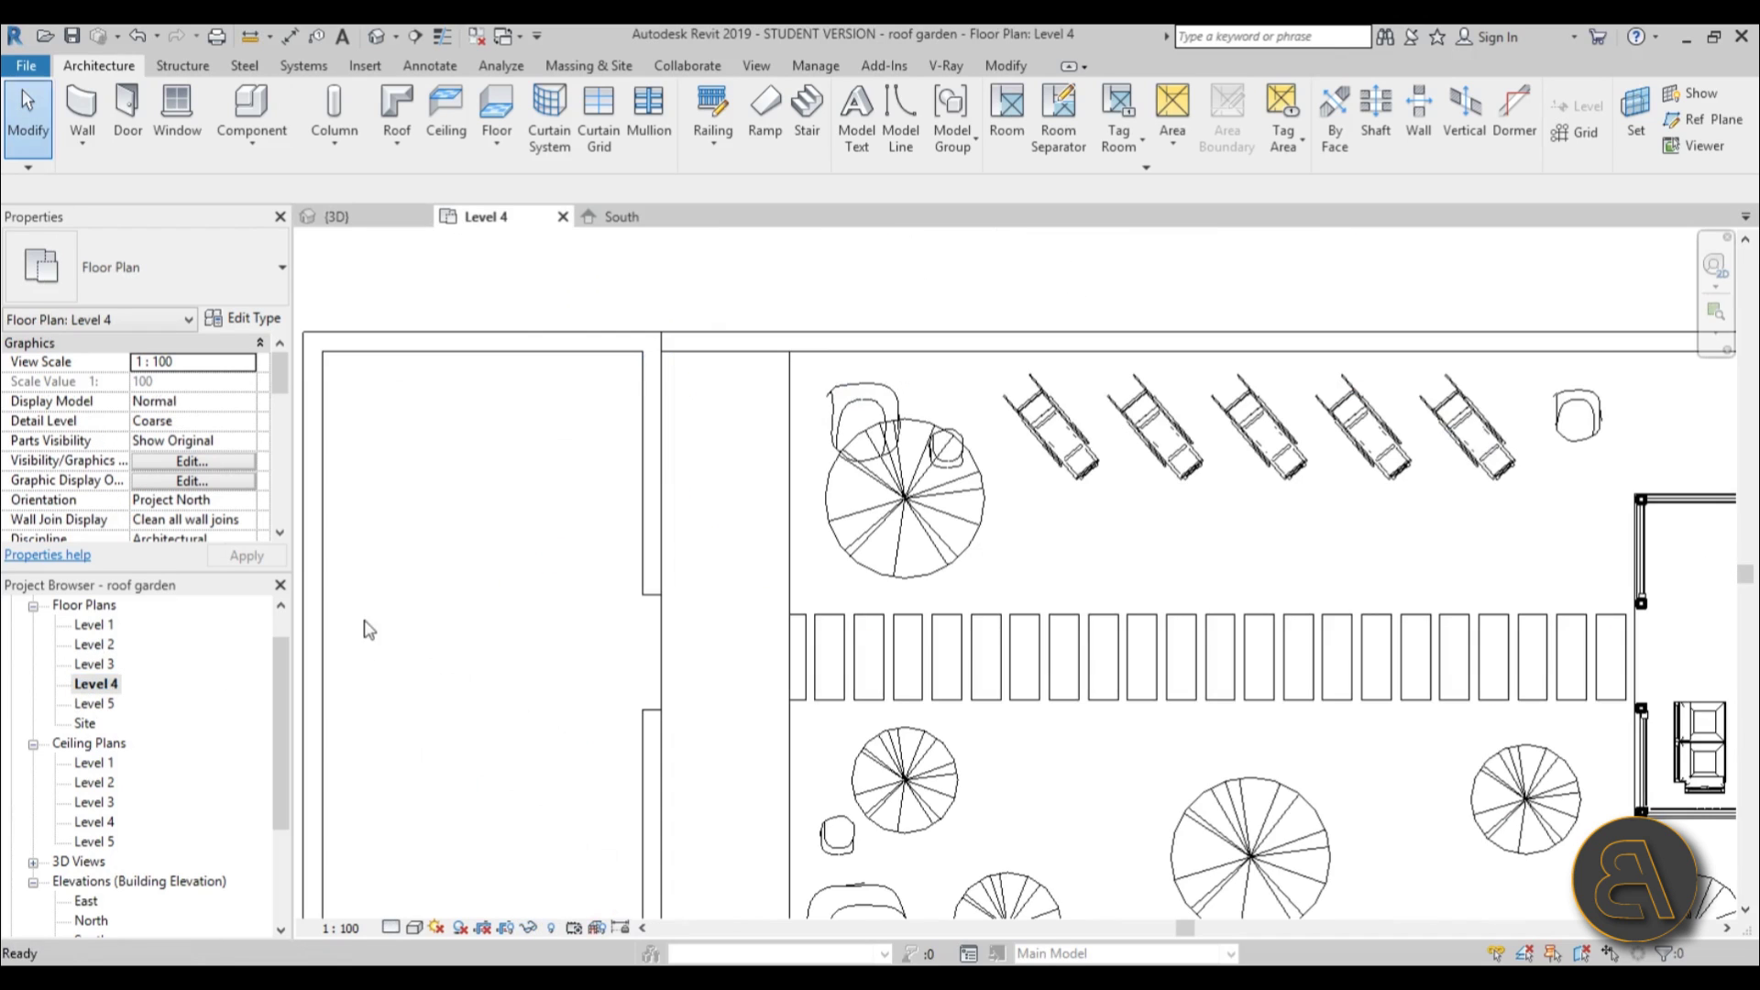
# Place two M_Fixed 0915 x 1830mm windows in the garden-facing wall and view them in 3D.
pyautogui.click(177, 110)
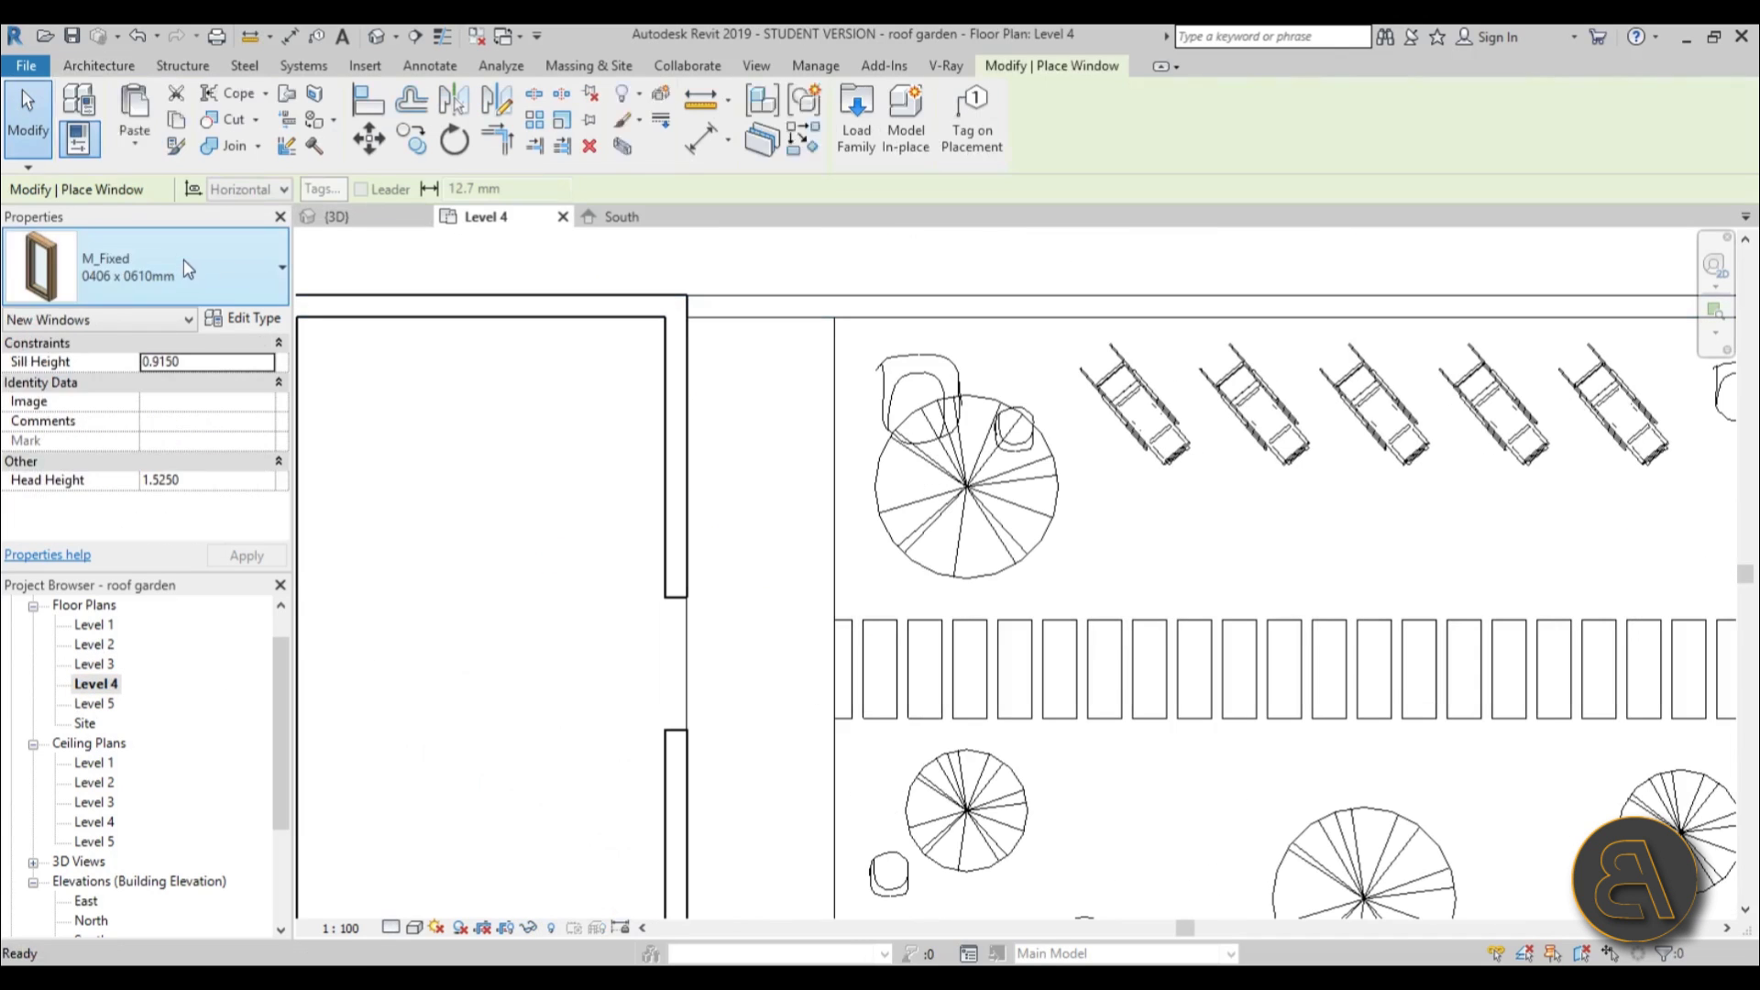
pyautogui.click(147, 268)
pyautogui.click(142, 592)
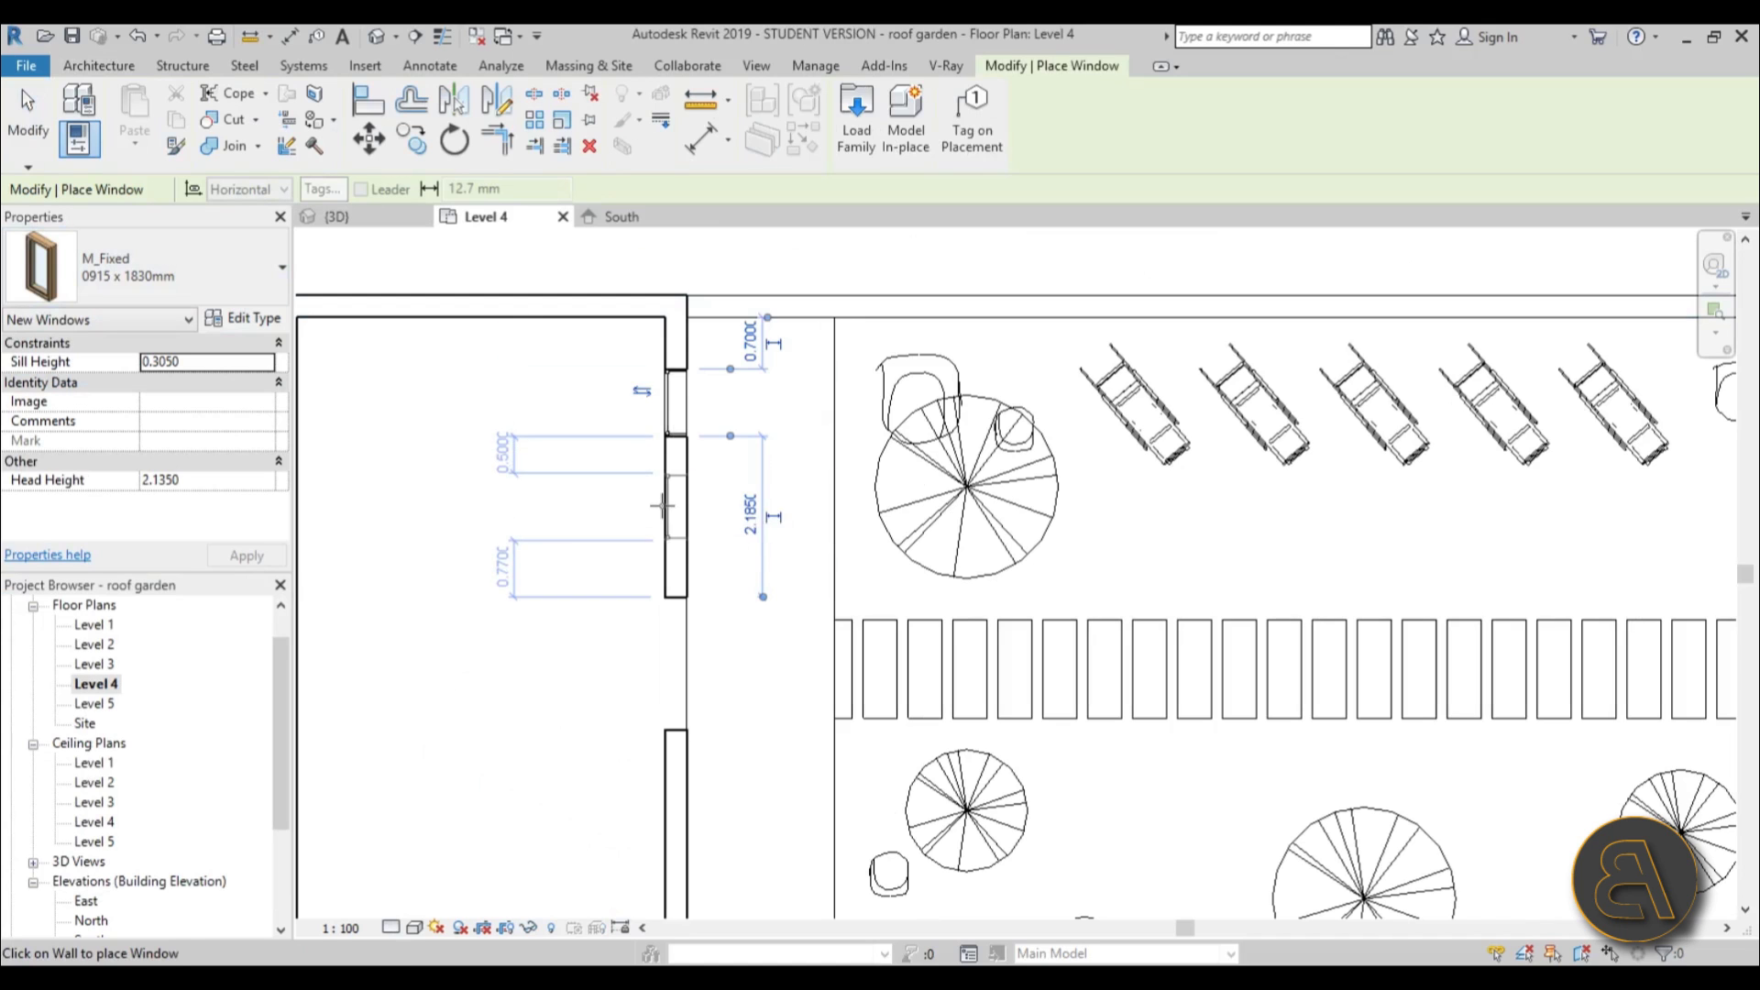
pyautogui.moveTo(641, 808); pyautogui.dragTo(677, 431, button='middle')
pyautogui.click(712, 436)
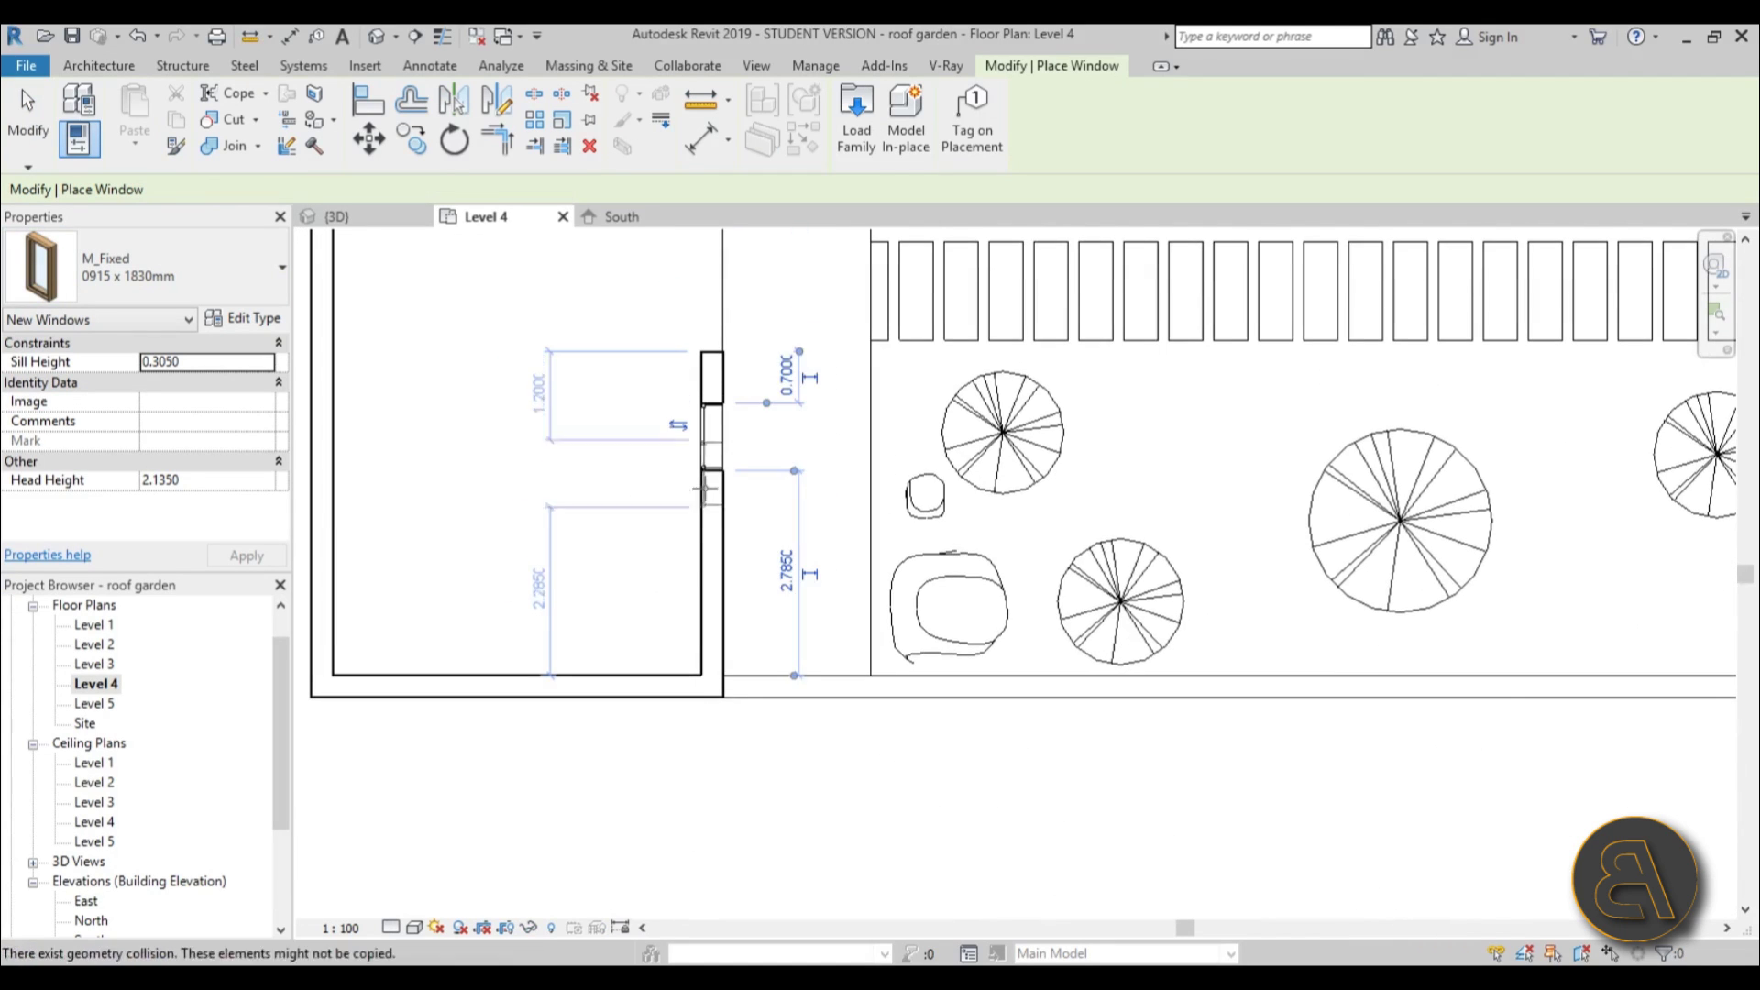
pyautogui.click(711, 572)
pyautogui.click(28, 114)
pyautogui.scroll(-5, 726, 465)
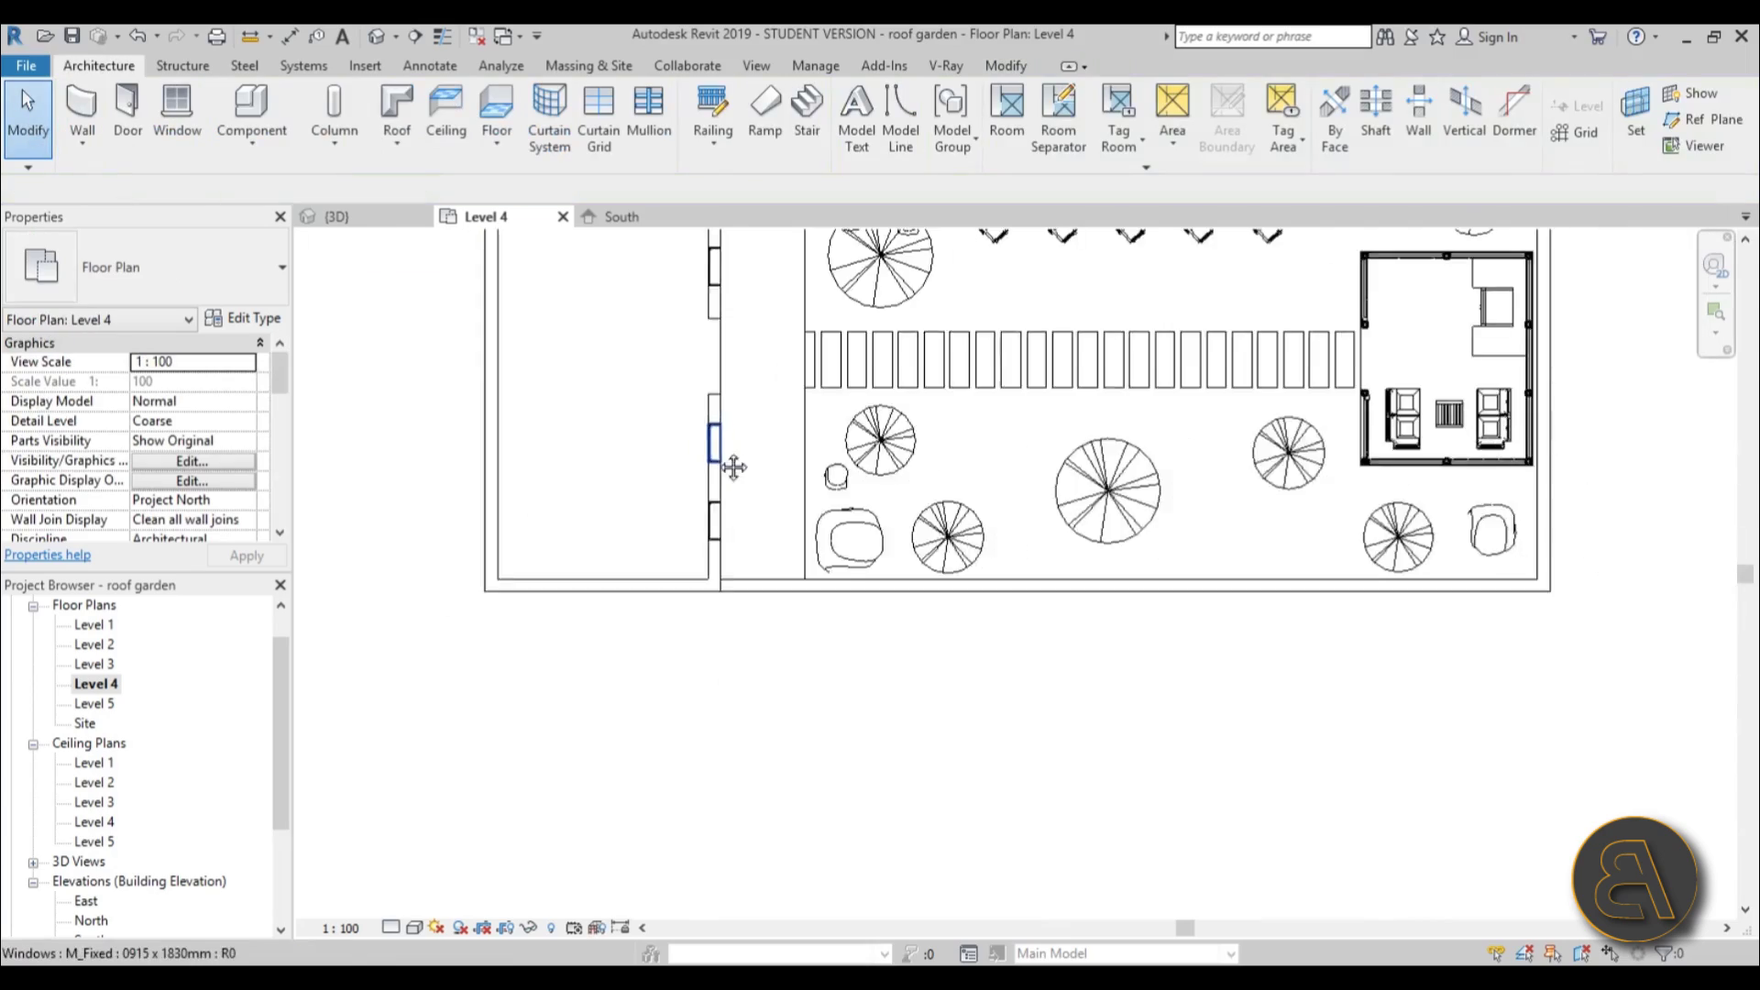
pyautogui.click(376, 36)
pyautogui.keyDown('shift'); pyautogui.moveTo(1008, 458); pyautogui.dragTo(371, 642, button='middle'); pyautogui.keyUp('shift')
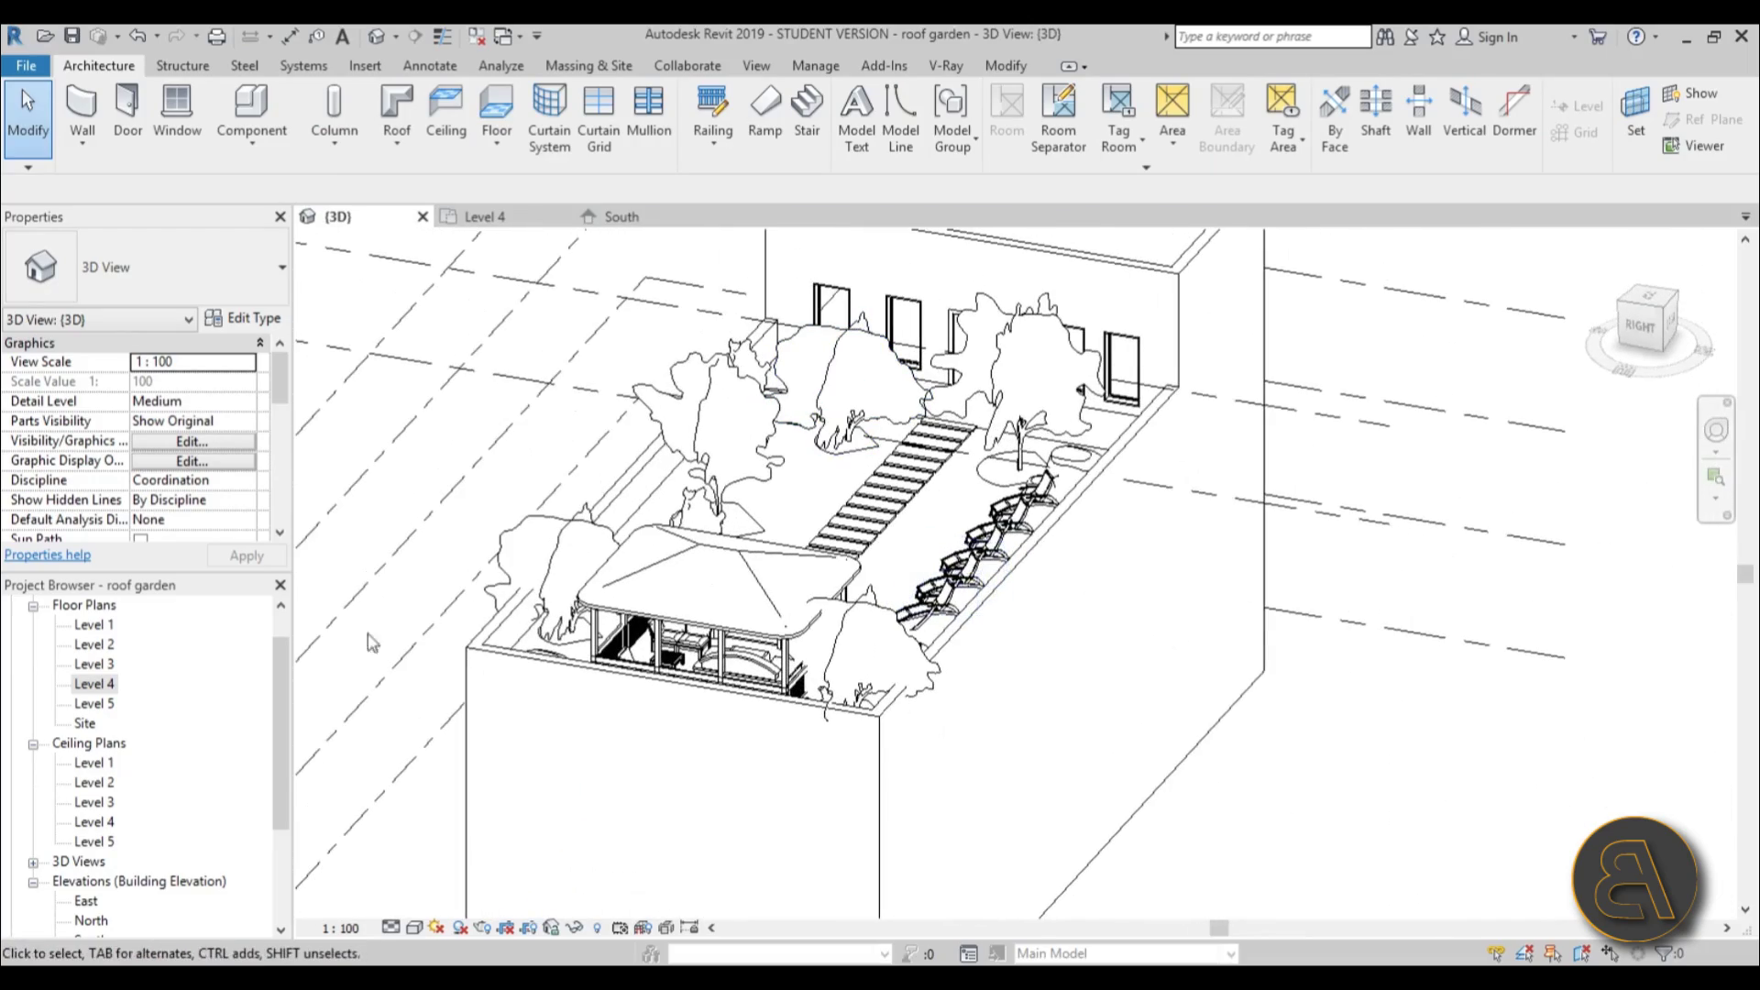
# Frame the garden in 3D, preview it with Ray Trace, then switch the visual style to Shaded.
pyautogui.keyDown('shift'); pyautogui.moveTo(843, 660); pyautogui.dragTo(1022, 694, button='middle'); pyautogui.keyUp('shift')
pyautogui.scroll(3, 825, 462)
pyautogui.moveTo(825, 463)
pyautogui.mouseDown(button='middle')
pyautogui.moveTo(849, 587)
pyautogui.moveTo(877, 587)
pyautogui.moveTo(861, 596)
pyautogui.mouseUp(button='middle')
pyautogui.scroll(-3, 851, 587)
pyautogui.scroll(2, 877, 586)
pyautogui.click(415, 928)
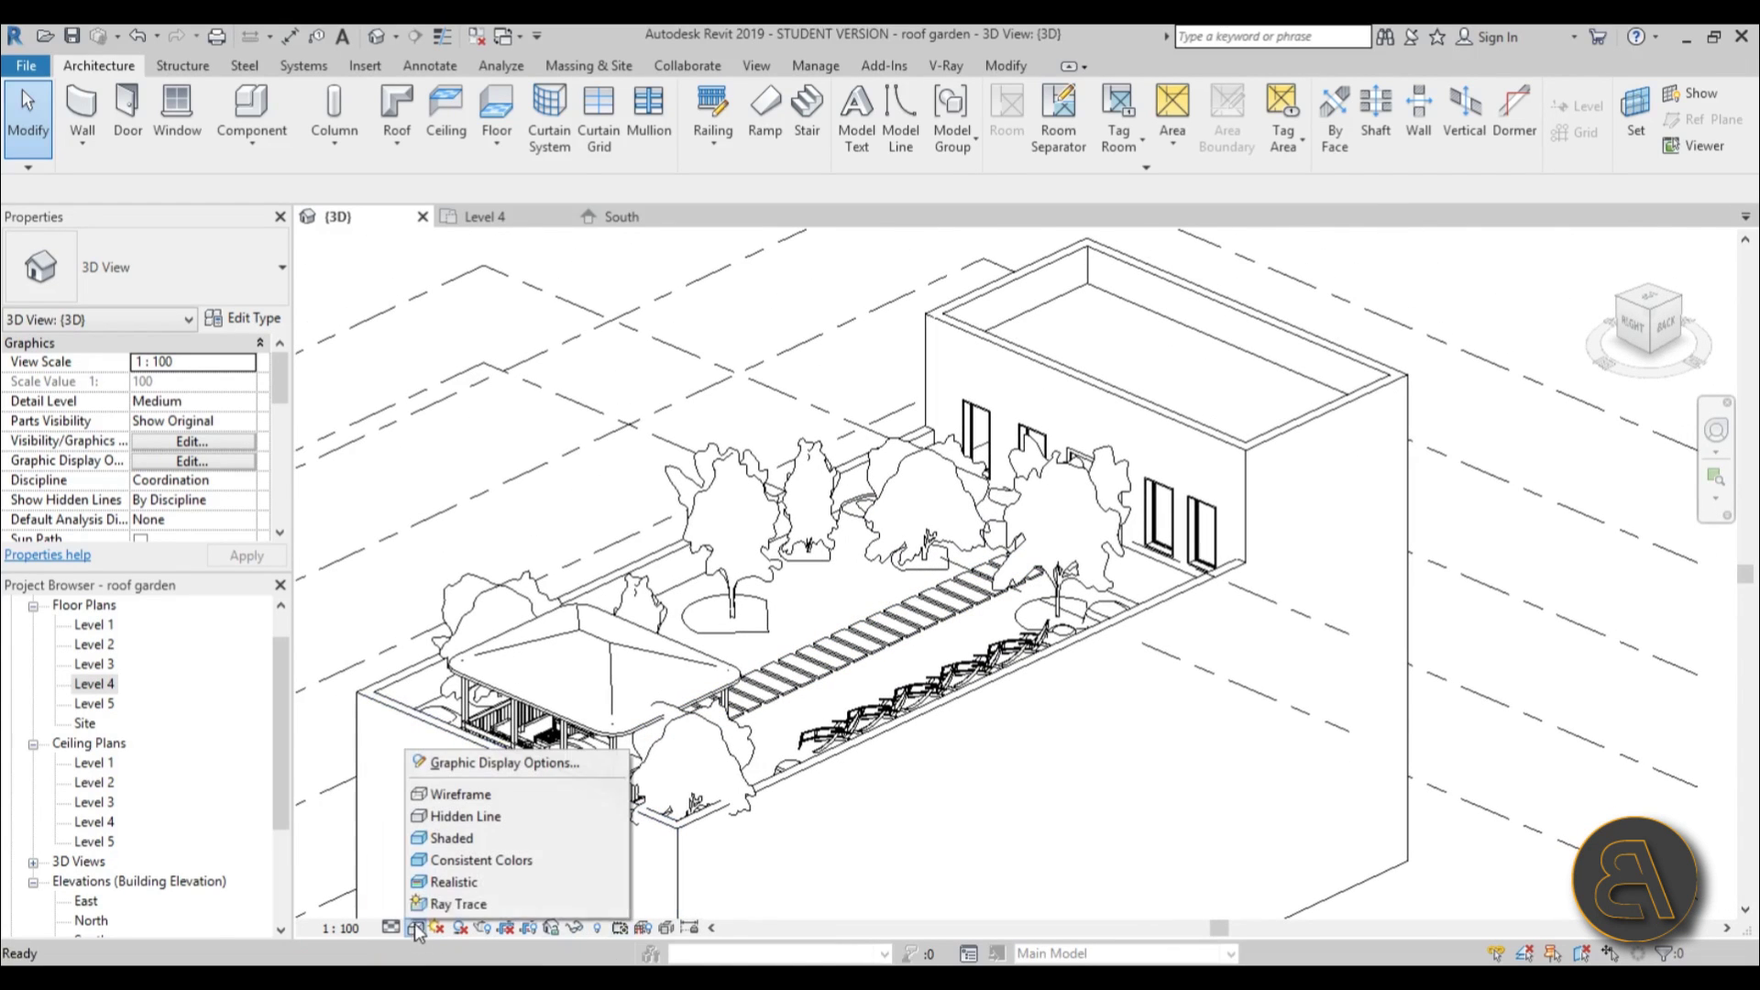
pyautogui.click(457, 904)
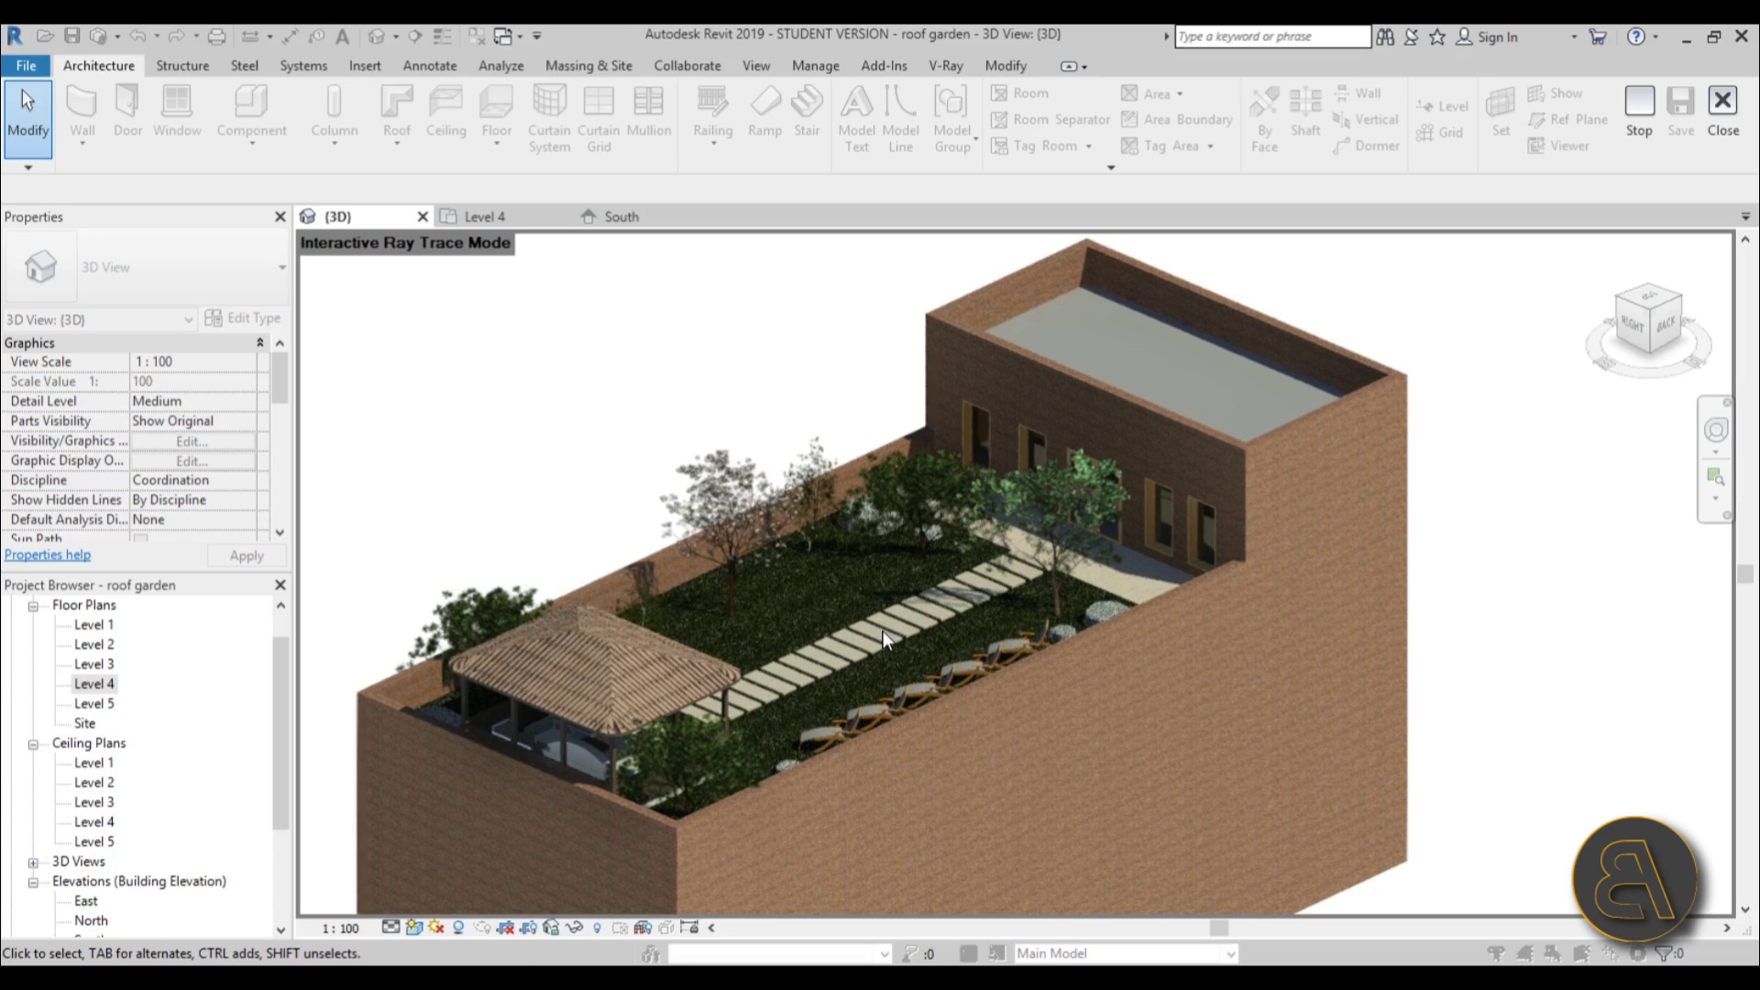
pyautogui.click(415, 928)
pyautogui.click(443, 837)
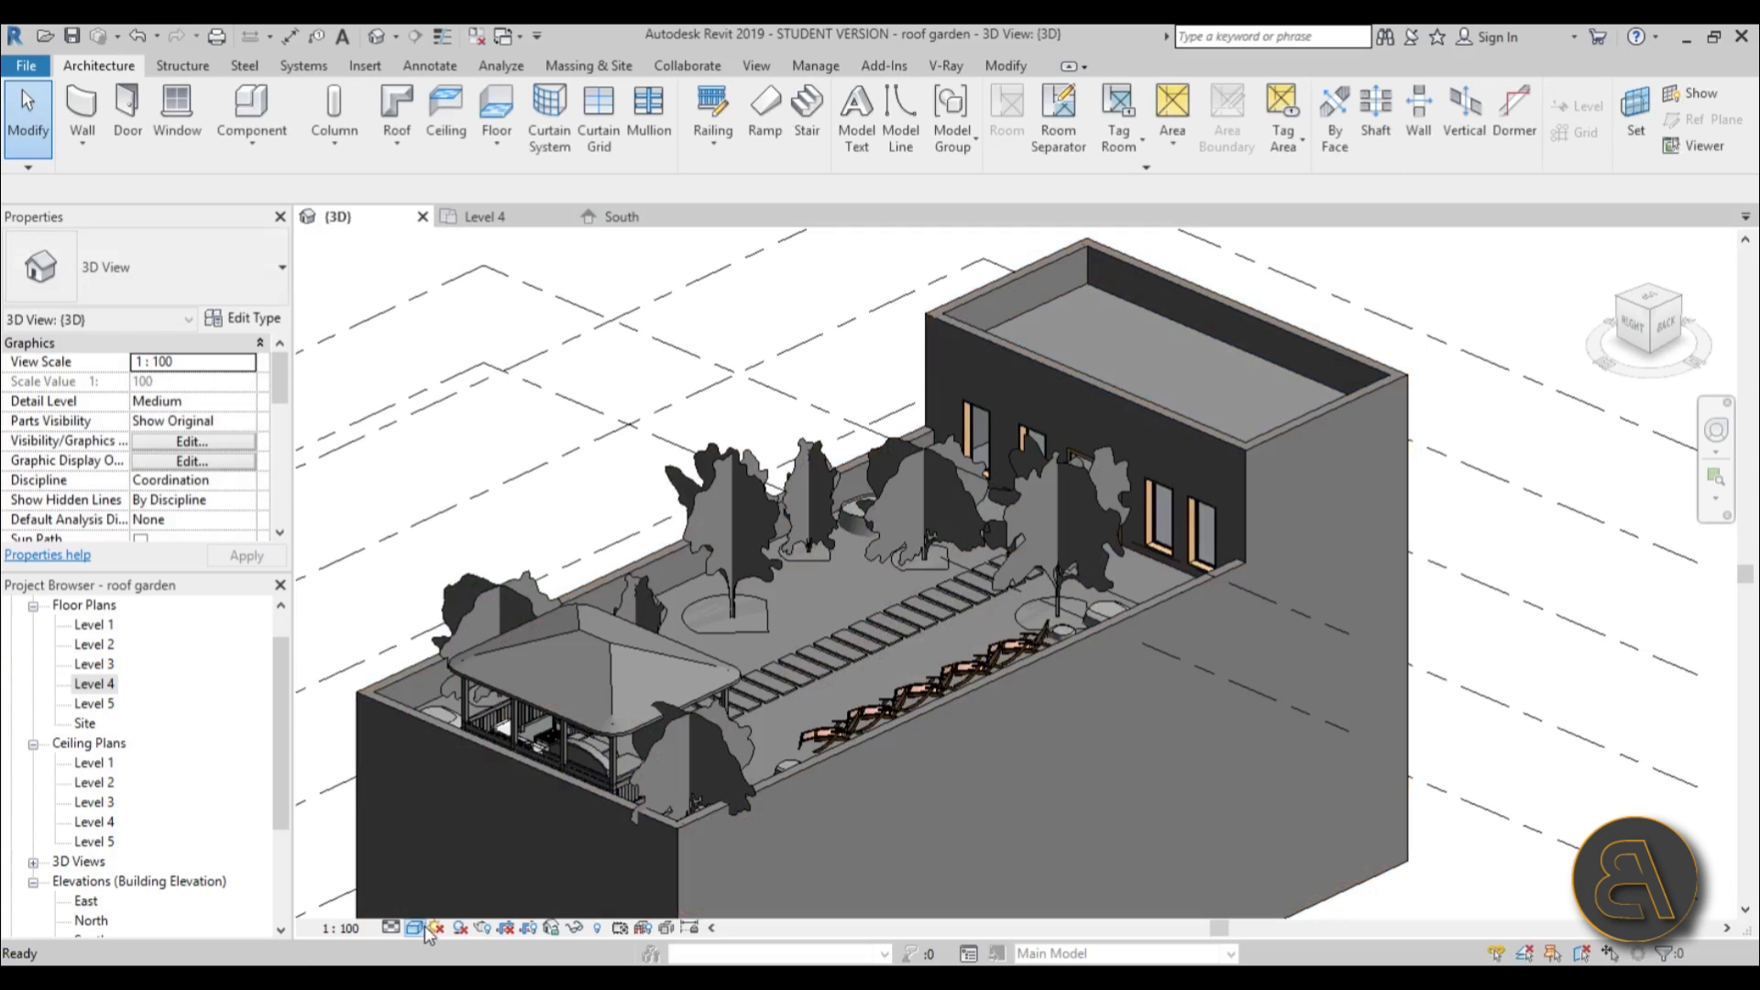
# Switch the 3D view to Hidden Line and return to the Level 4 floor plan.
pyautogui.click(414, 928)
pyautogui.click(443, 818)
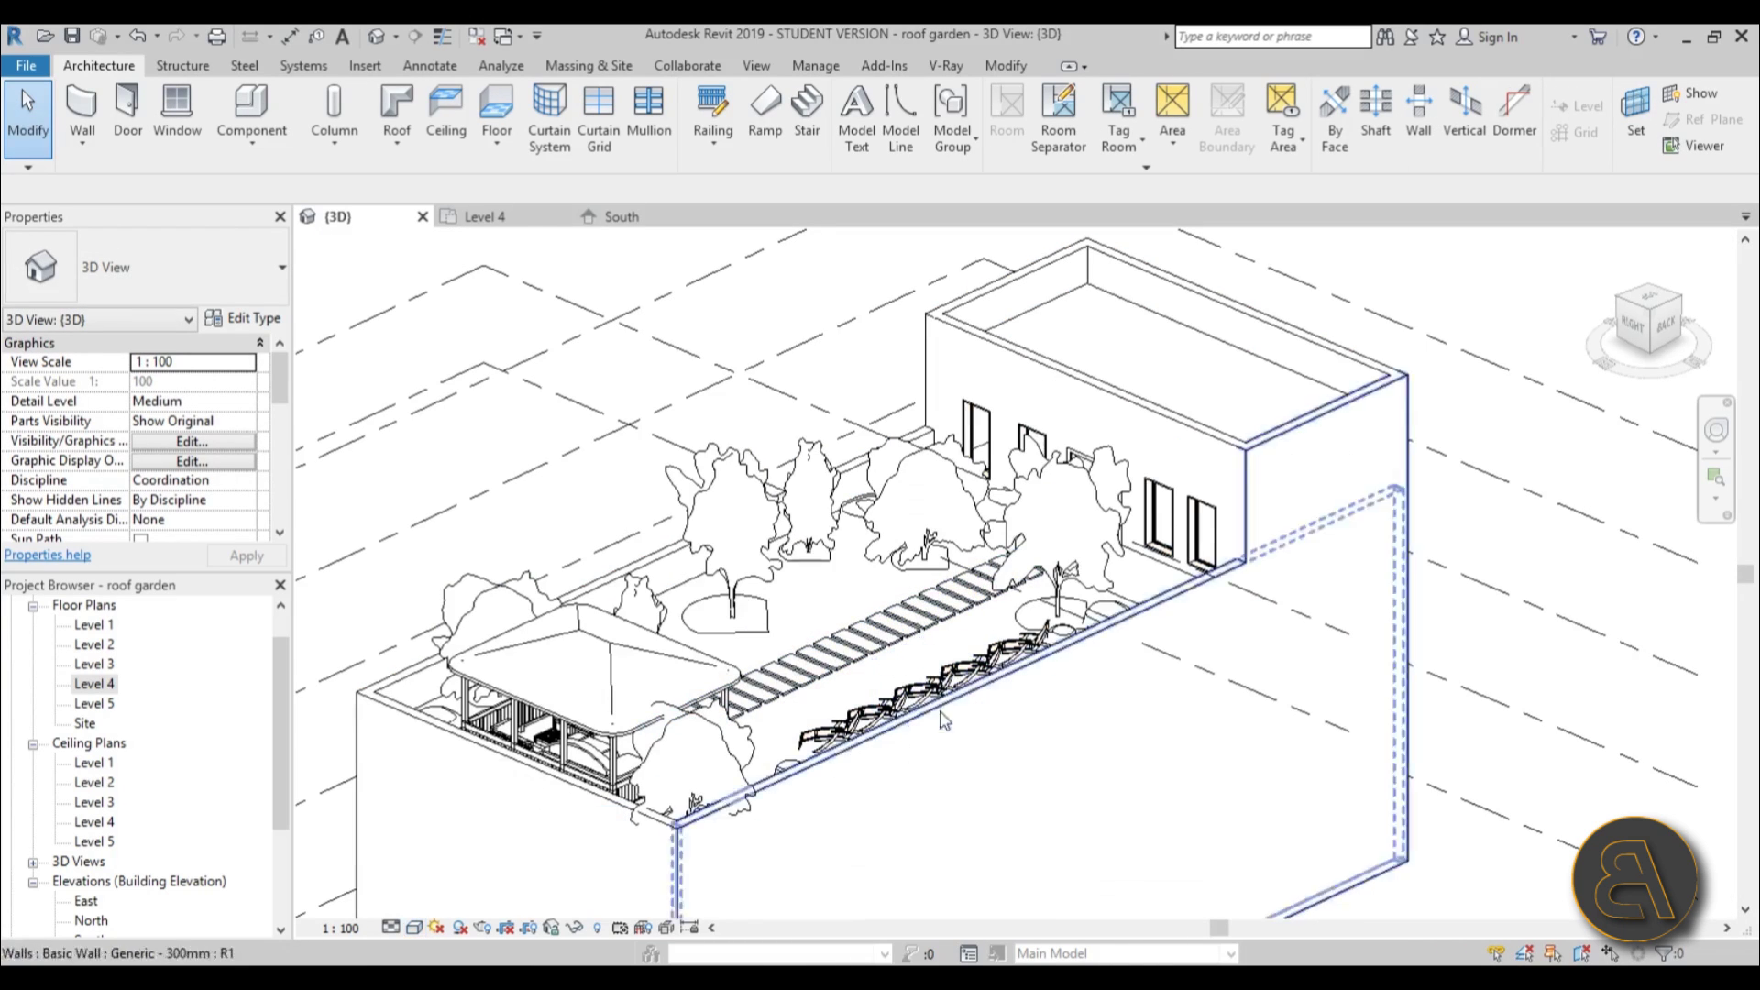
pyautogui.doubleClick(99, 682)
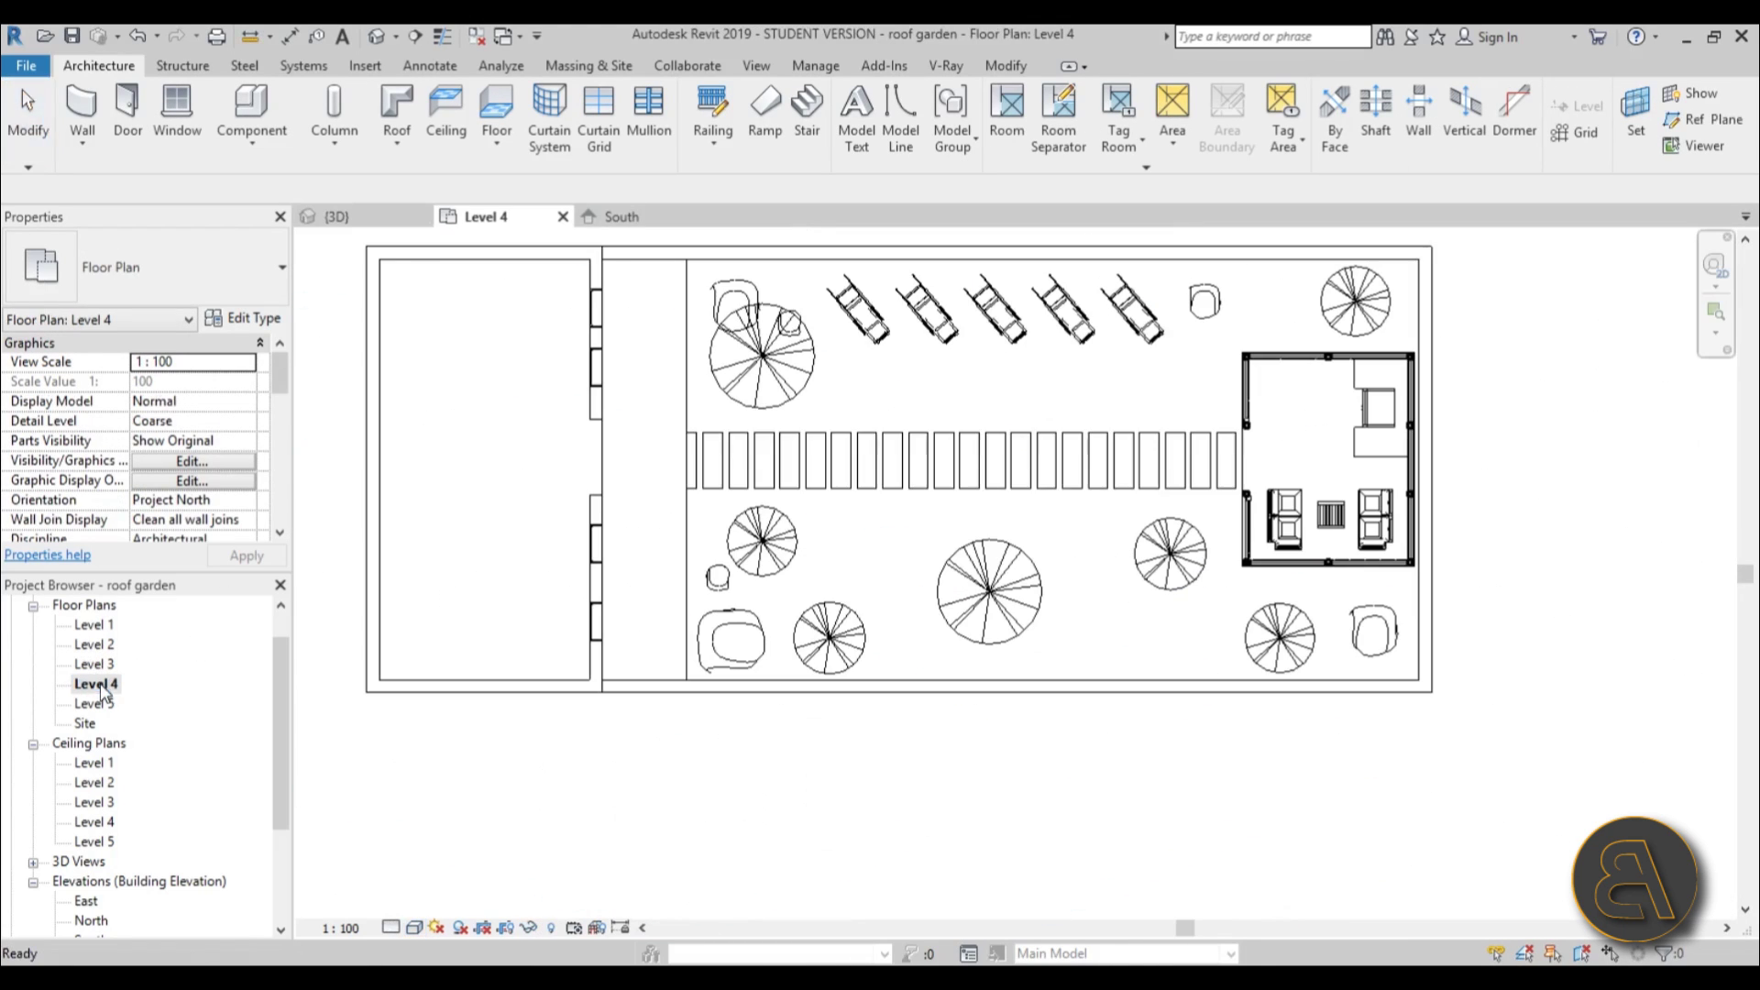
# Place a camera inside the gazebo aimed down the path toward the building.
pyautogui.click(395, 36)
pyautogui.click(394, 80)
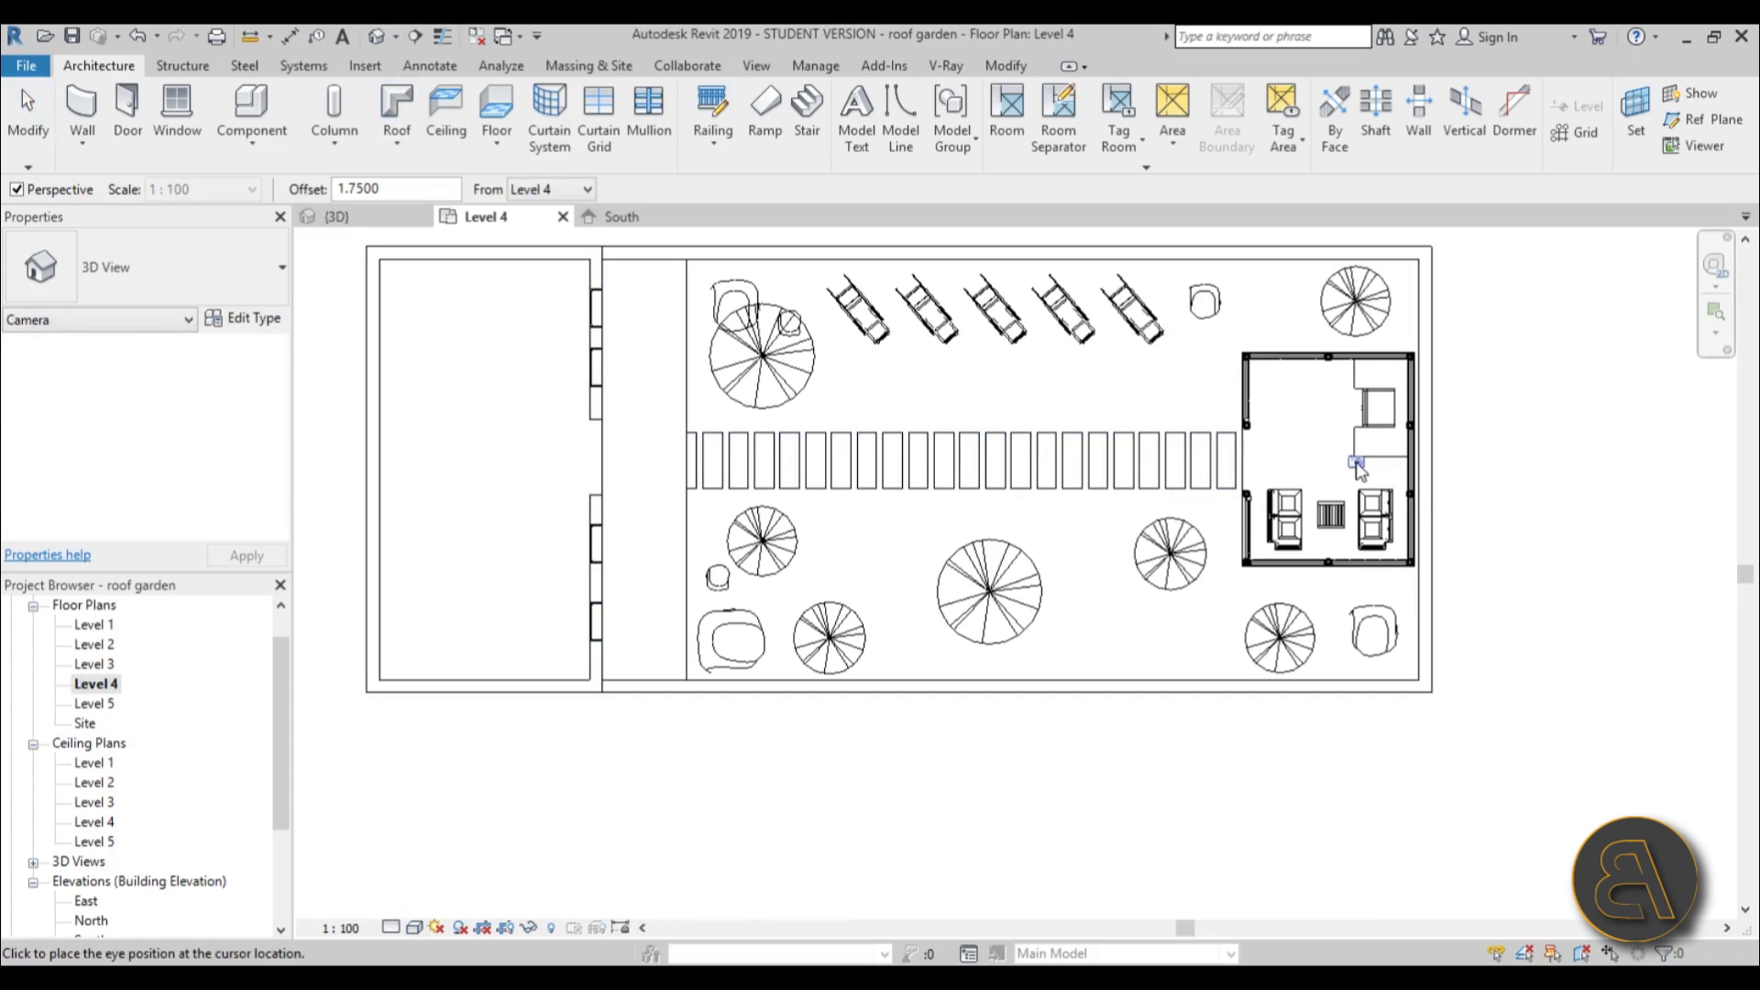
pyautogui.click(1356, 461)
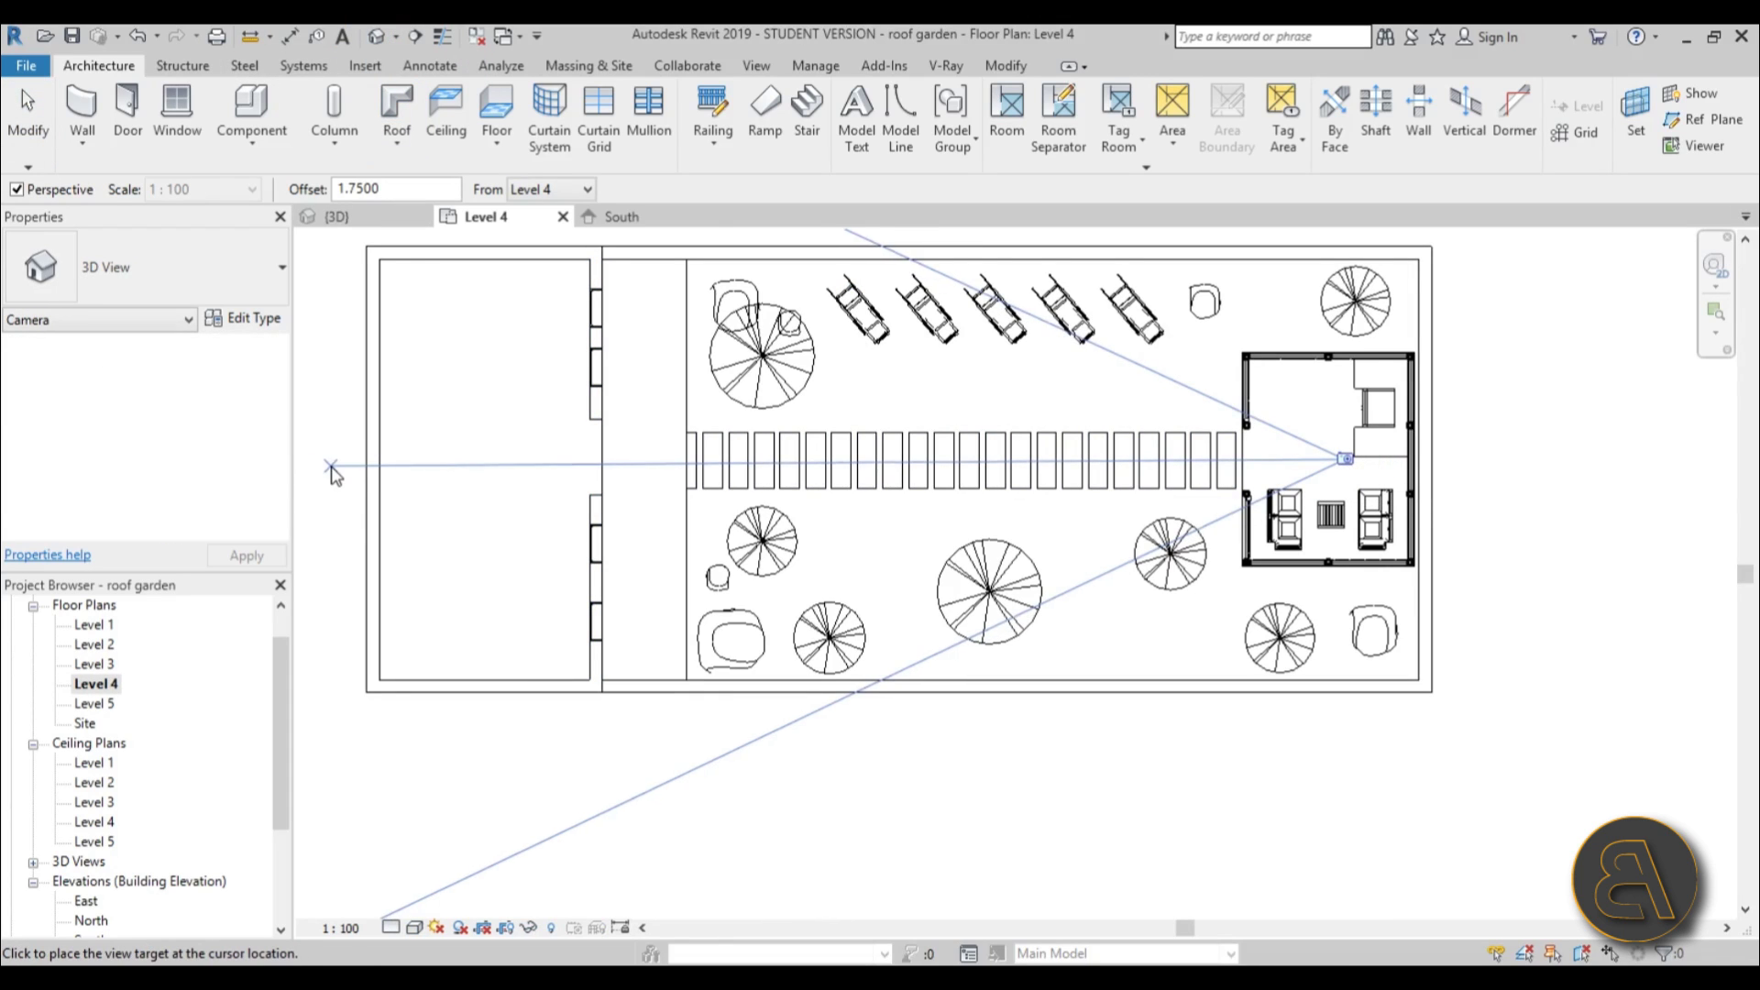
pyautogui.click(286, 471)
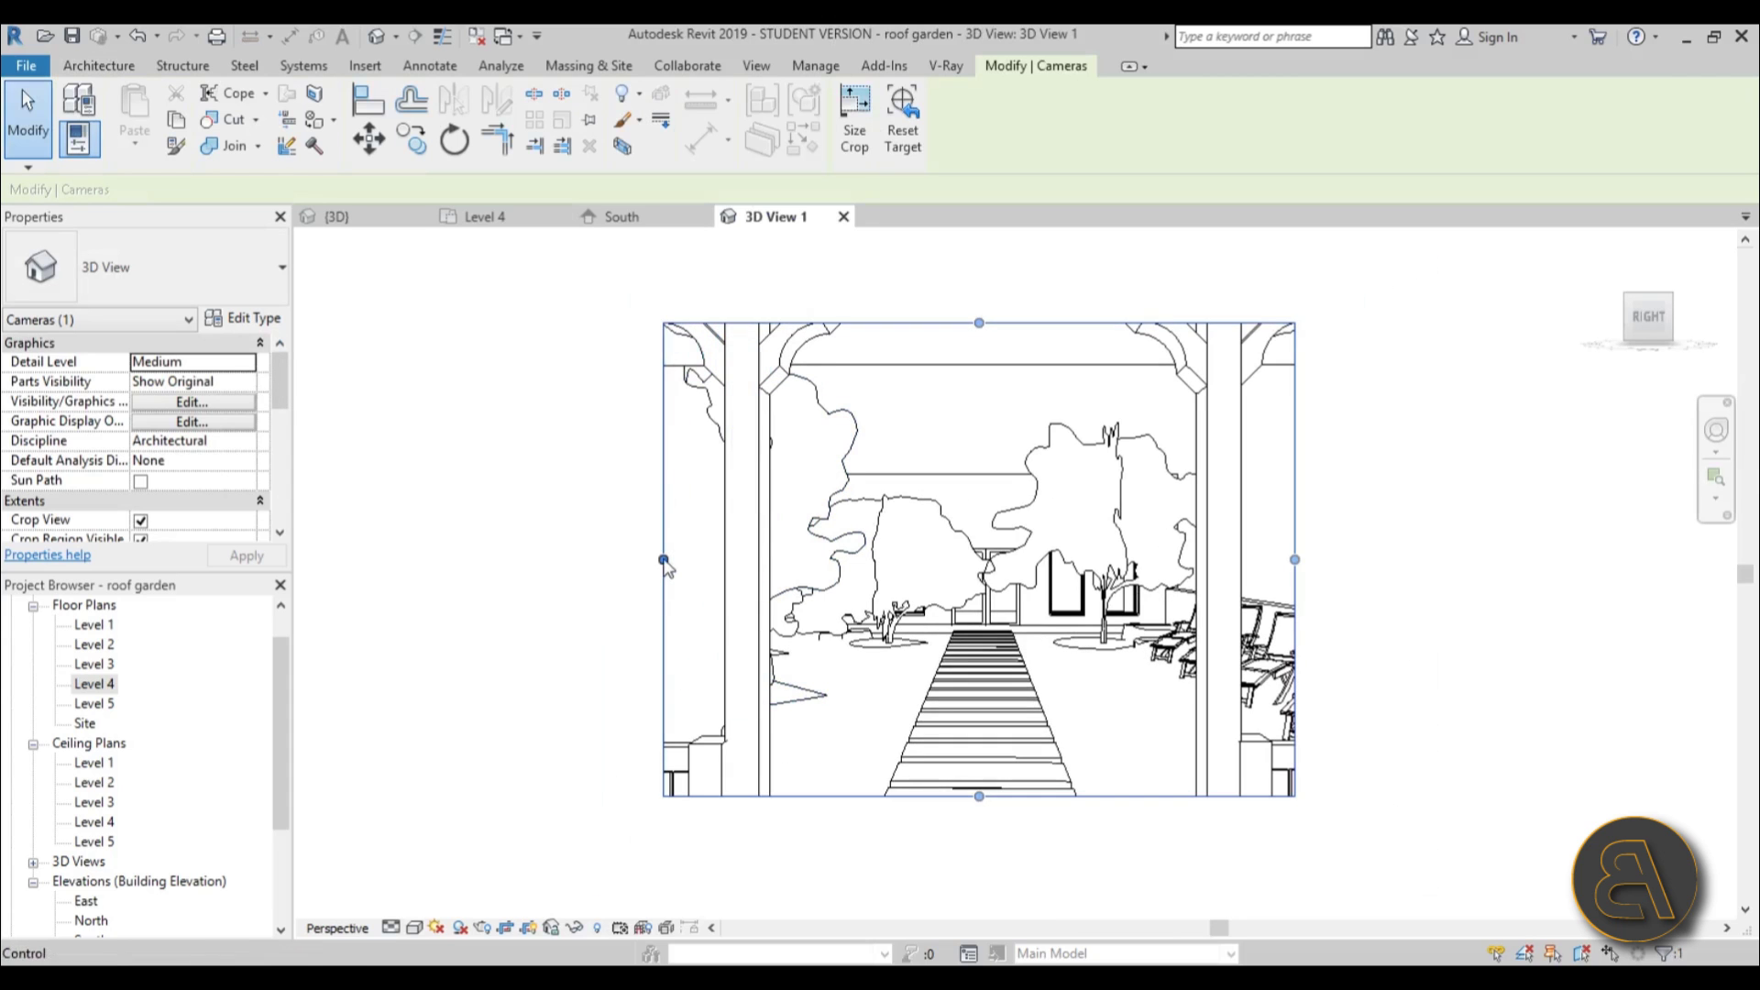
# Widen the camera frame on both sides and raise its top edge.
pyautogui.moveTo(663, 560); pyautogui.dragTo(365, 559)
pyautogui.moveTo(1295, 559); pyautogui.dragTo(1640, 563)
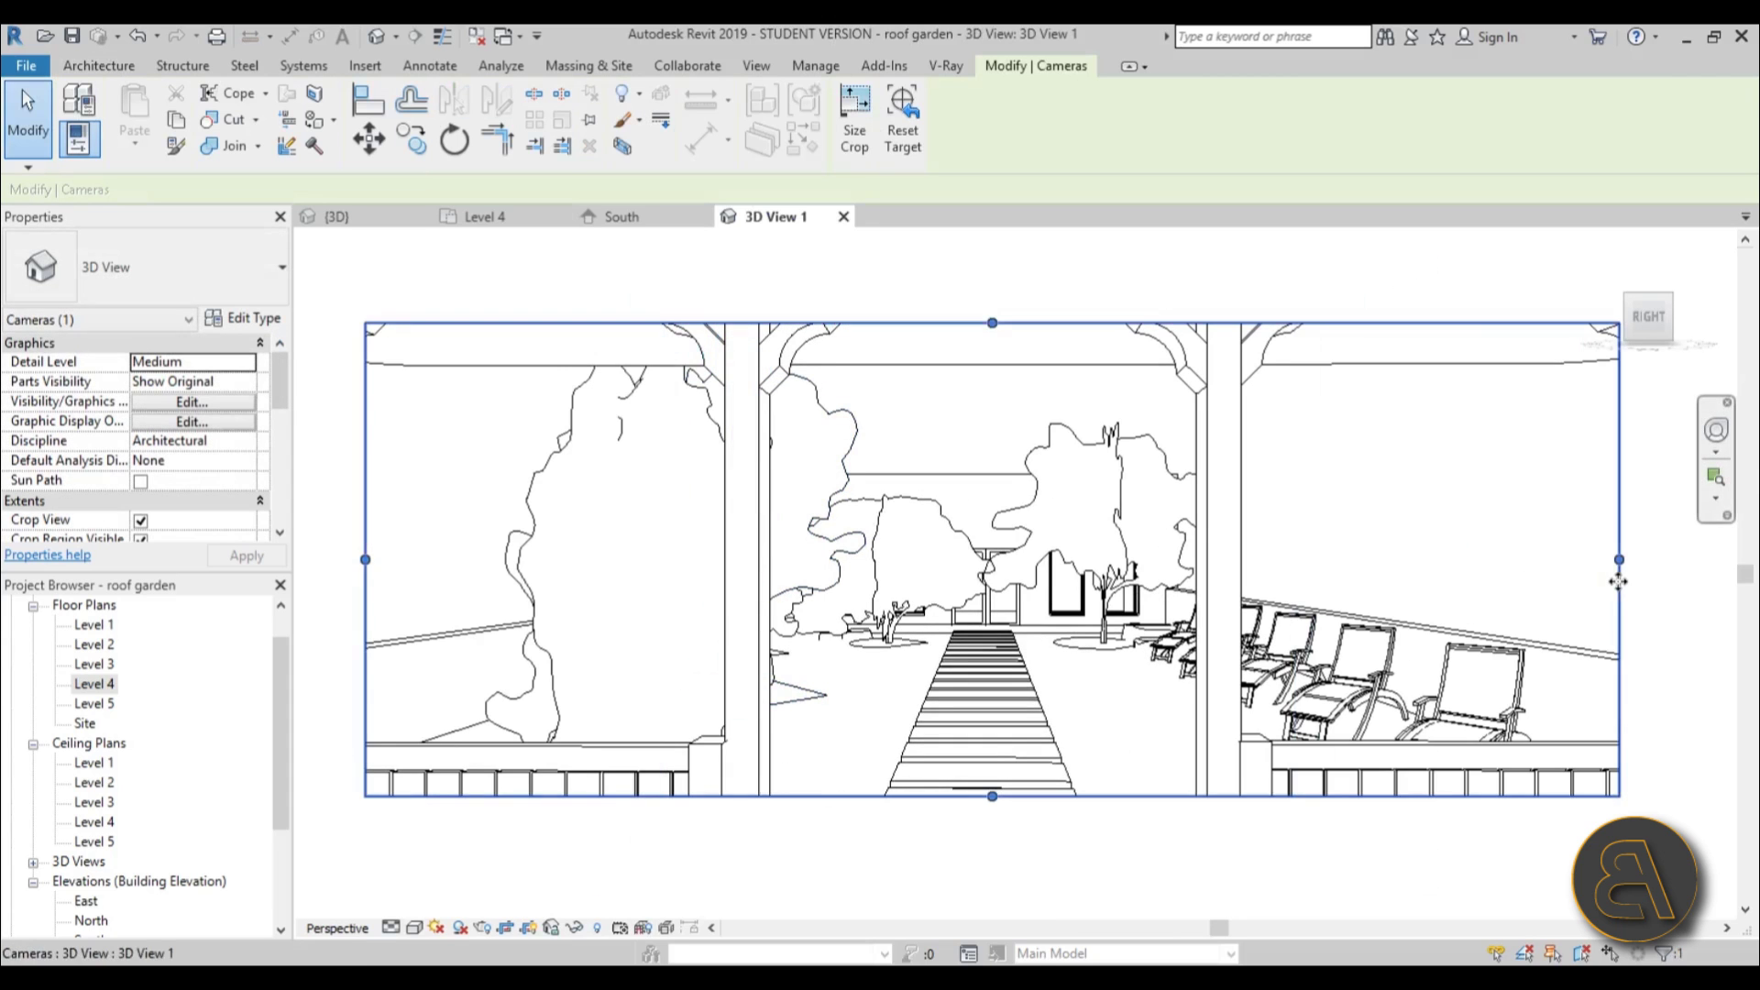
pyautogui.press('Escape')
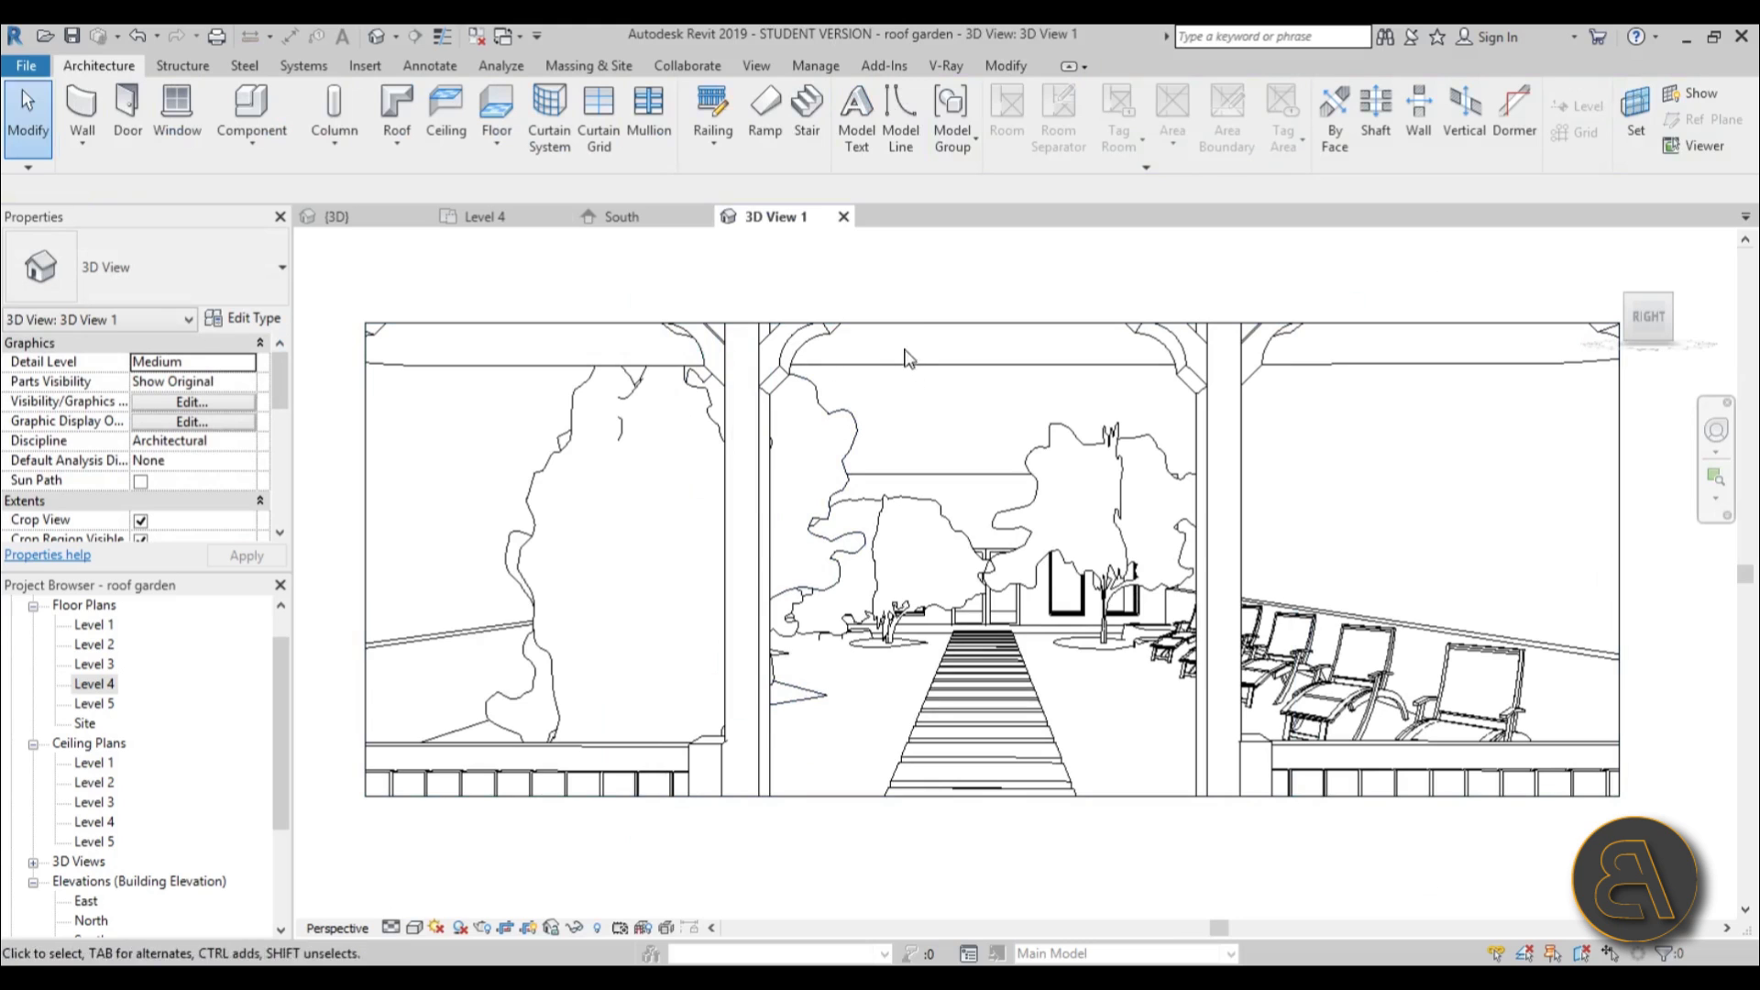
pyautogui.click(988, 322)
pyautogui.moveTo(988, 323); pyautogui.dragTo(986, 296)
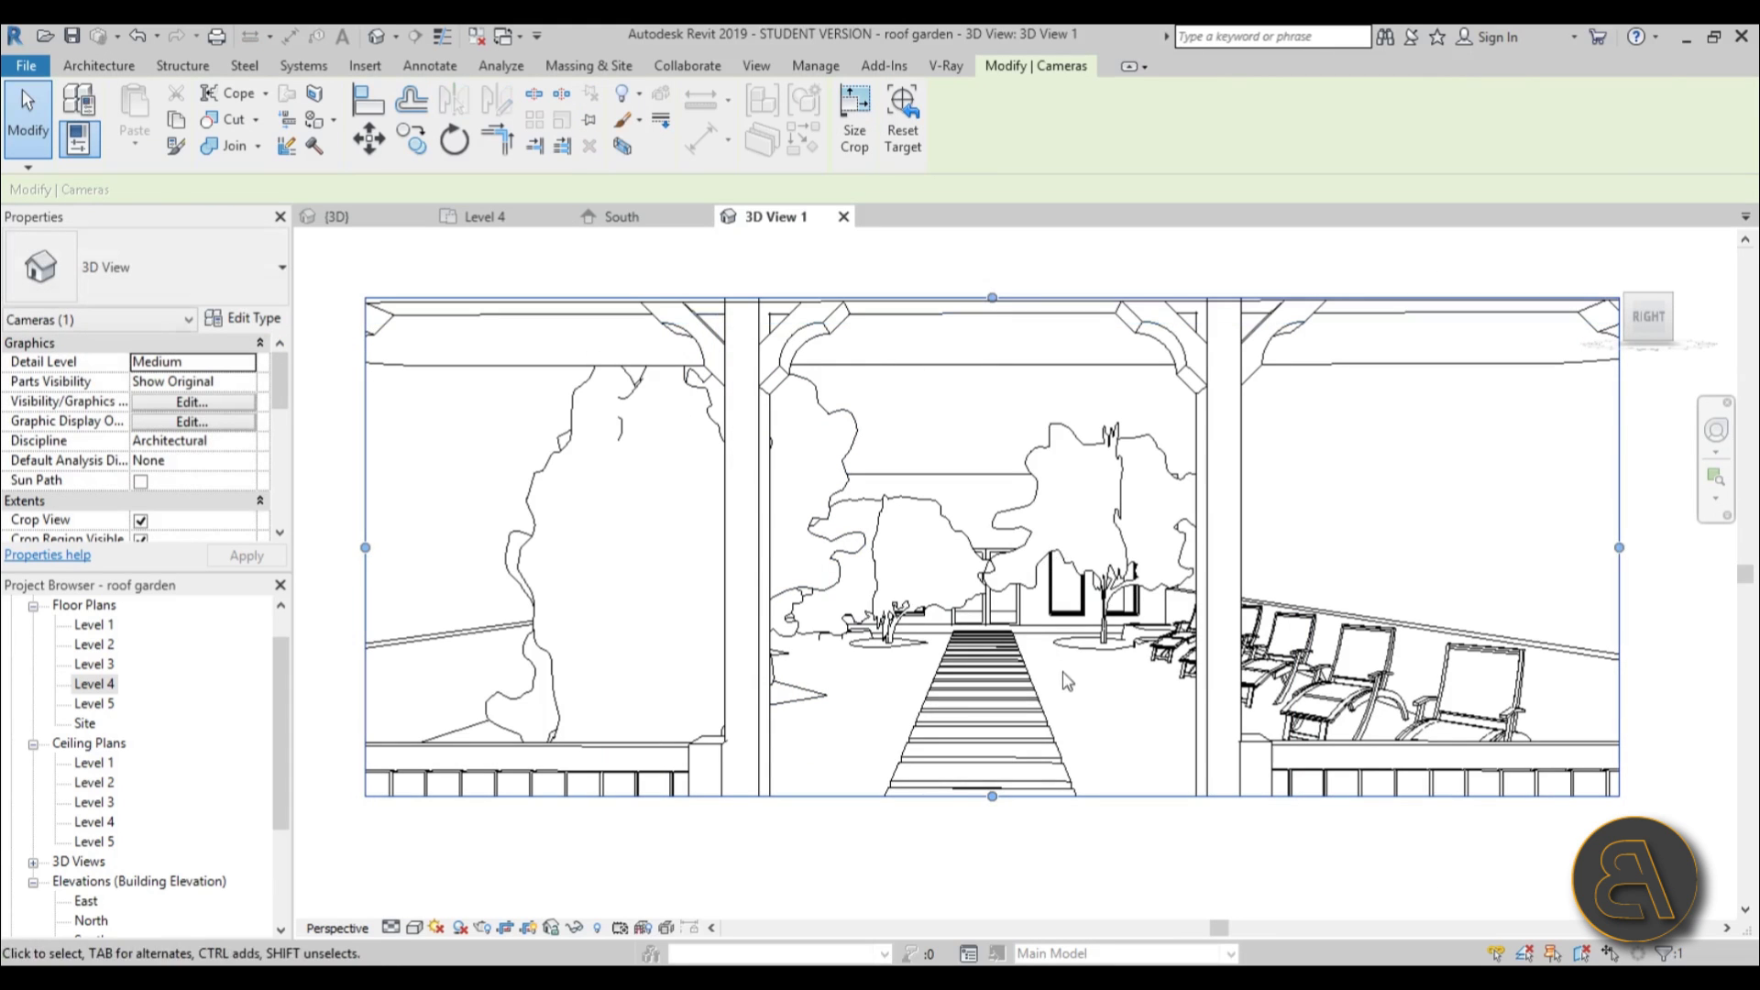
pyautogui.click(965, 438)
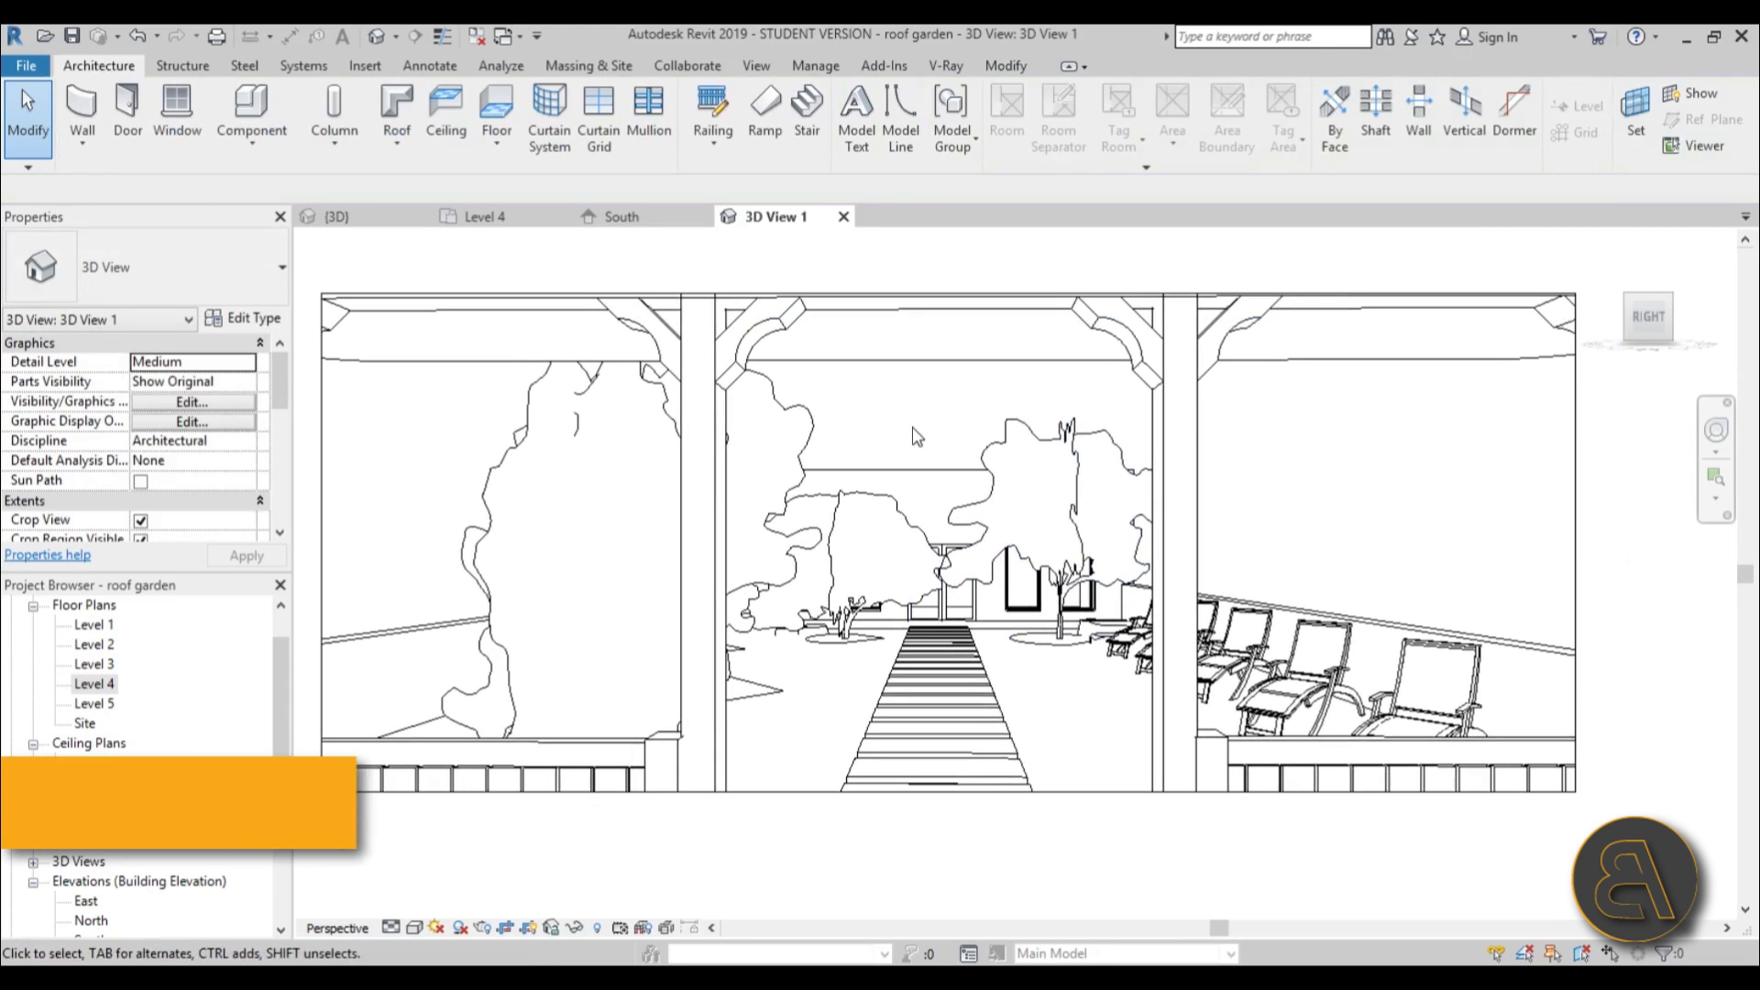
# Render the camera view at Medium quality.
pyautogui.press('r')
pyautogui.press('r')
pyautogui.click(216, 135)
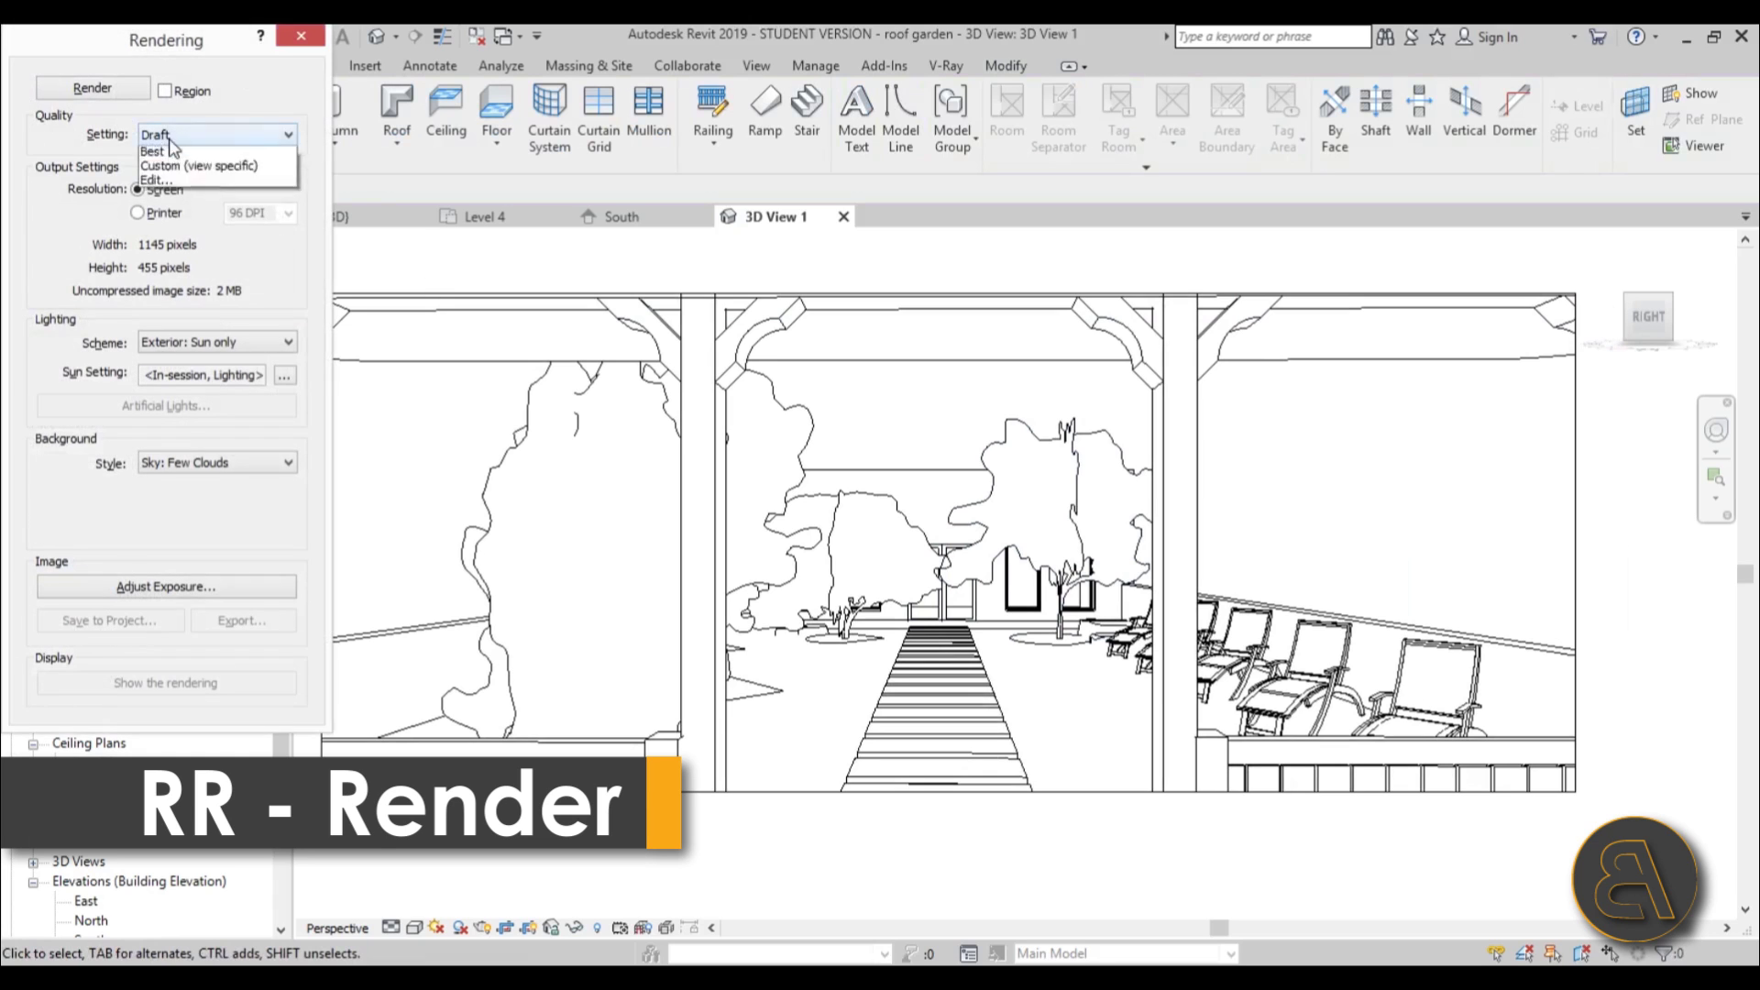
pyautogui.click(182, 181)
pyautogui.click(90, 91)
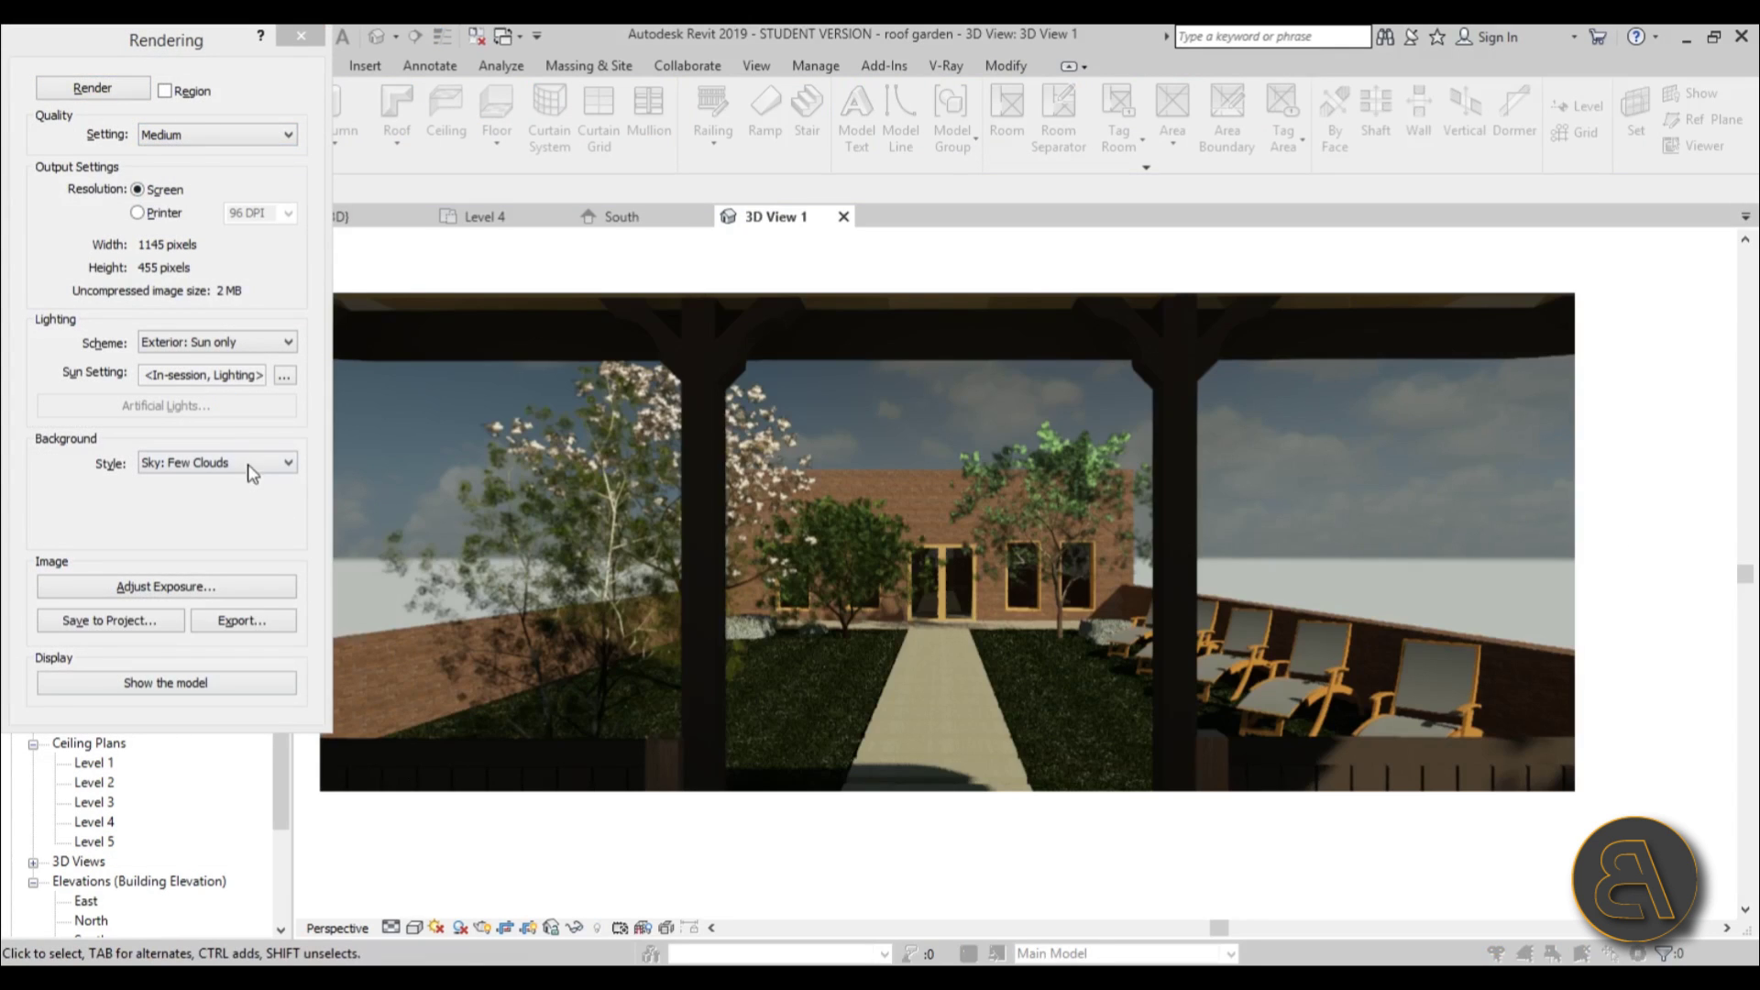
# Lower the render exposure value to 12.98 and shadows to 0.10, and apply them.
pyautogui.click(194, 586)
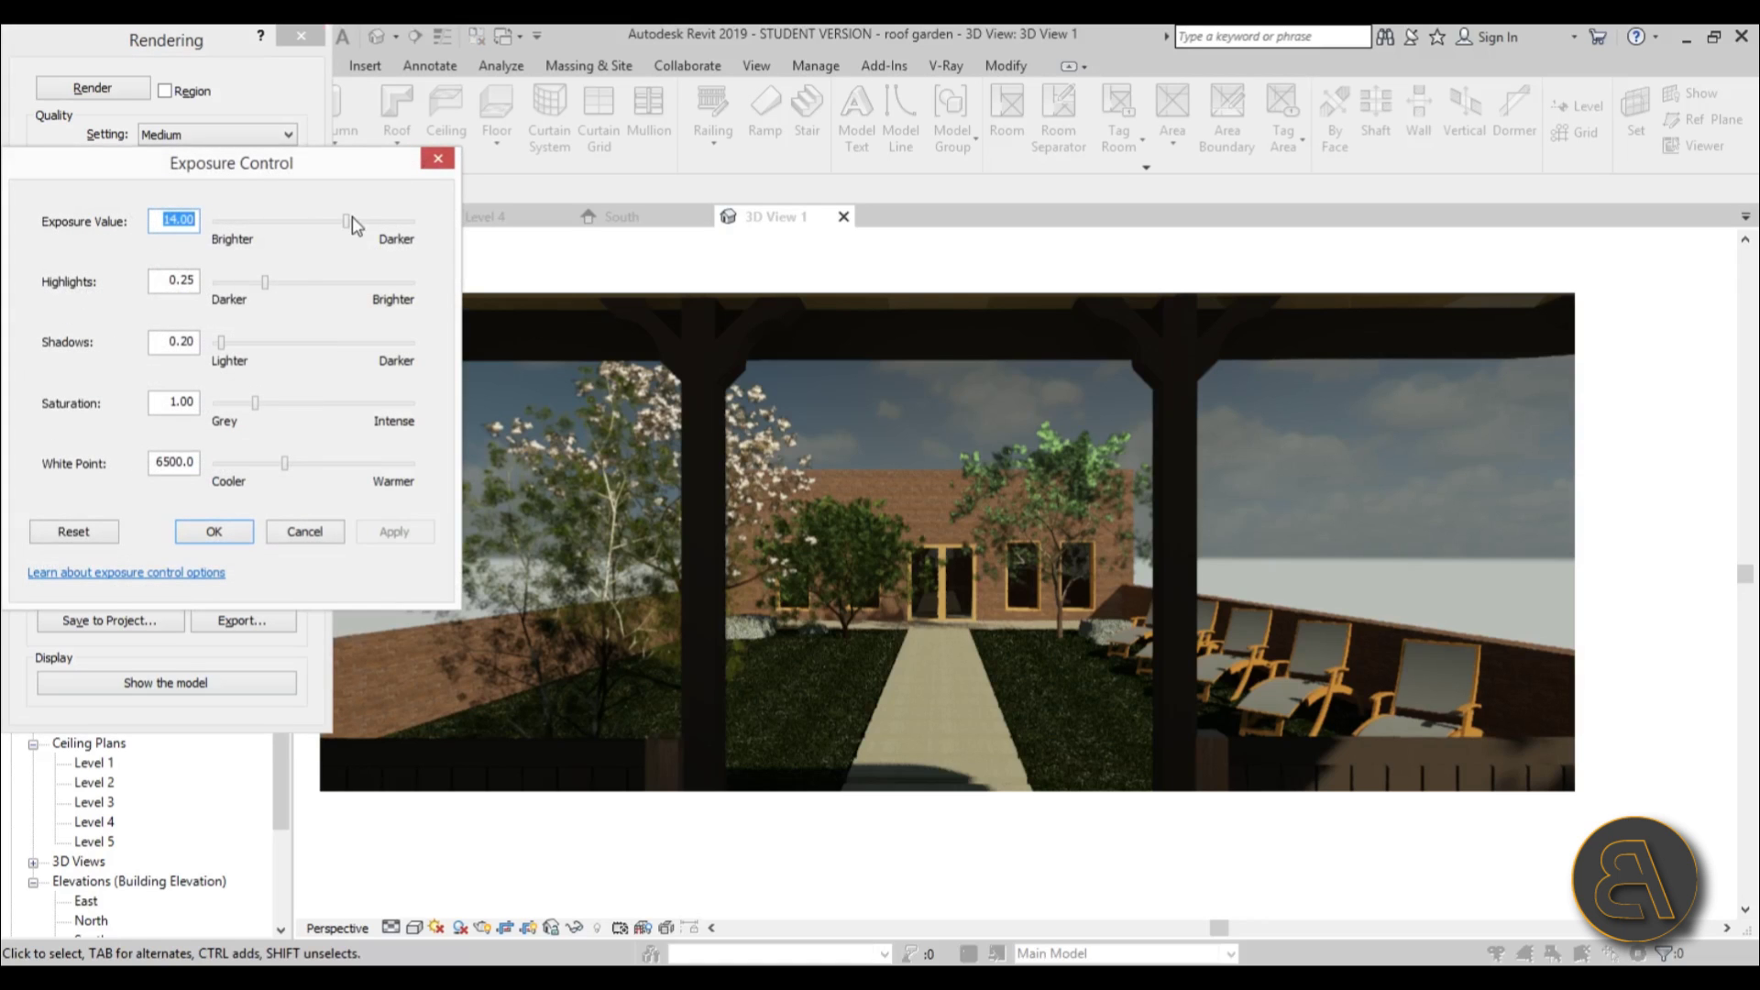
pyautogui.click(395, 529)
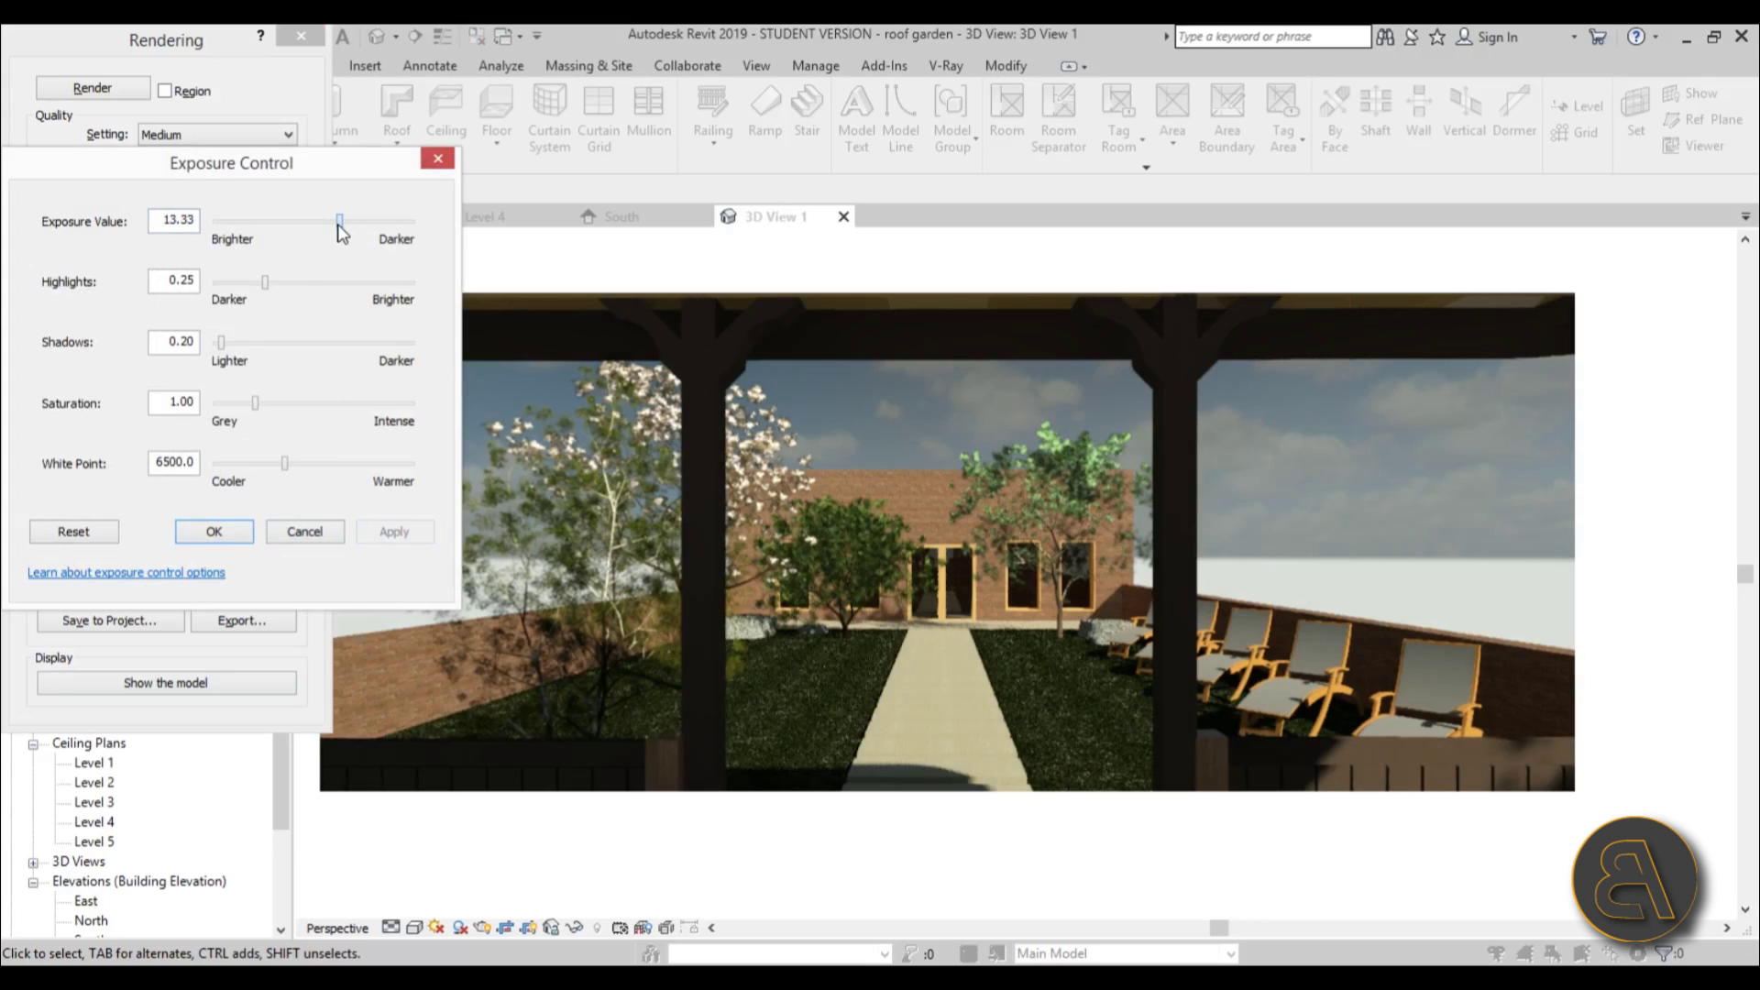
pyautogui.click(426, 532)
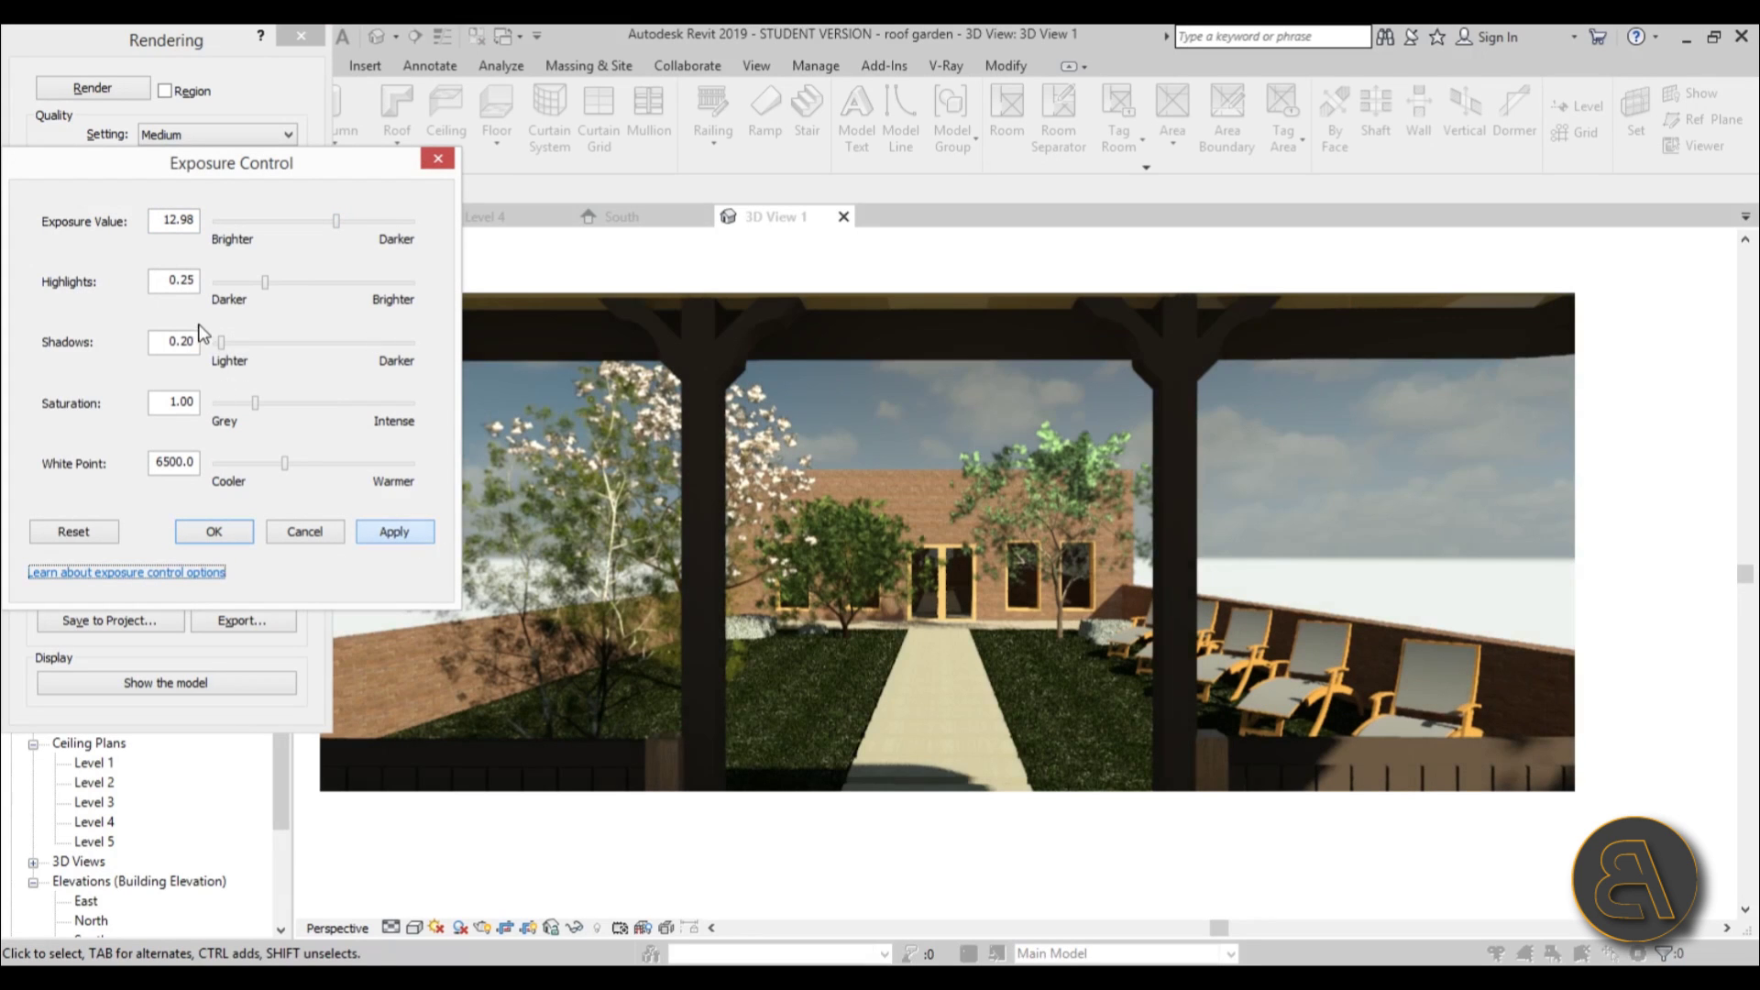
pyautogui.moveTo(223, 345); pyautogui.dragTo(214, 344)
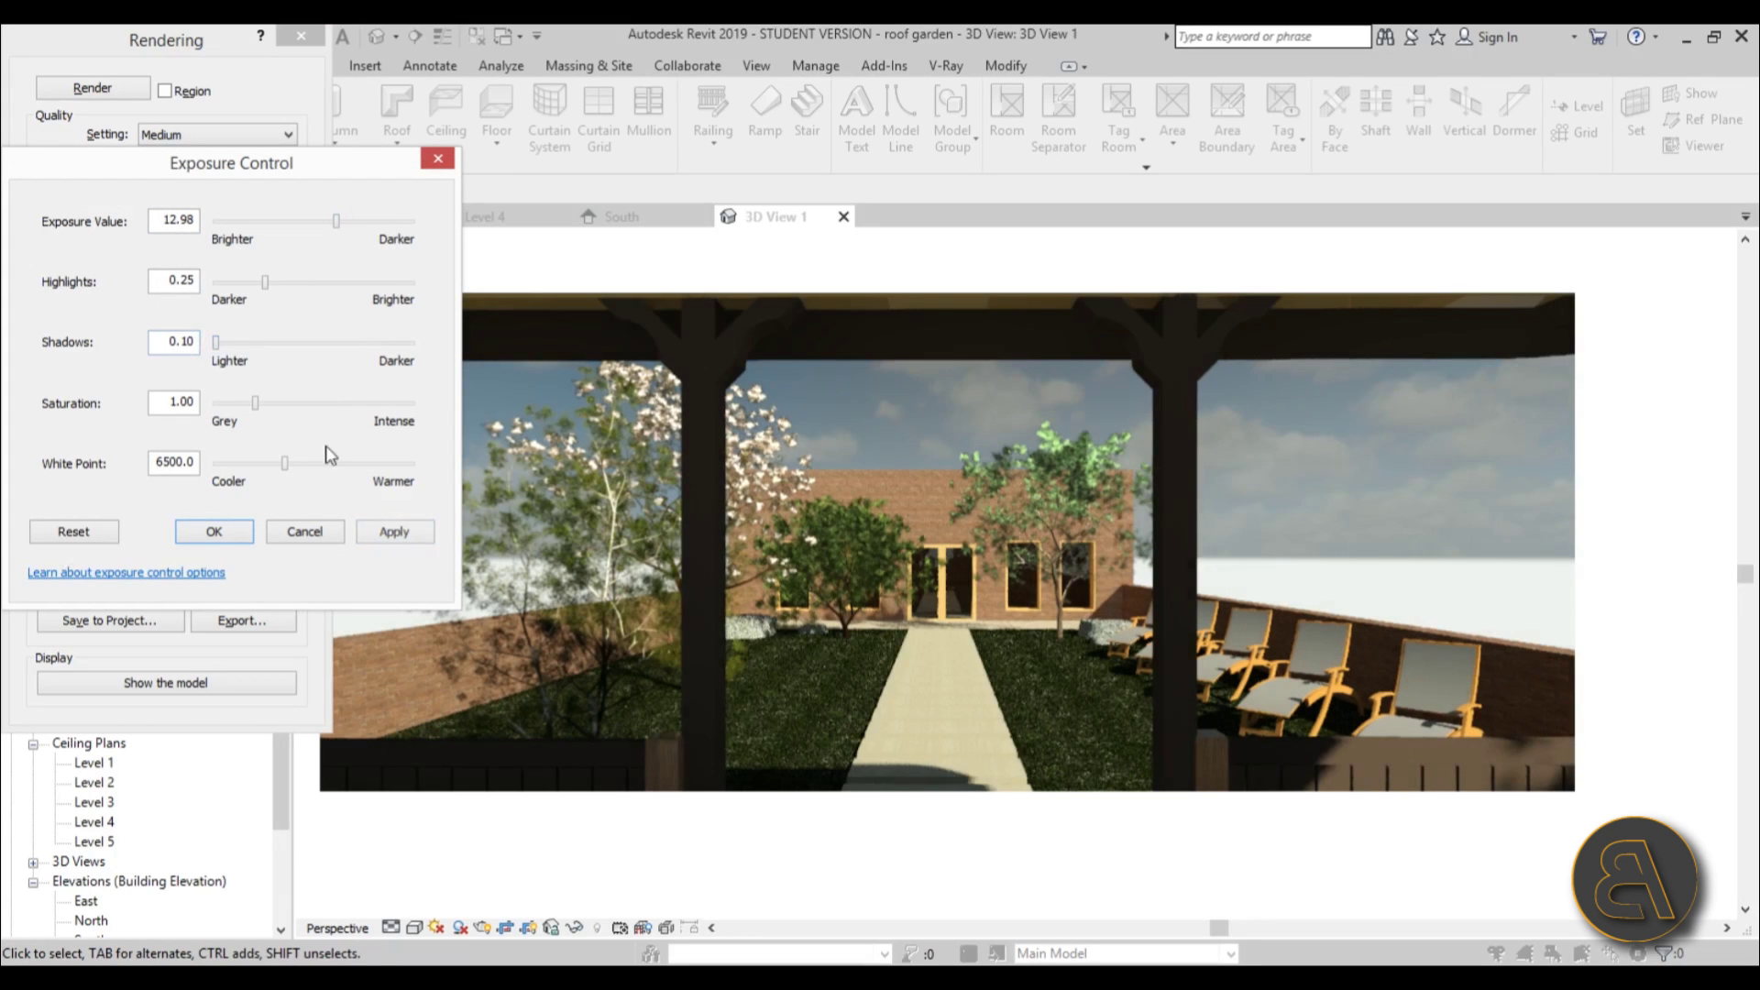
pyautogui.click(392, 533)
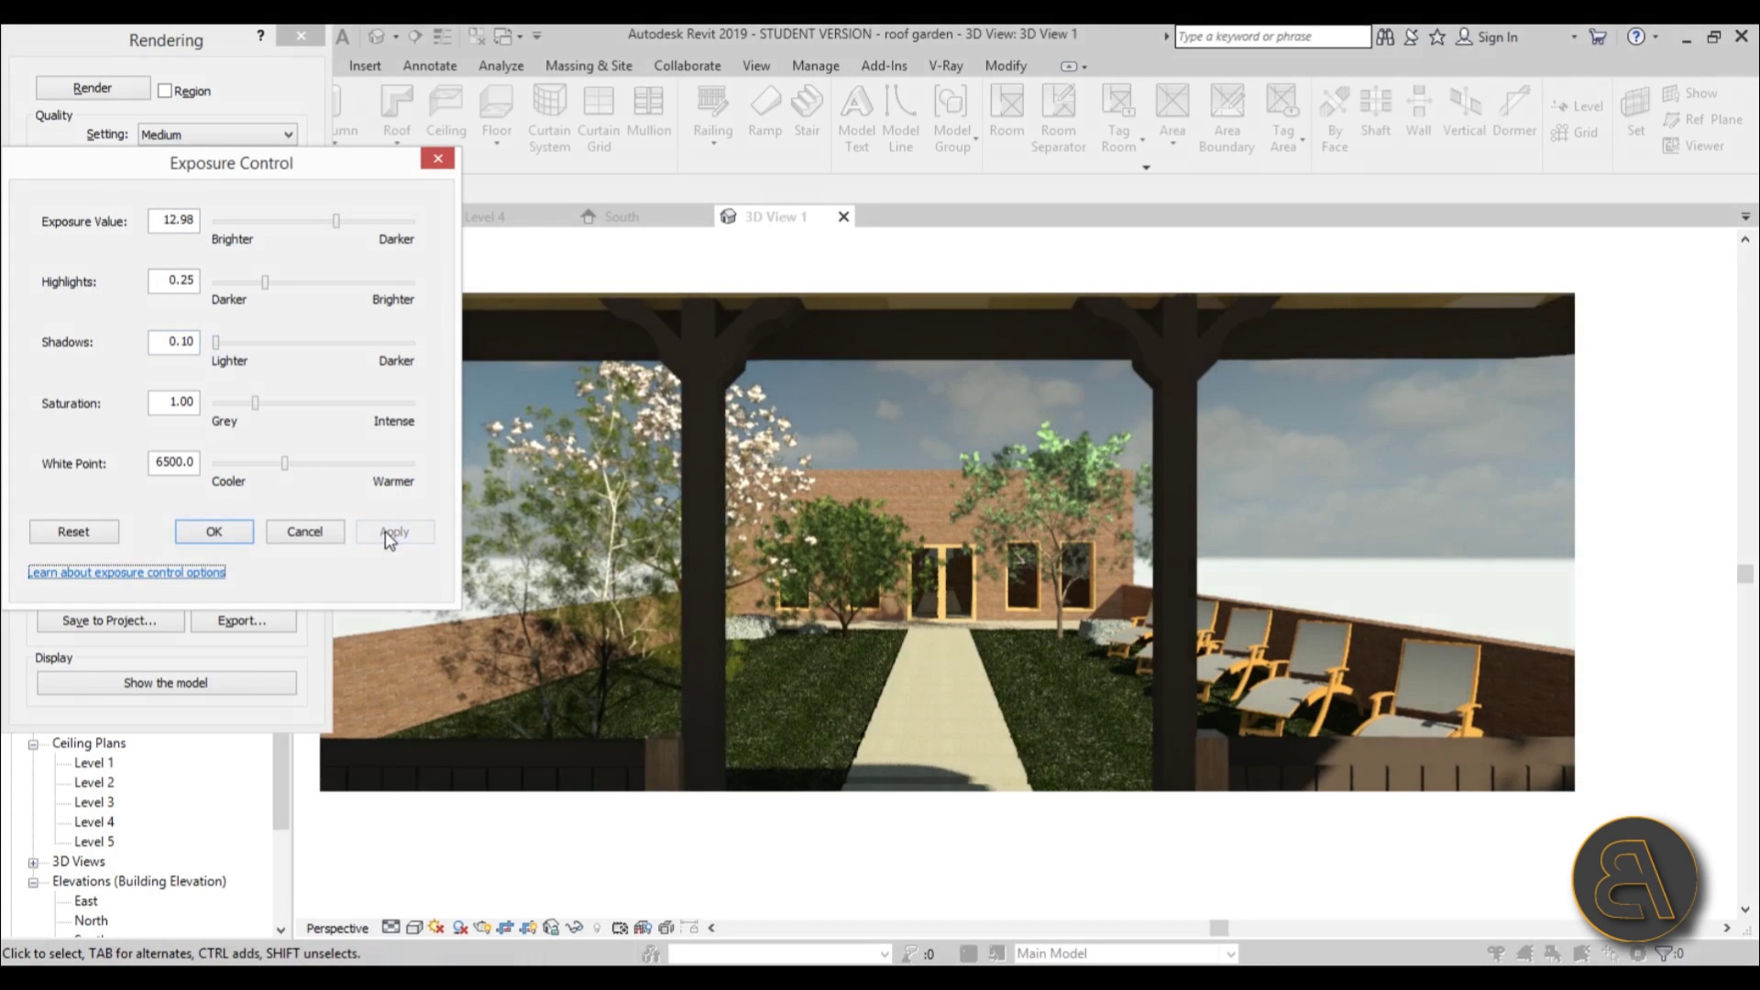
# Confirm the exposure settings with OK and nudge the rendered view slightly down.
pyautogui.click(215, 533)
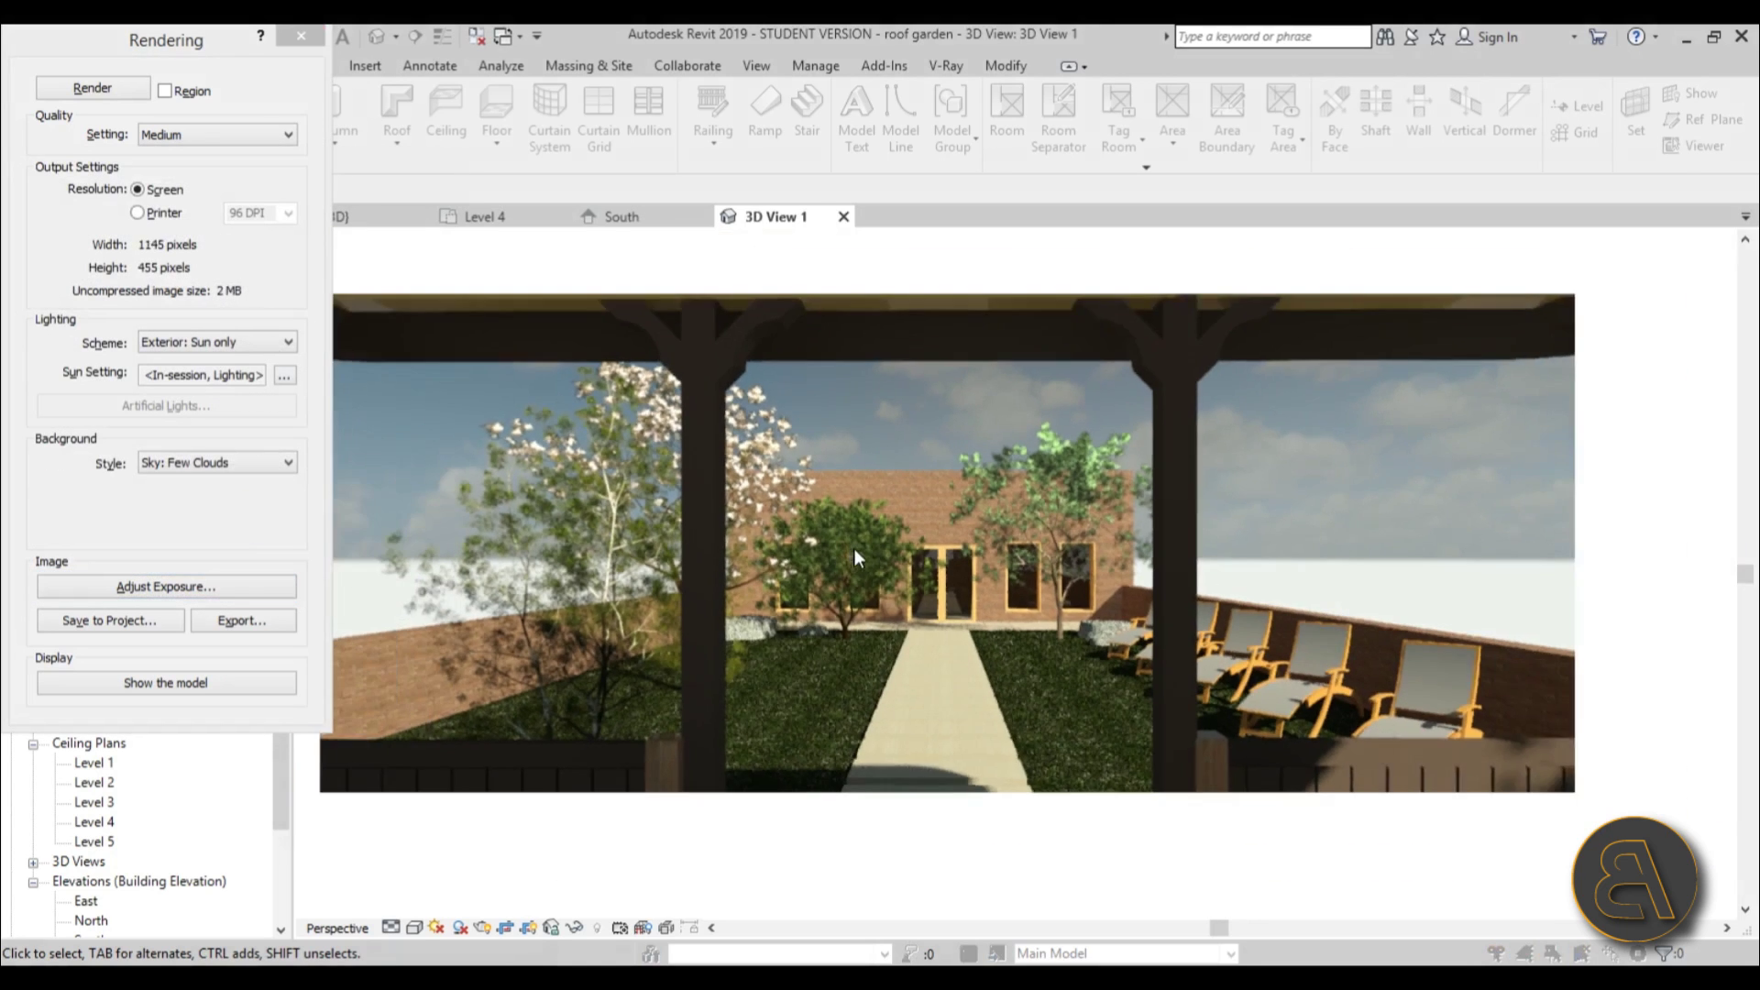
pyautogui.moveTo(854, 548); pyautogui.dragTo(880, 575, button='middle')
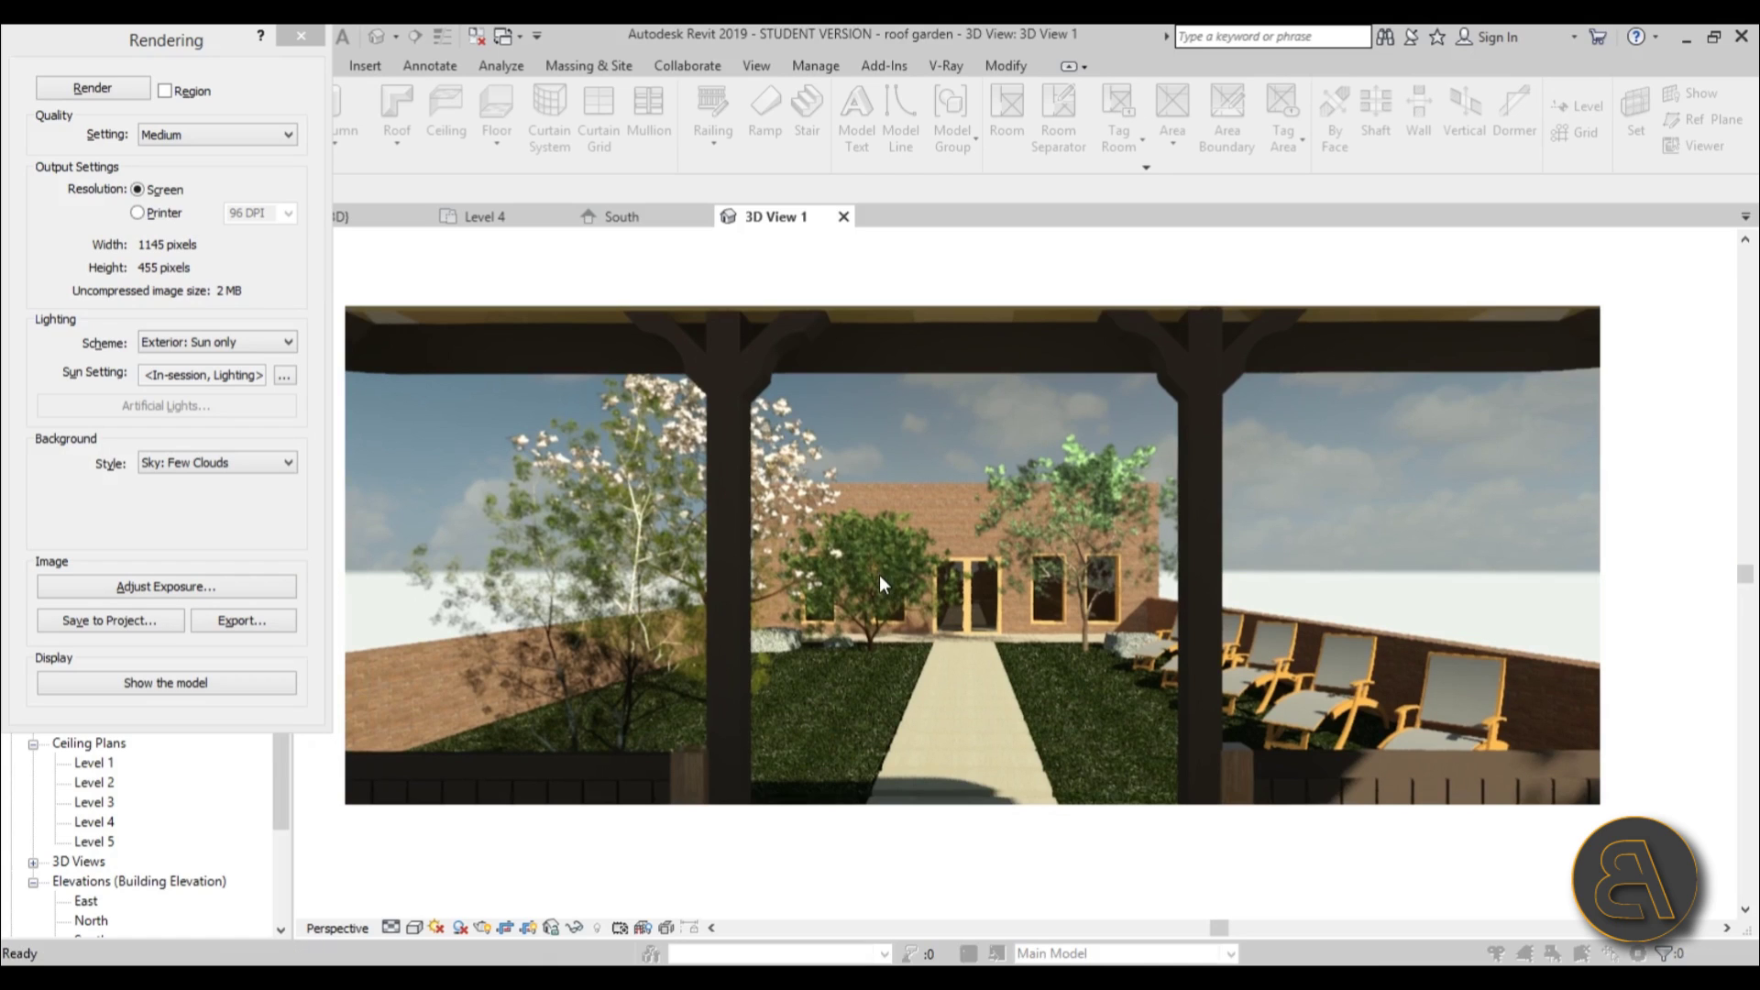